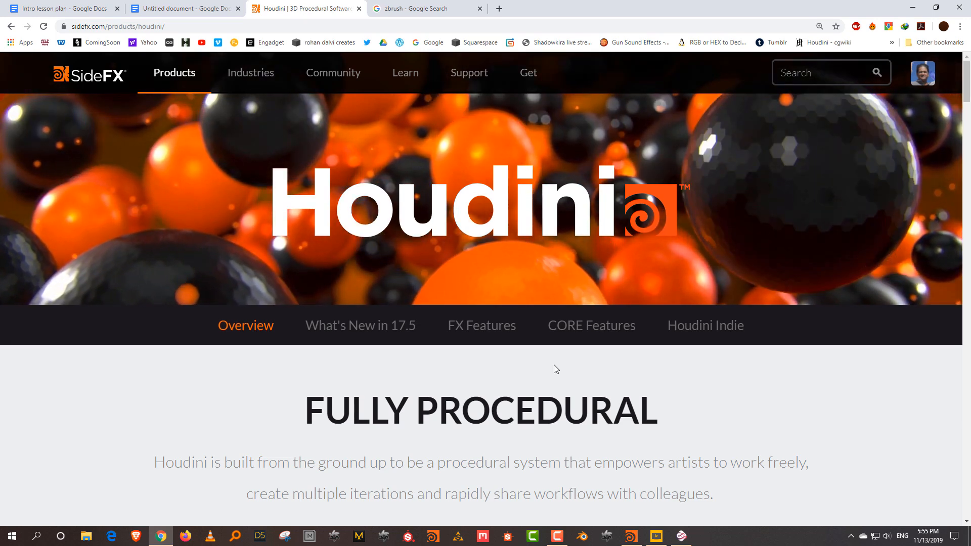
- Examine the Houdini overview page, focusing on the node-based workflow section and the FULLY PROCEDURAL heading
scroll(556, 358, "down", 10)
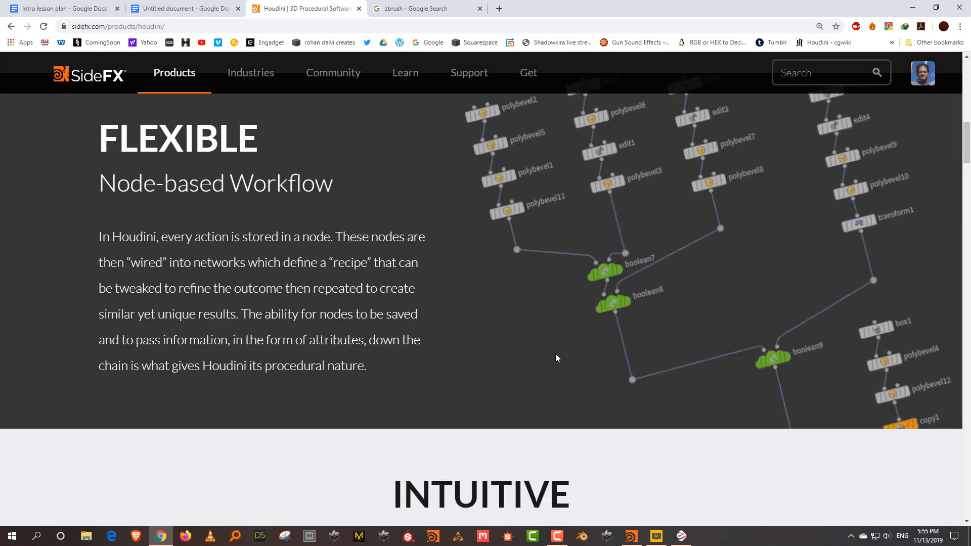
scroll(555, 358, "up", 3)
scroll(622, 364, "down", 1)
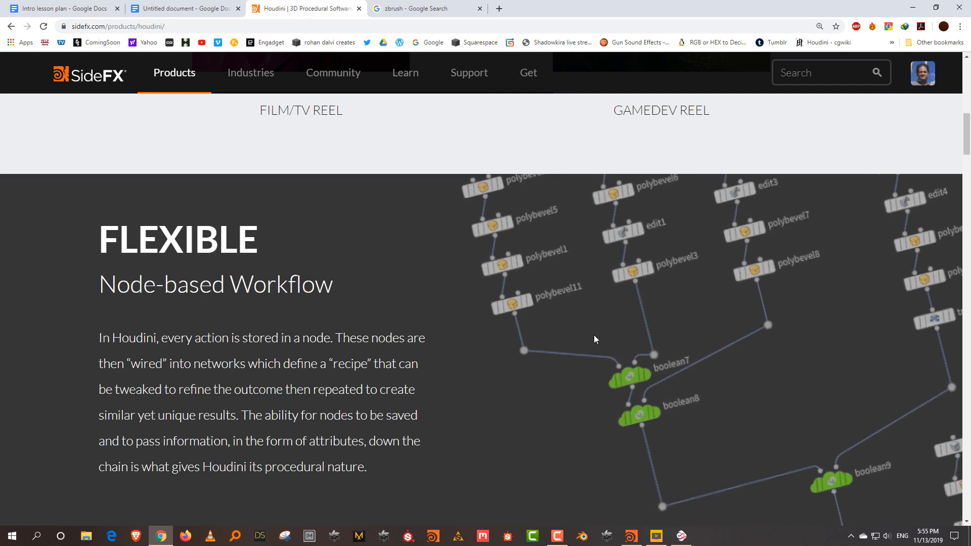
scroll(594, 335, "up", 12)
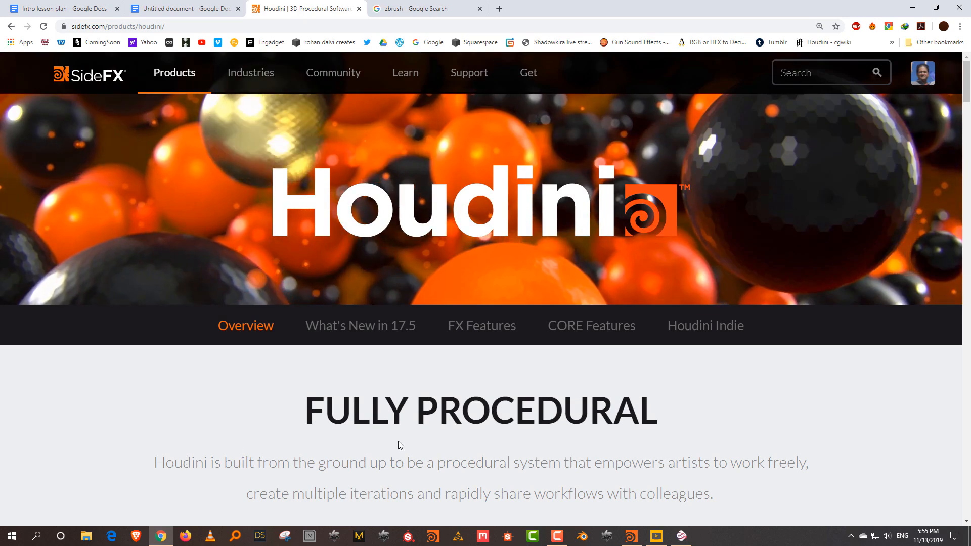
left_click_drag(302, 411, 689, 422)
left_click(684, 423)
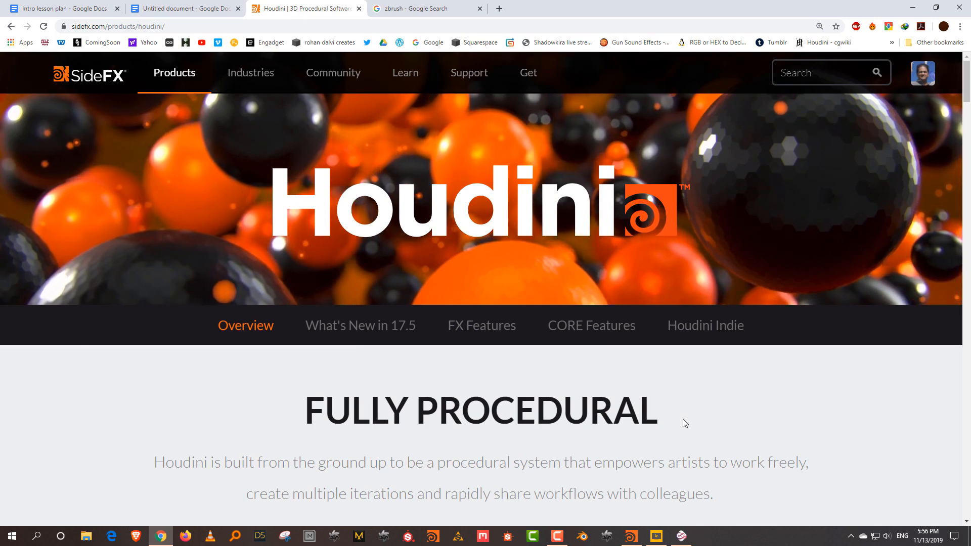
- Switch to Mischief and sketch a box labelled TWIST with an arrow leading down to a box labelled BEND
left_click(682, 536)
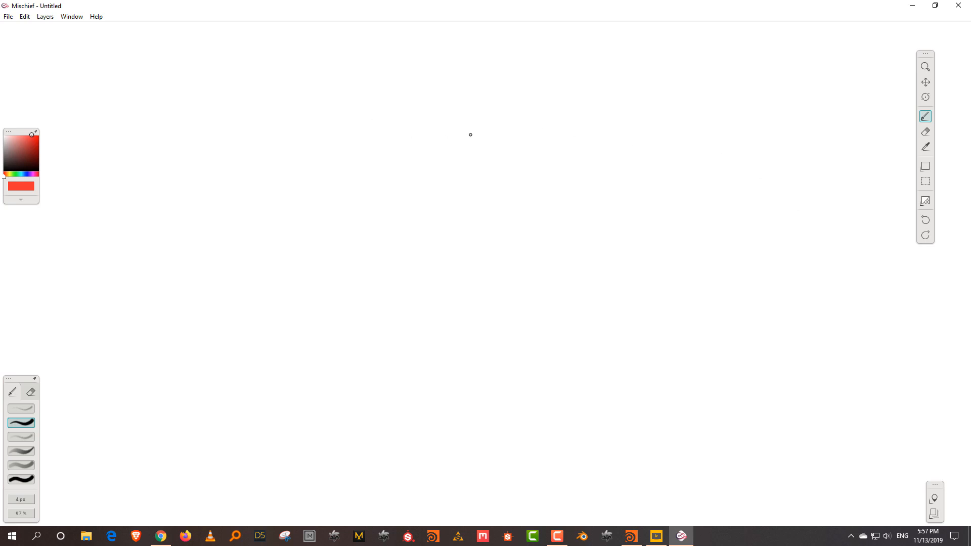
mouse_move(431, 180)
left_mouse_down()
mouse_move(433, 207)
mouse_move(526, 174)
mouse_move(523, 200)
mouse_move(431, 215)
mouse_move(446, 200)
mouse_move(487, 196)
left_mouse_up()
mouse_move(503, 184)
left_mouse_down()
mouse_move(504, 193)
mouse_move(510, 180)
left_mouse_up()
left_click_drag(475, 213, 476, 244)
left_click_drag(474, 233, 487, 234)
mouse_move(431, 264)
left_mouse_down()
mouse_move(435, 288)
mouse_move(524, 244)
mouse_move(527, 284)
left_mouse_up()
left_click_drag(517, 278, 439, 298)
mouse_move(448, 276)
left_mouse_down()
mouse_move(458, 289)
mouse_move(475, 276)
left_mouse_up()
mouse_move(477, 271)
left_mouse_down()
mouse_move(478, 283)
mouse_move(491, 265)
mouse_move(500, 275)
left_mouse_up()
left_click_drag(500, 259, 501, 278)
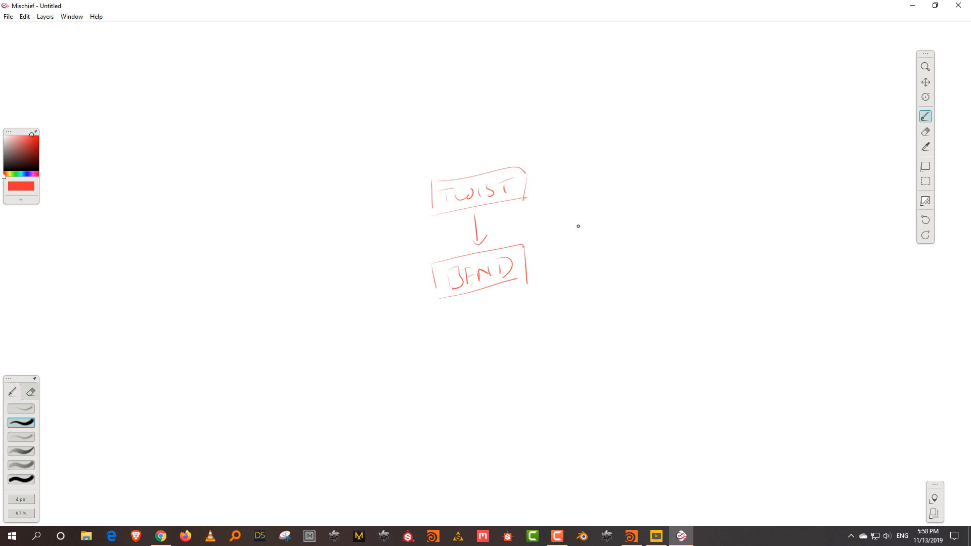
- Write INPUT above the TWIST box with an arrow pointing to that box
mouse_move(508, 120)
left_mouse_down()
mouse_move(483, 163)
mouse_move(512, 117)
mouse_move(532, 105)
mouse_move(540, 112)
left_mouse_up()
left_click_drag(555, 105, 564, 104)
left_click_drag(574, 100, 572, 112)
left_click_drag(565, 99, 580, 90)
- Start a second diagram beside the first with a box labelled TOP and an arrow leading down from it
key("space")
mouse_move(677, 301)
left_mouse_down()
mouse_move(427, 324)
mouse_move(440, 322)
left_mouse_up()
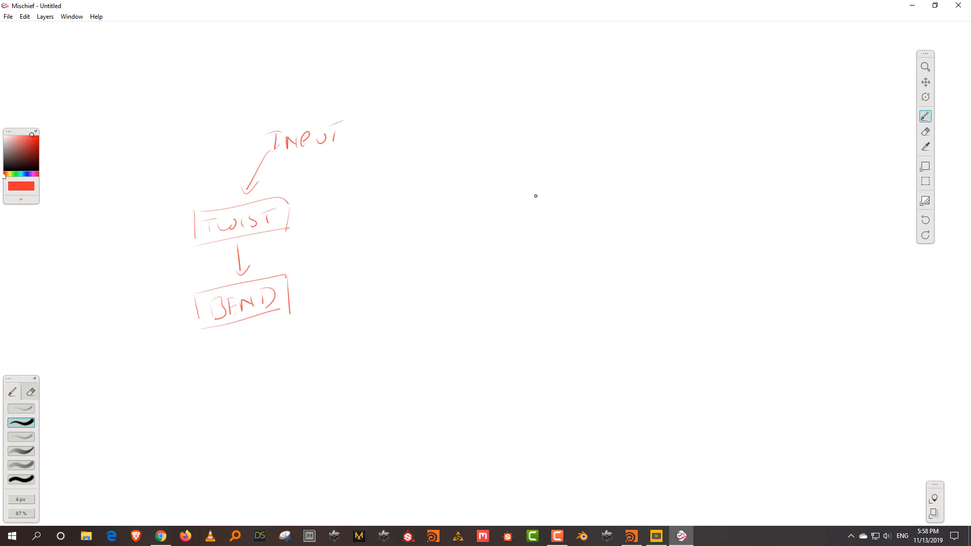
left_click_drag(521, 188, 521, 214)
mouse_move(521, 186)
left_mouse_down()
mouse_move(641, 170)
mouse_move(642, 199)
left_mouse_up()
left_click_drag(528, 224, 652, 197)
left_click_drag(547, 194, 564, 192)
mouse_move(560, 195)
left_mouse_down()
mouse_move(562, 212)
mouse_move(571, 194)
left_mouse_up()
mouse_move(590, 186)
left_mouse_down()
mouse_move(571, 252)
mouse_move(590, 240)
left_mouse_up()
- Draw a box labelled SCATTER below the TOP box and add a downward arrow beneath it
mouse_move(514, 277)
left_mouse_down()
mouse_move(654, 250)
mouse_move(652, 290)
mouse_move(676, 287)
left_mouse_up()
mouse_move(553, 283)
left_mouse_down()
mouse_move(541, 301)
mouse_move(580, 292)
left_mouse_up()
left_click_drag(568, 288, 591, 278)
mouse_move(587, 281)
left_mouse_down()
mouse_move(587, 294)
mouse_move(597, 292)
left_mouse_up()
mouse_move(605, 272)
left_mouse_down()
mouse_move(610, 288)
mouse_move(617, 269)
left_mouse_up()
left_click_drag(608, 281, 624, 278)
left_click_drag(624, 284, 636, 283)
left_click_drag(588, 311, 589, 339)
- Draw a box labelled PLANTS at the end of the chain, below SCATTER
left_click_drag(534, 355, 662, 331)
left_click_drag(660, 338, 664, 372)
left_click_drag(533, 359, 678, 364)
left_click_drag(557, 362, 558, 379)
mouse_move(558, 363)
left_mouse_down()
mouse_move(560, 371)
mouse_move(608, 369)
left_mouse_up()
left_click_drag(610, 369, 628, 354)
mouse_move(630, 355)
left_mouse_down()
mouse_move(642, 350)
mouse_move(649, 363)
left_mouse_up()
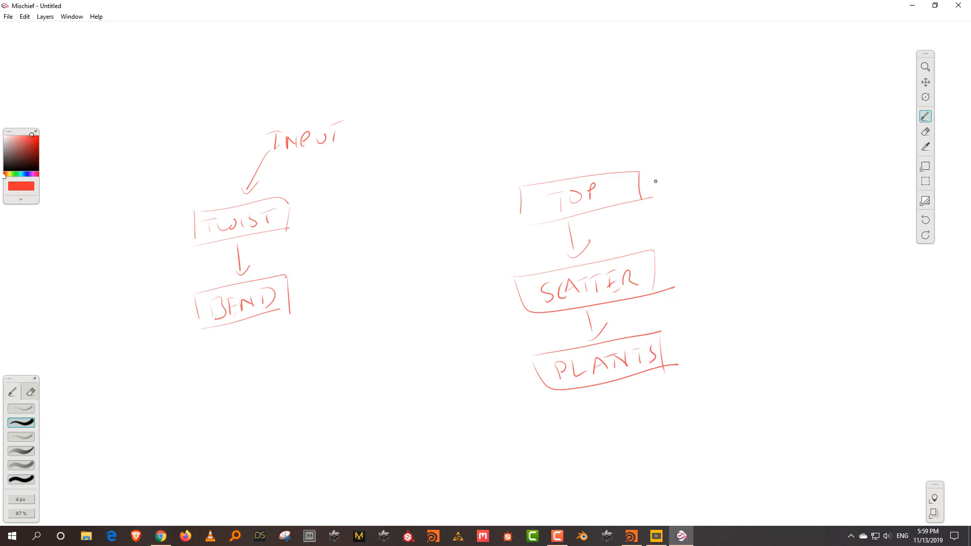
- Sketch a round shape beside the SCATTER box with several small plants growing along its upper edge
mouse_move(758, 289)
left_mouse_down()
mouse_move(797, 330)
mouse_move(787, 285)
left_mouse_up()
mouse_move(734, 306)
left_mouse_down()
mouse_move(785, 283)
mouse_move(728, 279)
left_mouse_up()
mouse_move(743, 303)
left_mouse_down()
mouse_move(745, 279)
mouse_move(755, 275)
left_mouse_up()
left_click_drag(760, 299, 776, 269)
left_click_drag(777, 287, 787, 272)
mouse_move(736, 298)
left_mouse_down()
mouse_move(714, 284)
mouse_move(755, 272)
left_mouse_up()
left_click_drag(757, 277, 793, 269)
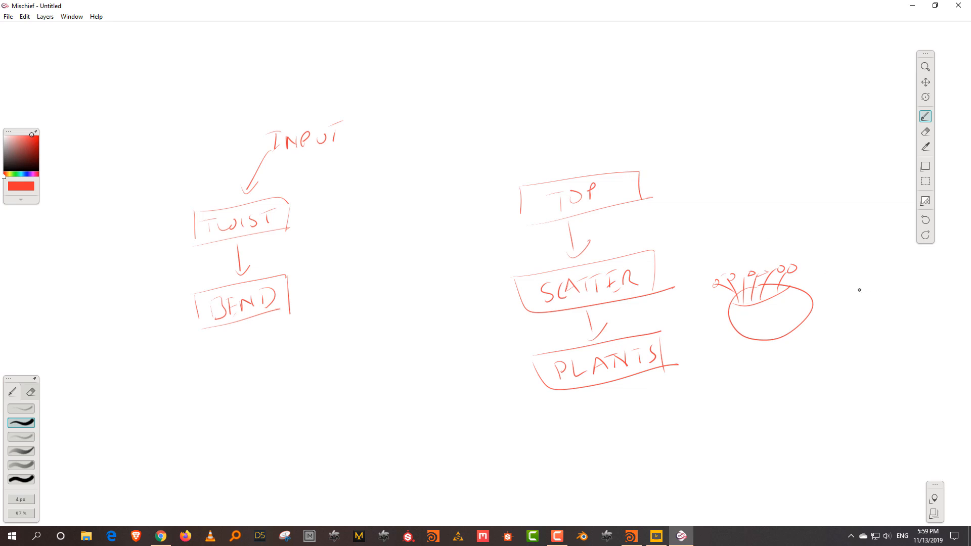
- Sketch a rectangular shape next to the round one, with small plants growing along its upper edge
mouse_move(844, 286)
left_mouse_down()
mouse_move(844, 326)
mouse_move(907, 281)
mouse_move(915, 320)
left_mouse_up()
left_click_drag(829, 333, 911, 310)
mouse_move(845, 281)
left_mouse_down()
mouse_move(838, 266)
mouse_move(863, 263)
left_mouse_up()
mouse_move(873, 282)
left_mouse_down()
mouse_move(881, 261)
mouse_move(900, 266)
left_mouse_up()
left_click_drag(908, 279, 912, 272)
mouse_move(836, 267)
left_mouse_down()
mouse_move(827, 262)
mouse_move(860, 264)
left_mouse_up()
left_click_drag(879, 262, 881, 261)
left_click_drag(902, 265, 904, 263)
left_click_drag(922, 264, 923, 263)
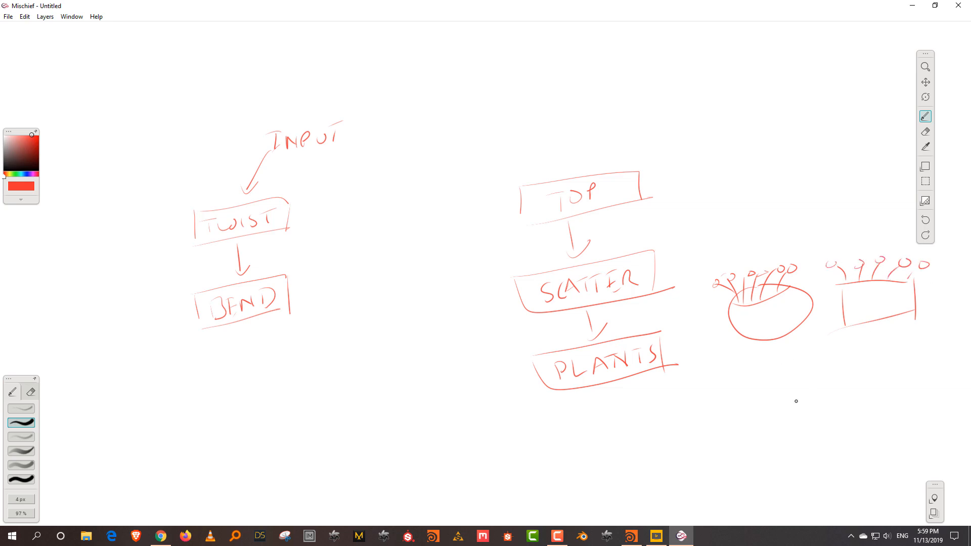
- Sketch a ring shape below the other two shapes, with plant stems along its upper edge
mouse_move(819, 377)
left_mouse_down()
mouse_move(808, 393)
mouse_move(821, 377)
left_mouse_up()
mouse_move(788, 378)
left_mouse_down()
mouse_move(759, 399)
mouse_move(794, 374)
mouse_move(769, 378)
mouse_move(778, 368)
left_mouse_up()
mouse_move(791, 385)
left_mouse_down()
mouse_move(794, 369)
mouse_move(847, 347)
left_mouse_up()
left_click_drag(851, 364, 870, 353)
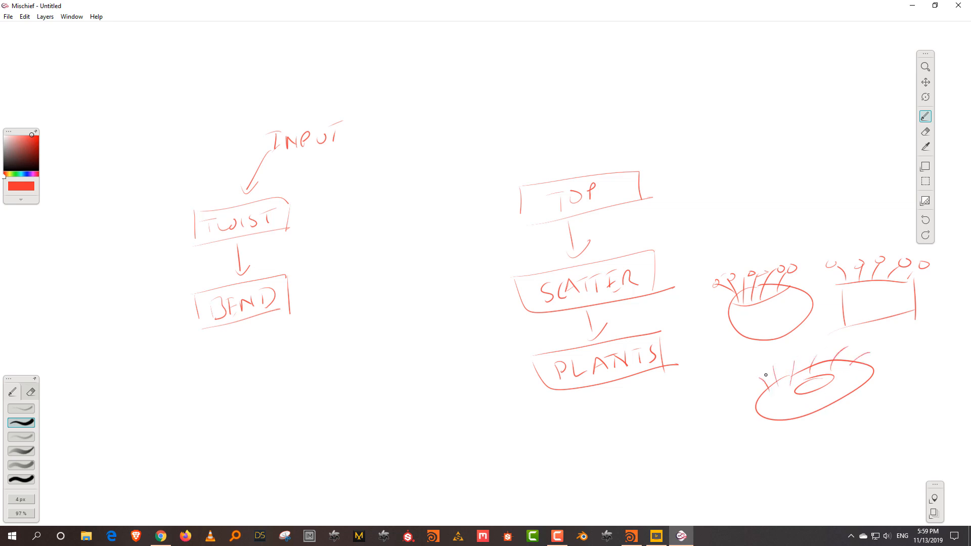
left_click_drag(767, 381, 760, 373)
left_click_drag(777, 369, 806, 354)
left_click_drag(817, 359, 822, 349)
left_click_drag(844, 351, 877, 348)
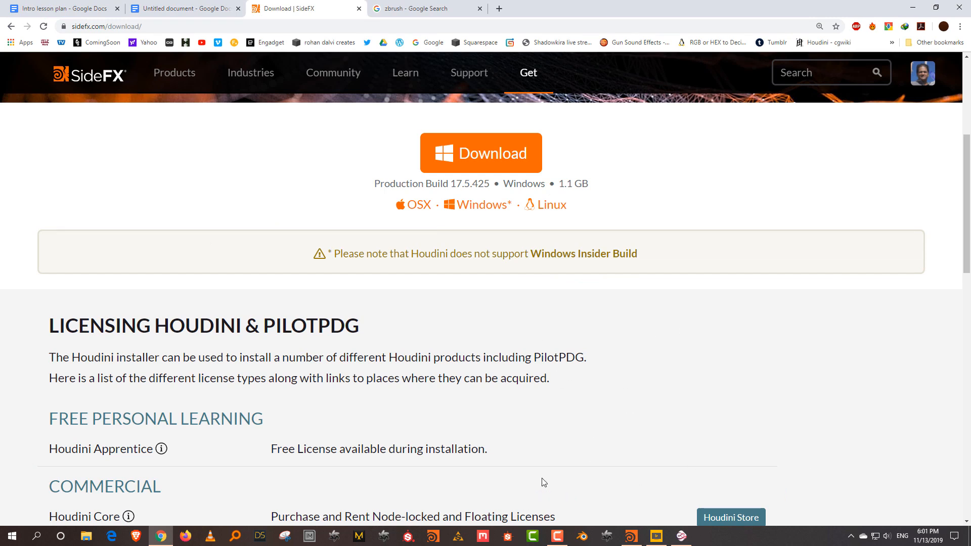
- Switch to Houdini and place a box object in the scene at about -0.58, 0.09, 0.51
left_click(631, 536)
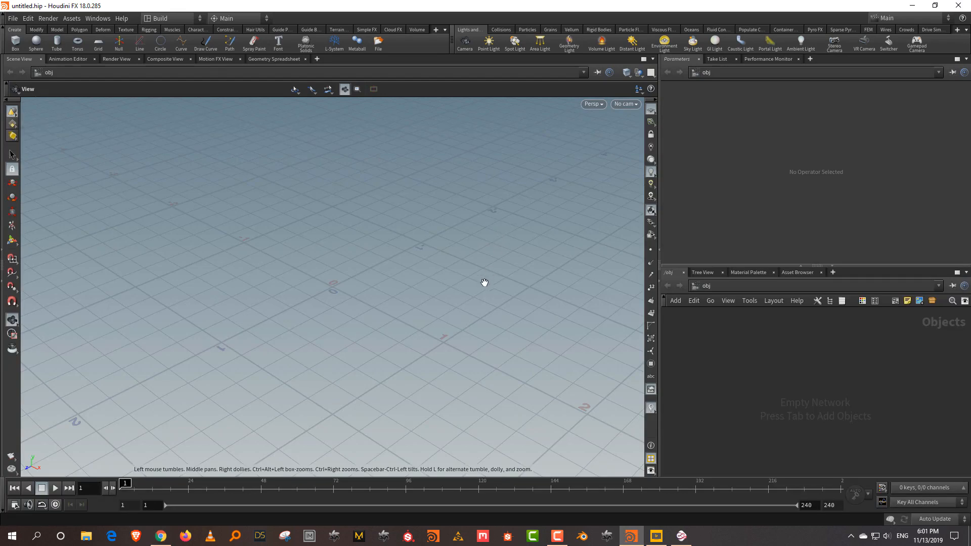
mouse_move(466, 303)
left_mouse_down()
mouse_move(469, 284)
mouse_move(469, 299)
left_mouse_up()
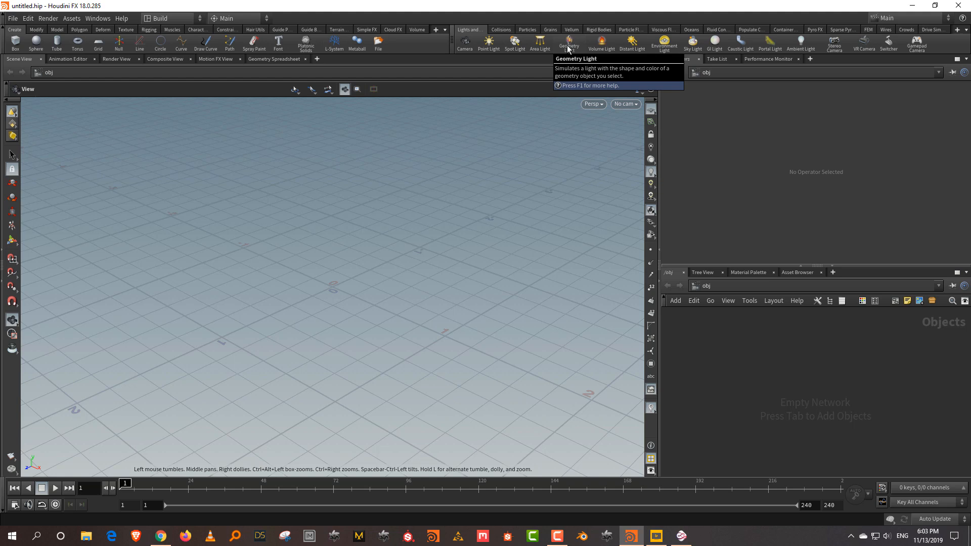
left_click(14, 47)
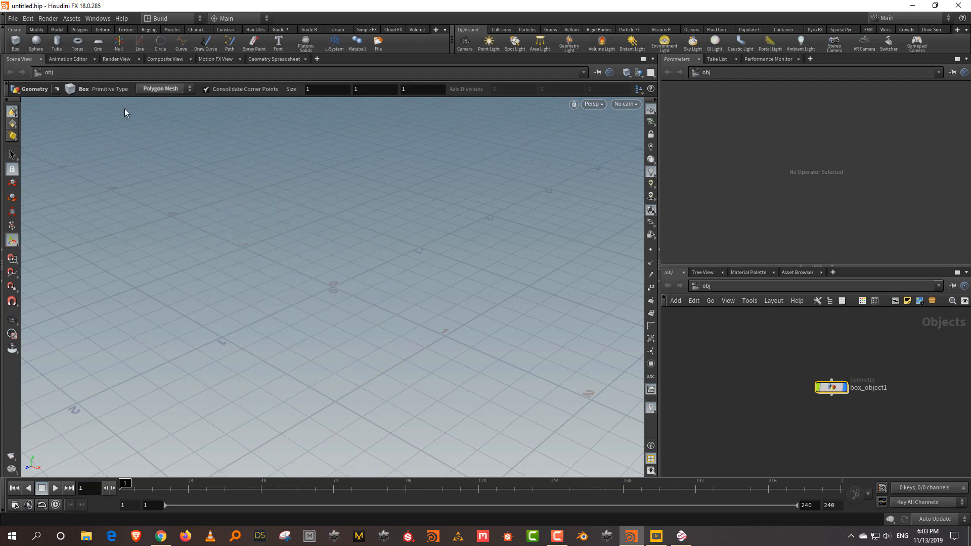
left_click(220, 281)
- Place a sphere at about 0.49, 0.34, -0.72 and a torus at about 0.53, -0.63, -0.08, then deselect the torus
left_click(36, 42)
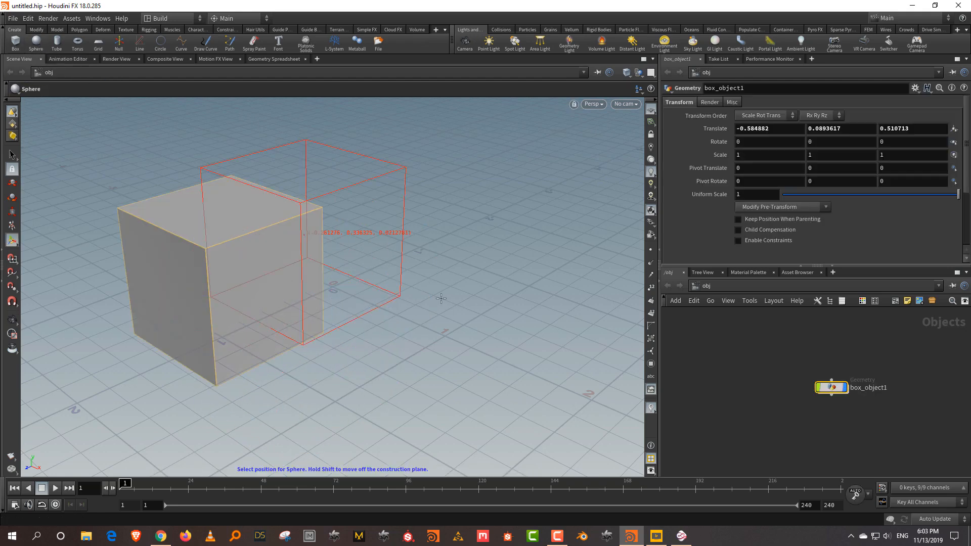
left_click(451, 234)
left_click(77, 43)
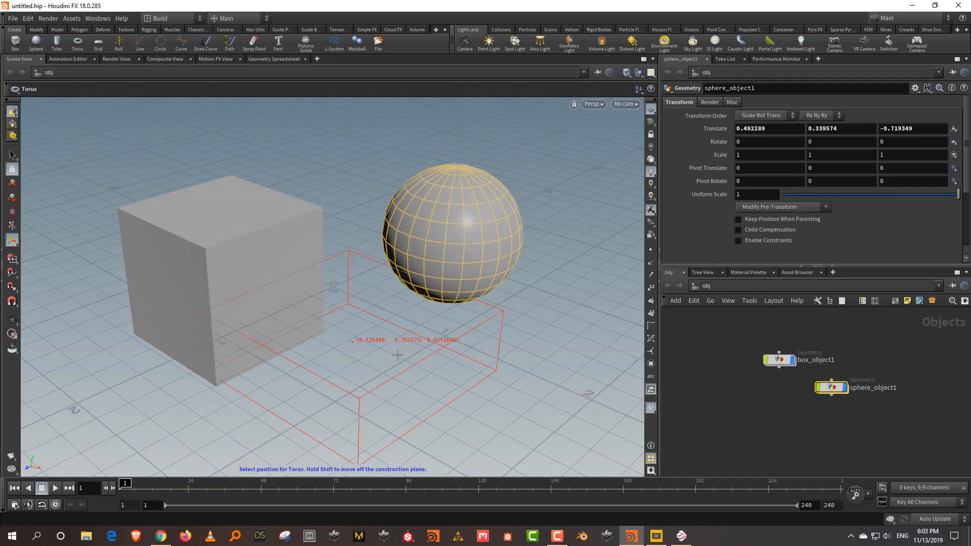
left_click(394, 382)
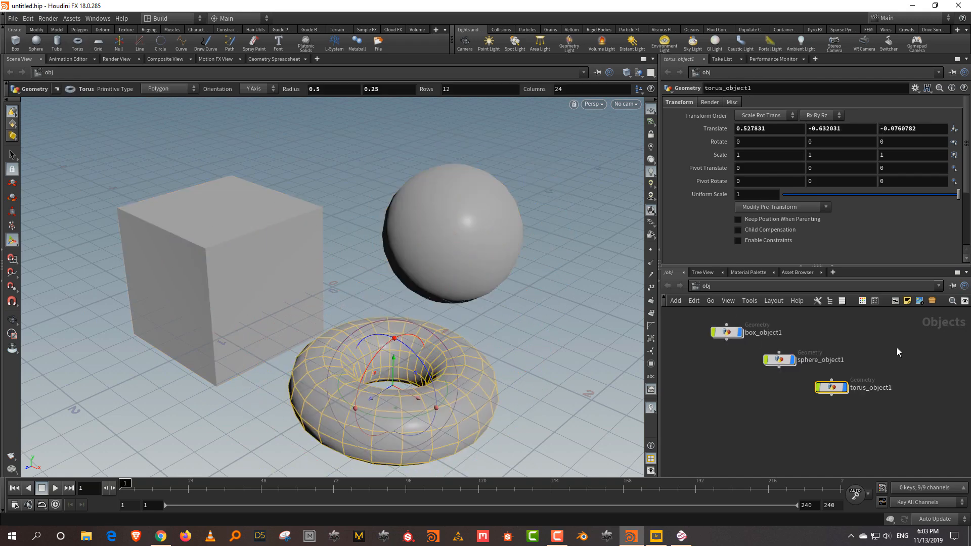
left_click(681, 370)
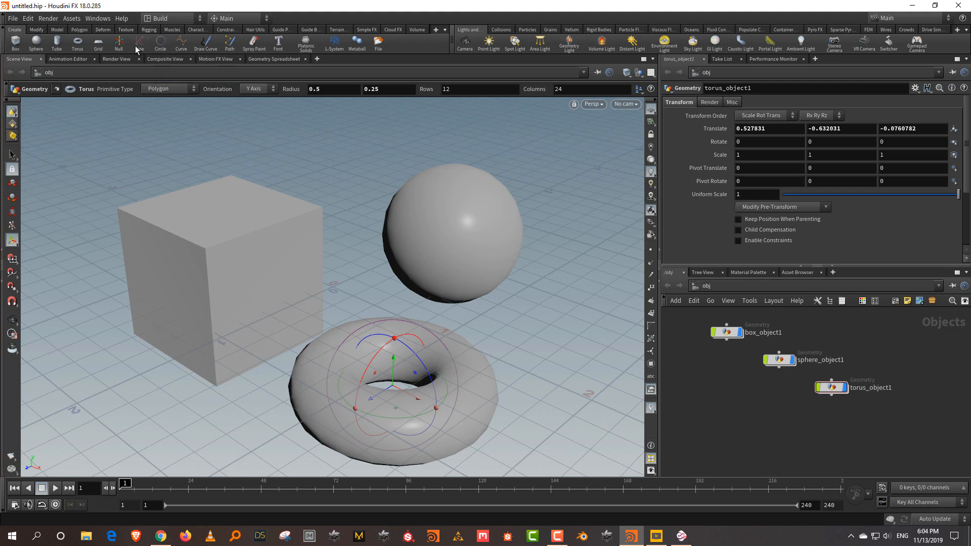
- Examine the shelf tool sets for Deform, Rigging, Characters, Particles, Rigid Bodies, Oceans, Containers and Pyro FX
left_click(104, 30)
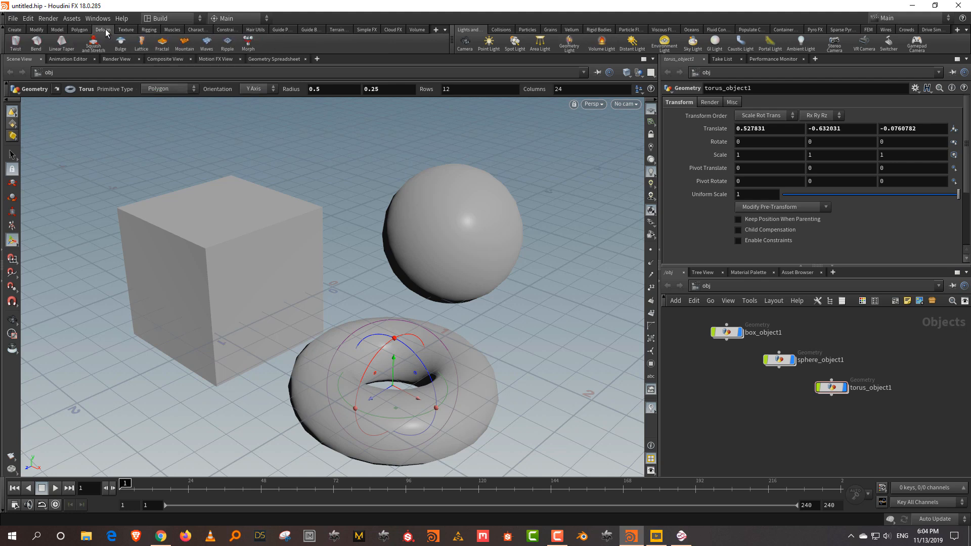
left_click(149, 30)
left_click(198, 31)
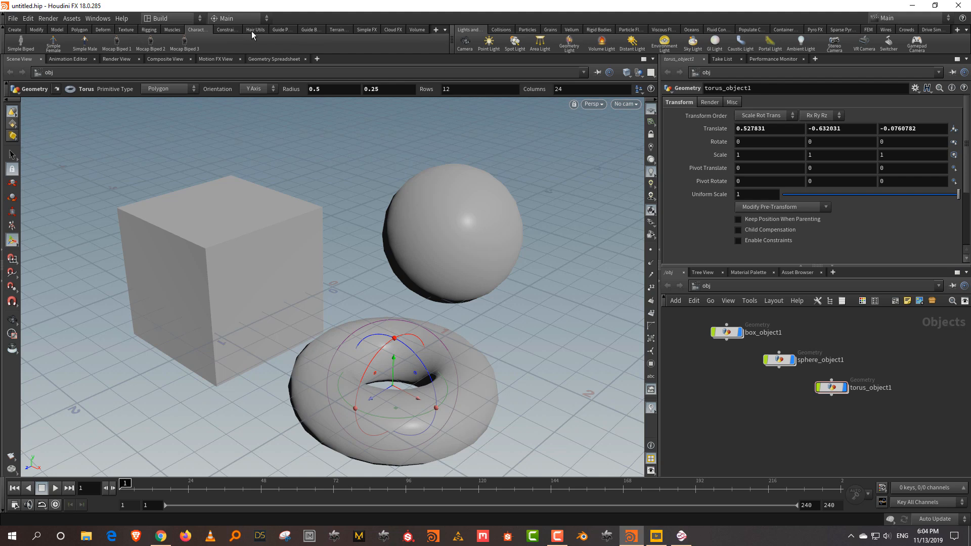
left_click(529, 30)
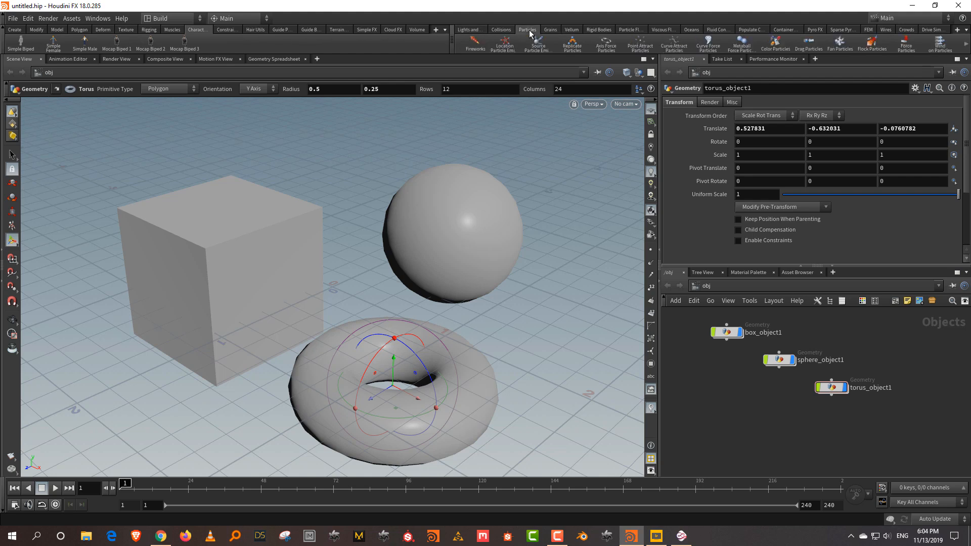
left_click(607, 30)
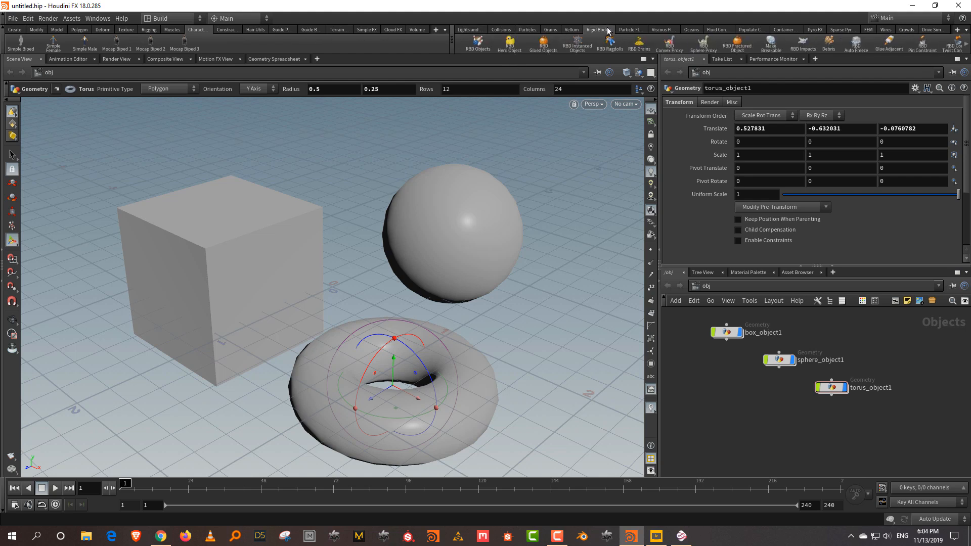
left_click(697, 30)
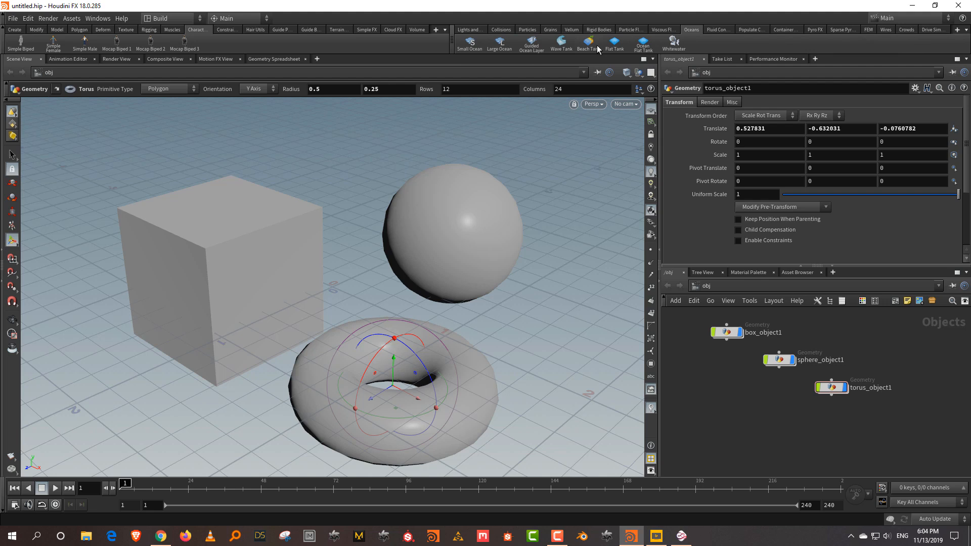
left_click(791, 31)
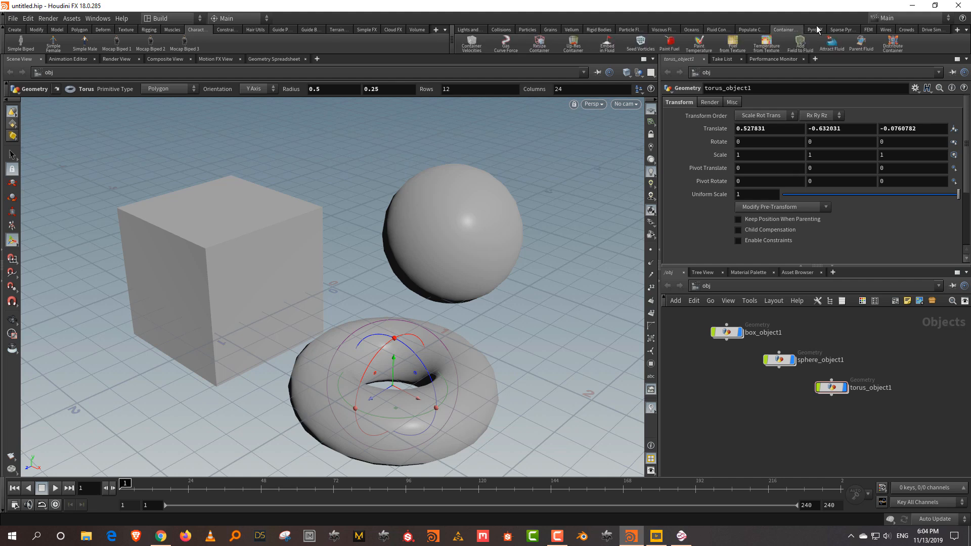
left_click(816, 30)
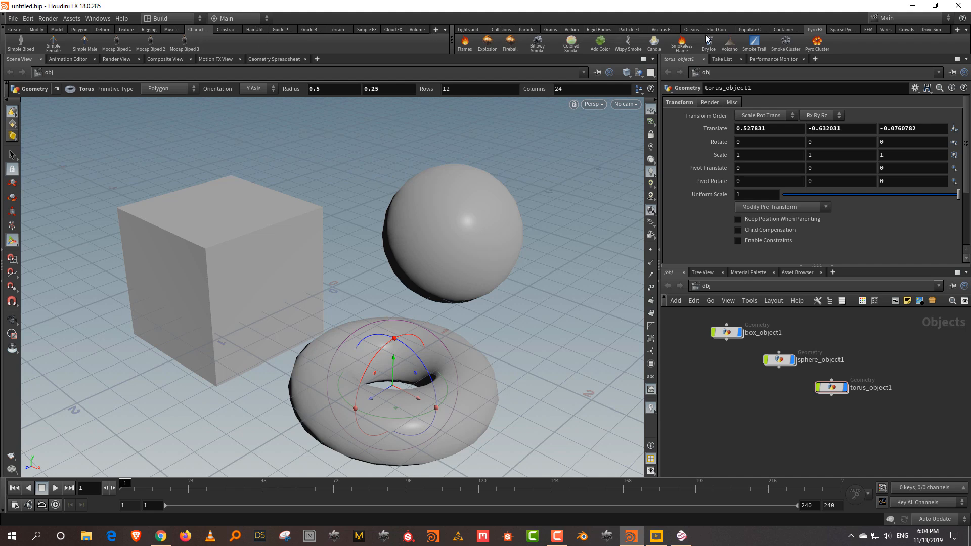
- Collapse the shelves, main menu, viewport operation controls, selection tools, display options and playbar to enlarge the viewport
left_click(18, 29)
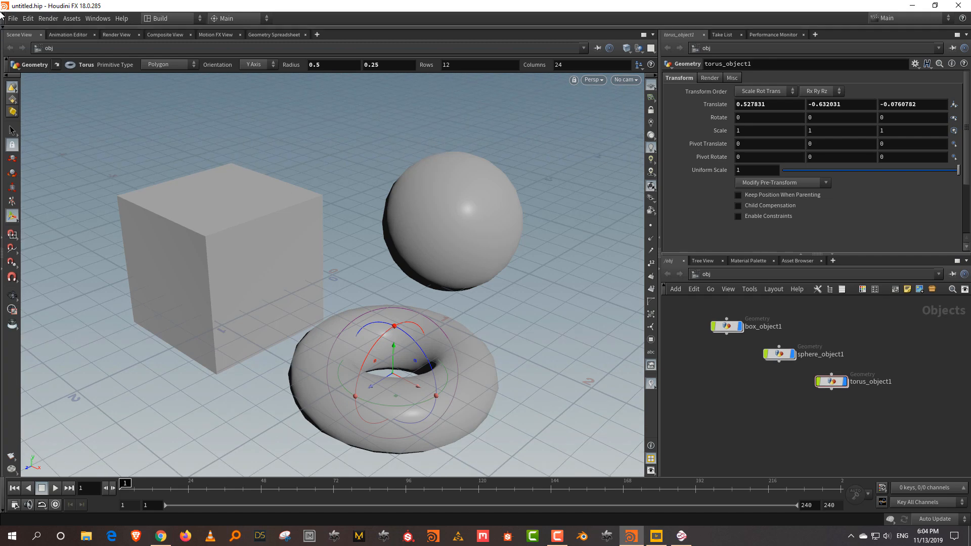
left_click(2, 16)
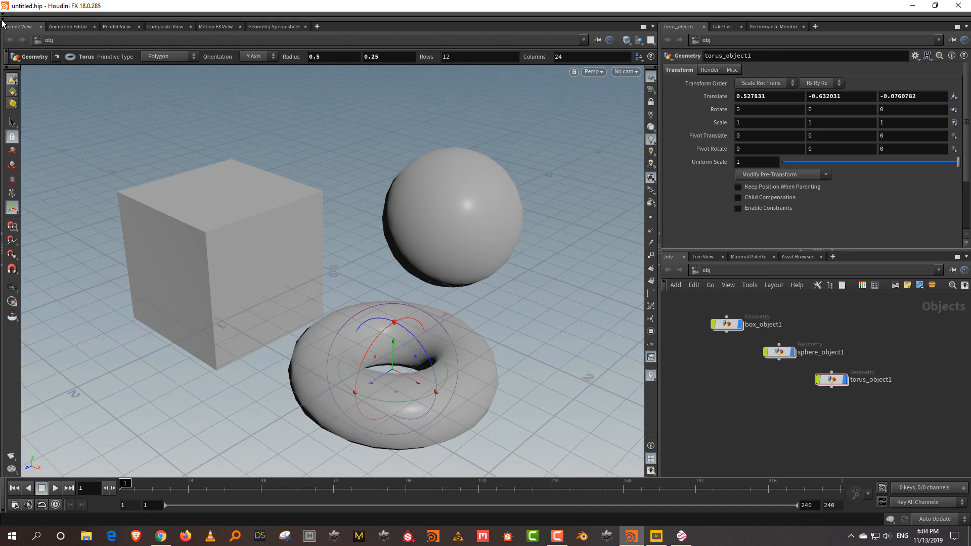
left_click(7, 62)
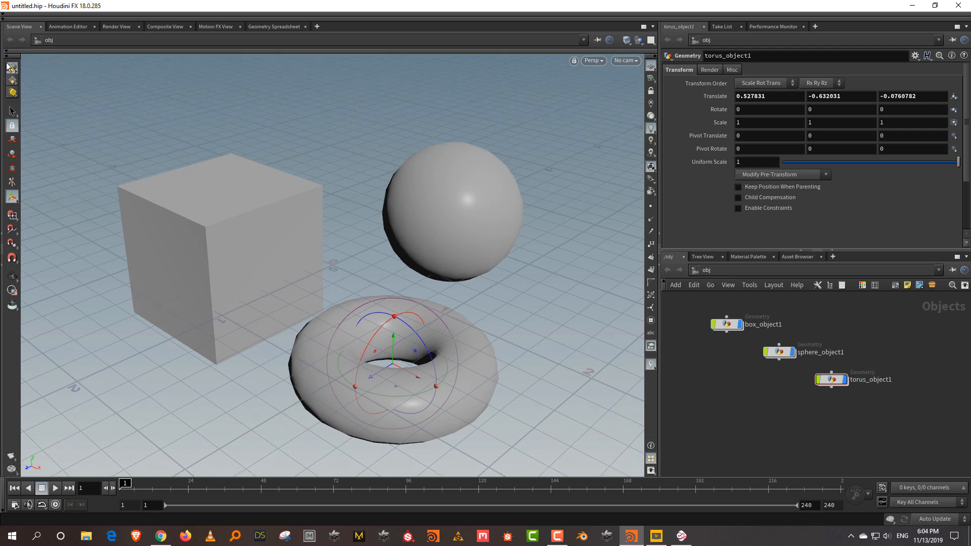
left_click(8, 67)
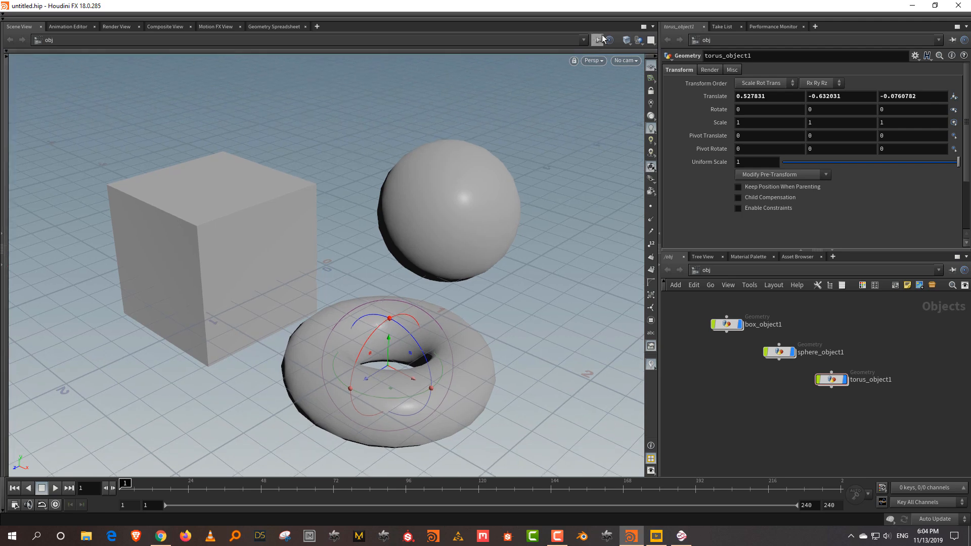
left_click(653, 58)
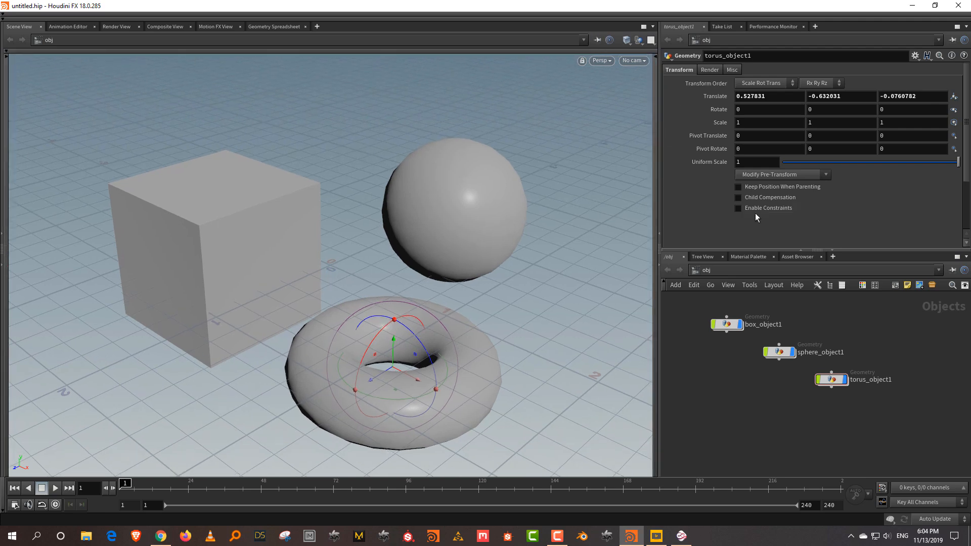
left_click(4, 491)
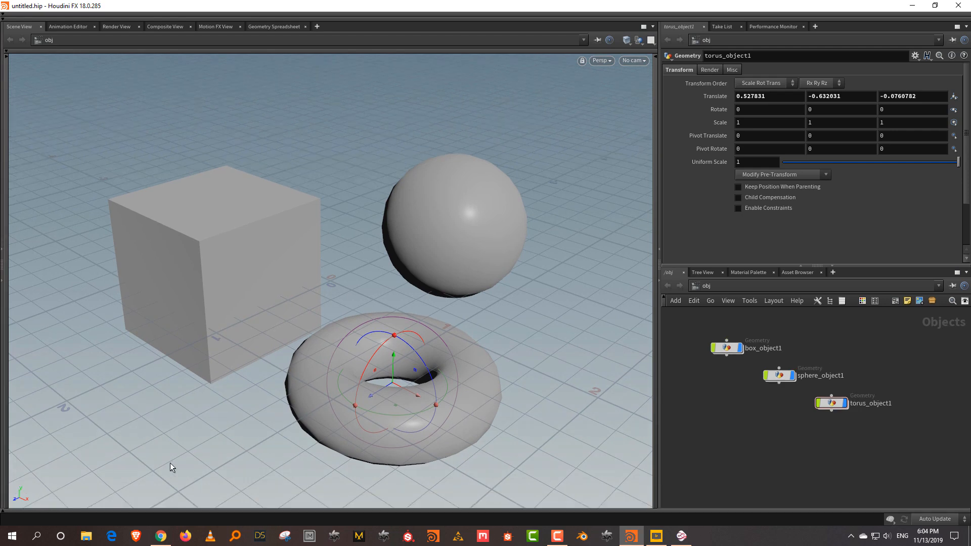
- Restore the playbar, viewport operation controls, selection tools, shelves and main menu
left_click(56, 510)
left_click(6, 56)
left_click(14, 51)
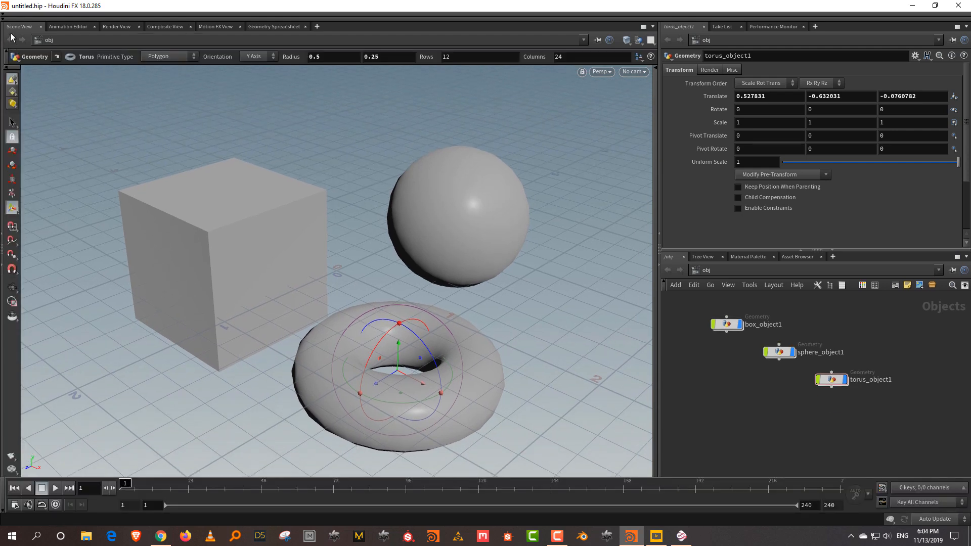
left_click(7, 16)
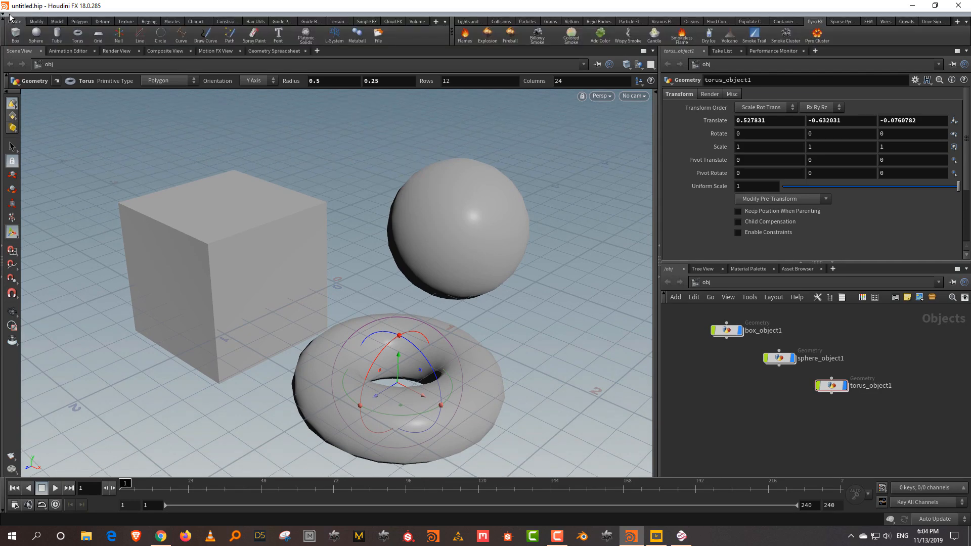
left_click(10, 13)
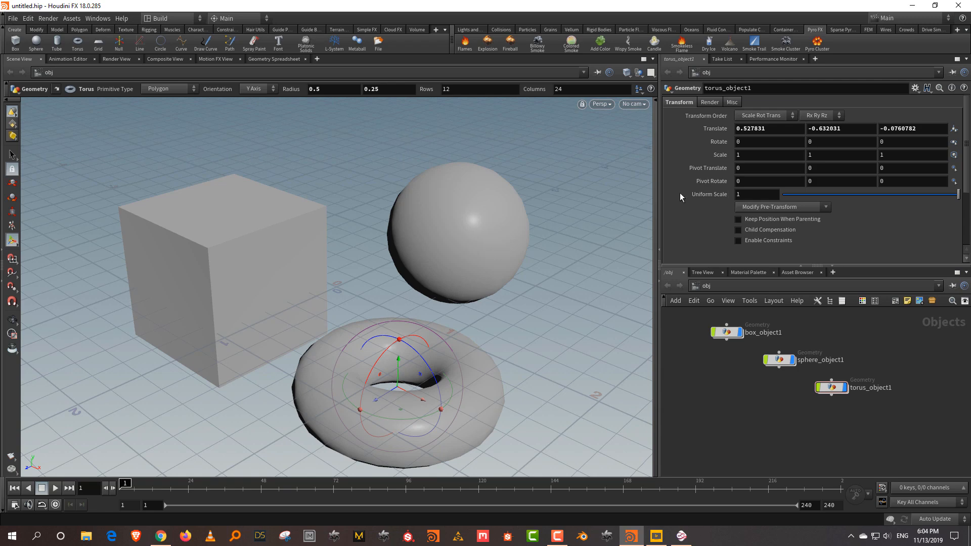
- Resize the panes so the viewport takes about 60% of the width, and slightly raise the divider between parameters and network
left_click_drag(660, 205, 445, 229)
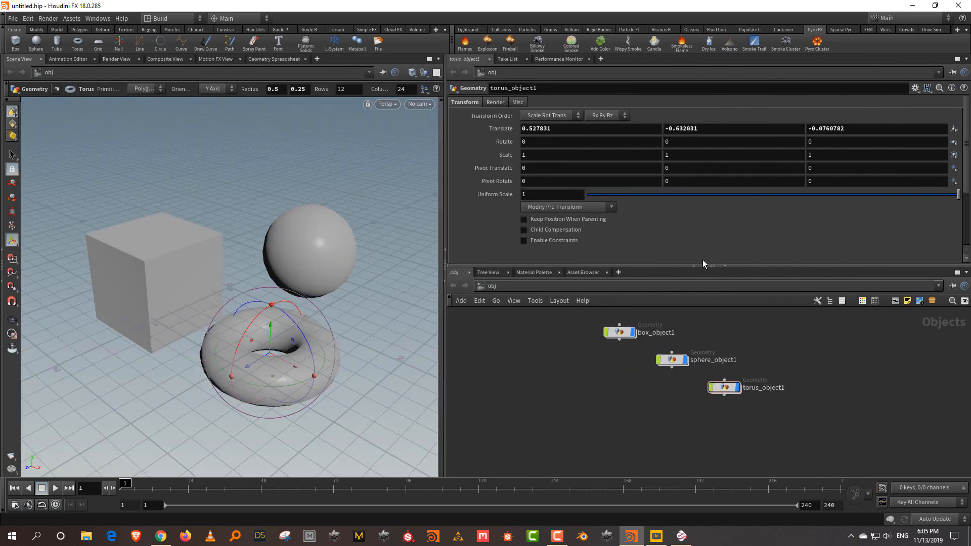
mouse_move(676, 266)
left_mouse_down()
mouse_move(661, 108)
mouse_move(676, 290)
mouse_move(675, 252)
left_mouse_up()
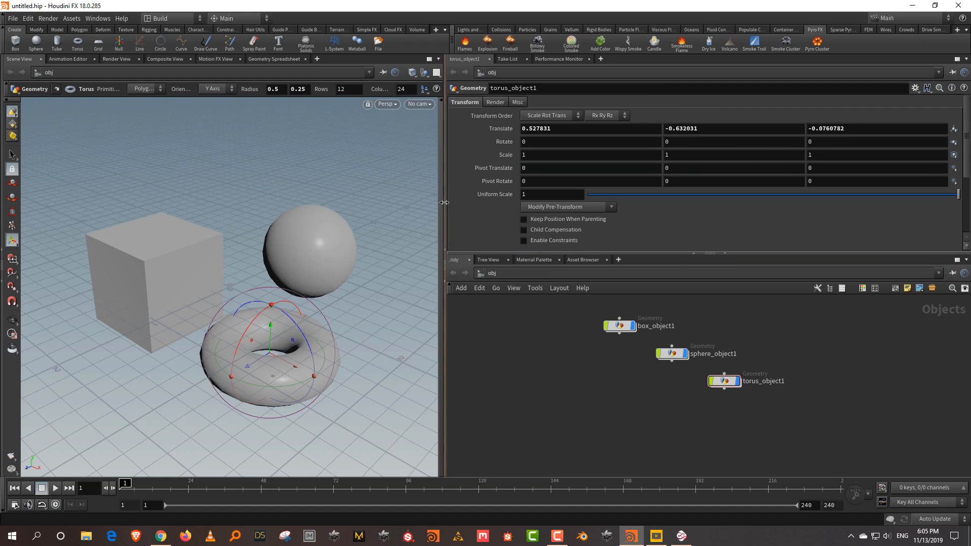
left_click_drag(448, 202, 571, 218)
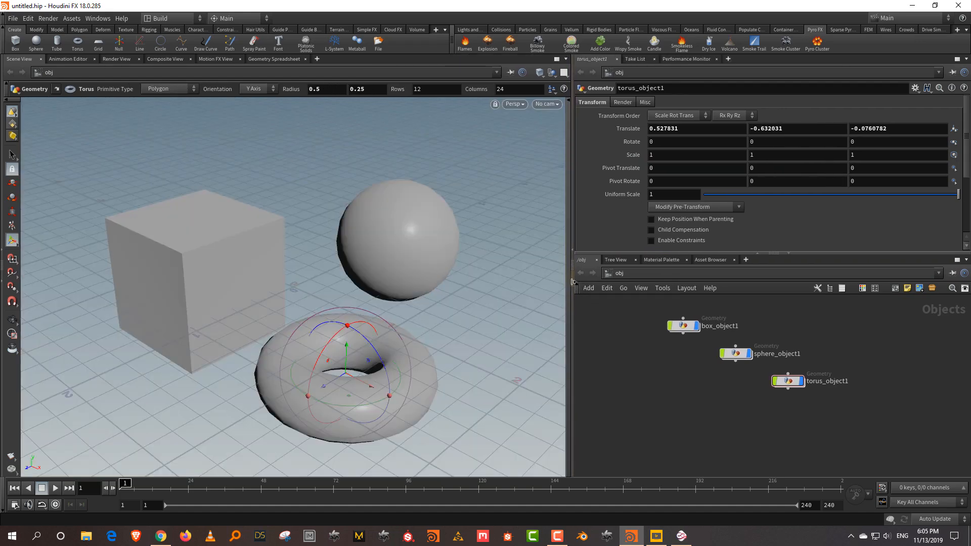
- Collapse and restore the parameter and network panes, and likewise collapse and restore the viewport pane
left_click(573, 282)
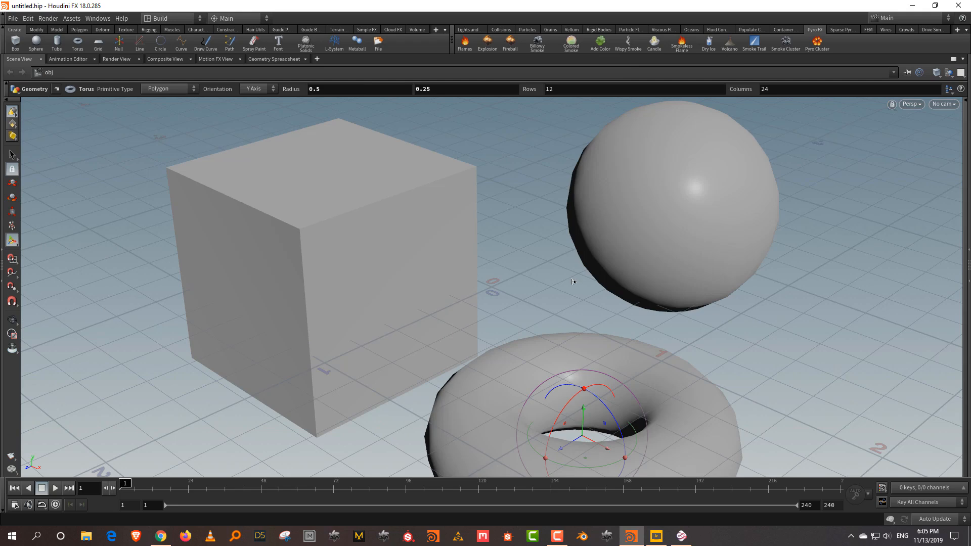
left_click(967, 283)
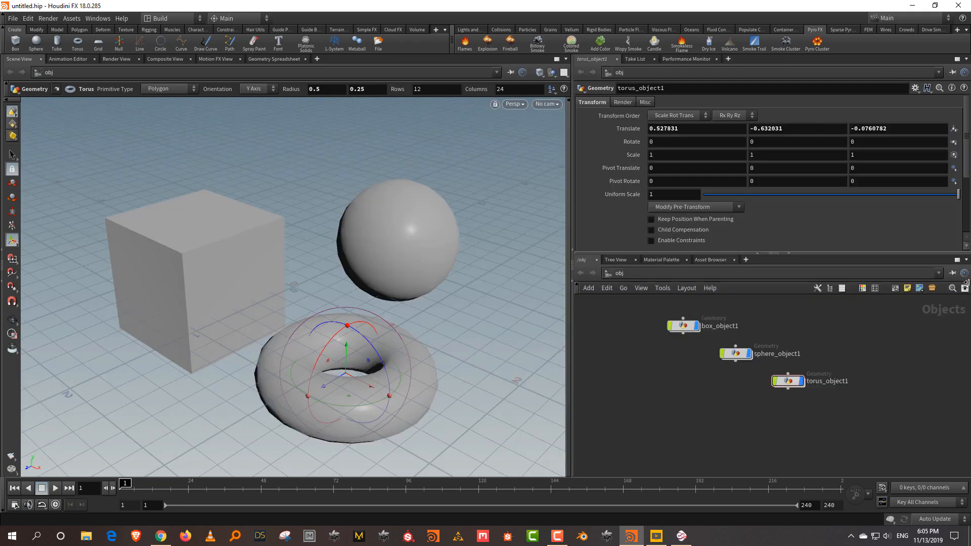
left_click(569, 249)
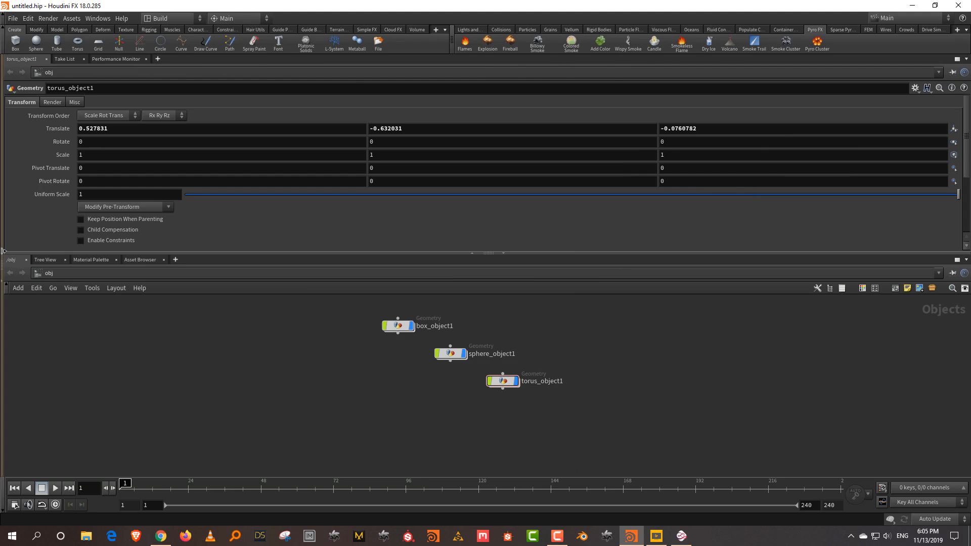
left_click(2, 250)
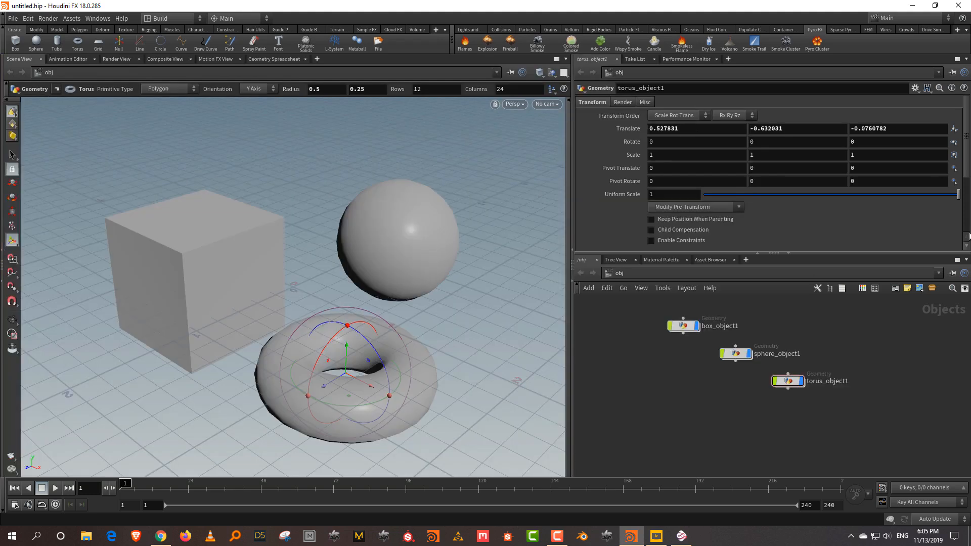
- Swap the viewport with the parameter and network panes, flip their split orientation, and restore the original arrangement
left_click(572, 271)
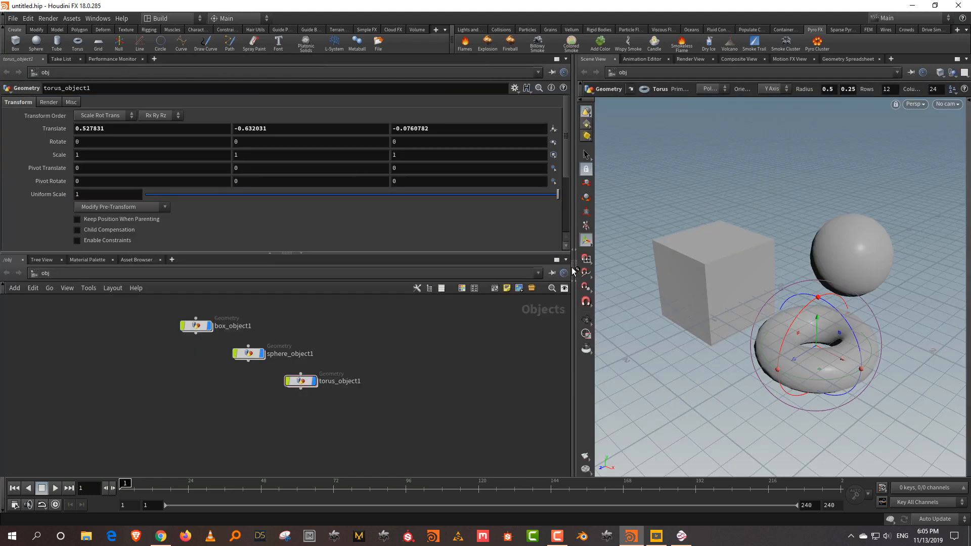
left_click(577, 270)
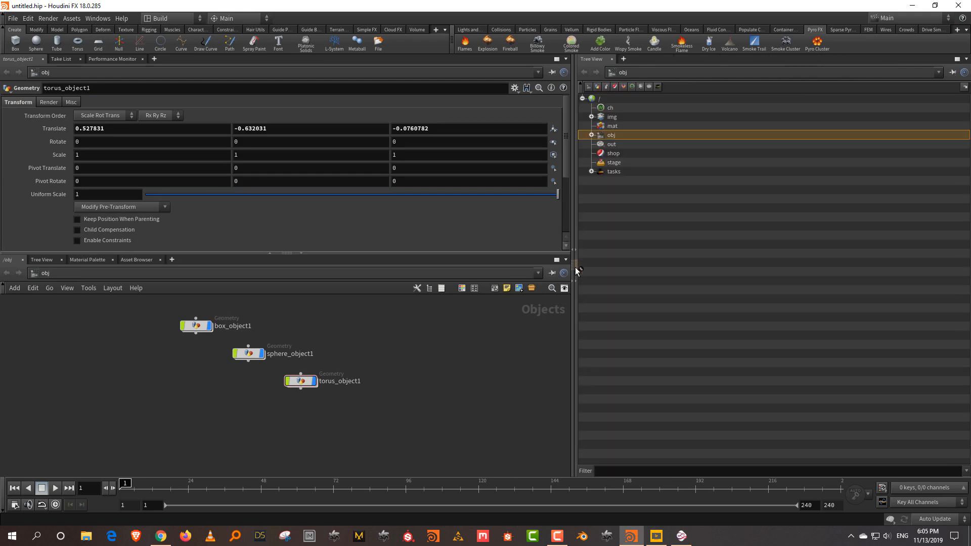
left_click(577, 271)
left_click(572, 269)
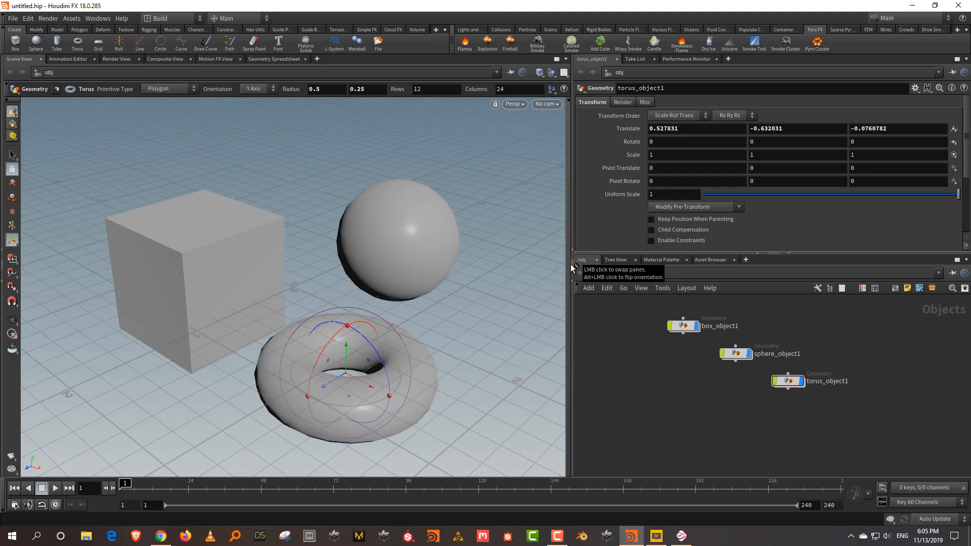
left_click(572, 264, "alt")
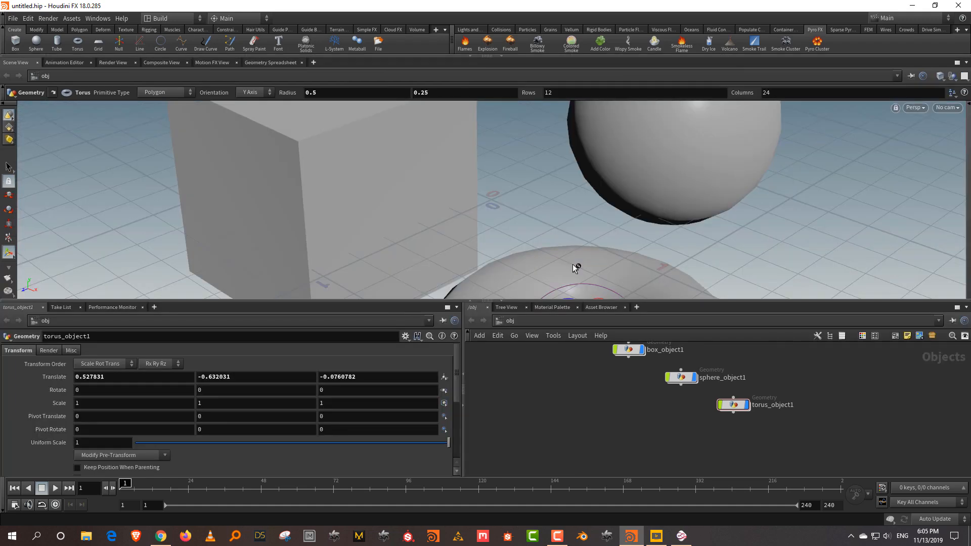
left_click(486, 301, "alt")
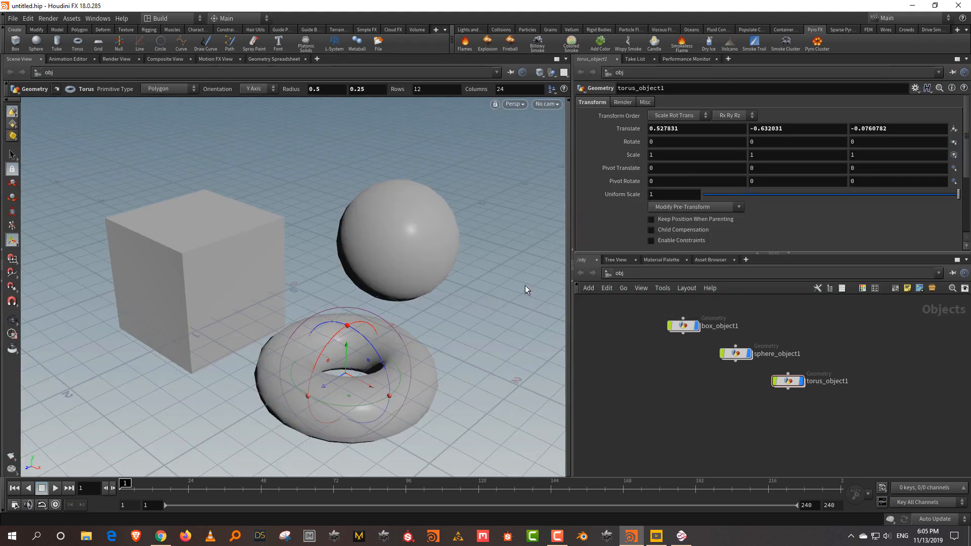
- Adjust the height split between the parameter and network panes, and show the viewport's display options toolbar
left_click_drag(580, 252, 580, 217)
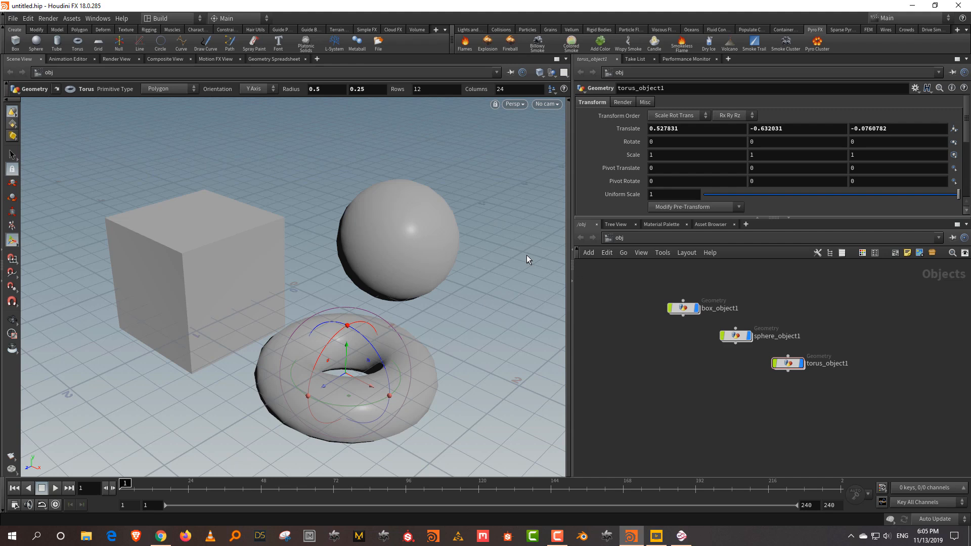
left_click_drag(579, 218, 580, 267)
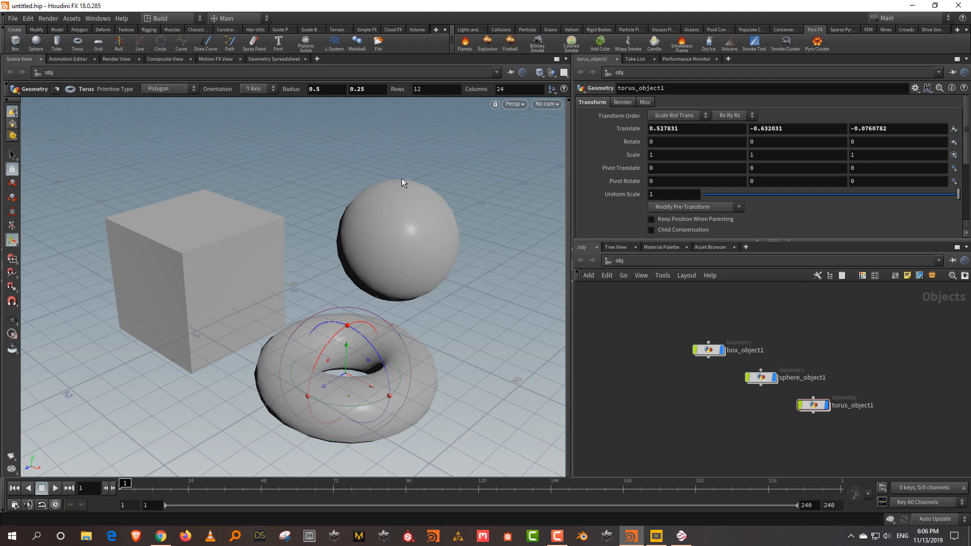
left_click(569, 122)
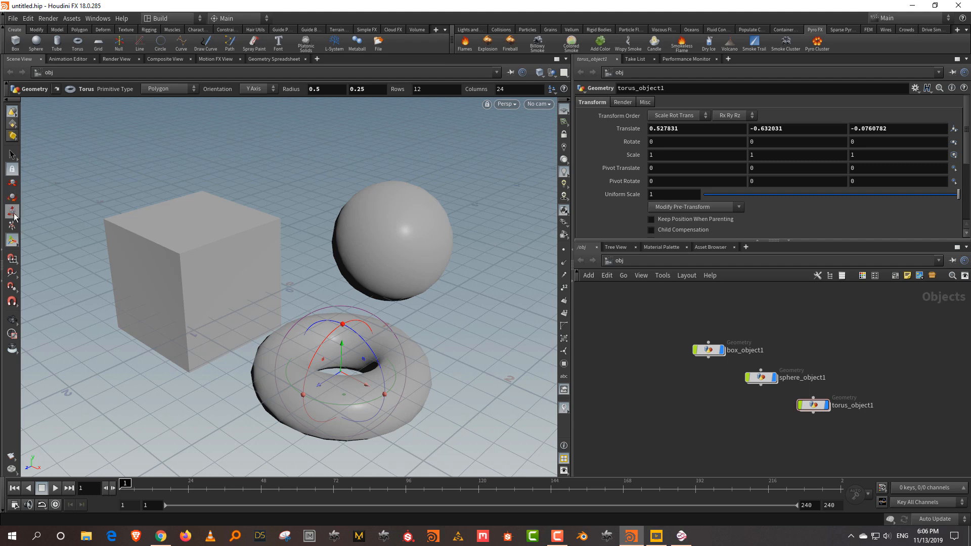
- Examine the selectable object types and selection options, and close them to reframe the three primitives
right_click(15, 113)
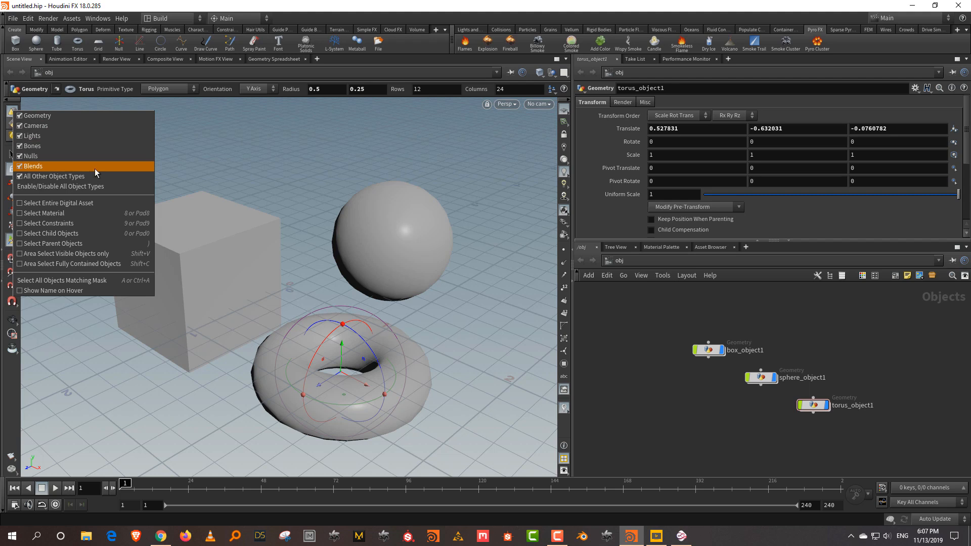
left_click(336, 136)
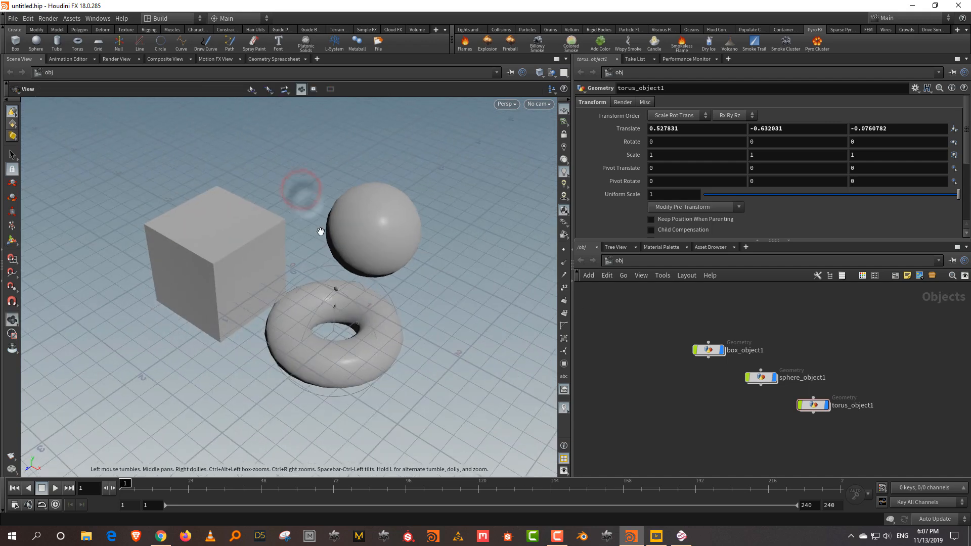
middle_click_drag(306, 200, 279, 204, "alt")
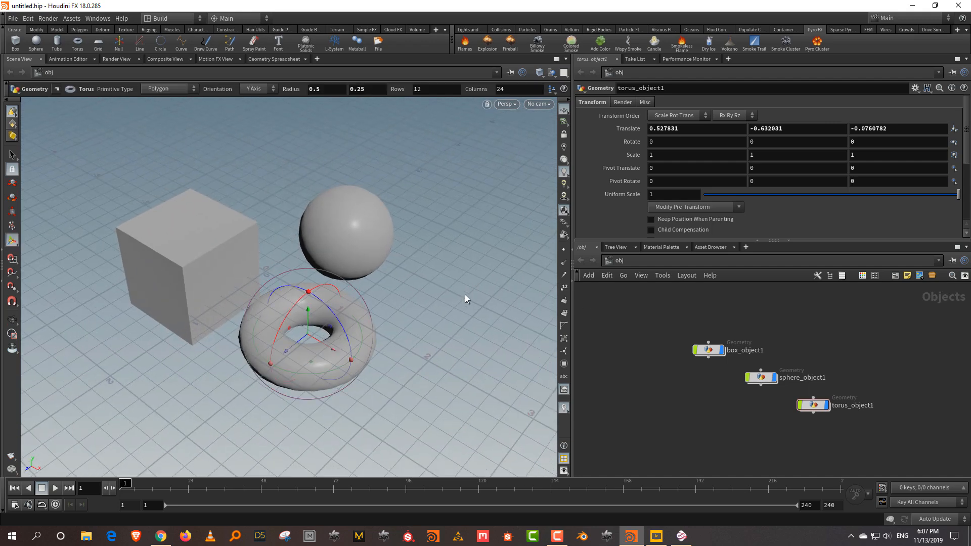
mouse_move(408, 310)
left_mouse_down("alt")
mouse_move(405, 261)
mouse_move(403, 303)
left_mouse_up("alt")
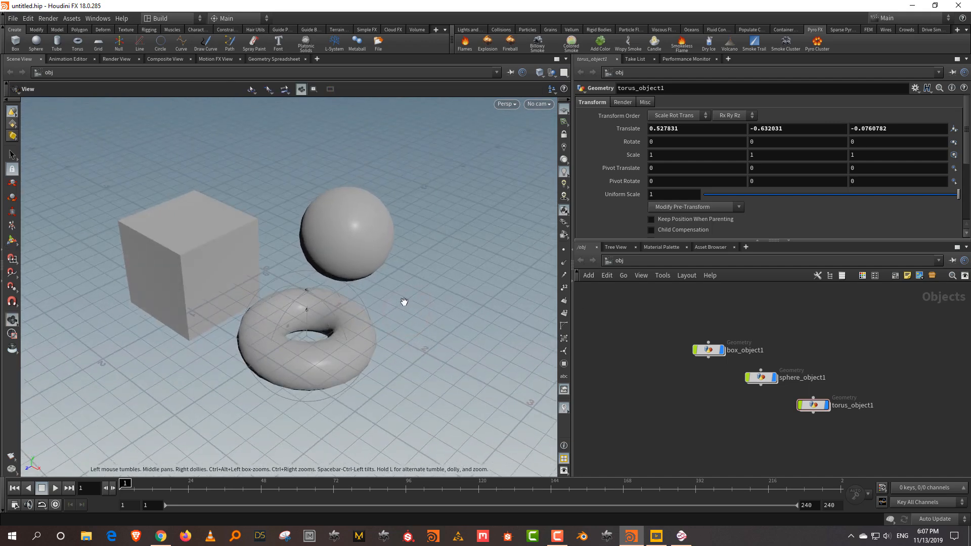
- Add an Environment Light in the object network and use veranda_1k.hdr as its environment map
left_click(615, 321)
key("Tab")
type("env")
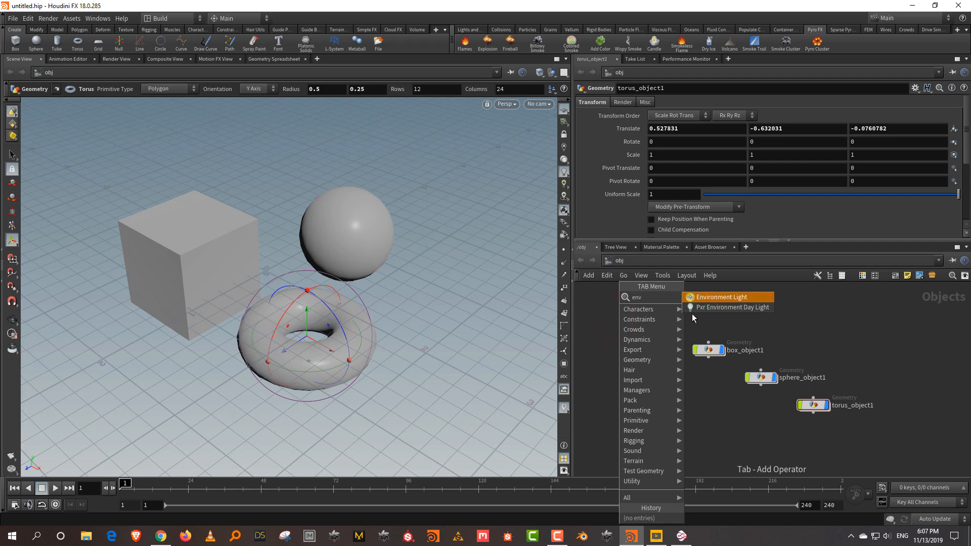
left_click(727, 294)
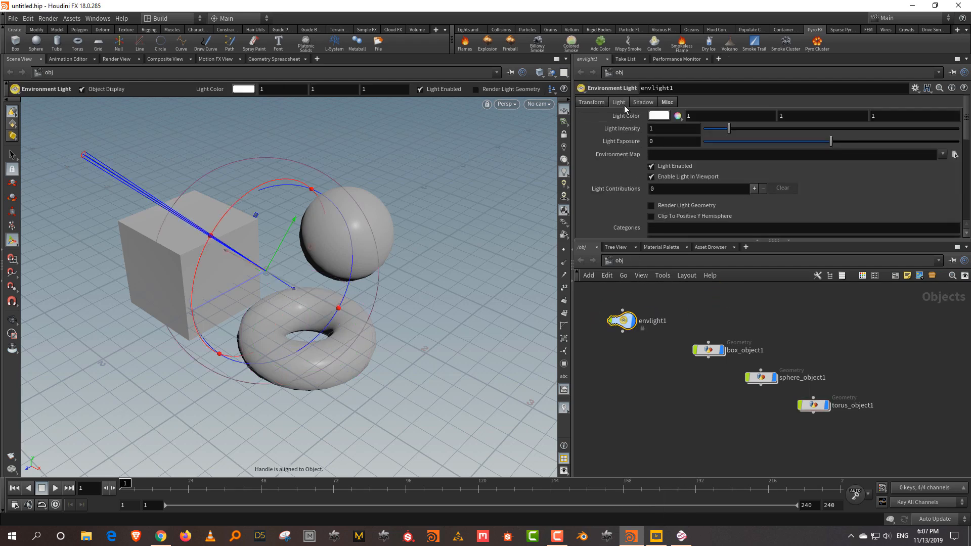
left_click(942, 154)
left_click(911, 216)
- Add a Light in the viewport and move it up above and behind the sphere
left_click(757, 309)
key("Tab")
type("ligh")
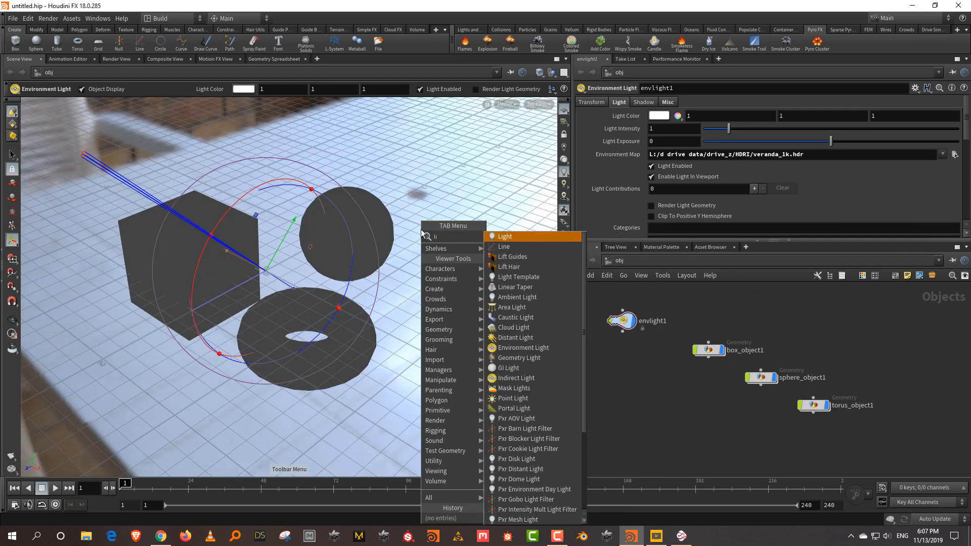
left_click(506, 237)
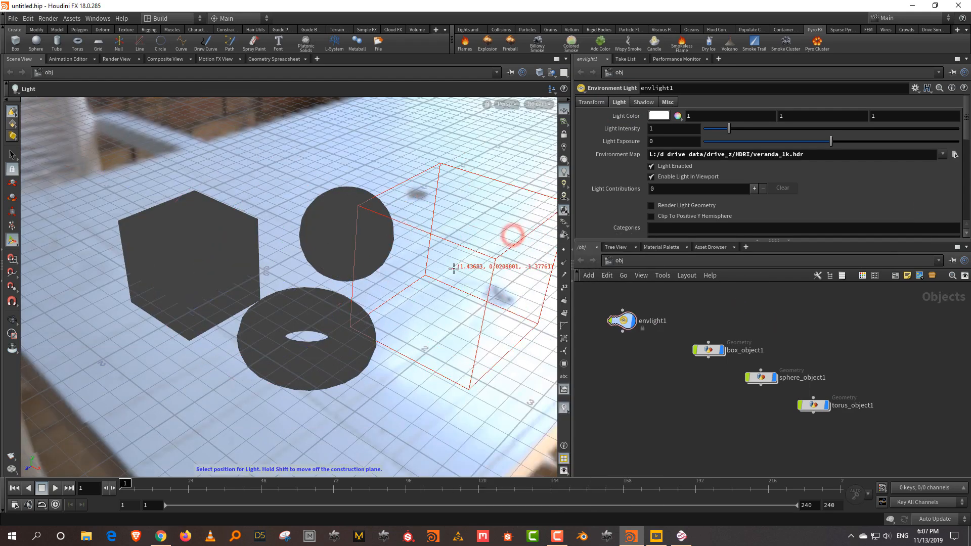
left_click_drag(474, 271, 494, 100)
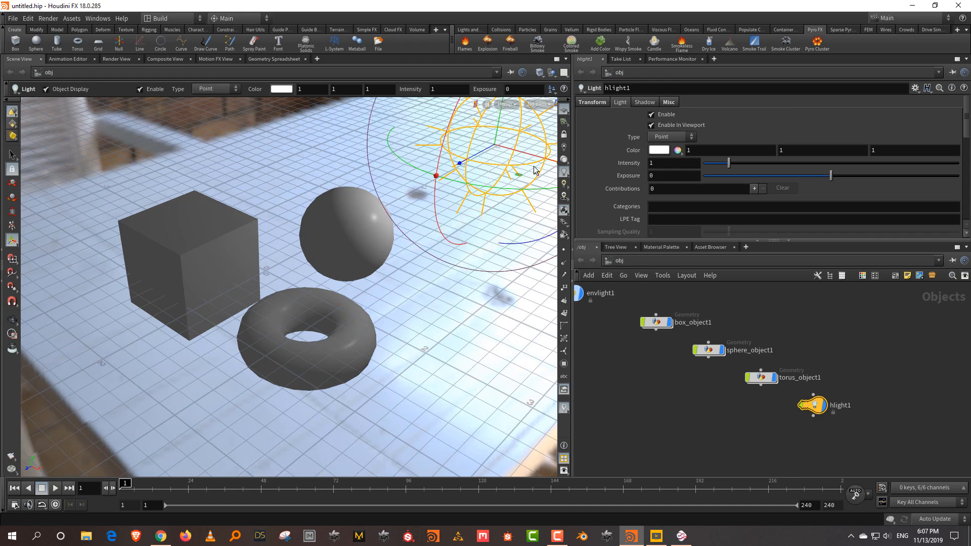
- Switch the viewport to headlight-only lighting and back to normal lighting to compare them
left_click(565, 161)
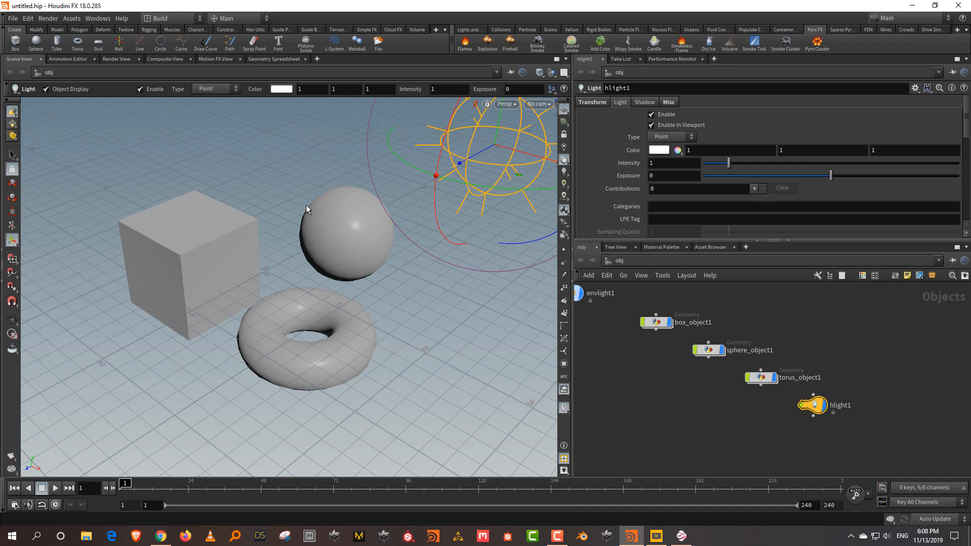
left_click(563, 173)
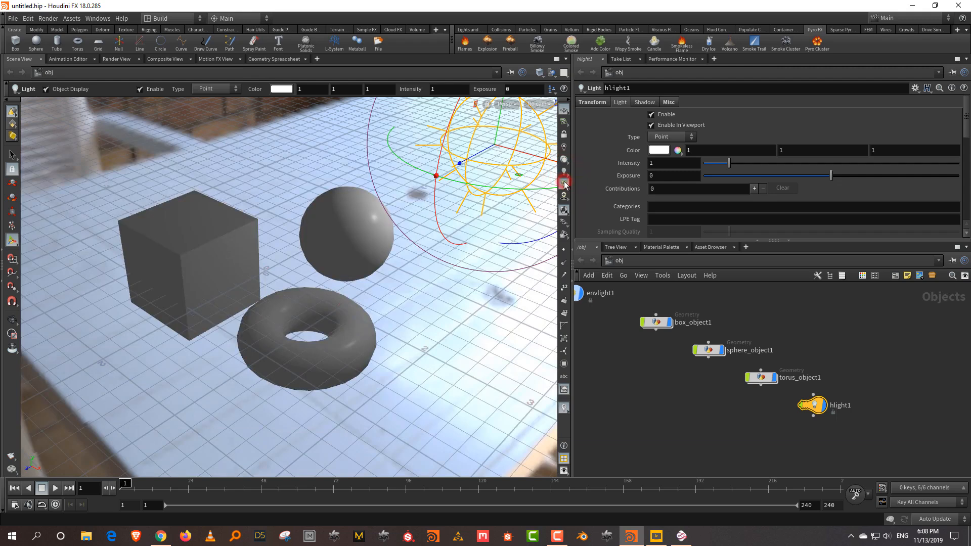
left_click(564, 173)
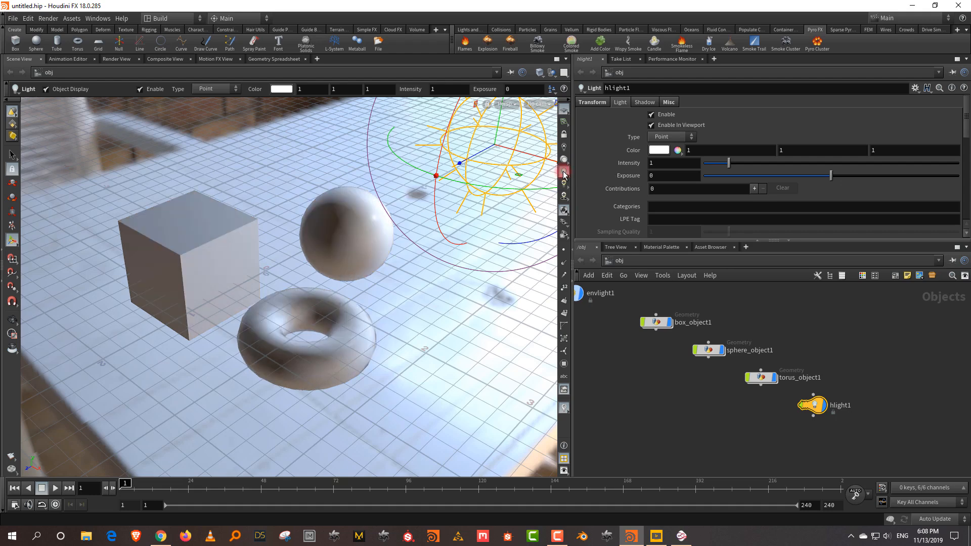
- Create a 4 by 4 grid at the origin and move the torus to about 0.99, -0.01, 0.76
left_click(97, 43)
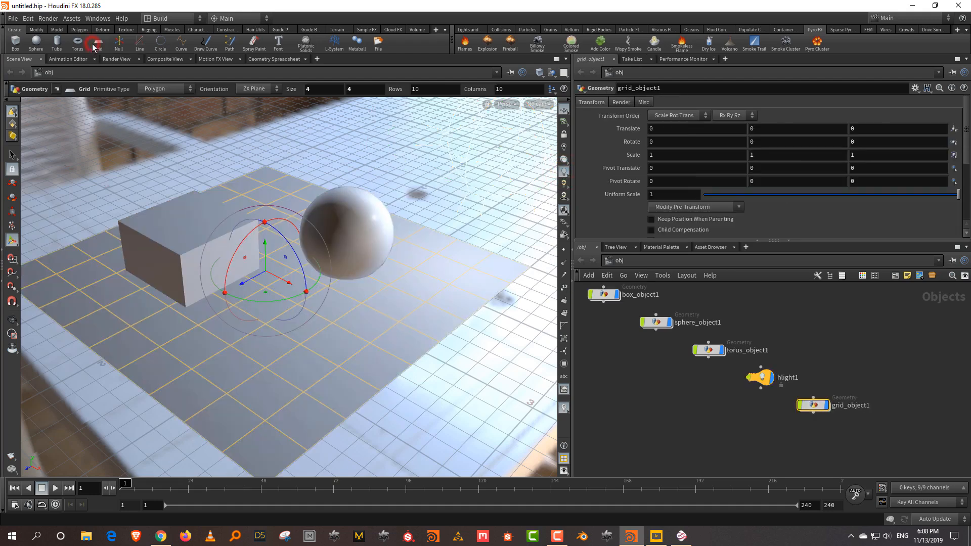
left_click_drag(754, 321, 689, 374)
left_click_drag(308, 321, 311, 270)
left_click_drag(310, 317, 285, 372)
left_click(222, 259)
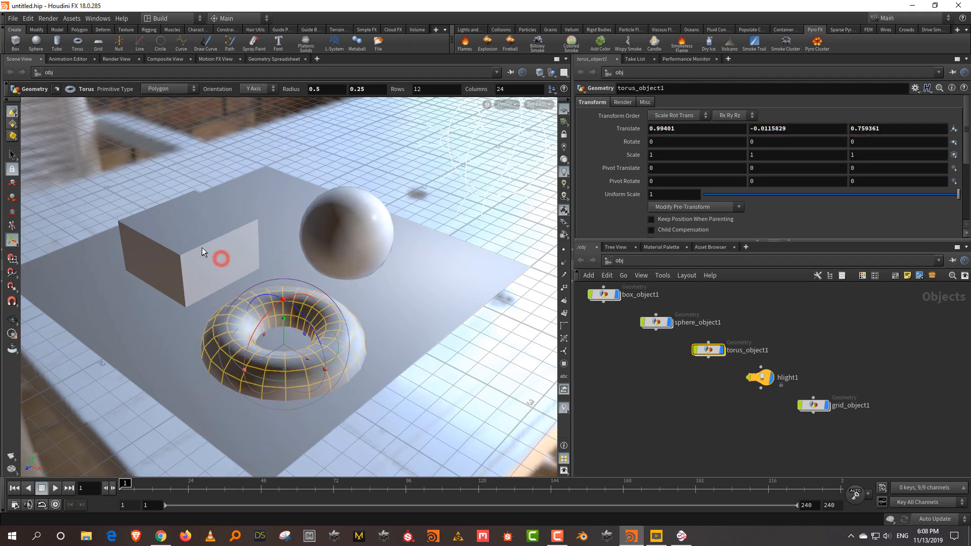
- Switch the viewport to high quality lighting and inspect the shaded objects from a lower angle
left_click(564, 184)
key("Escape")
left_click_drag(423, 207, 441, 194)
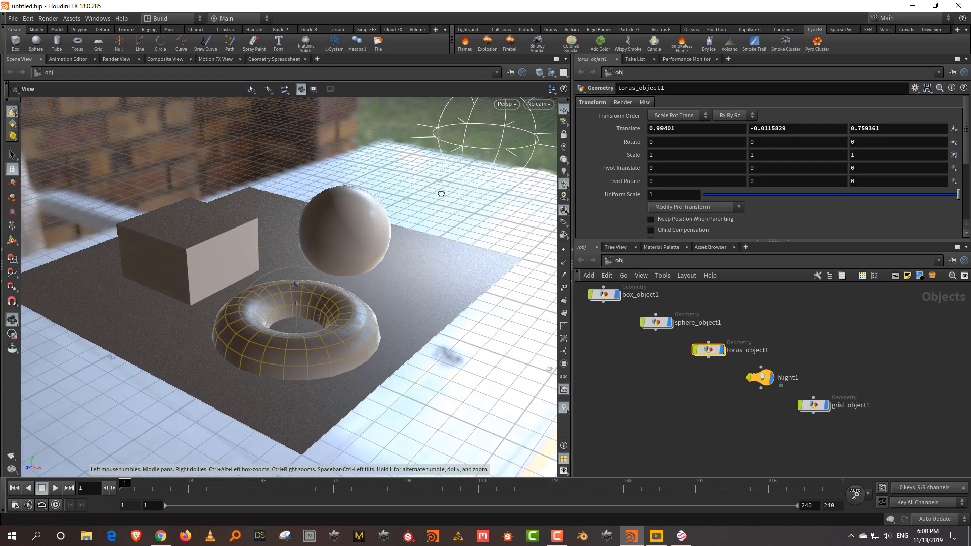
key("Return")
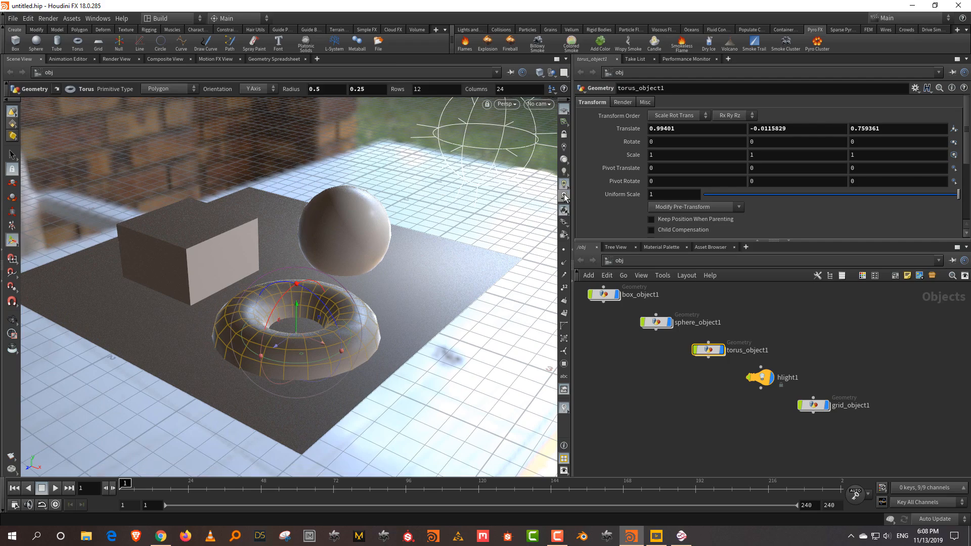
- Enable high quality lighting with shadows in the viewport and inspect the objects from a higher angle
left_click(564, 196)
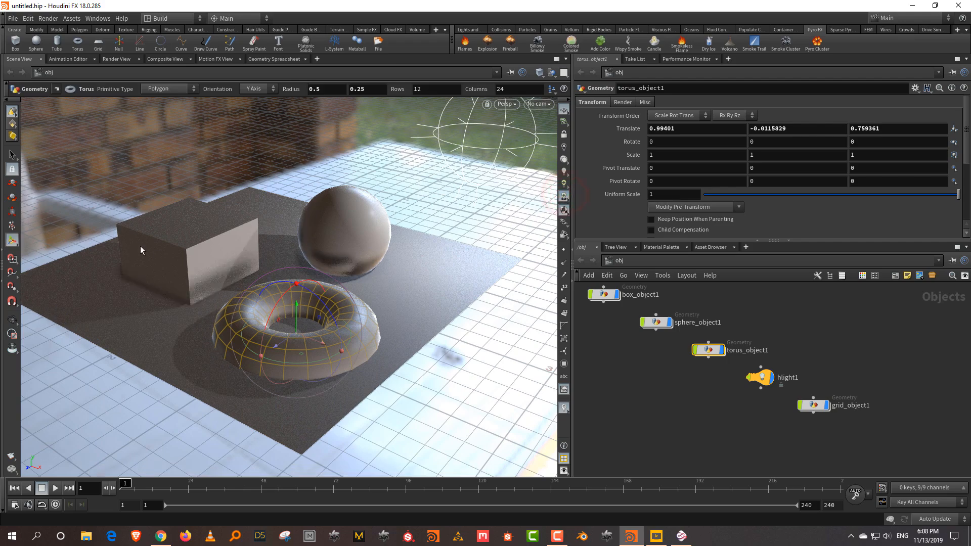
key("Escape")
left_click_drag(375, 168, 473, 193)
key("Return")
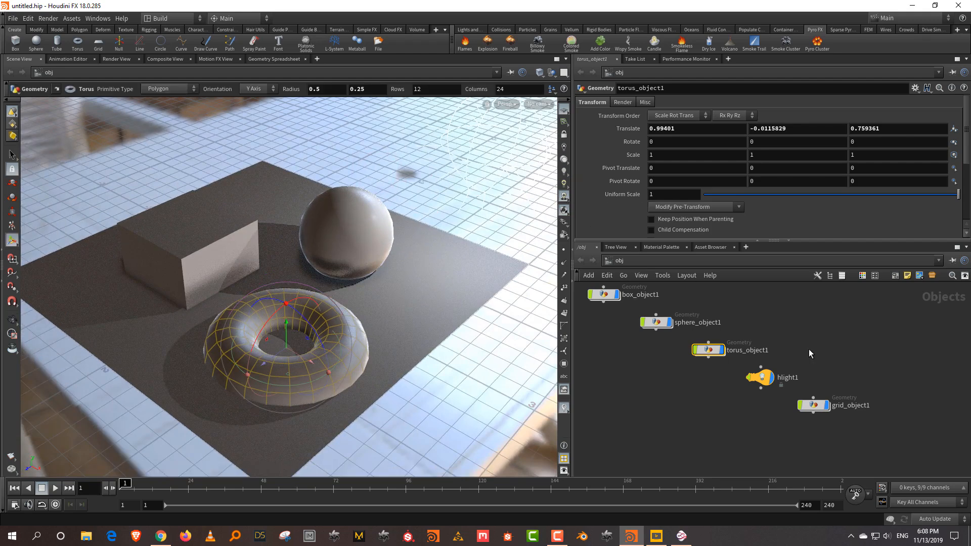
- Change the light's type to Grid and reposition it at about 1.55, 1.56, -1.45 with rotation about 21.4, -20.4, 0
left_click(771, 377)
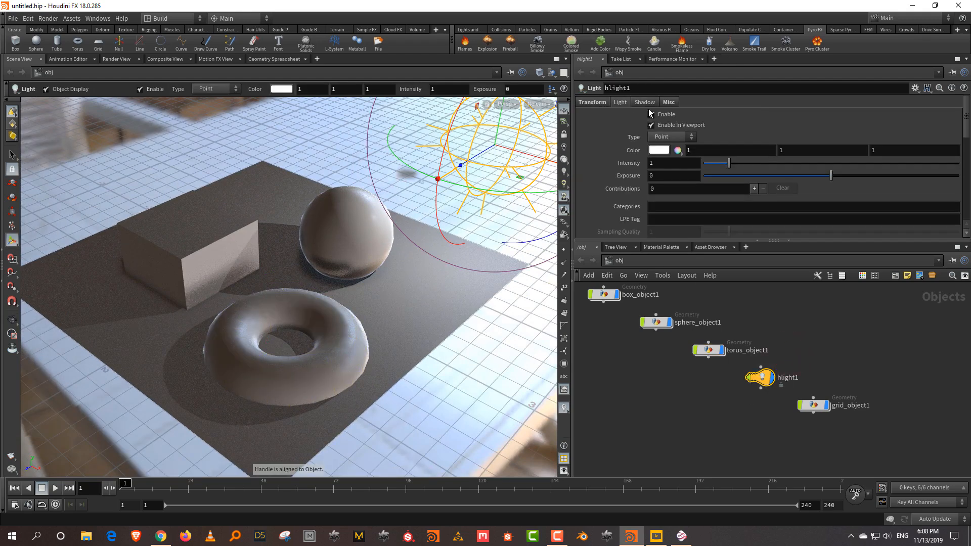
left_click(663, 138)
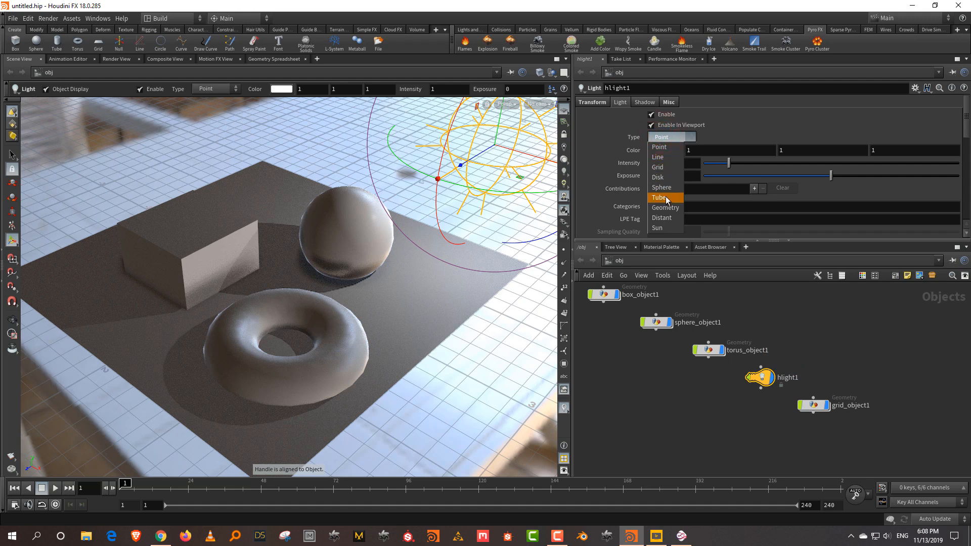
left_click(660, 168)
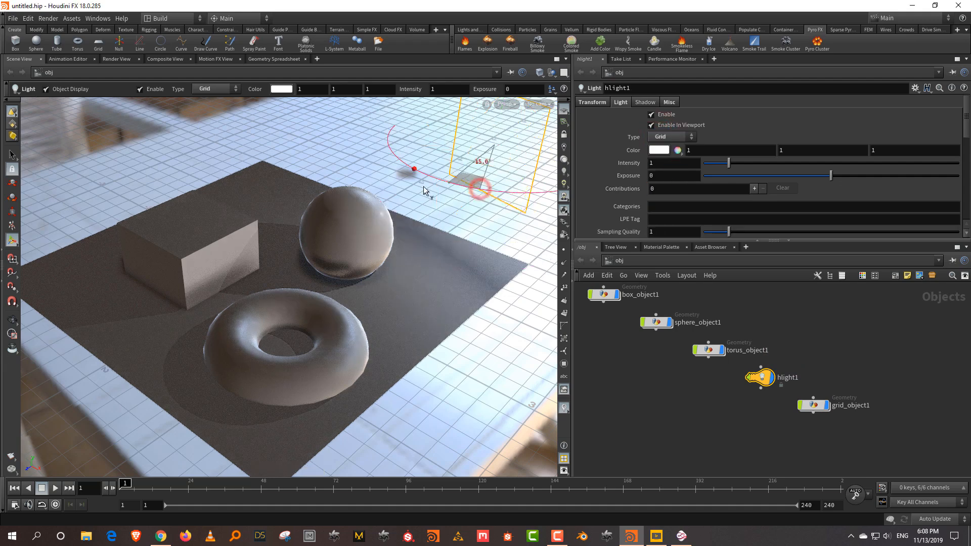
left_click_drag(422, 142, 422, 152)
left_click_drag(490, 125, 490, 109)
- Compare Area Shadows with Antialiased Point Shadows as the viewport shadow quality, finishing on Area Shadows
left_click(564, 200)
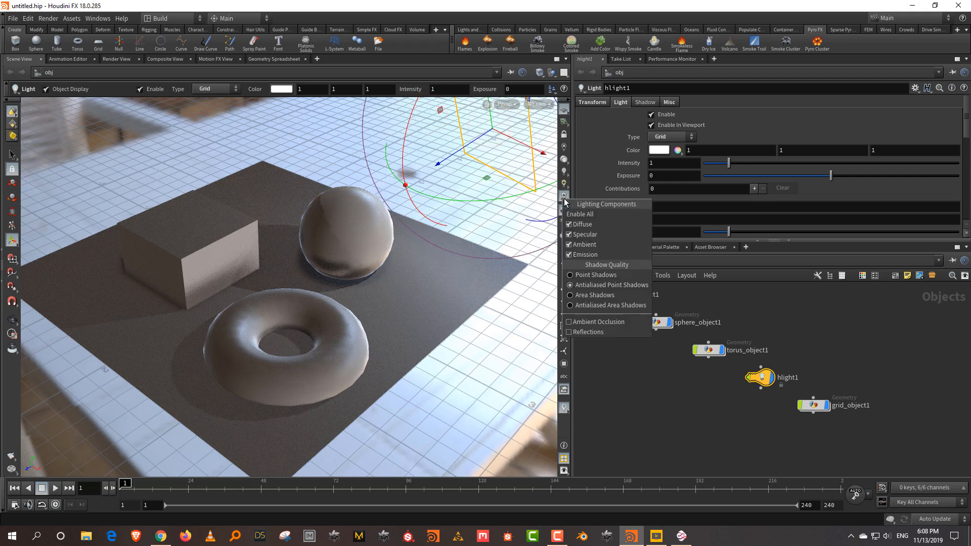
left_click(606, 296)
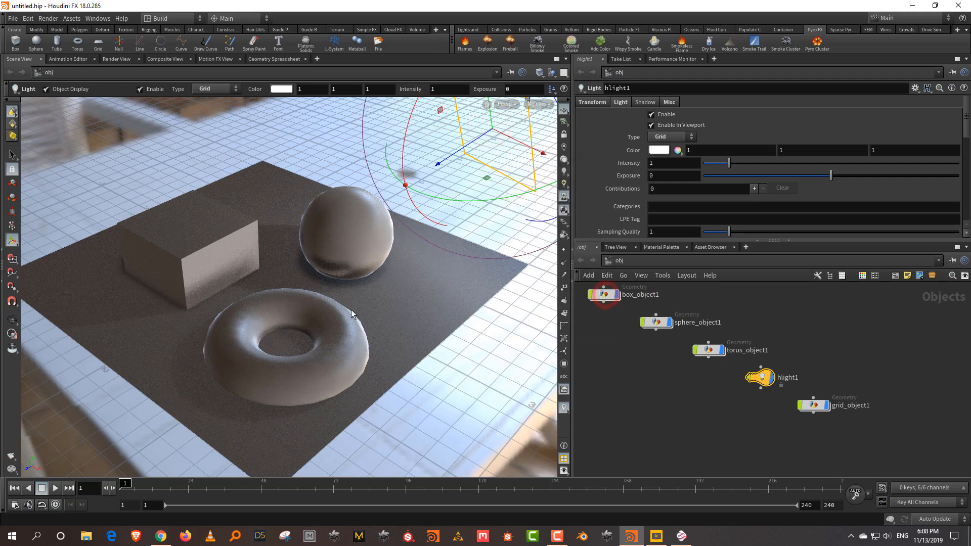
left_click(564, 197)
left_click(599, 282)
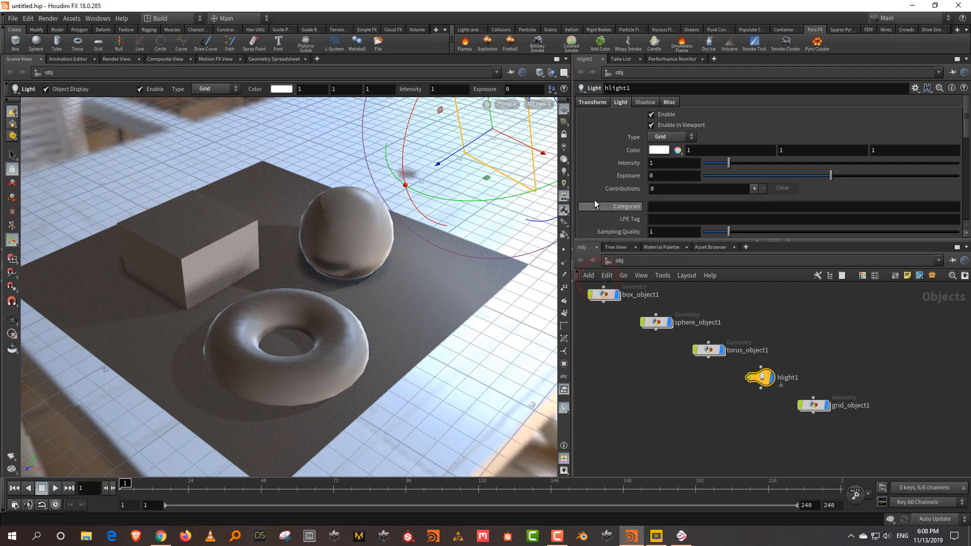
left_click(566, 201)
left_click(604, 293)
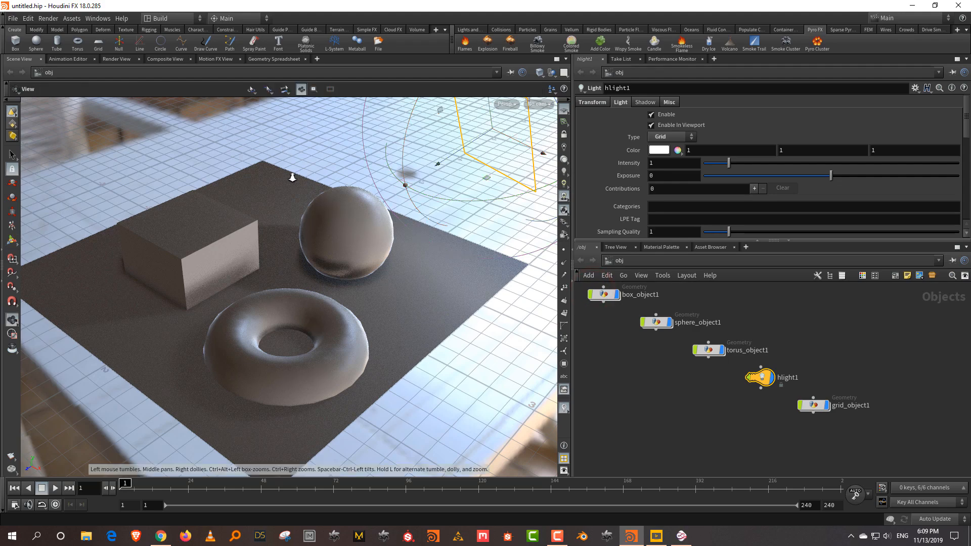
- Try different Y rotation values on the grid light, viewing the whole scene and light together
right_click_drag(291, 171, 269, 136, "alt")
middle_click_drag(302, 187, 324, 230, "alt")
mouse_move(329, 230)
left_mouse_down("alt")
mouse_move(329, 211)
mouse_move(328, 226)
left_mouse_up("alt")
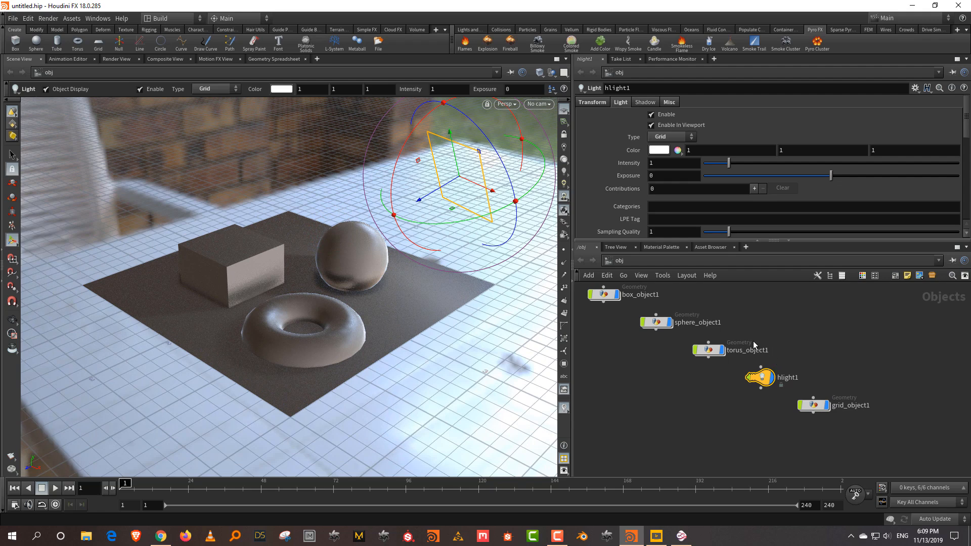
left_click_drag(748, 419, 771, 364)
left_click(599, 104)
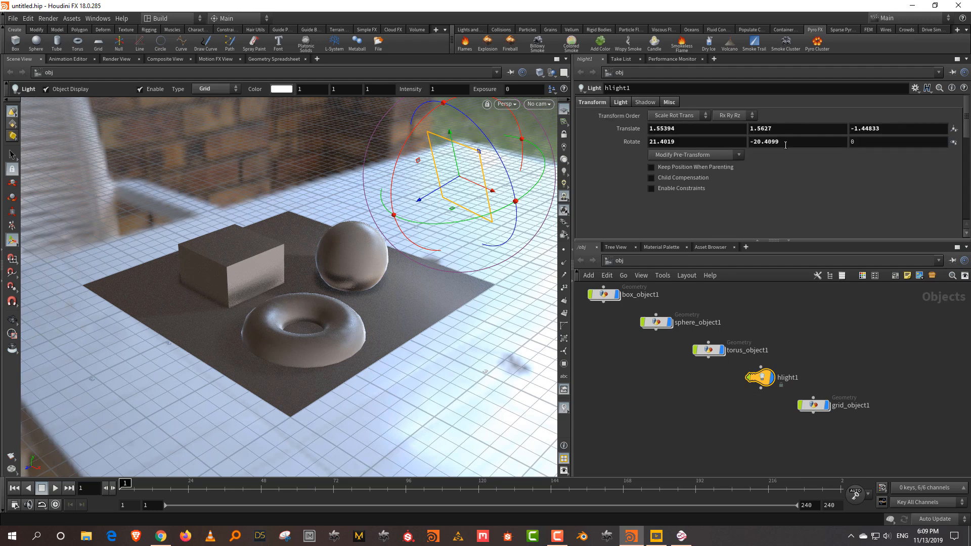
middle_click_drag(789, 142, 805, 130)
- Select the environment light and try adjusting its Y rotation
middle_click_drag(734, 314, 867, 397)
left_click_drag(687, 334, 655, 357)
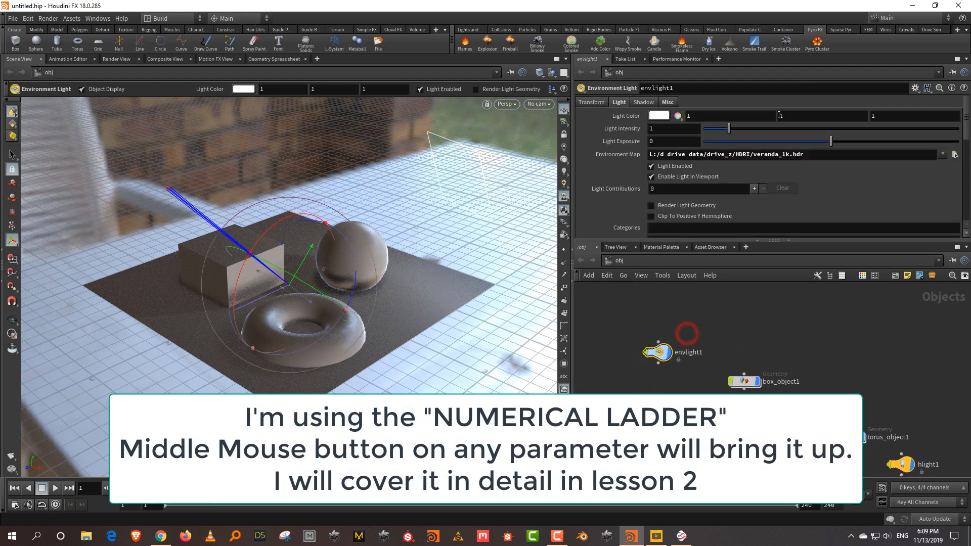
left_click(591, 102)
middle_click_drag(791, 130, 794, 101)
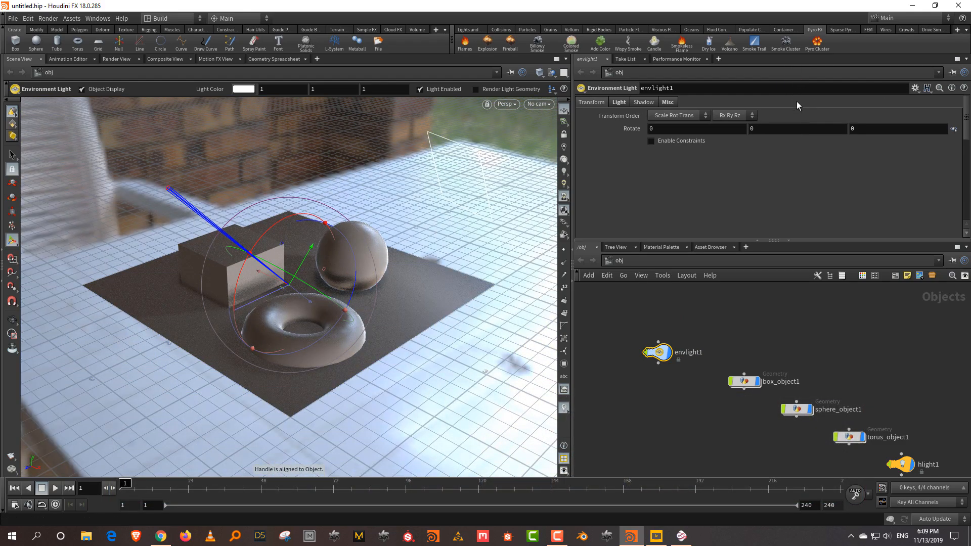
left_click(887, 341)
middle_click_drag(862, 365, 783, 336)
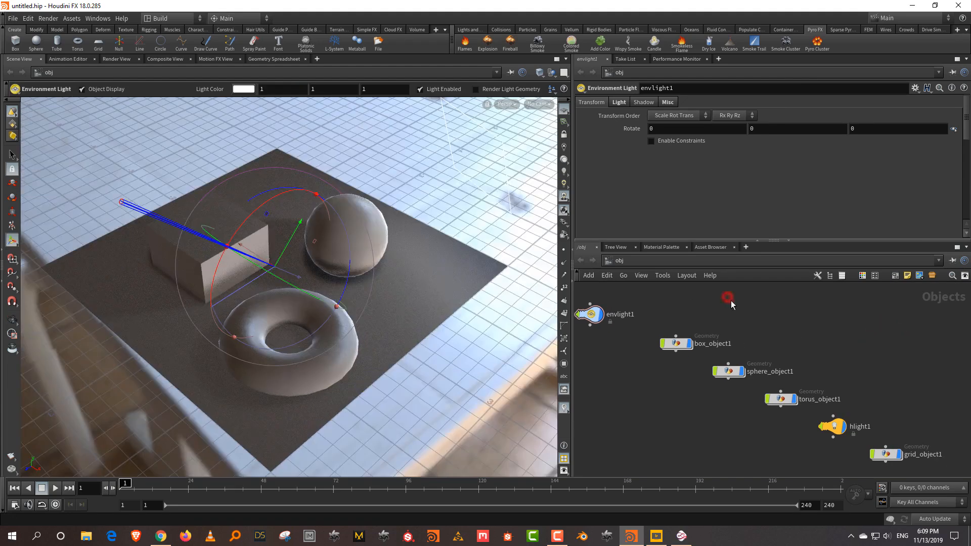
- Hide the viewport's reference grid and switch to headlight-only lighting
left_click(564, 111)
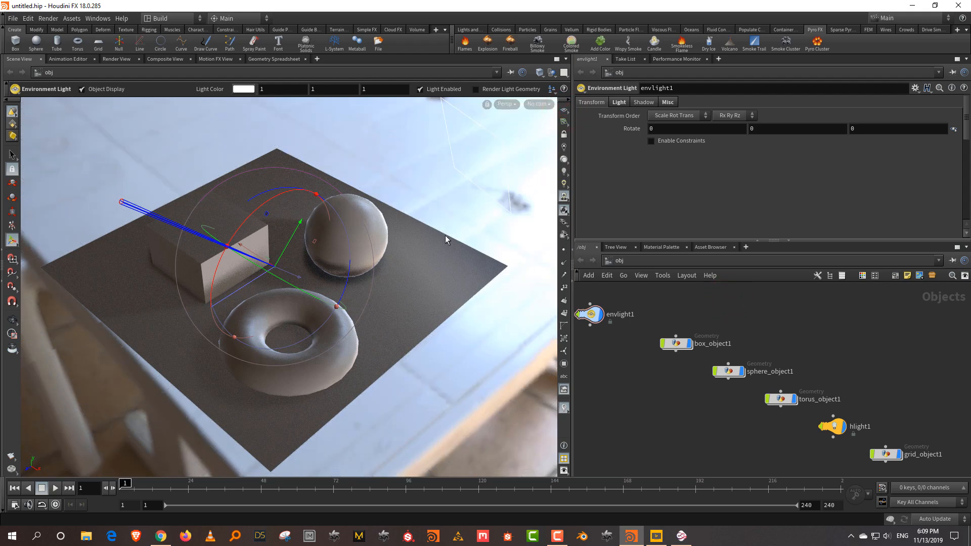
left_click(565, 160)
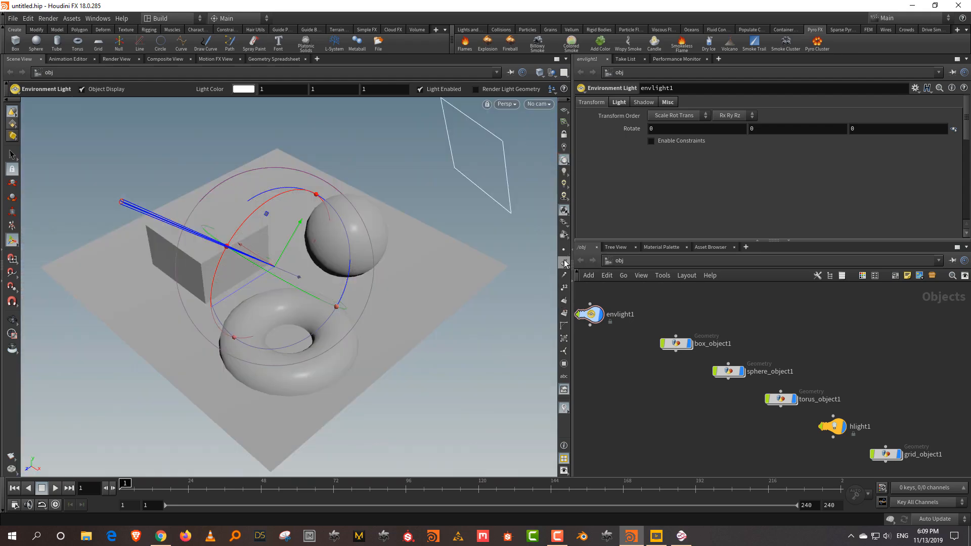
- Show the points, point normals and point numbers on the objects, then hide these markers again
left_click(565, 252)
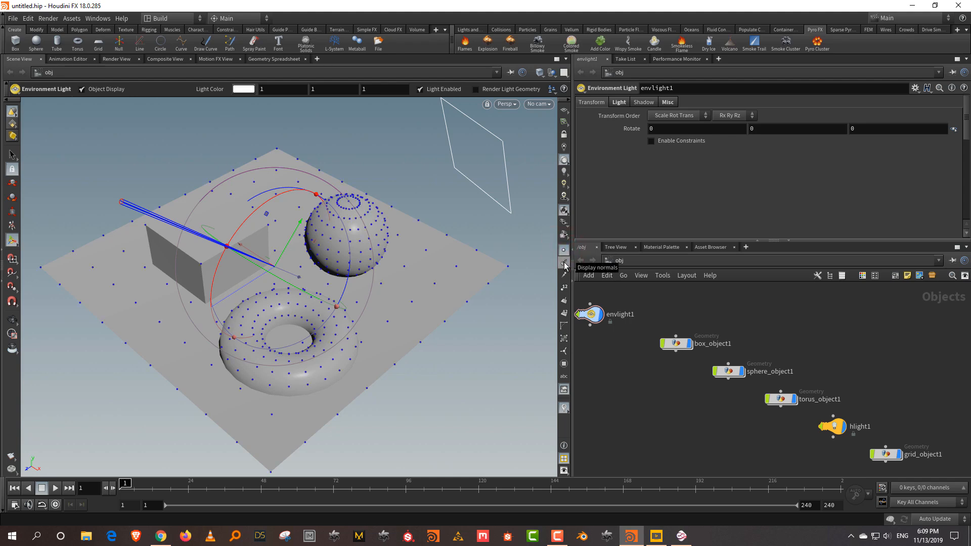
left_click(565, 264)
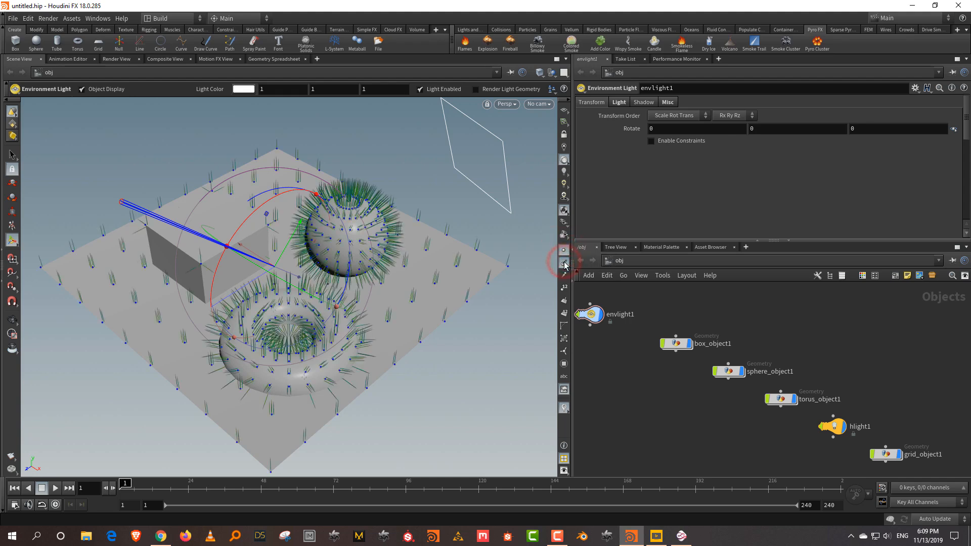
left_click(563, 288)
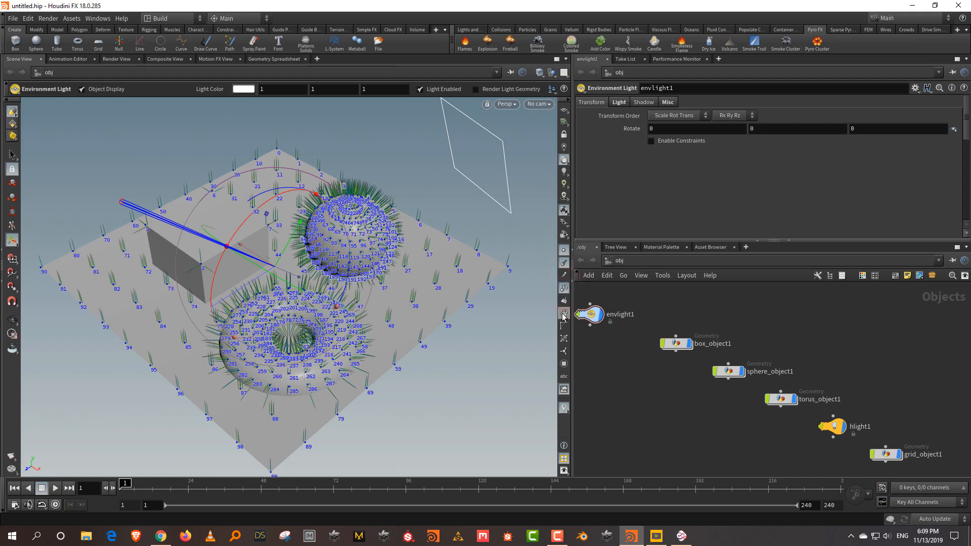
left_click(564, 288)
left_click(564, 263)
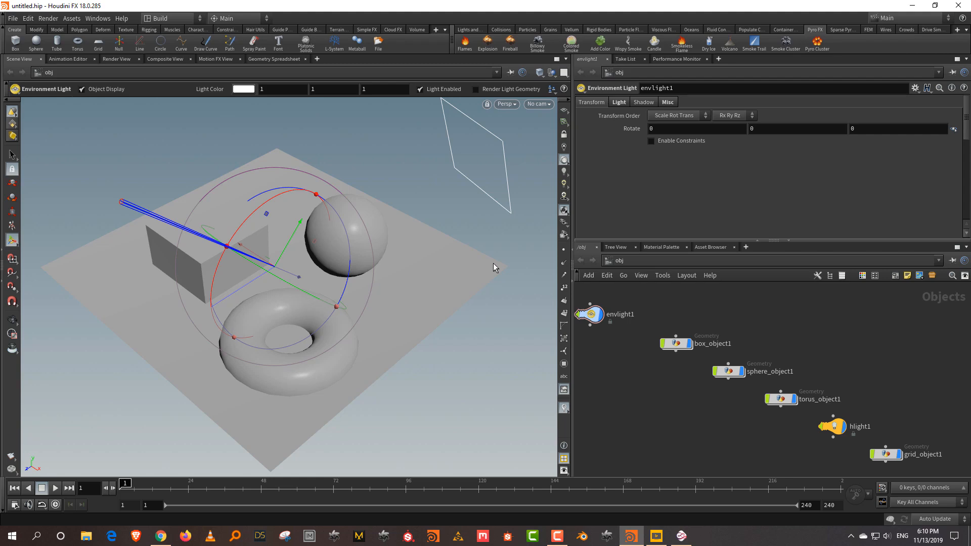
- Toggle the display of primitive normals and primitive numbers on and off in the viewport
left_click(564, 302)
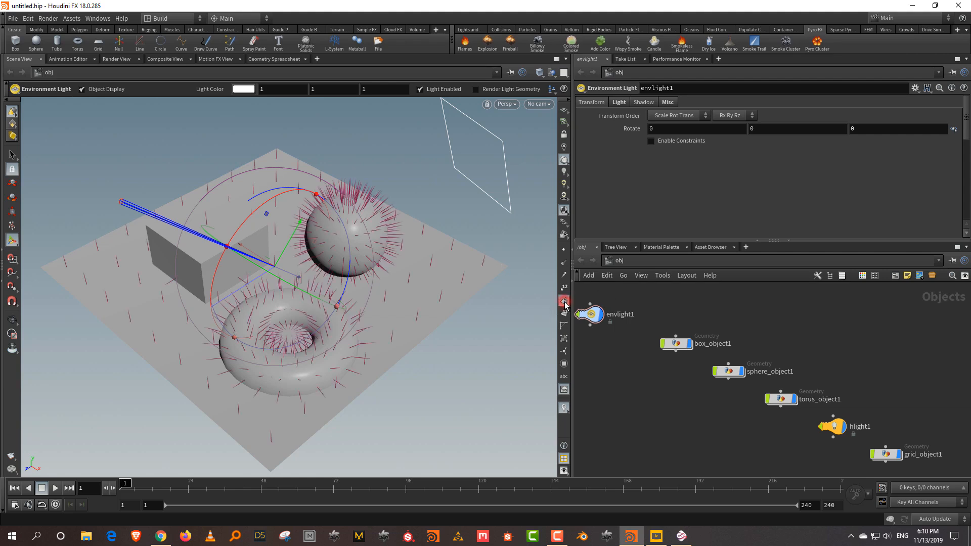
left_click(565, 303)
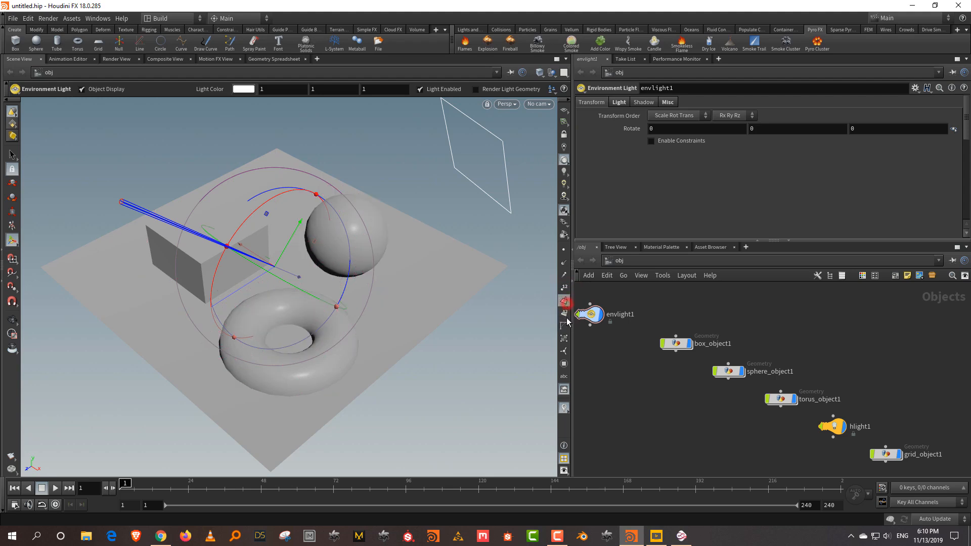
left_click(566, 315)
left_click(565, 314)
- Toggle the reference grid repeatedly to demonstrate it, leaving it displayed in the viewport
left_click(562, 113)
left_click(562, 113)
left_click(562, 113)
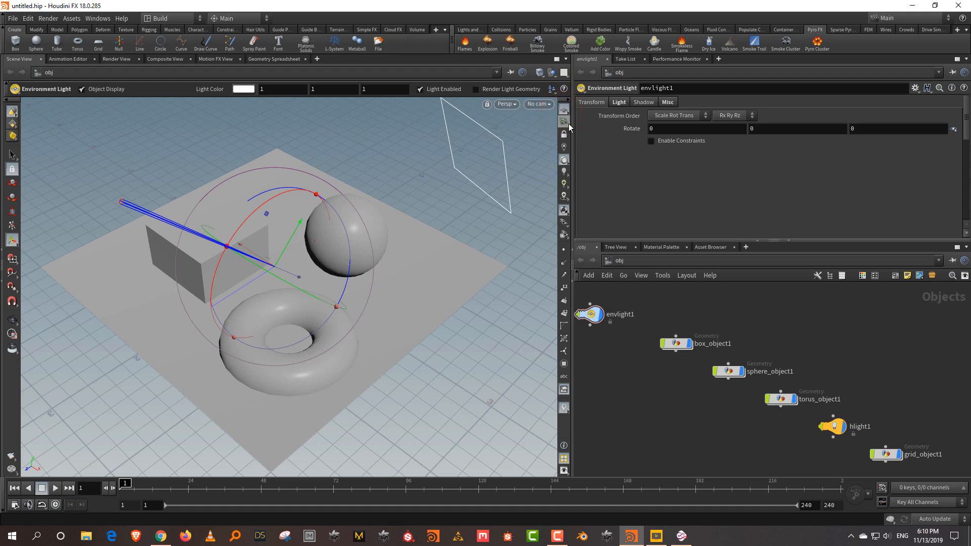
left_click(566, 109)
left_click(566, 109)
left_click(566, 109)
left_click(566, 109)
- Enlarge the network editor by raising the divider between it and the parameter pane
left_click_drag(642, 245, 642, 225)
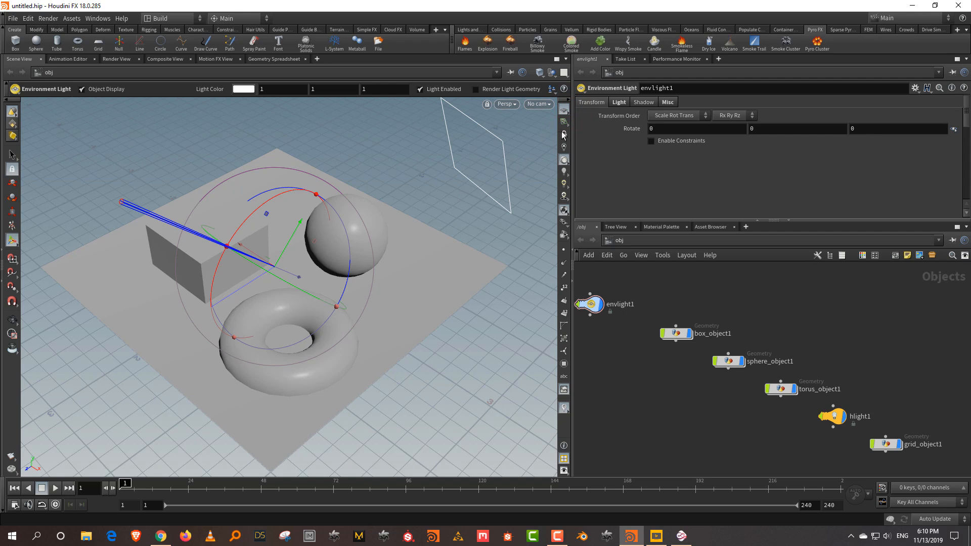
left_click(748, 295)
left_click(508, 378)
left_click(638, 381)
- Use the View tool to tumble, pan and dolly around the objects, then return to the handle tool
key("Escape")
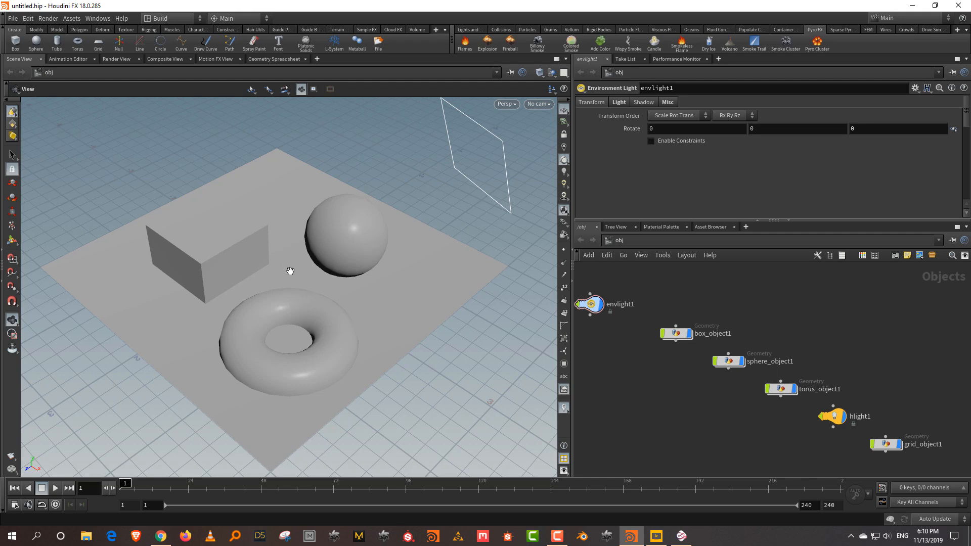
mouse_move(291, 266)
left_mouse_down()
mouse_move(299, 260)
mouse_move(286, 251)
left_mouse_up()
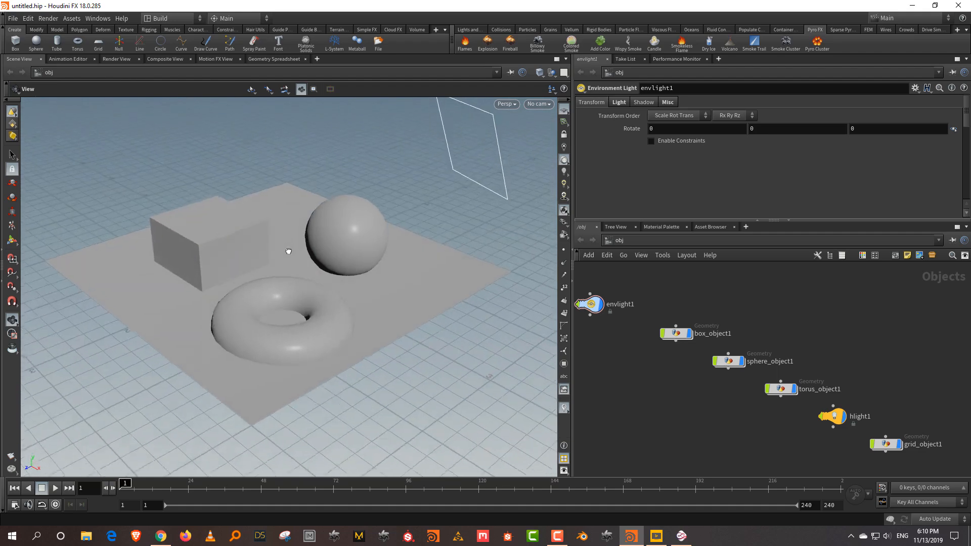
middle_click_drag(290, 251, 288, 275)
right_click_drag(288, 304, 295, 338)
middle_click_drag(285, 290, 327, 263)
left_click_drag(329, 250, 332, 260)
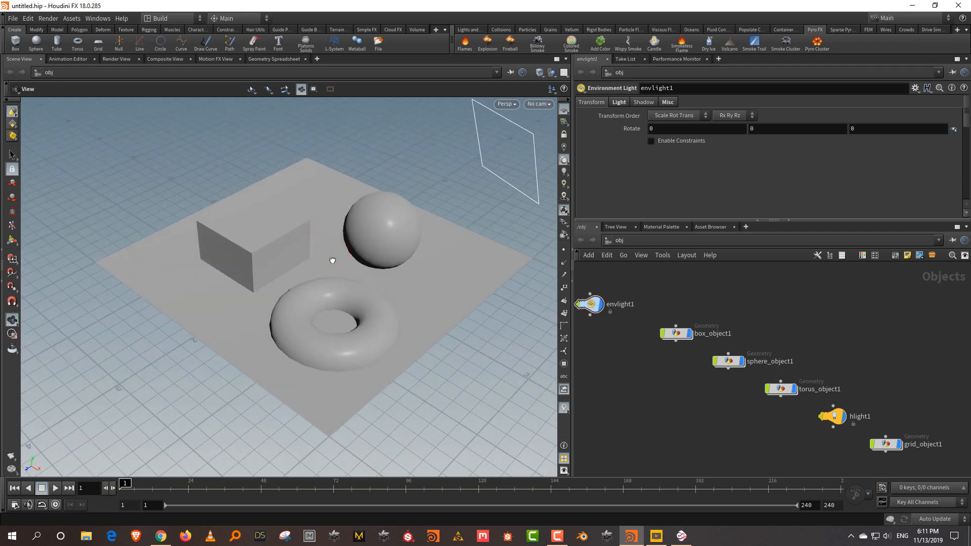
key("Return")
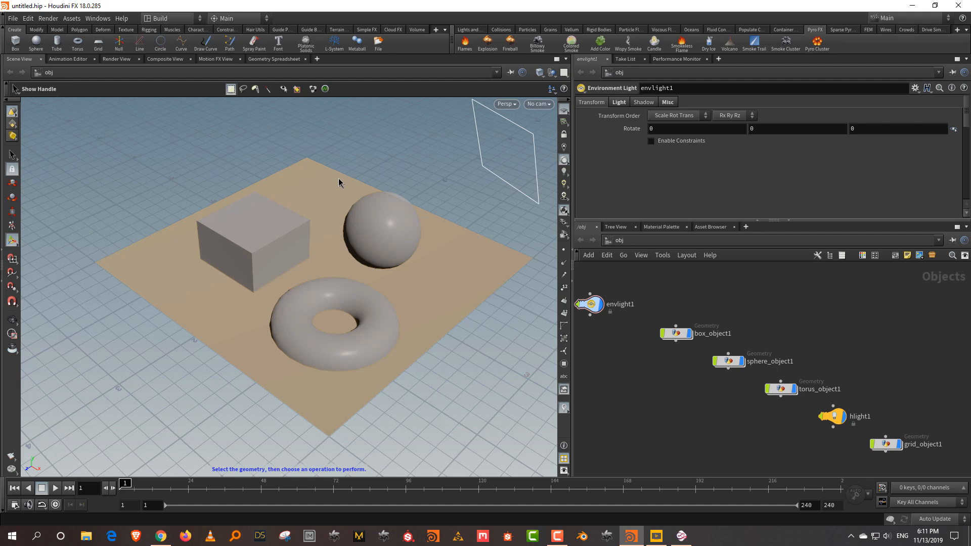
- Reactivate the View tool and practise tumbling, dollying and panning until the whole grid is framed
key("Escape")
left_click_drag(335, 237, 317, 223)
right_click_drag(324, 276, 330, 195)
middle_click_drag(330, 195, 330, 233)
left_click_drag(329, 232, 356, 249)
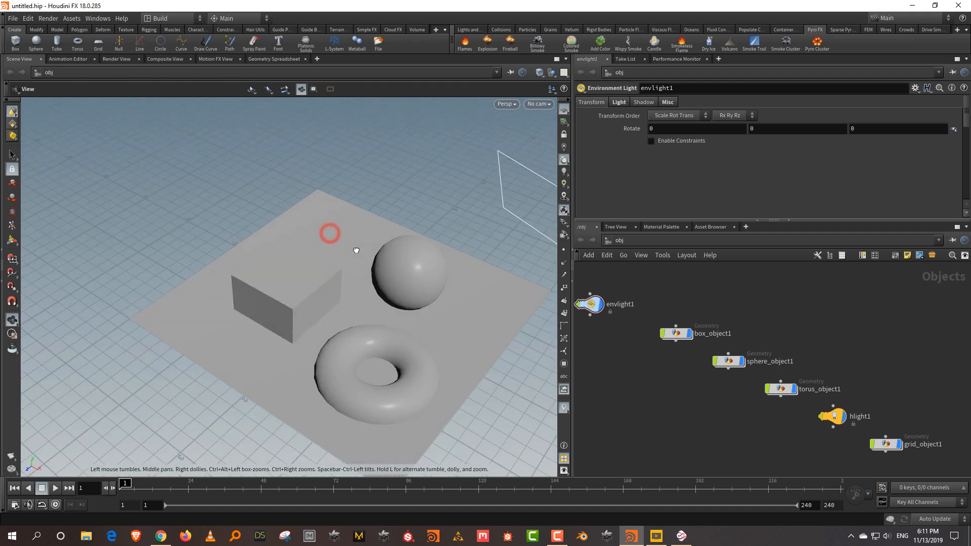
left_click_drag(358, 314, 368, 293)
middle_click_drag(368, 290, 317, 295)
mouse_move(317, 295)
right_mouse_down()
mouse_move(331, 124)
mouse_move(339, 303)
mouse_move(329, 191)
mouse_move(335, 283)
mouse_move(314, 238)
mouse_move(317, 277)
right_mouse_up()
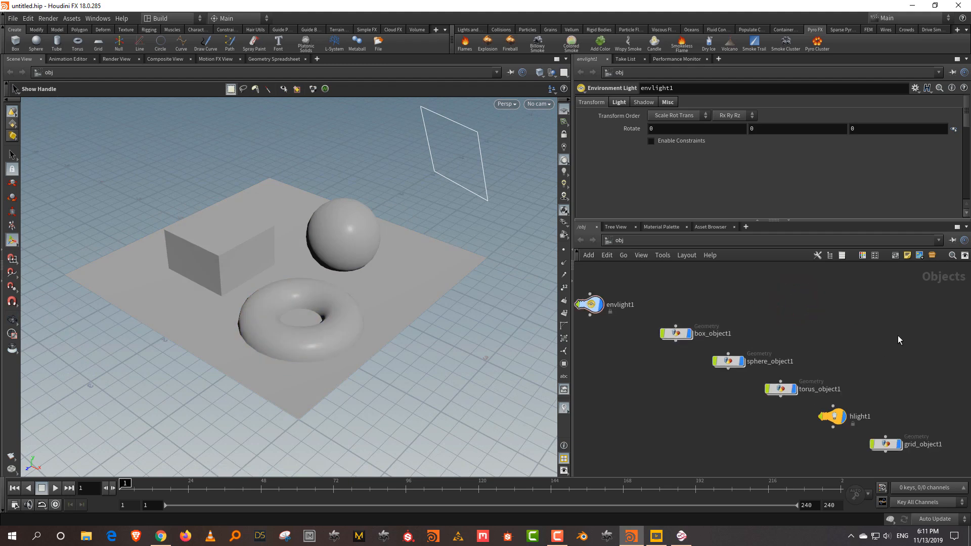
- Pan and zoom the network view, then area-select the box object's node and clear the selection
mouse_move(856, 335)
middle_mouse_down()
mouse_move(888, 284)
mouse_move(895, 310)
mouse_move(840, 338)
middle_mouse_up()
mouse_move(805, 351)
right_mouse_down()
mouse_move(814, 303)
mouse_move(829, 313)
mouse_move(797, 342)
right_mouse_up()
left_click_drag(727, 298, 693, 336)
left_click(751, 307)
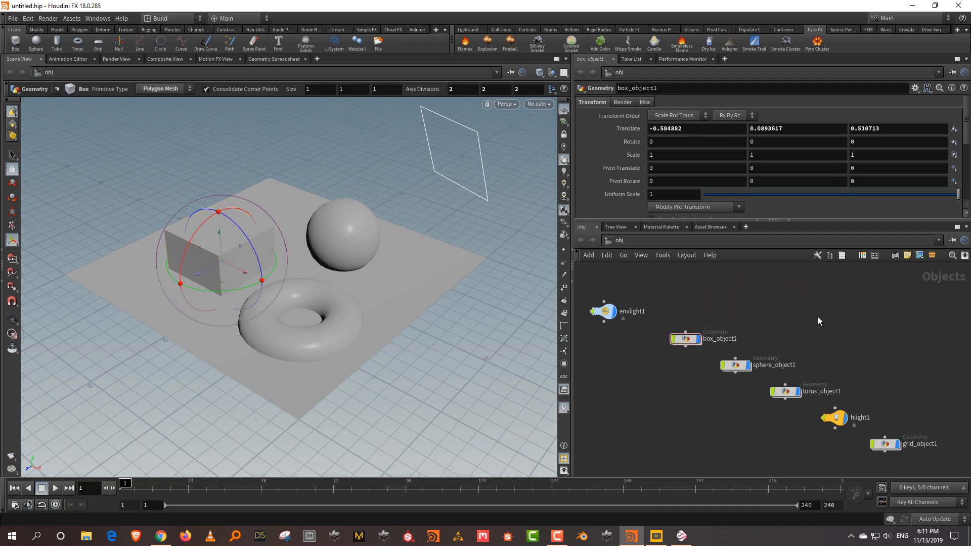
left_click(797, 319)
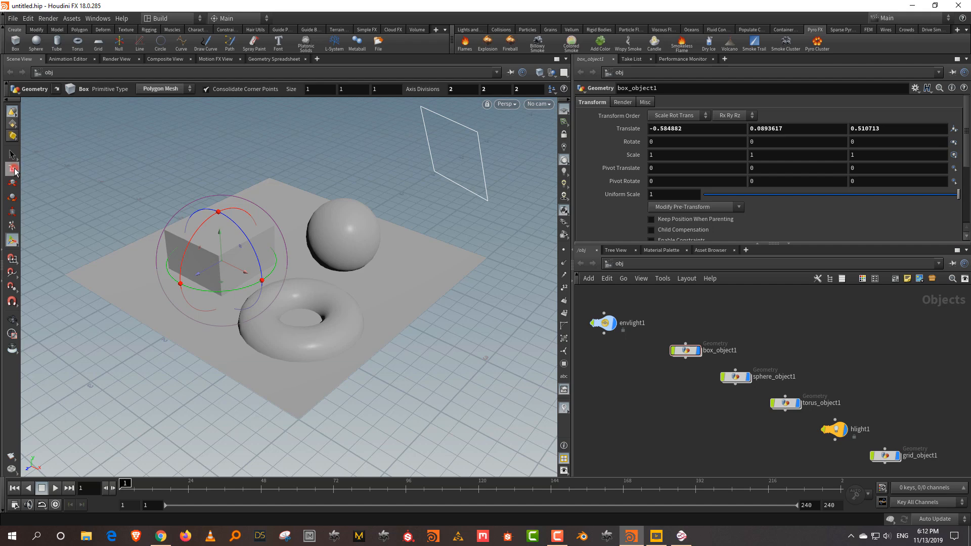
- Turn off Secure Selection and select the sphere, torus and box in turn directly in the viewport
left_click(345, 221)
left_click(349, 314)
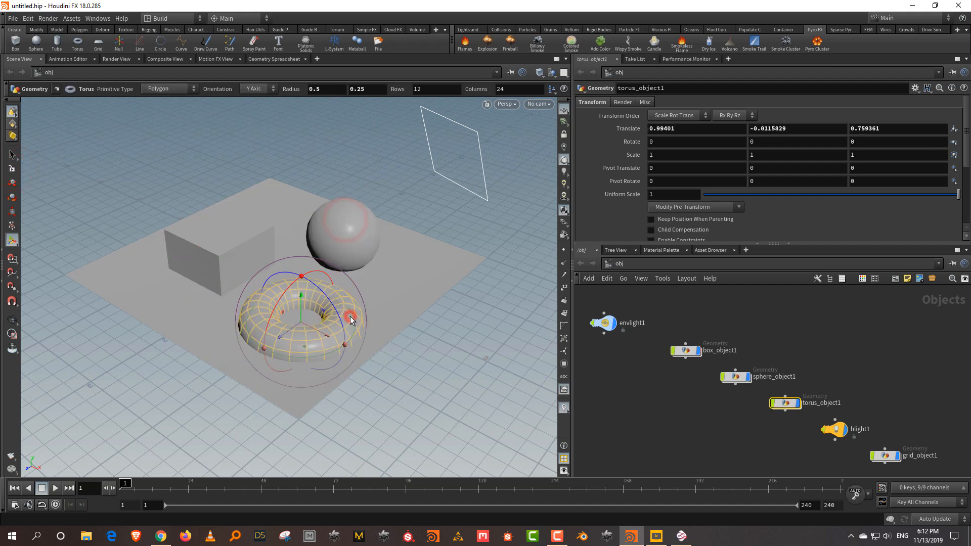
left_click(218, 242)
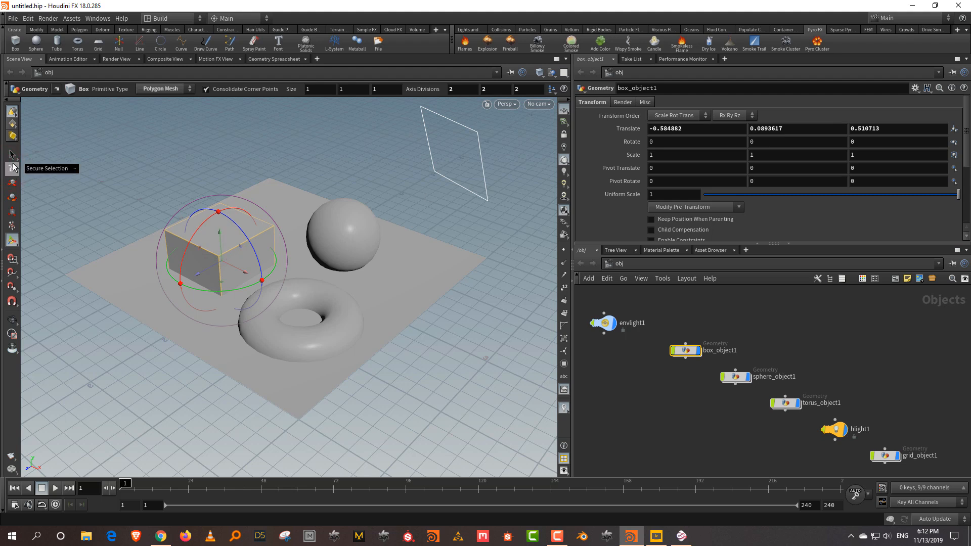
- Select the sphere, the ground grid and the sphere again in the viewport, clearing the selection in between
left_click(354, 225)
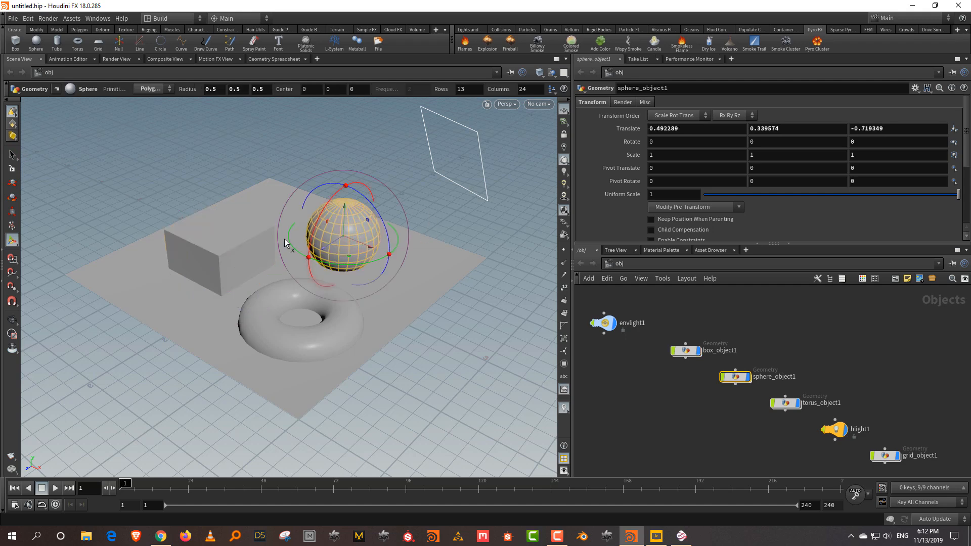
left_click(143, 158)
left_click(501, 246)
left_click(440, 271)
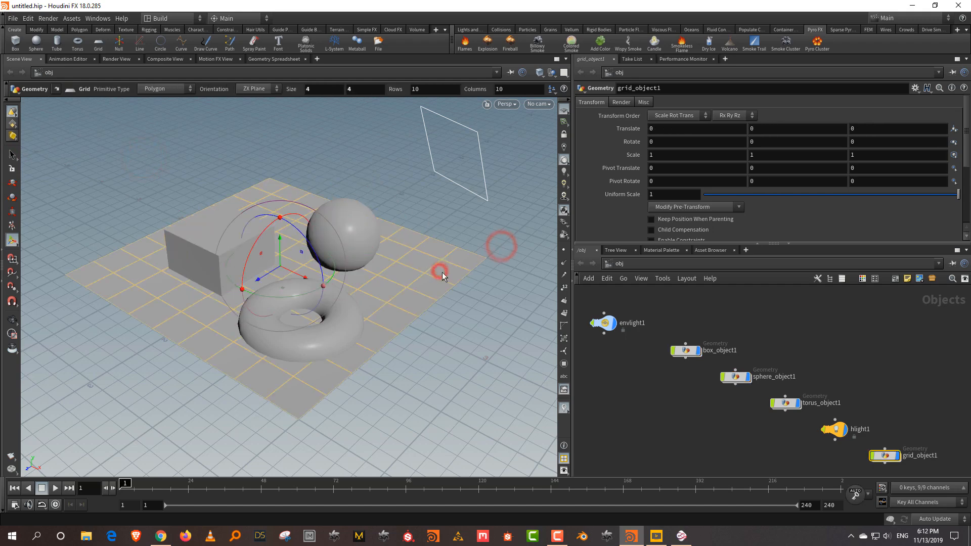
left_click(521, 244)
left_click(351, 236)
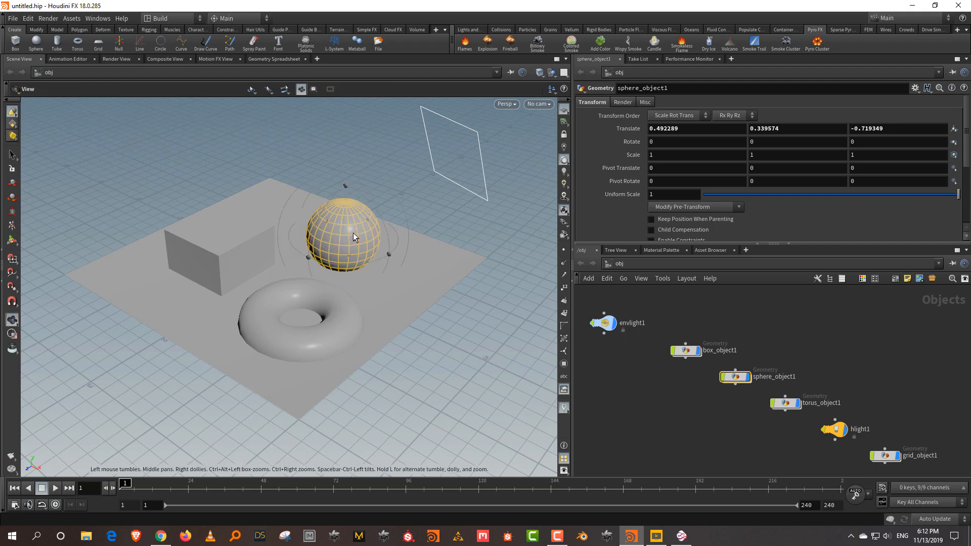
- Frame the selected sphere in the viewport, then home the view on the whole scene
key("f")
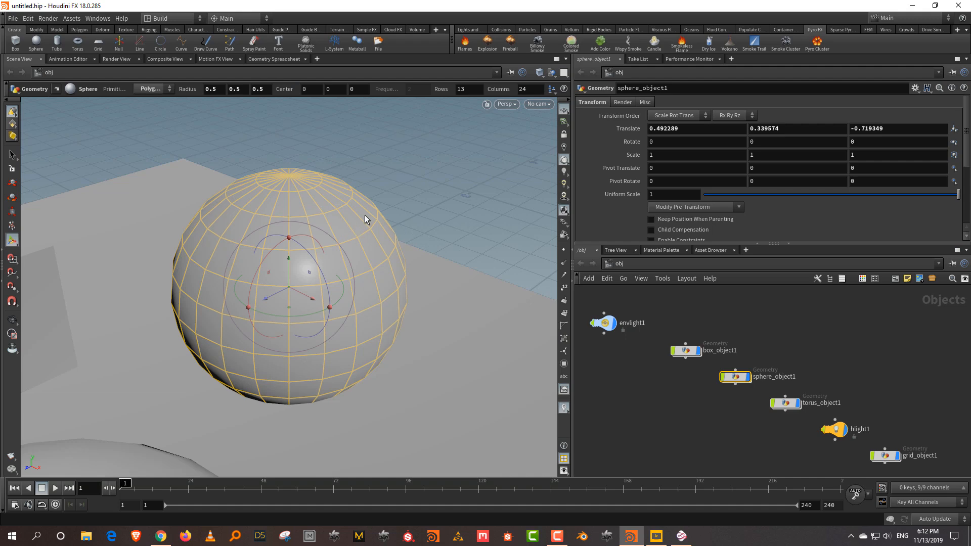
key("Escape")
key("h")
key("Return")
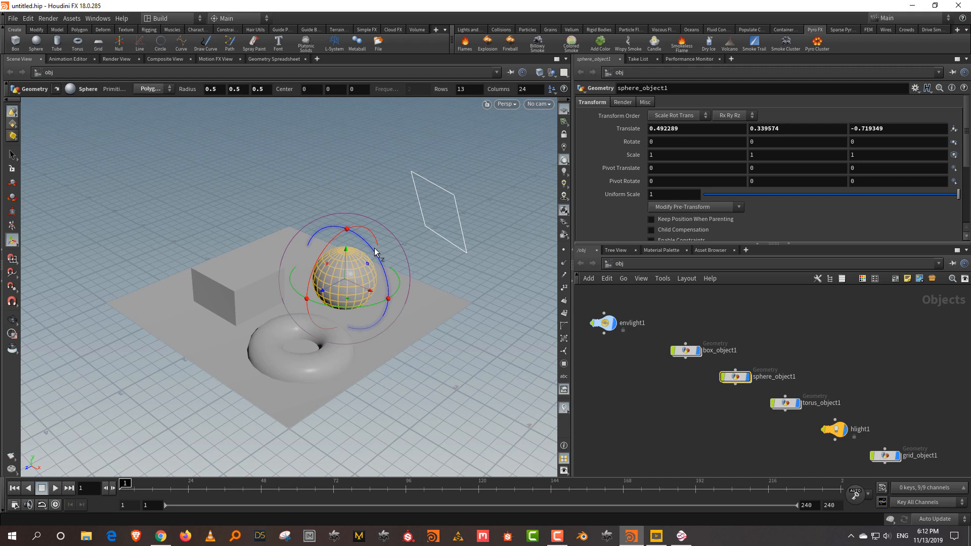
- Select the box in the viewport, frame it closely and return to the Handles tool
left_click(209, 286)
key("Escape")
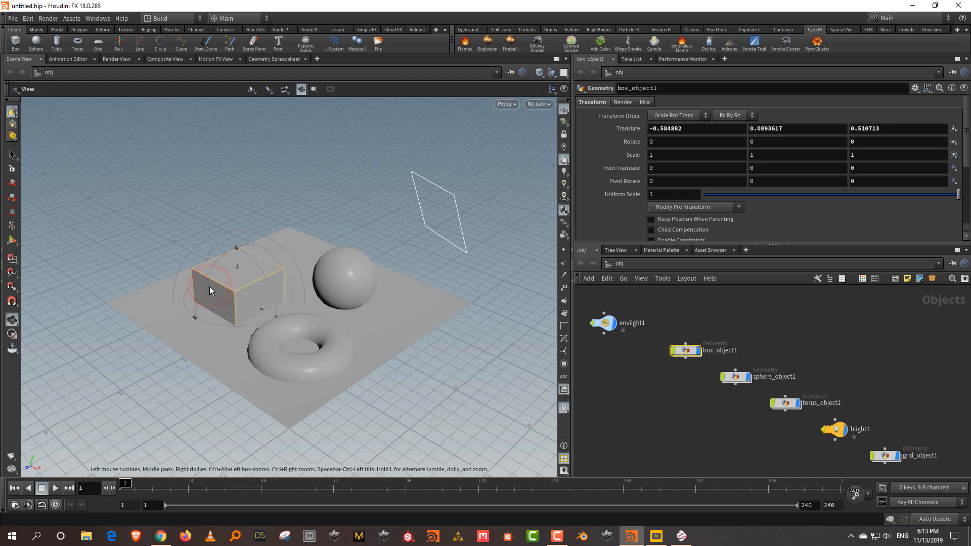
key("f")
key("Return")
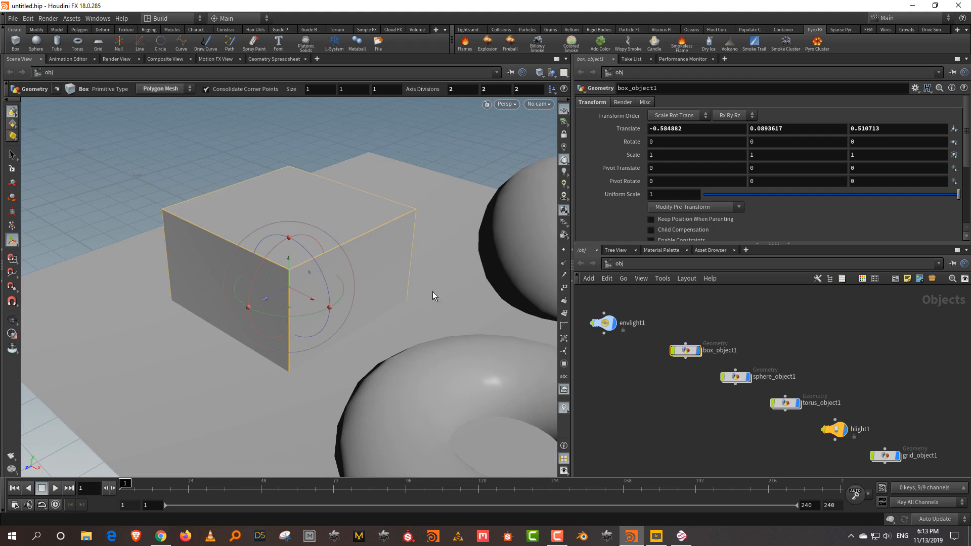
- Area-select the box and sphere nodes and alternate the network view between homing on the selection and on all nodes
left_click(790, 305)
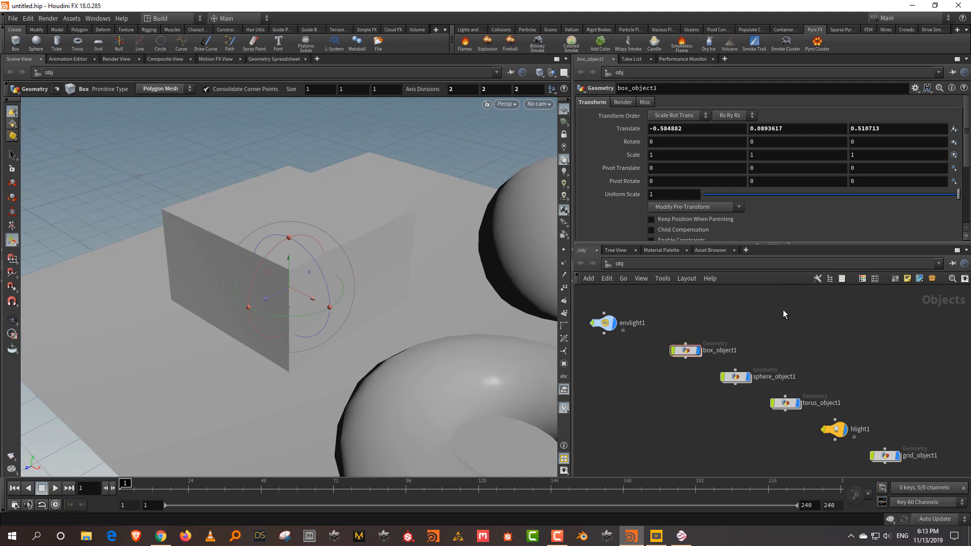
left_click_drag(685, 316, 733, 397)
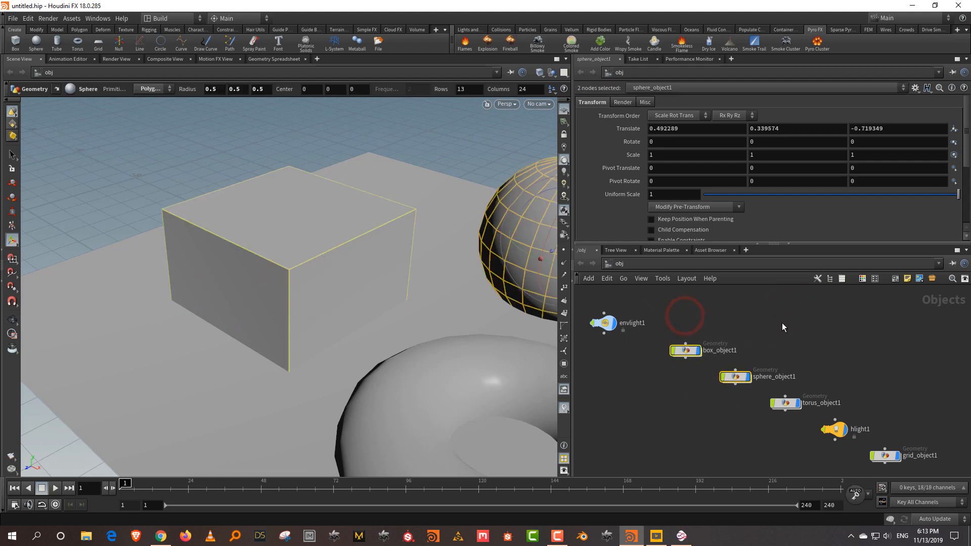
key("g")
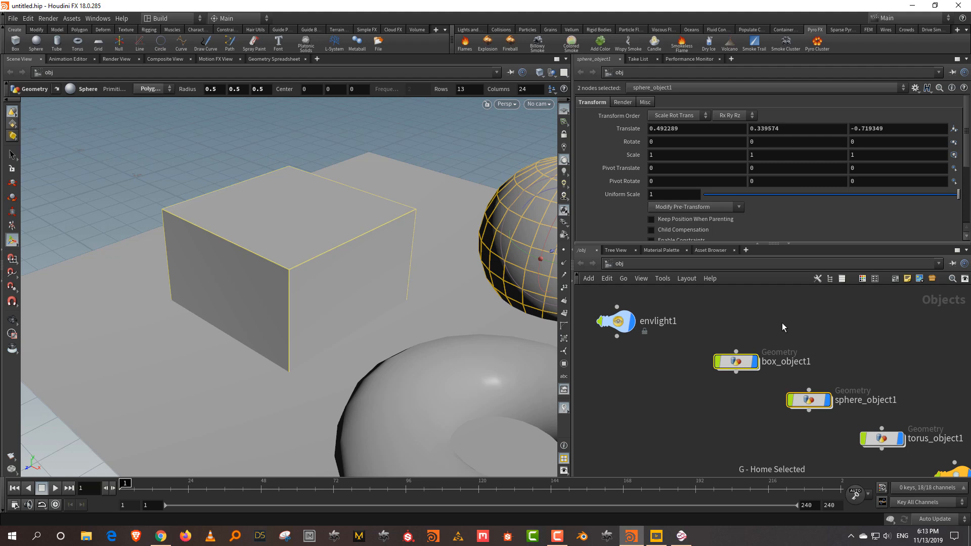
key("h")
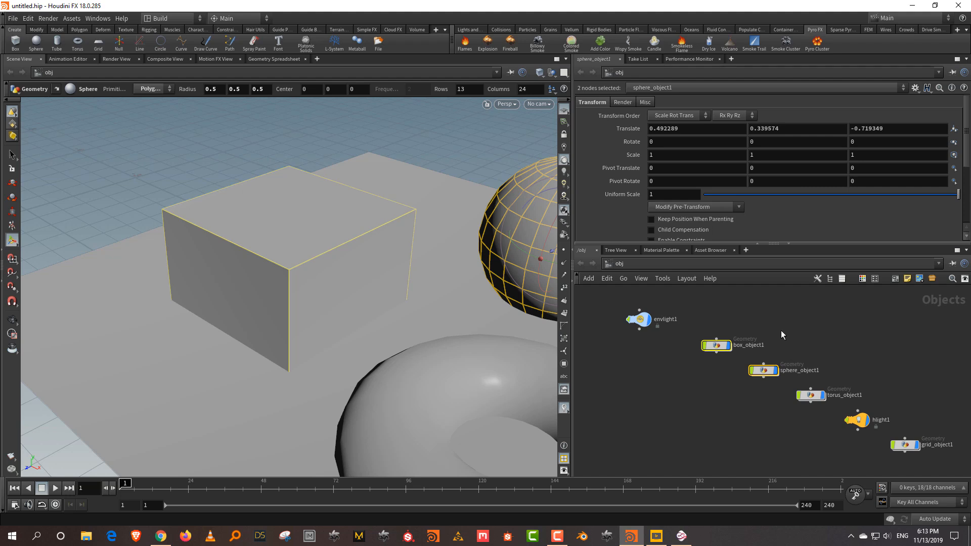
key("h")
left_click_drag(717, 313, 769, 393)
key("g")
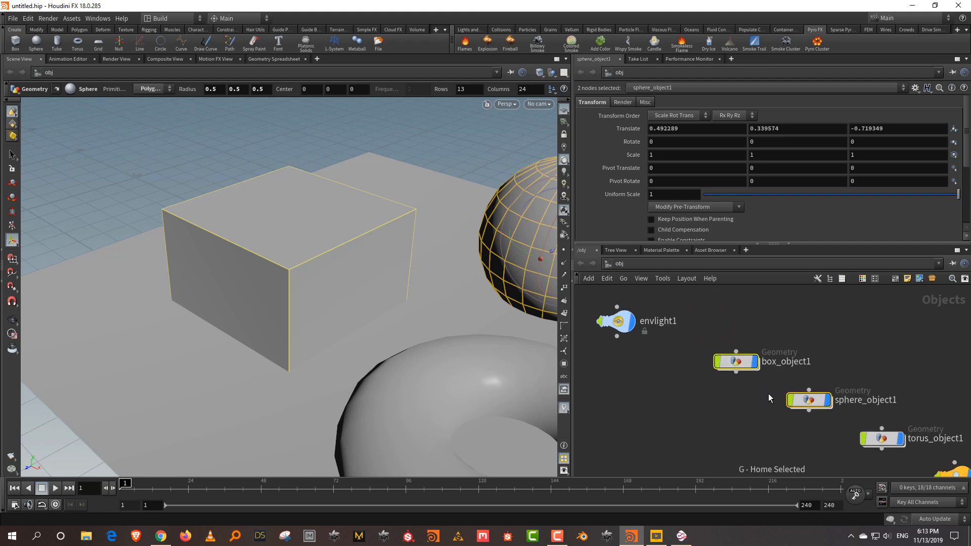
key("h")
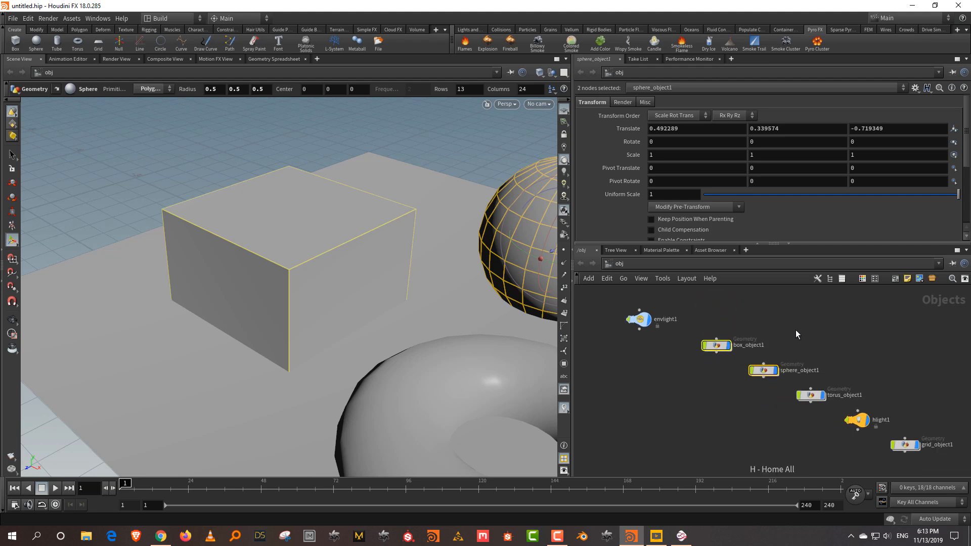
- Clear the node selection and enlarge the network pane upwards, shrinking the parameter pane above it
left_click(800, 335)
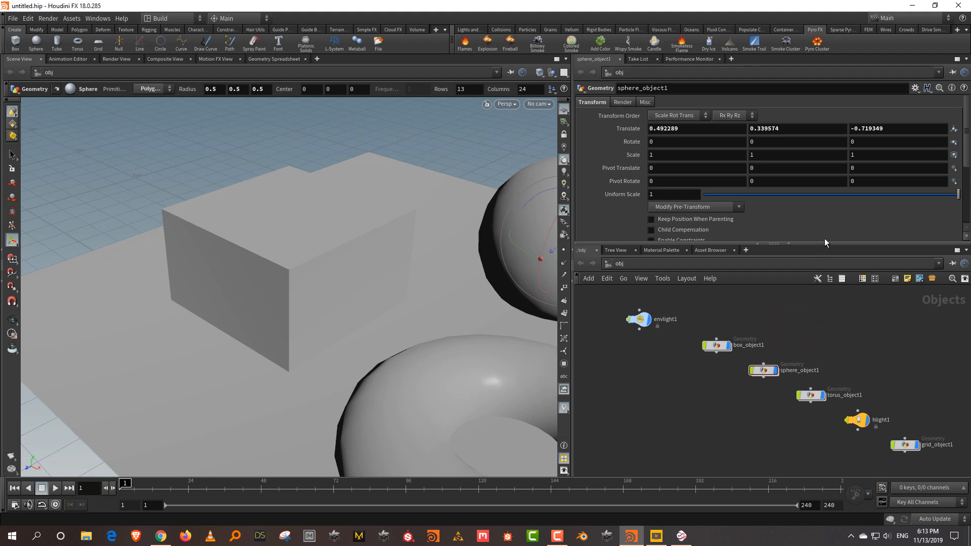
left_click_drag(826, 242, 825, 215)
left_click(825, 281)
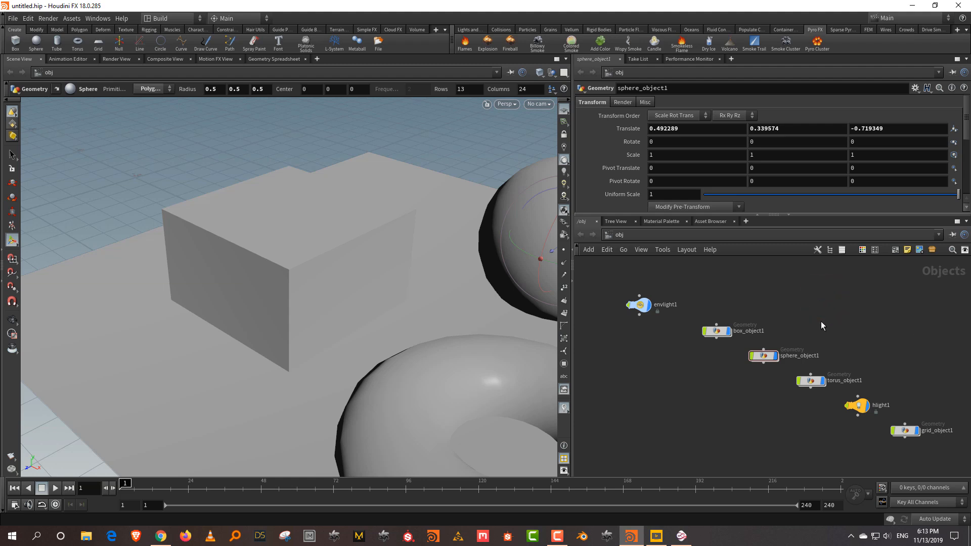
- Try automatically laying out all nodes, then only the box, sphere and torus nodes, undoing each arrangement
key("l")
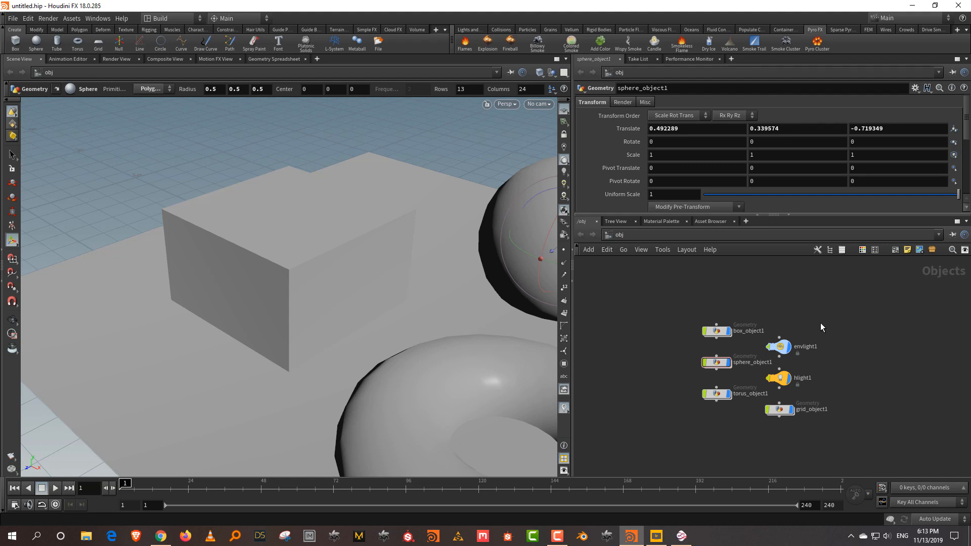
key("ctrl+z")
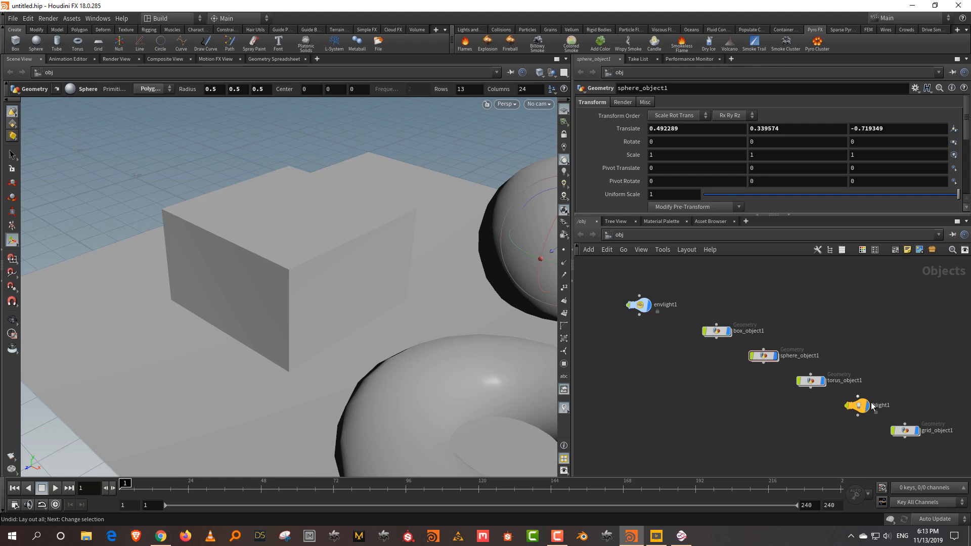
left_click_drag(704, 293, 822, 412)
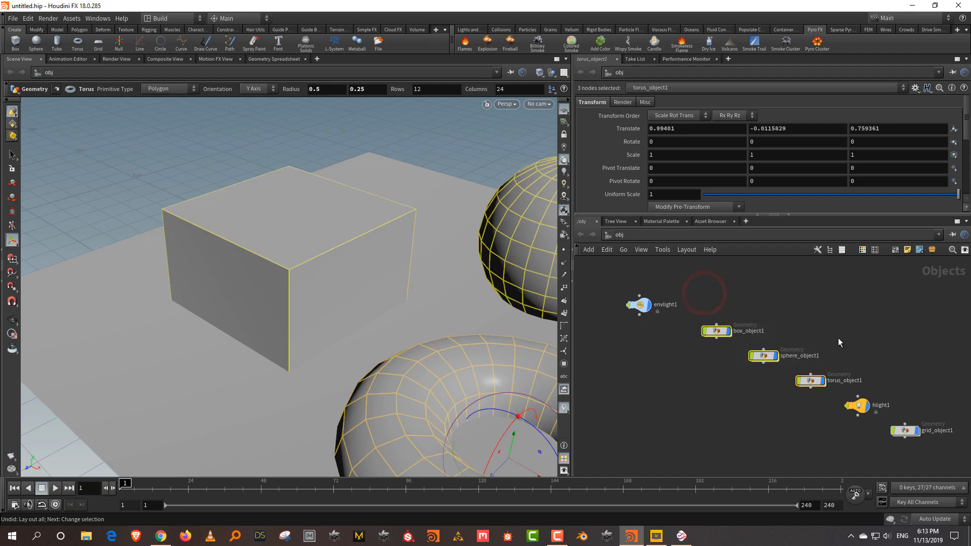
key("shift+l")
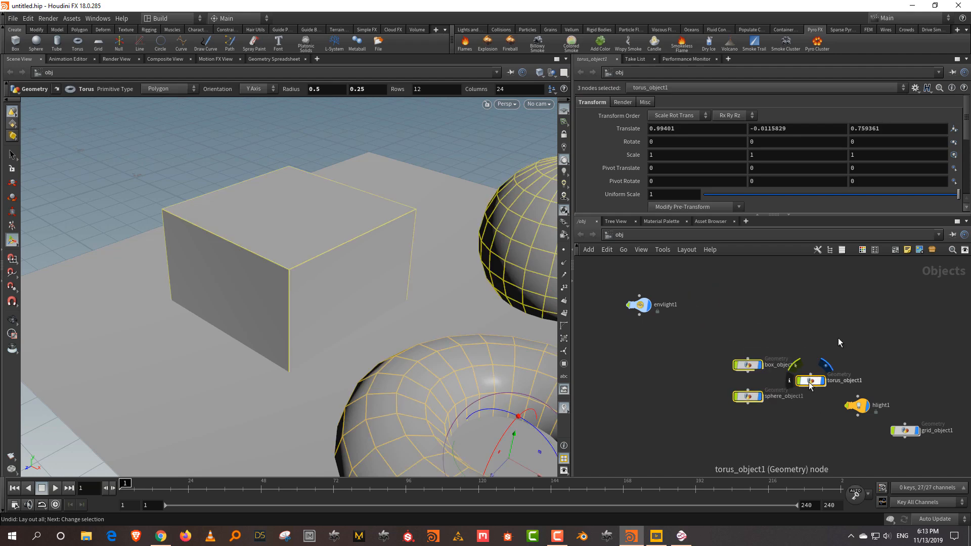
left_click(826, 324)
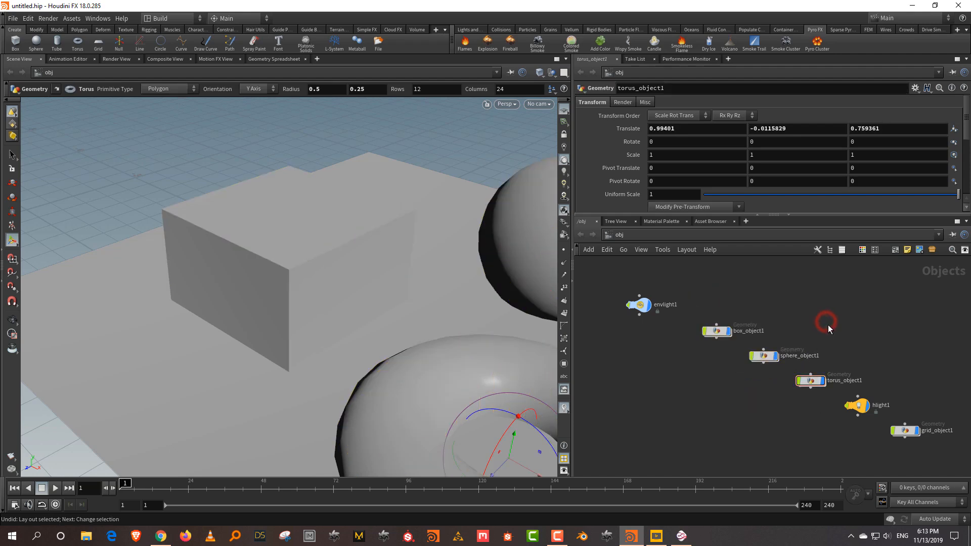
key("l")
key("ctrl+z")
- Lay out only the box, sphere and torus nodes automatically and move the three together up, away from the hlight1 node
left_click_drag(710, 290, 804, 400)
key("shift+l")
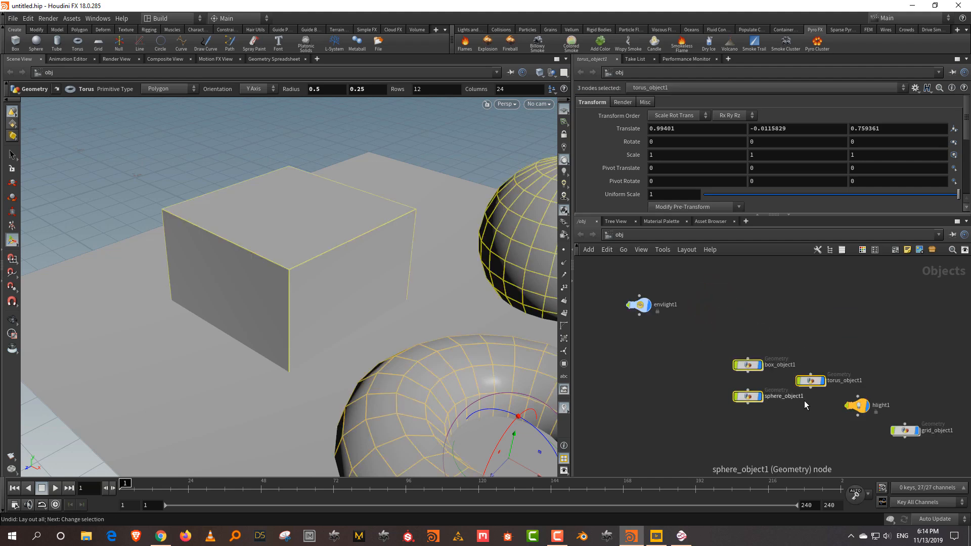
left_click_drag(817, 380, 800, 344)
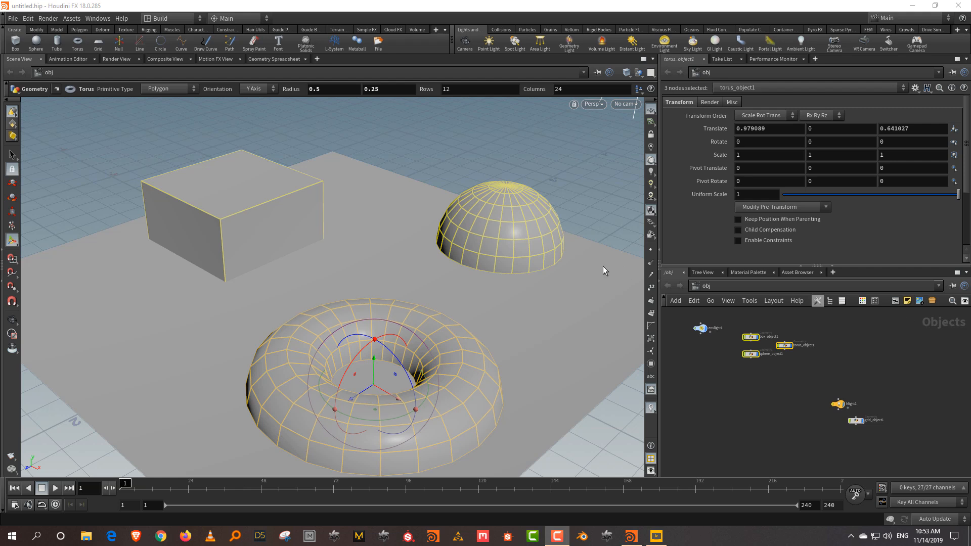
left_click(593, 104)
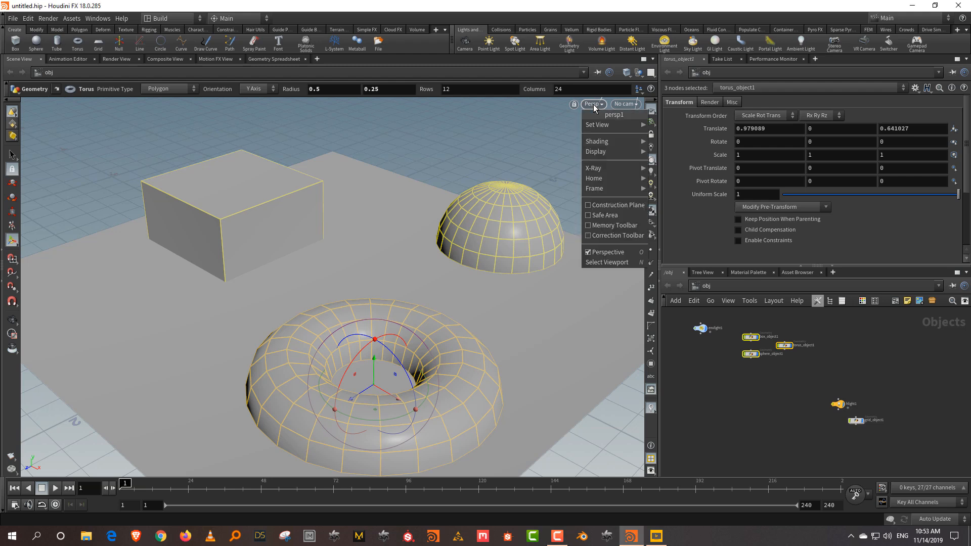
mouse_move(596, 128)
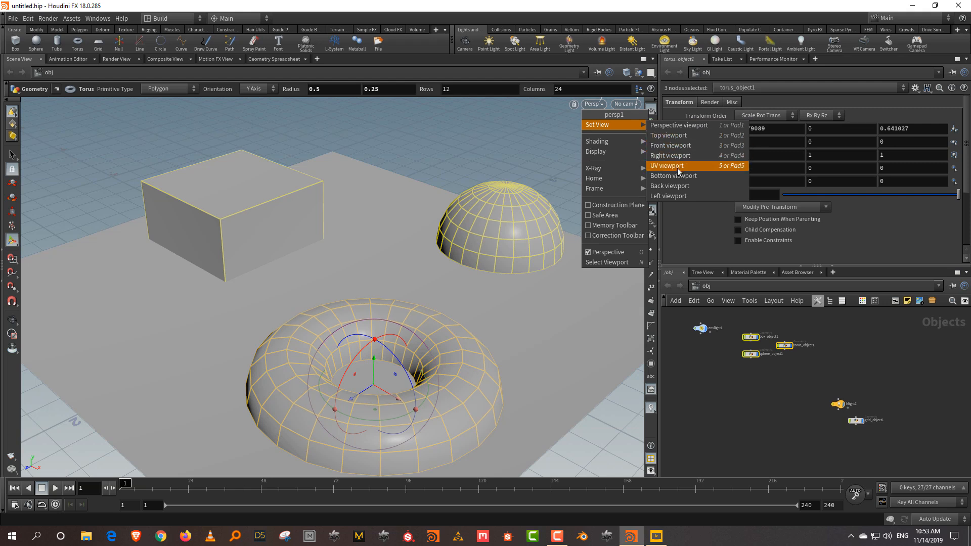
mouse_move(621, 139)
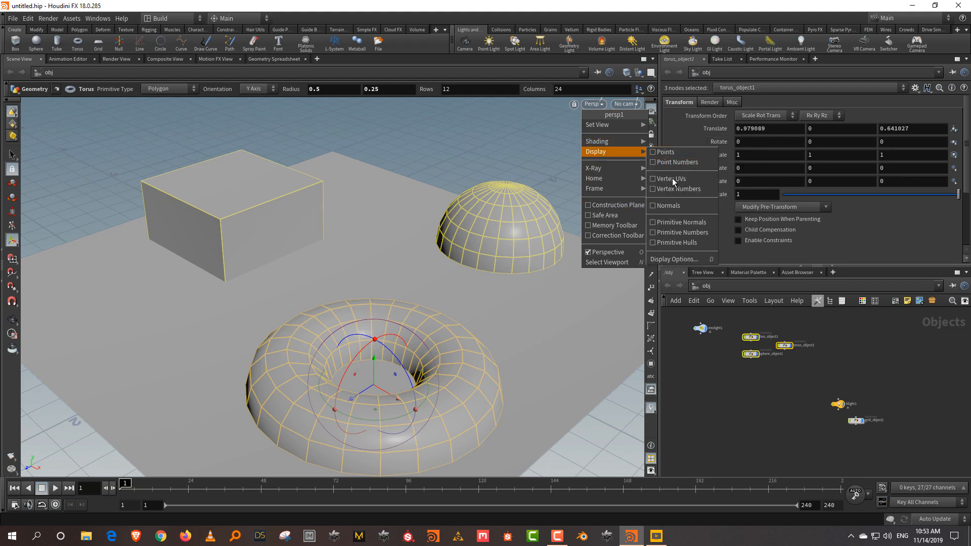
left_click(677, 333)
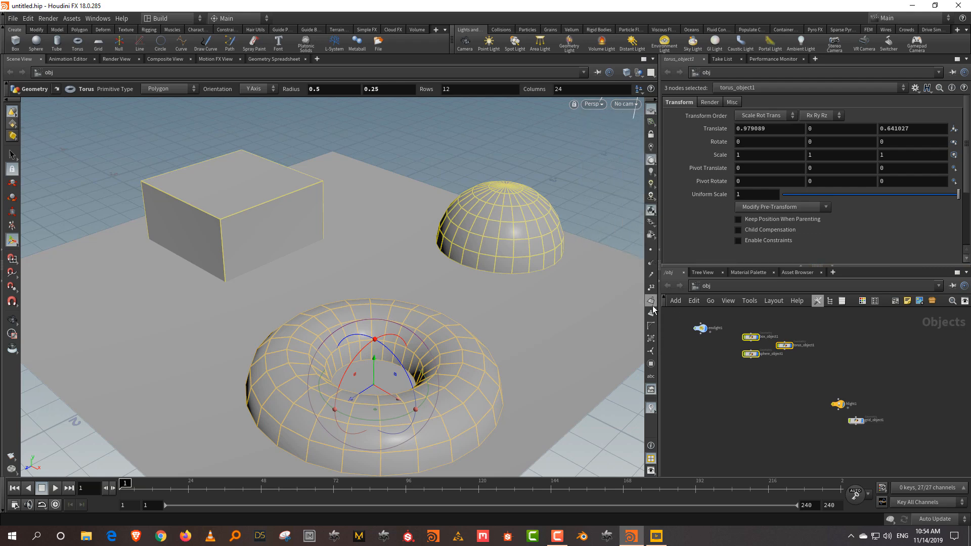
- Turn on the display of points and point numbers in the viewport, then turn both off again
left_click(592, 104)
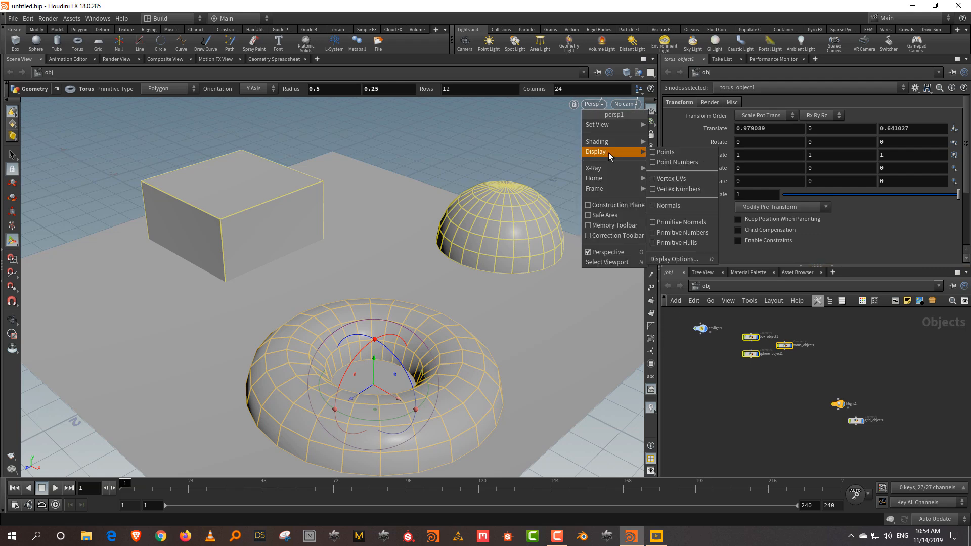
left_click(661, 152)
left_click(594, 104)
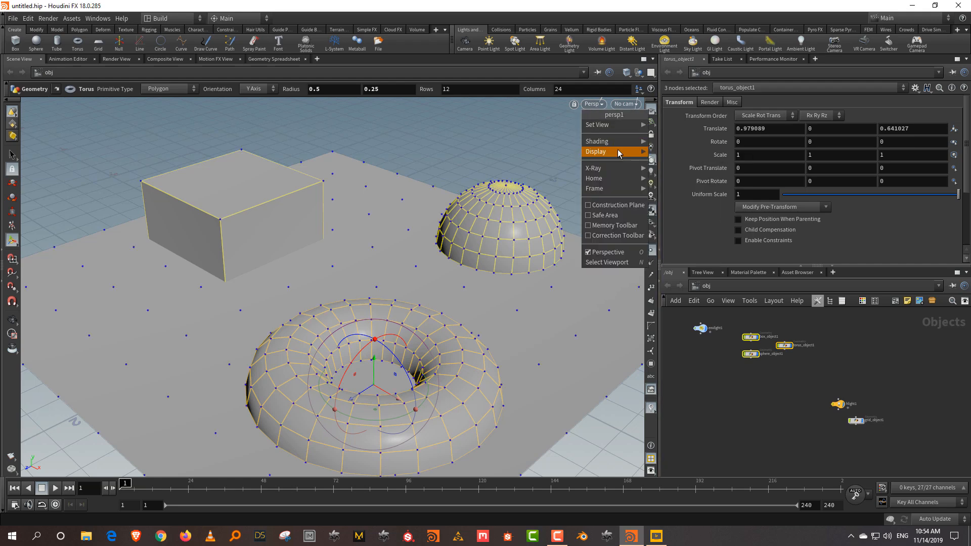
left_click(702, 162)
left_click(592, 104)
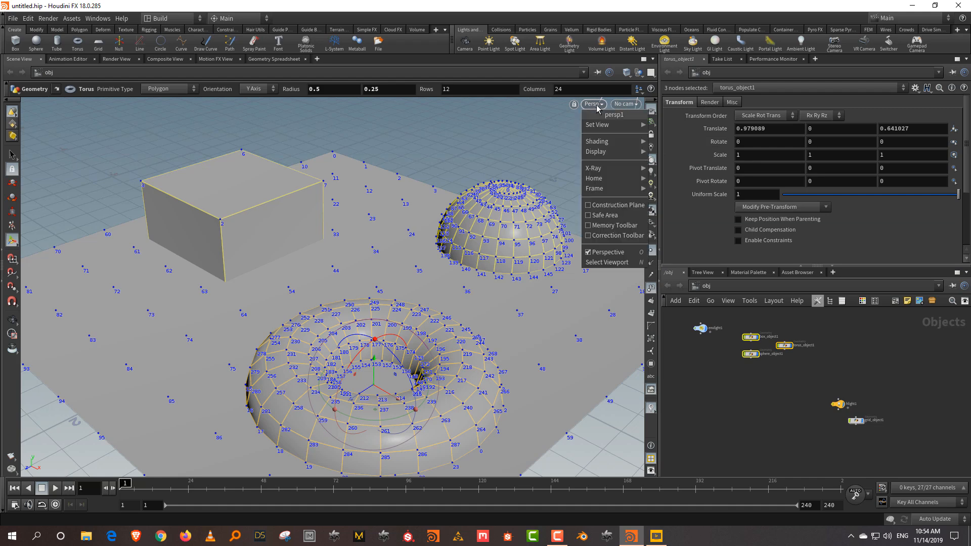
left_click(654, 153)
left_click(593, 104)
left_click(672, 162)
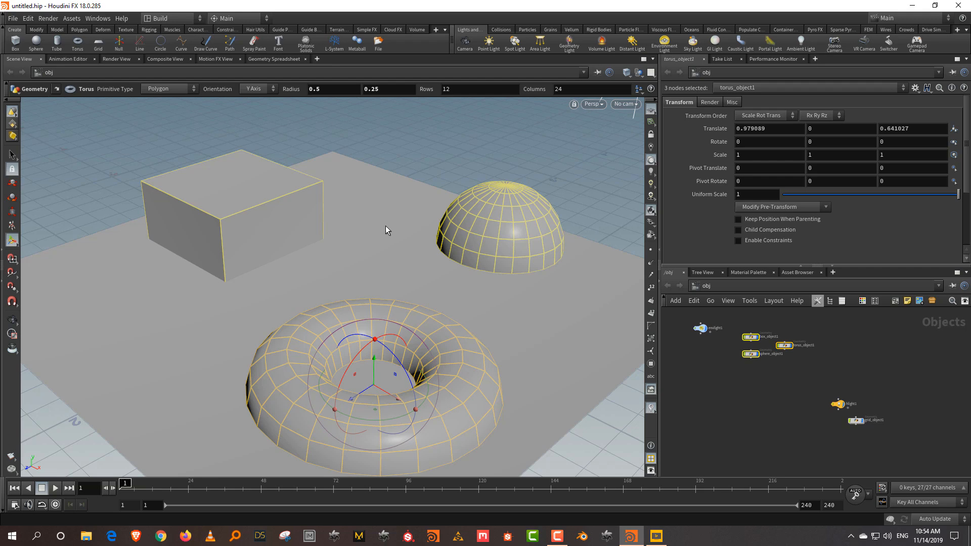
- Activate the View tool and switch the viewport through the Top, Front, Right and UV views
key("Escape")
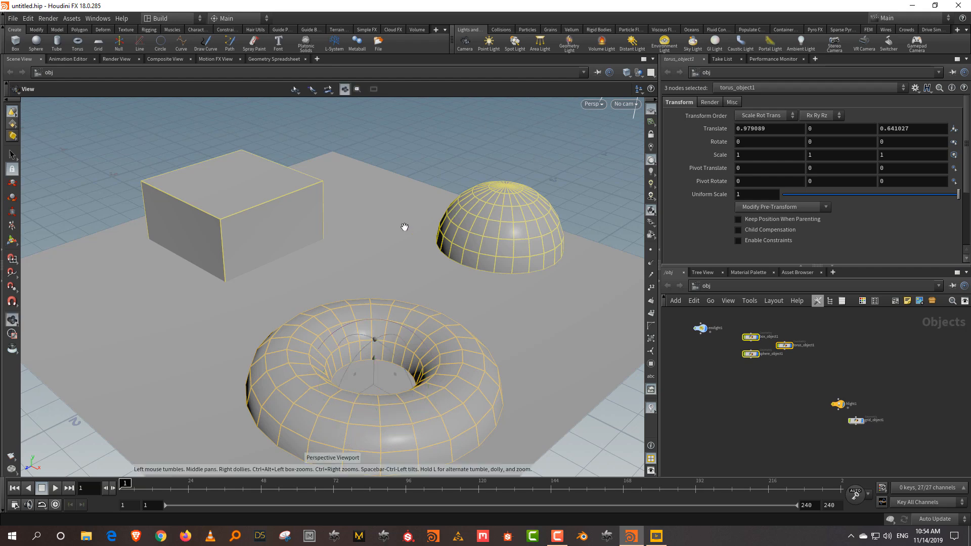
key("space+2")
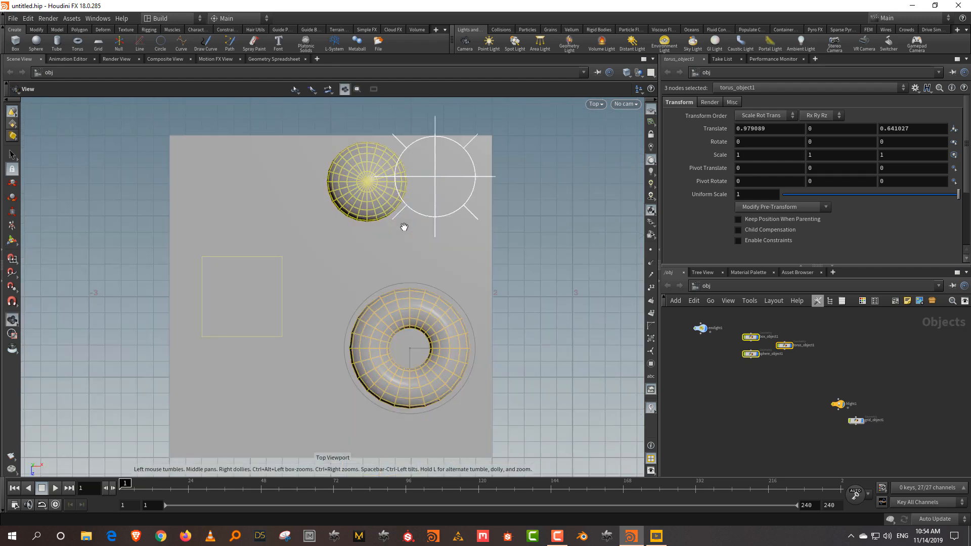
key("space+3")
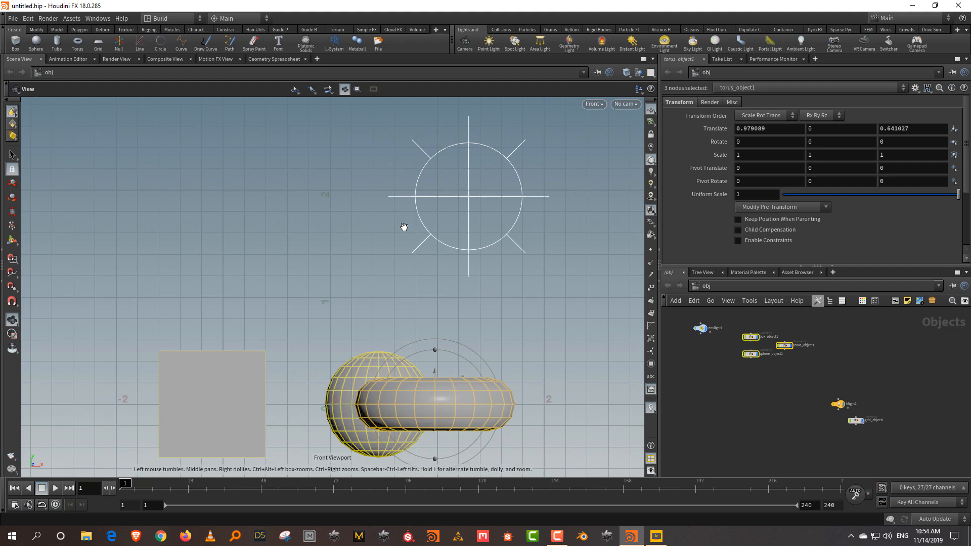
key("space+4")
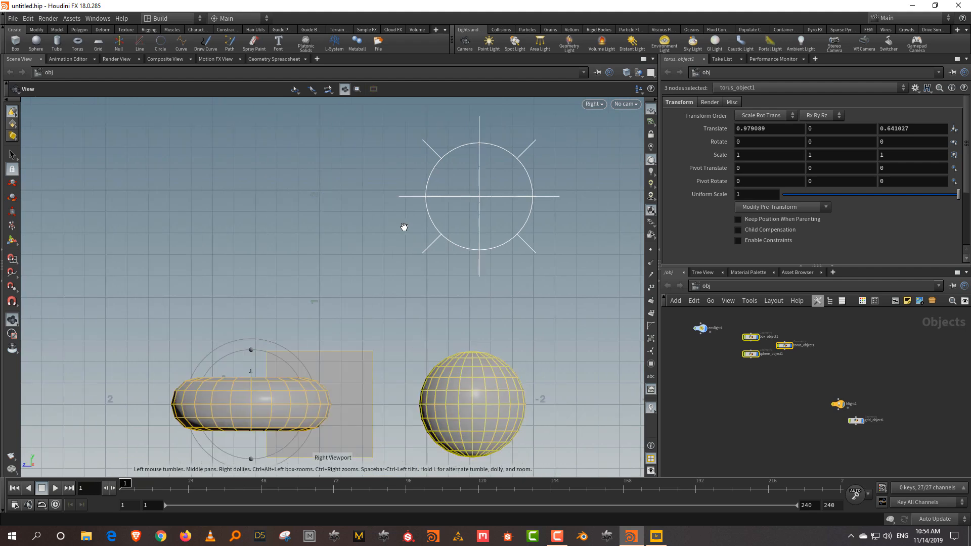
key("space+5")
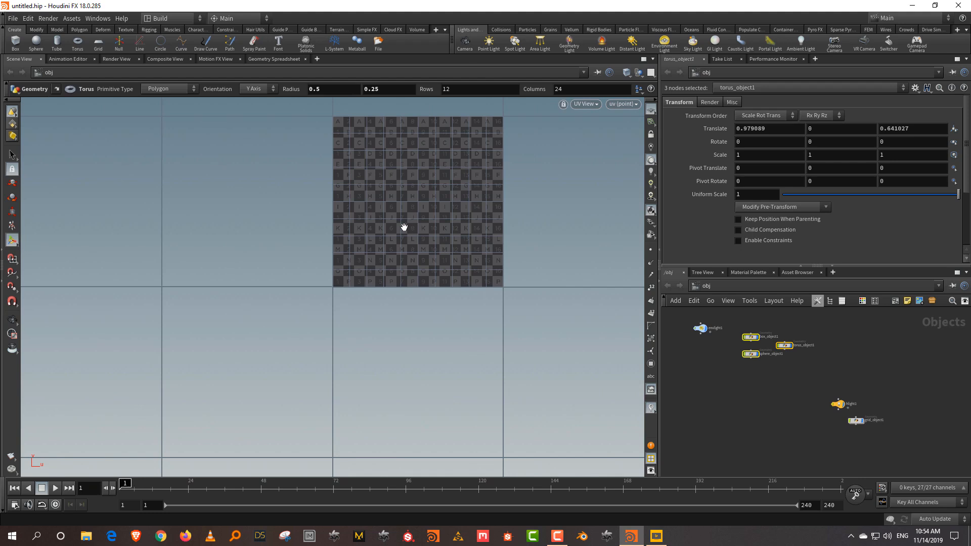
- Switch the viewport to Top, Perspective and back to Top, and reactivate the Handles tool
key("space+2")
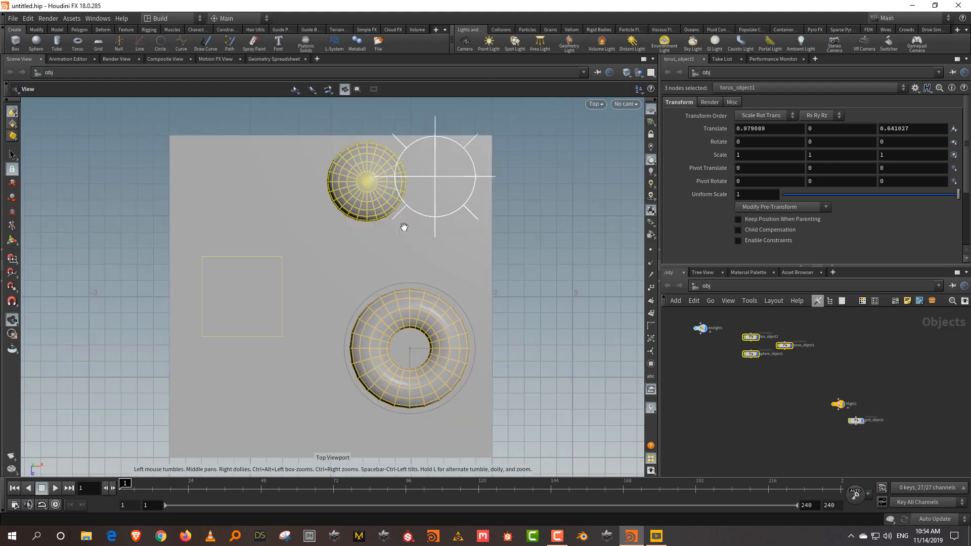
key("space+1")
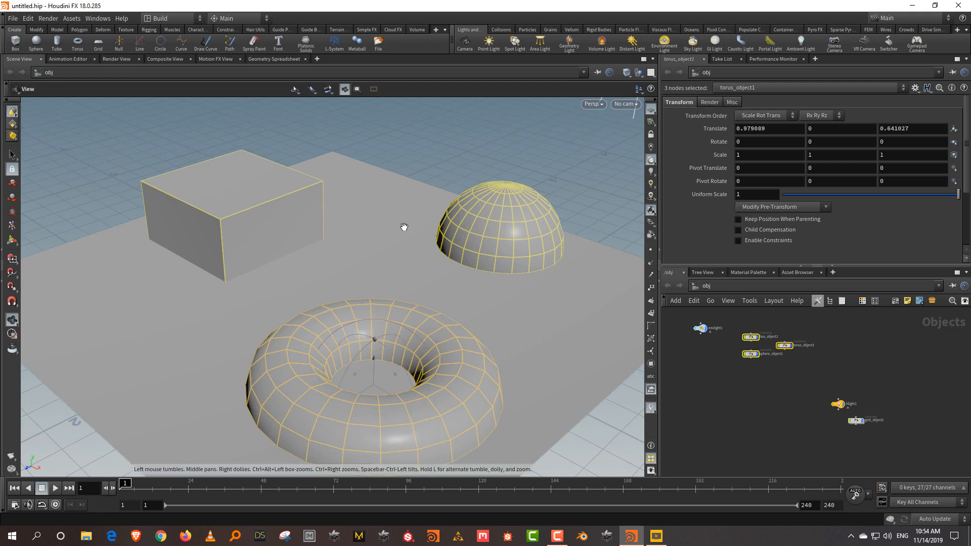
key("space+2")
key("Return")
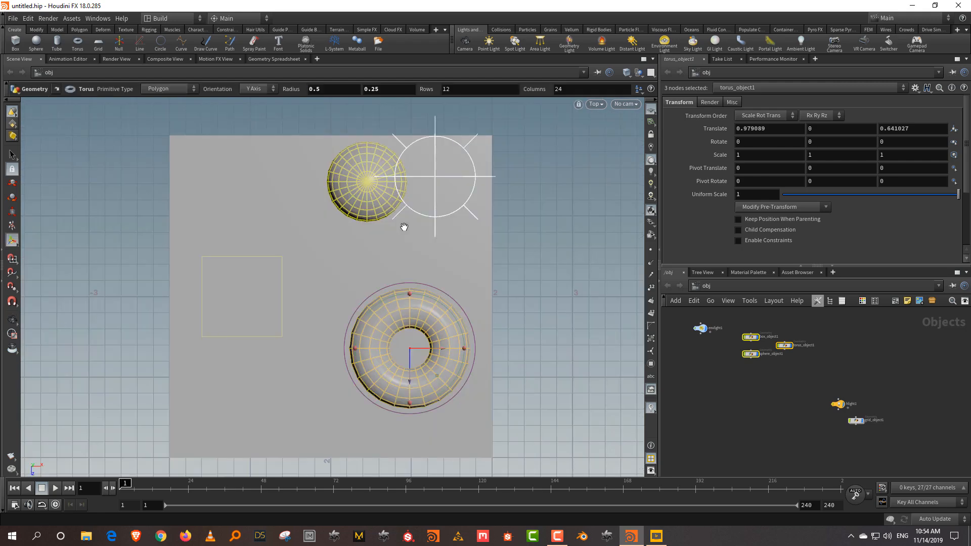
- Switch the viewport through the Bottom, Front, Back, Right and Left views and return to the Perspective view
key("Escape")
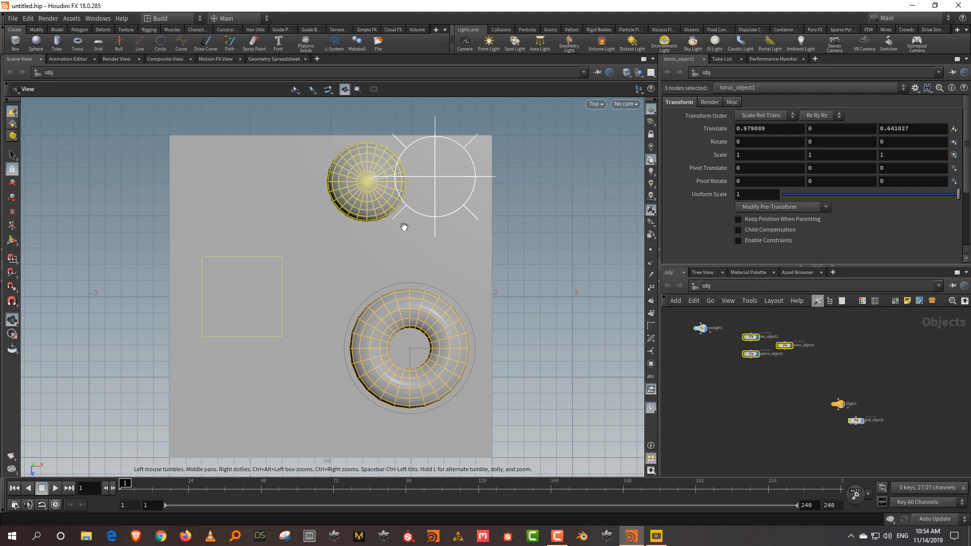
key("space+2")
key("Return")
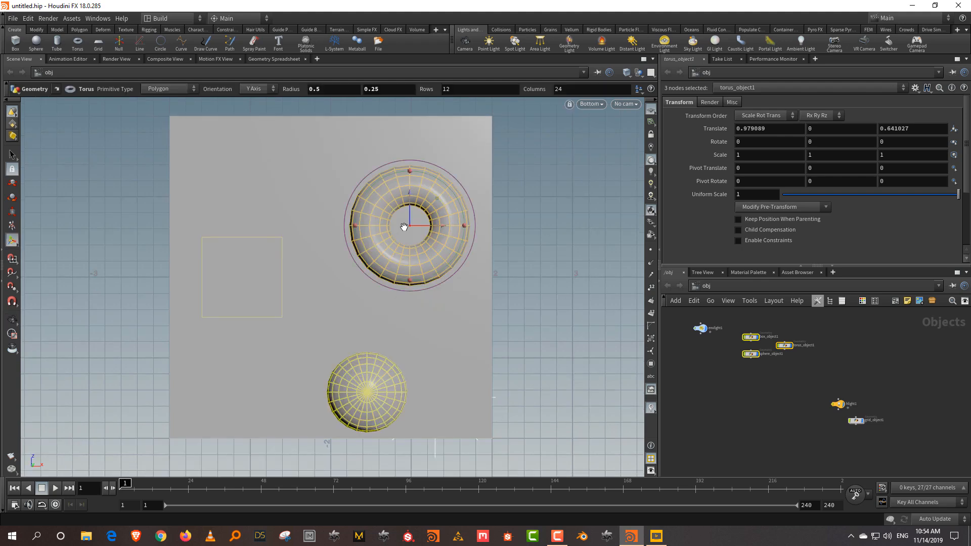
key("space+3")
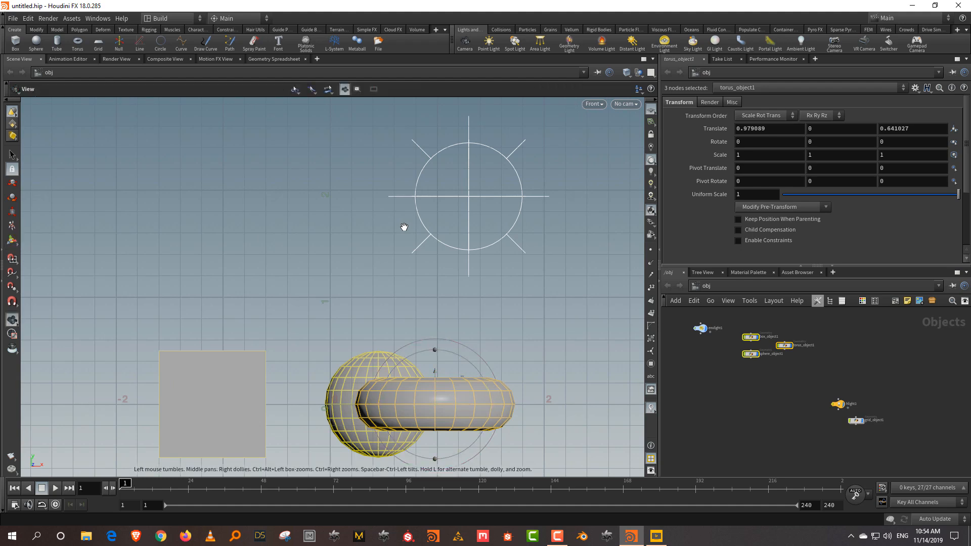
key("space+3")
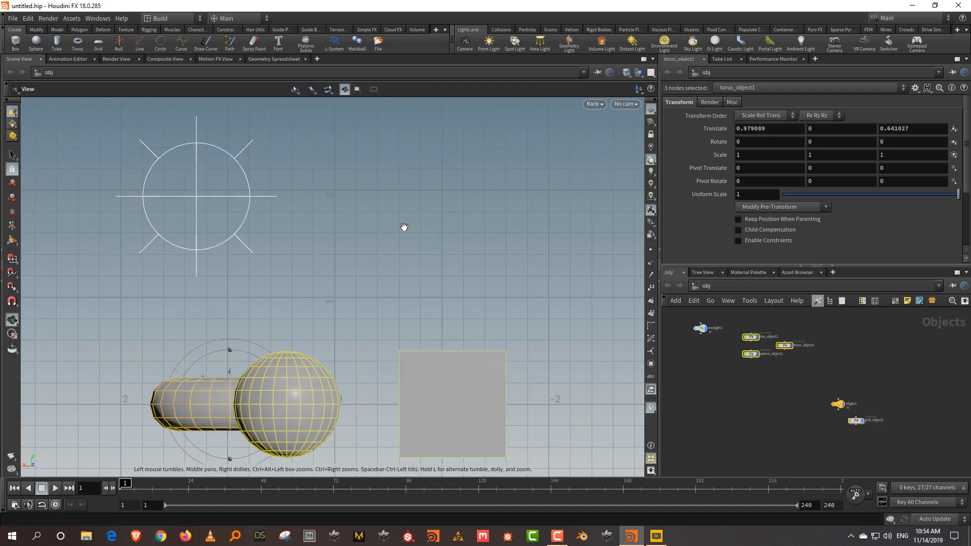
key("space+4")
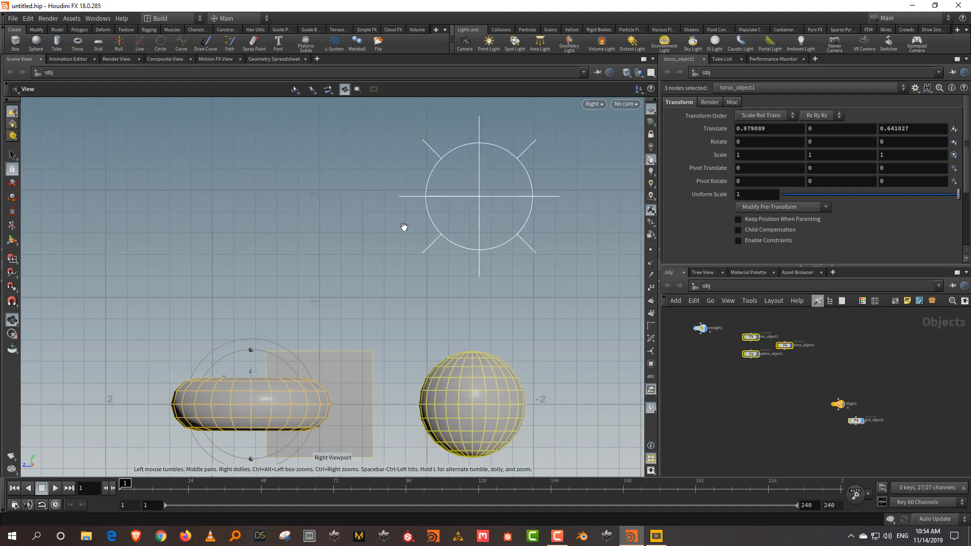
key("space+4")
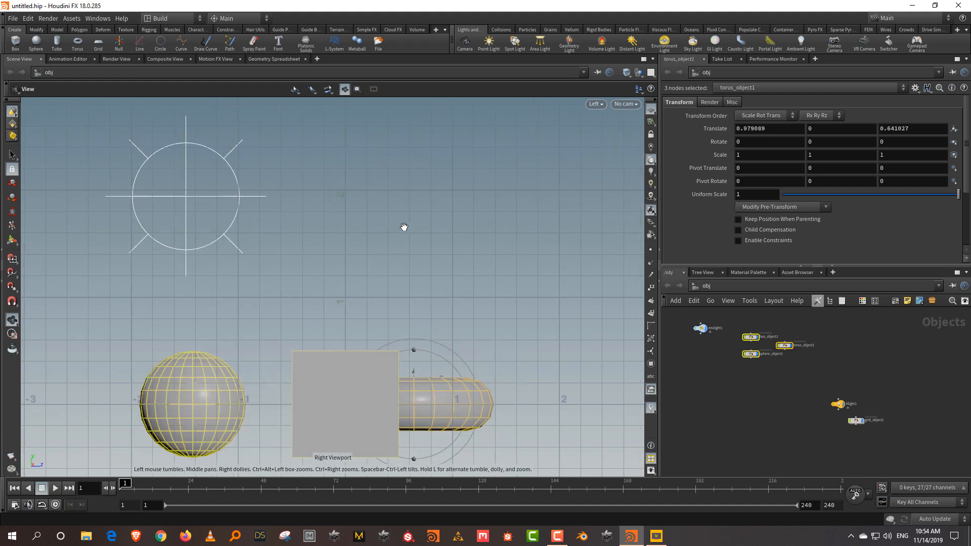
key("space+1")
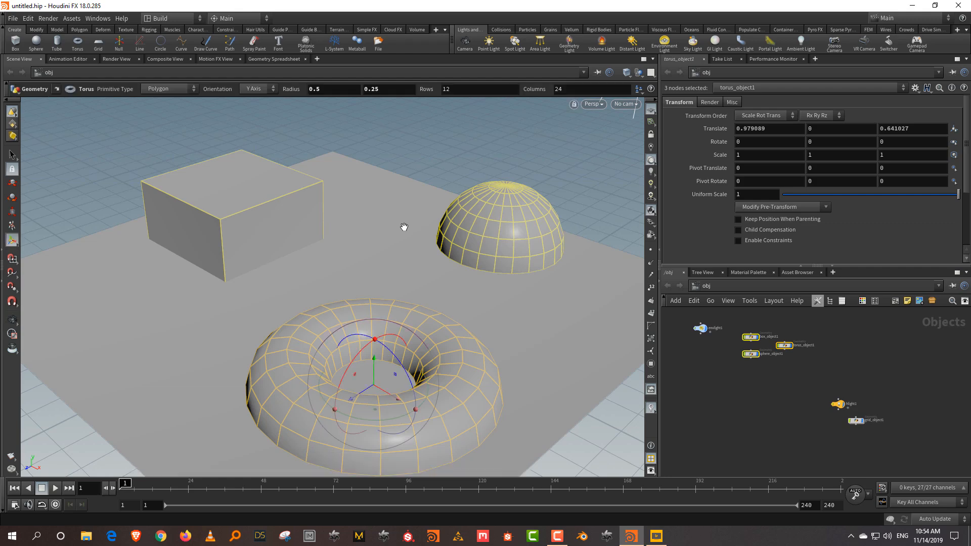
right_click_drag(379, 259, 379, 280)
left_click_drag(376, 222, 370, 231)
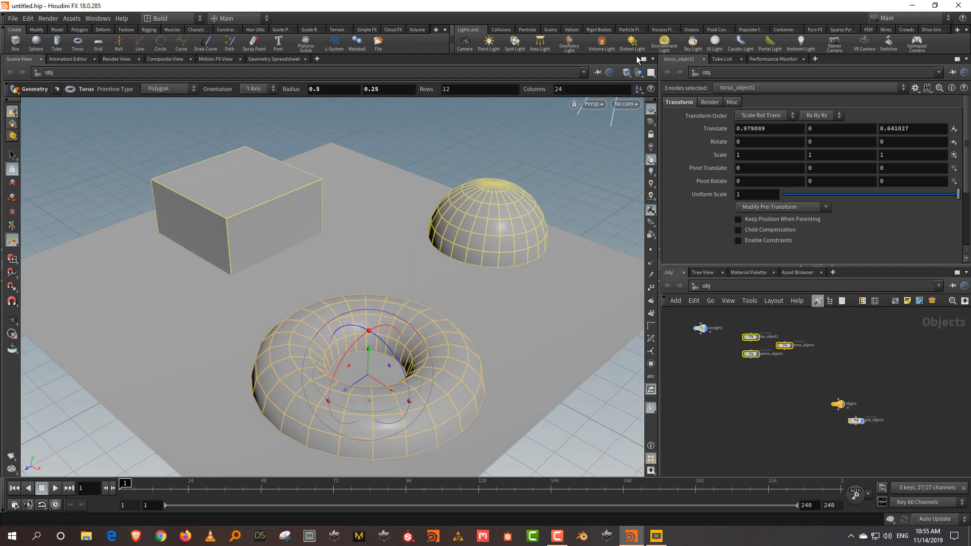
- Look over the viewport's available shading modes, and toggle the shading to wireframe and back to shaded
left_click(601, 105)
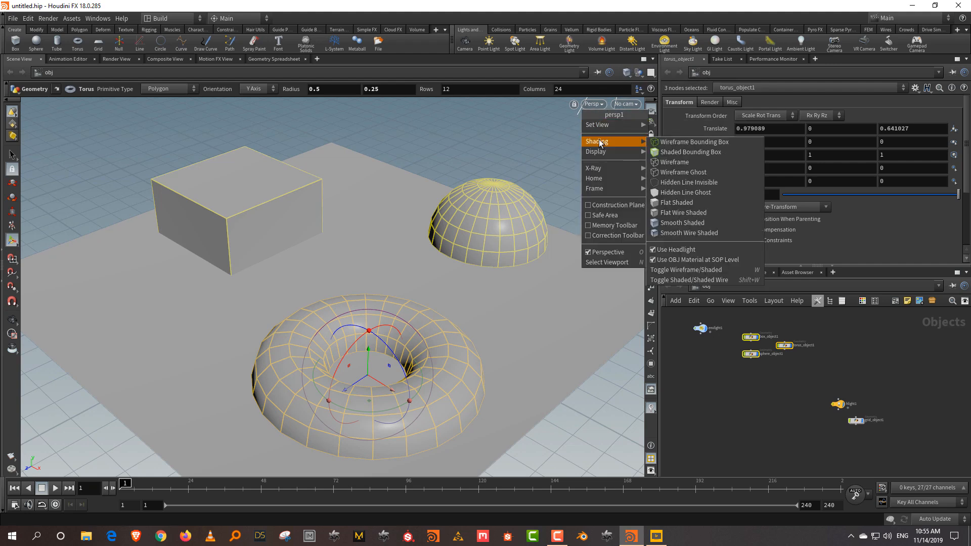
left_click(630, 1)
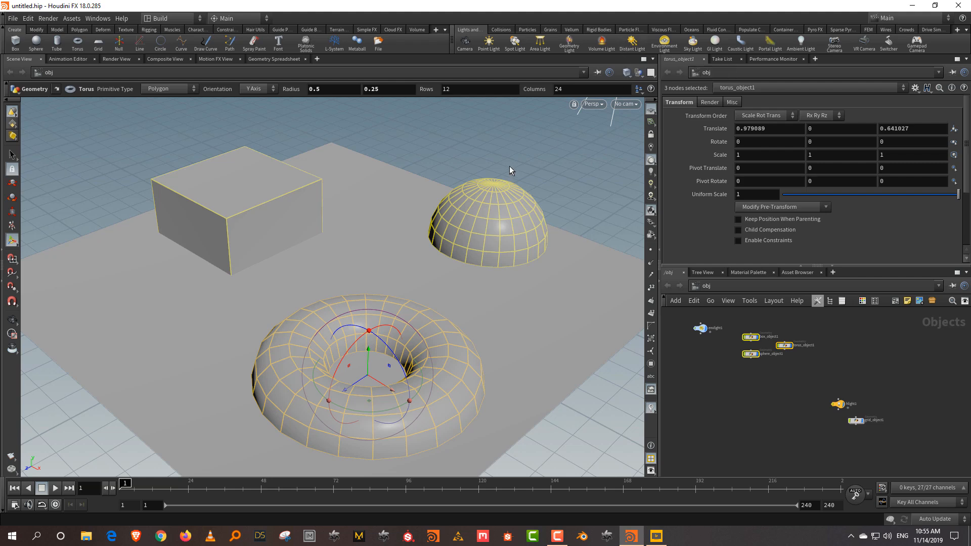
key("w")
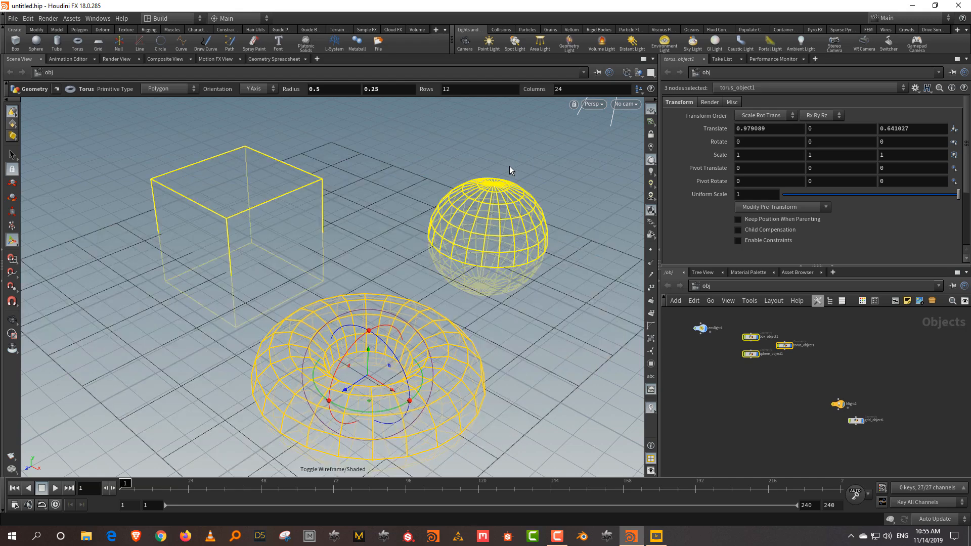
key("w")
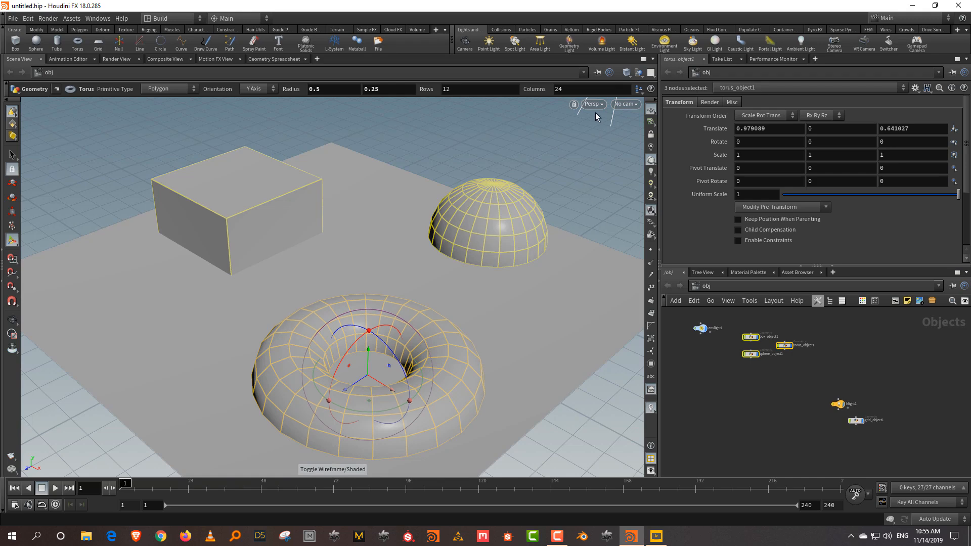
- Set the viewport shading to Smooth Wire Shaded and deselect the box, sphere and torus nodes
left_click(627, 73)
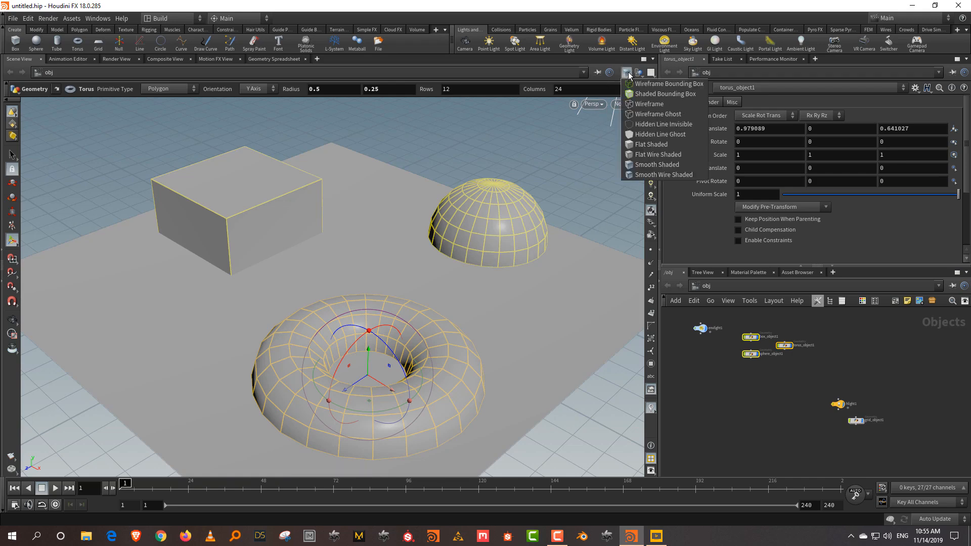
left_click(667, 175)
left_click(757, 421)
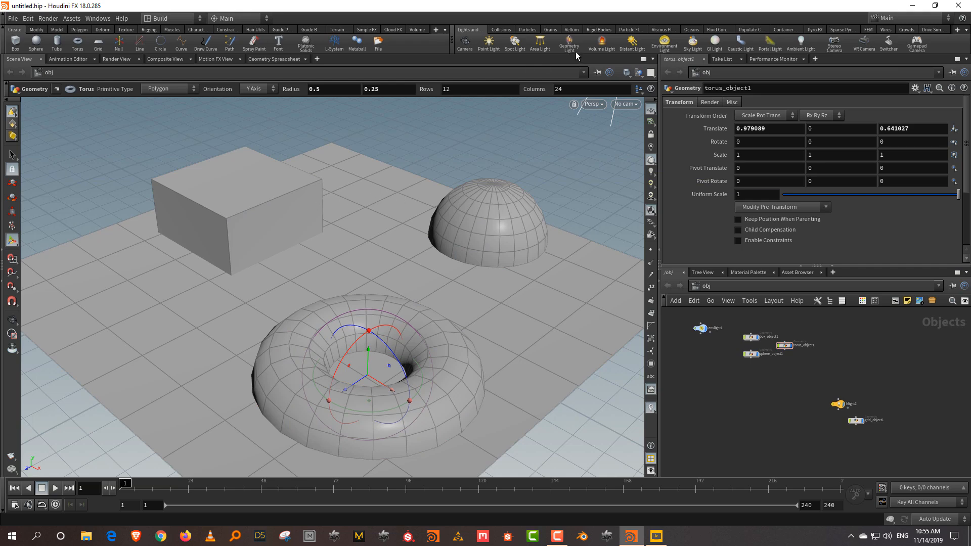
- Try the Wireframe, Wireframe Ghost, Hidden Line Ghost and Flat Shaded modes one after another in the viewport
left_click(627, 72)
left_click(667, 104)
left_click(630, 74)
left_click(666, 115)
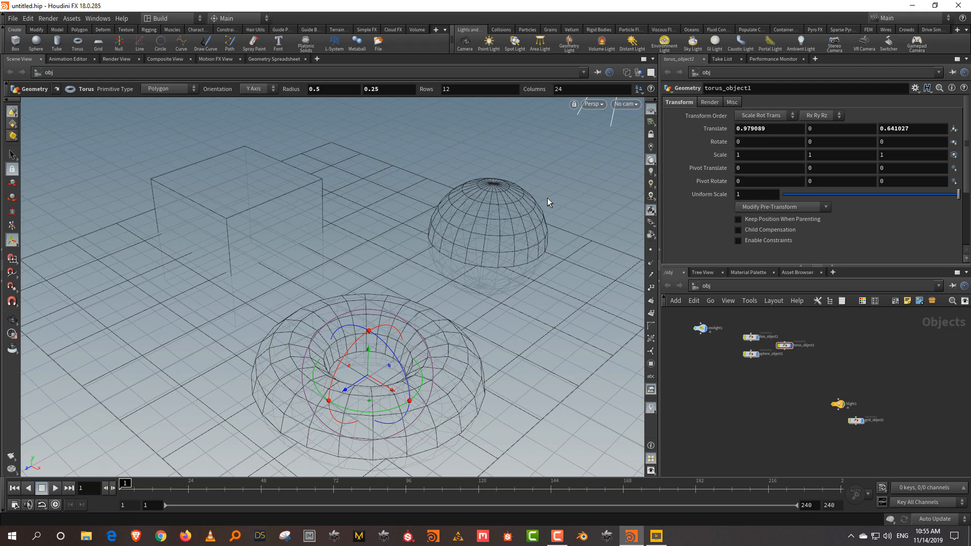
left_click(622, 72)
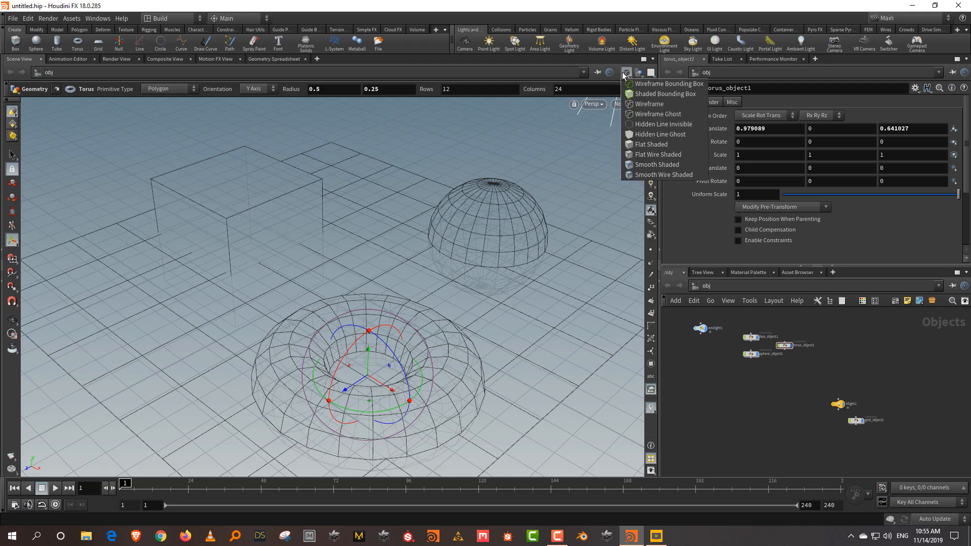
left_click(655, 138)
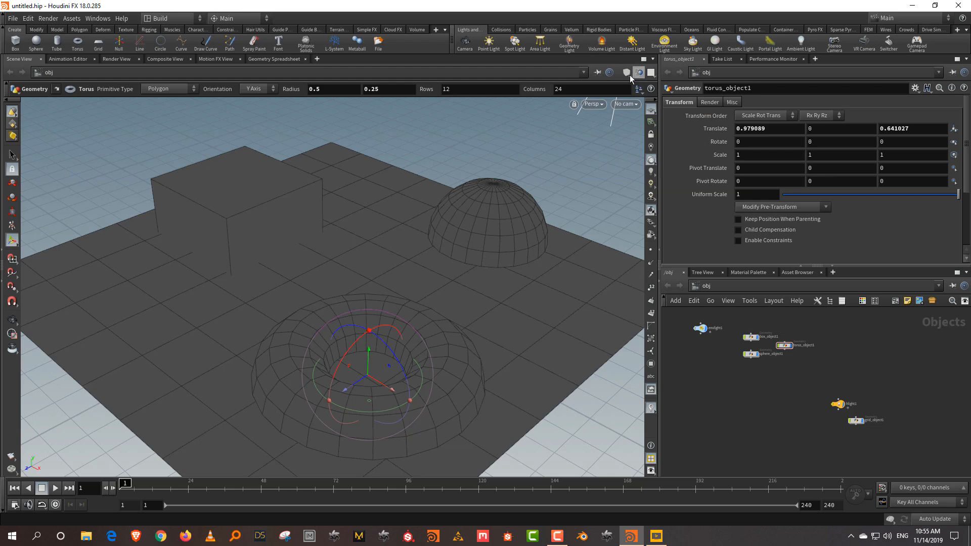
left_click(630, 75)
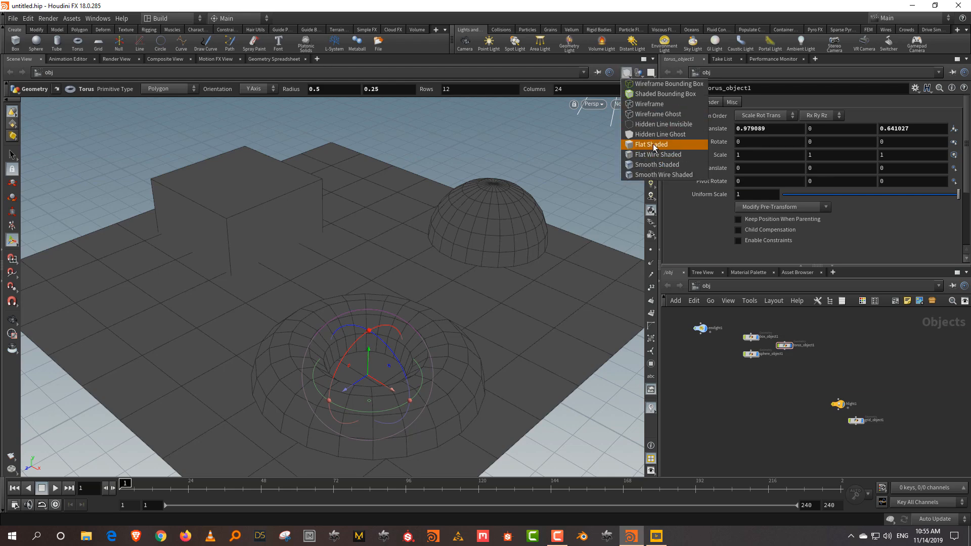
left_click(652, 145)
- Set the viewport shading back to Smooth Wire Shaded and toggle repeatedly between wireframe and shaded display
left_click(625, 80)
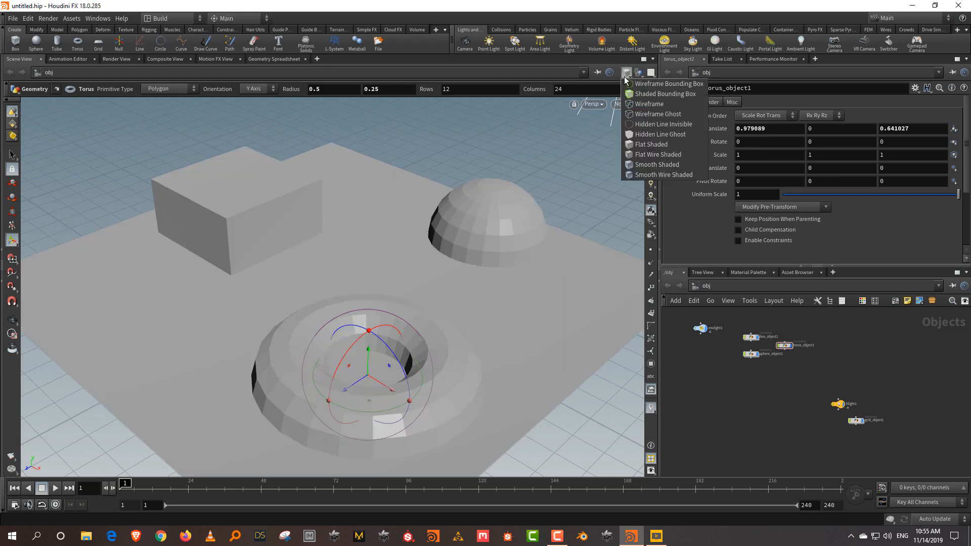
left_click(652, 178)
key("w")
key("w")
key("w")
key("w")
key("w")
key("w")
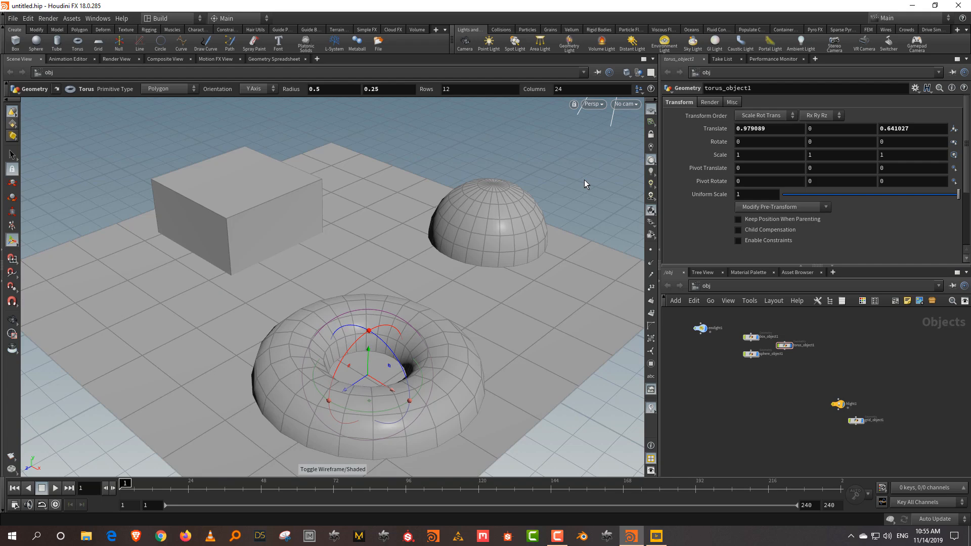
key("w")
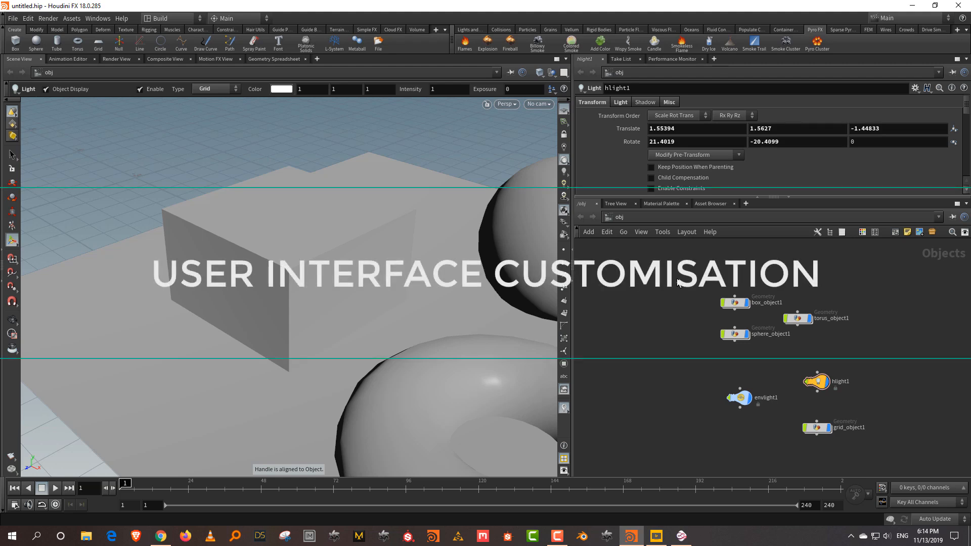
- Make the parameters pane taller by lowering the border it shares with the network editor
right_click(681, 276)
left_click(866, 357)
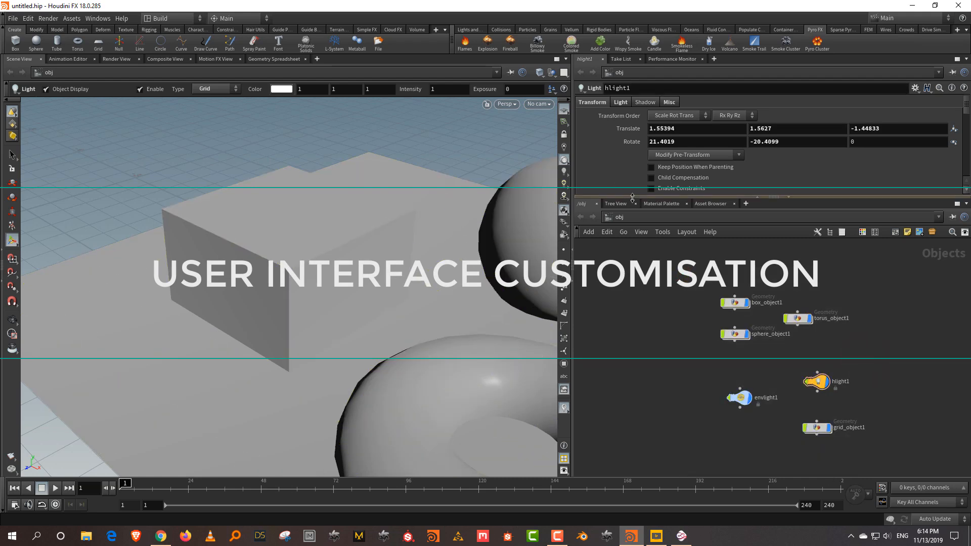
left_click_drag(632, 197, 632, 246)
left_click(638, 336)
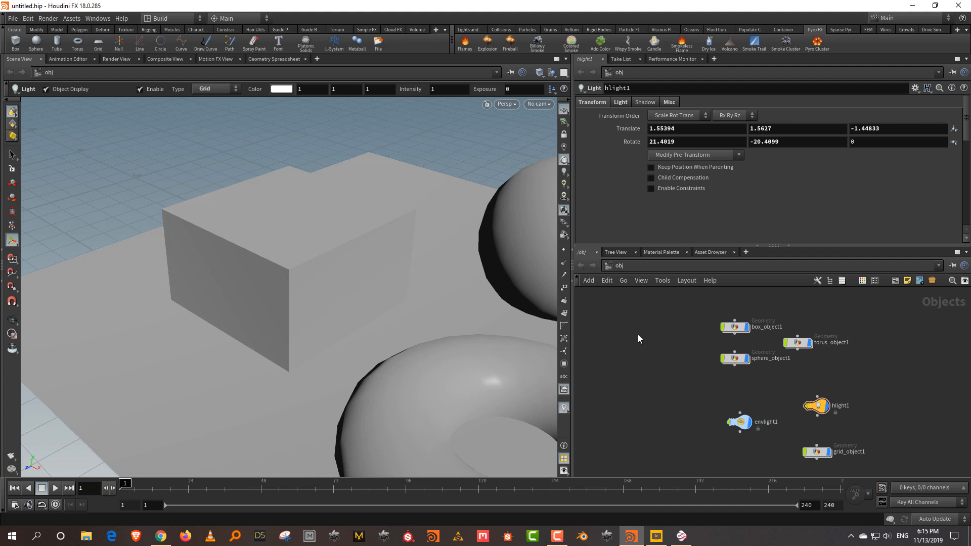
- Try out the Animate, Games, Grooming, LookDev and Output desktop layouts in turn
left_click(177, 19)
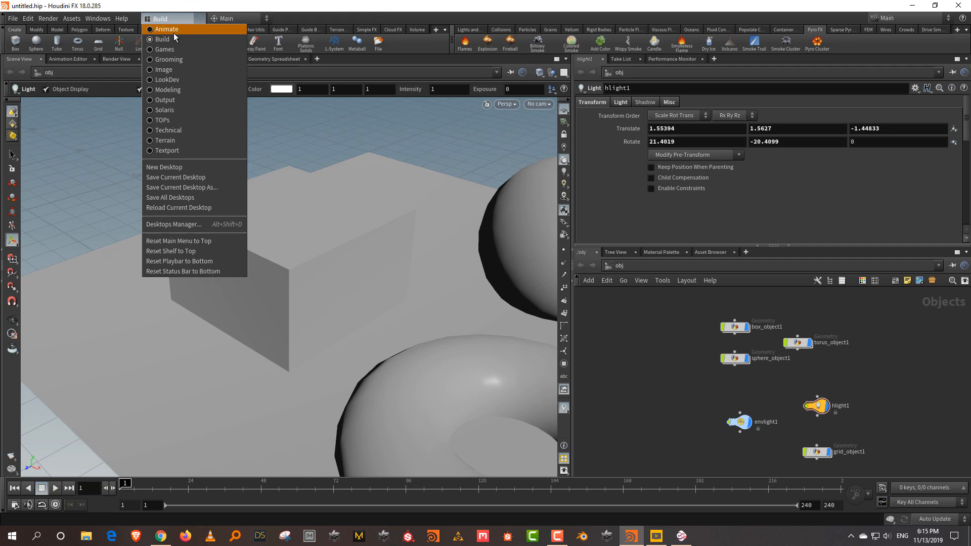
left_click(177, 31)
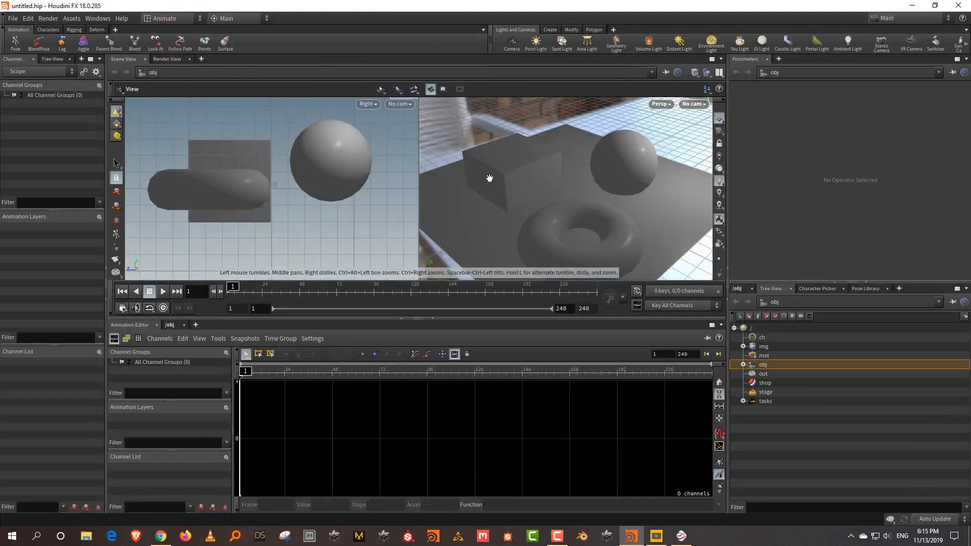
left_click(159, 20)
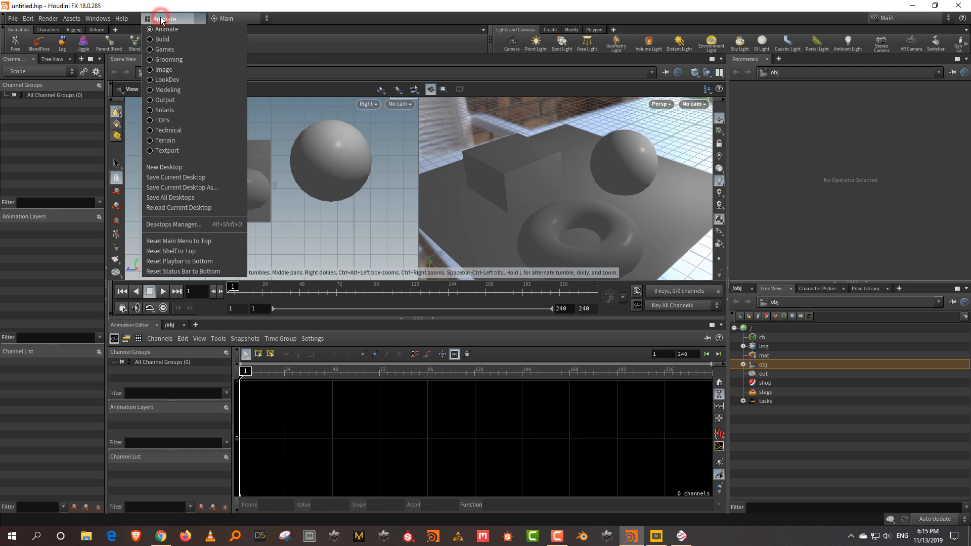
left_click(160, 49)
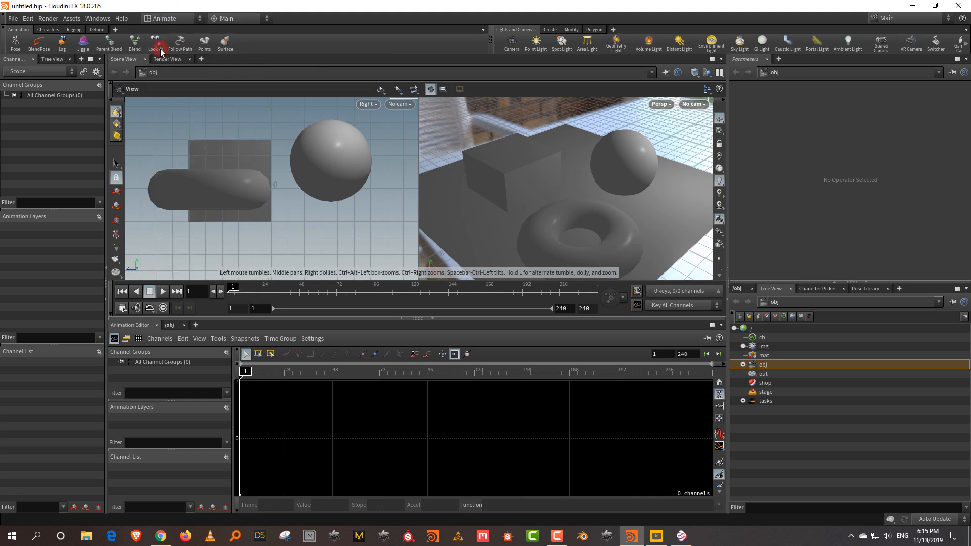
left_click(154, 19)
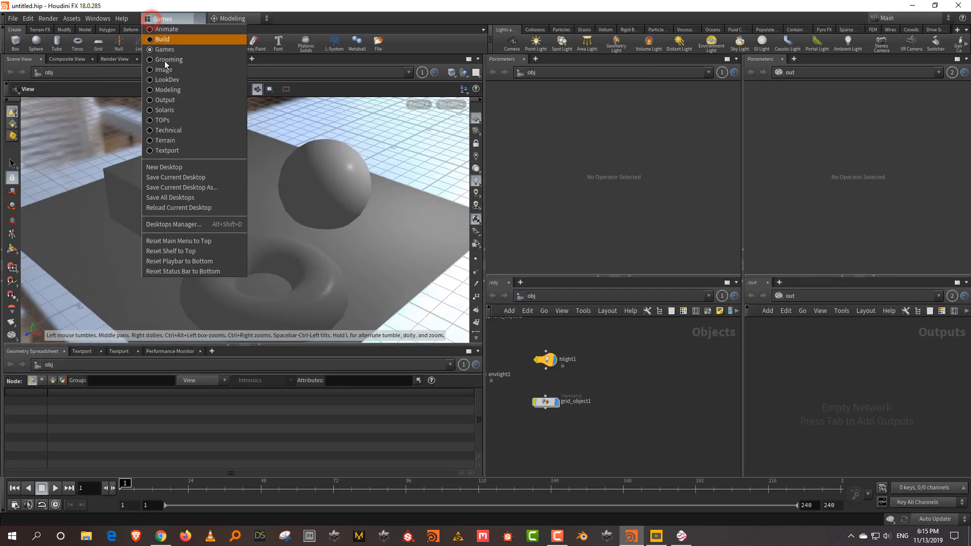
left_click(167, 61)
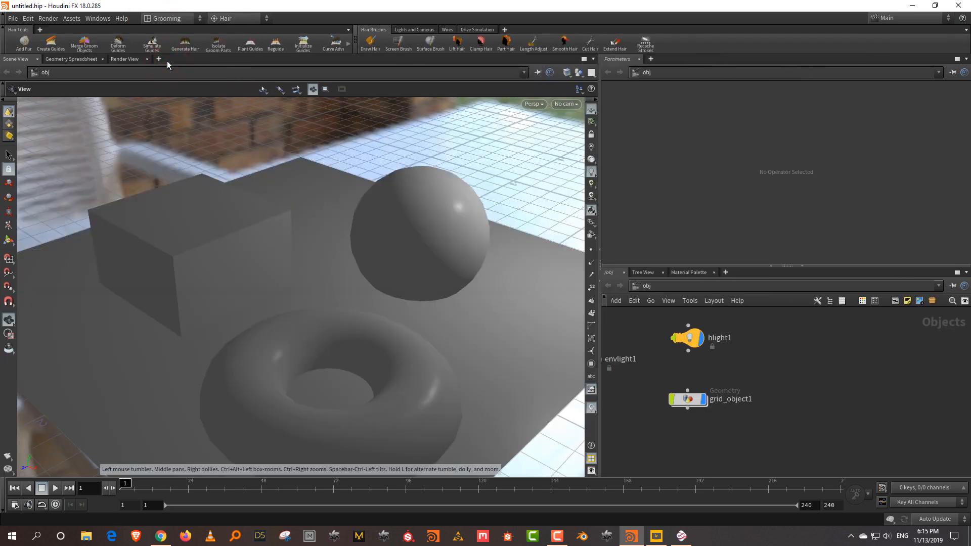
left_click(165, 19)
left_click(180, 80)
left_click(155, 18)
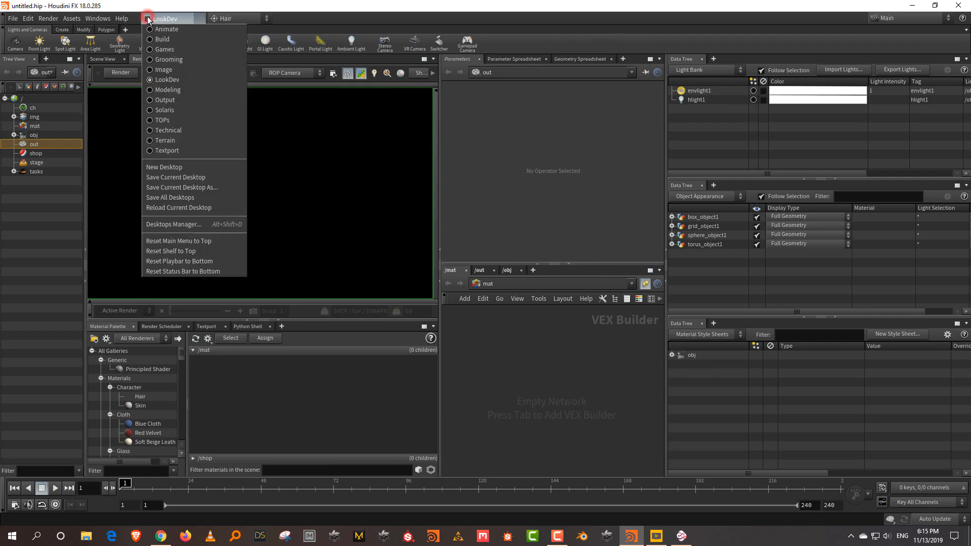
left_click(175, 100)
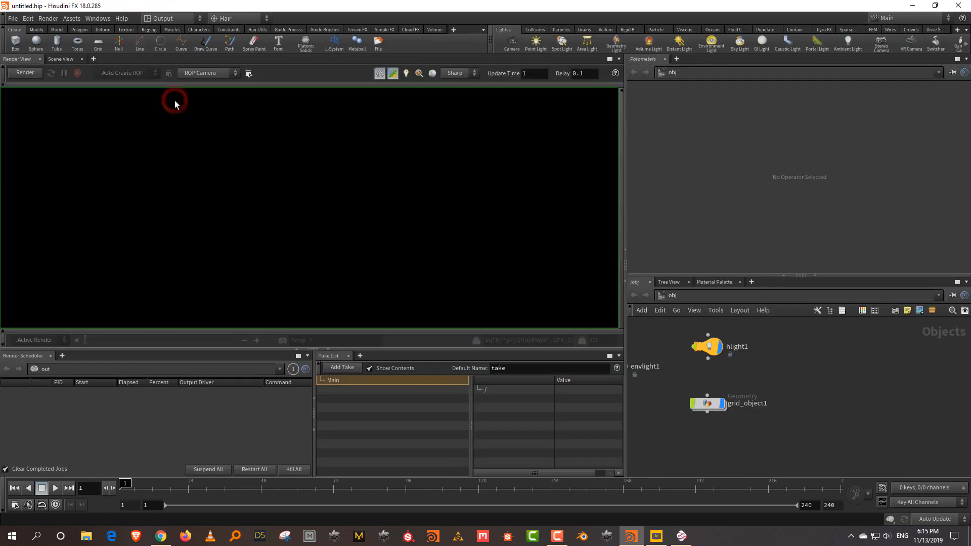
- Return to the Build desktop and adjust the border between the parameters pane and the network editor
left_click(162, 18)
left_click(163, 40)
left_click_drag(669, 247, 668, 261)
left_click(647, 328)
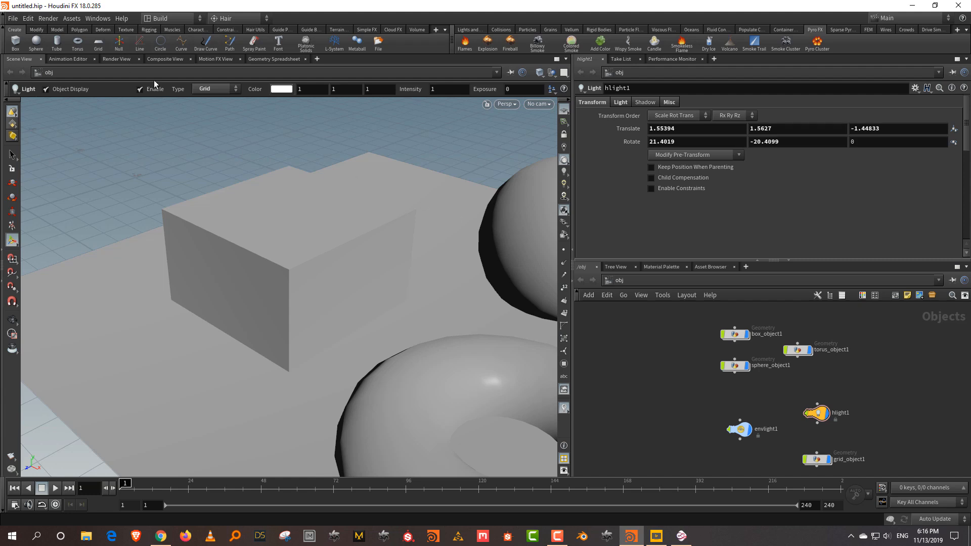
- Create a new blank desktop and add the Create and Refine shelf set to it
left_click(172, 19)
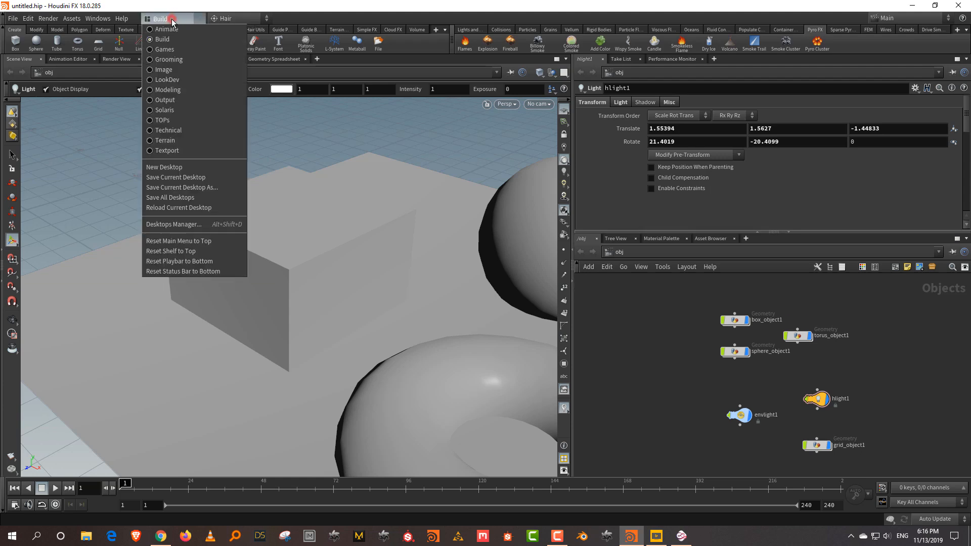
left_click(199, 168)
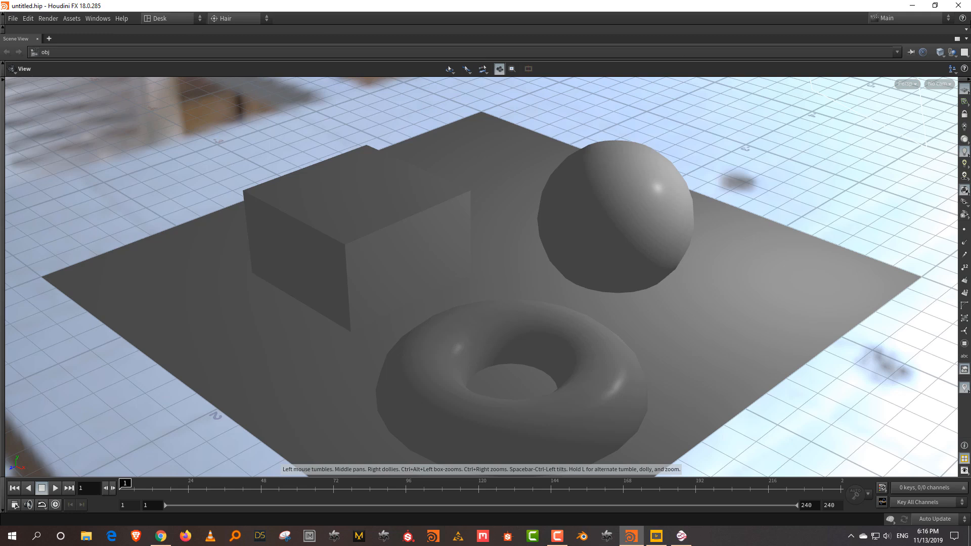
left_click(966, 30)
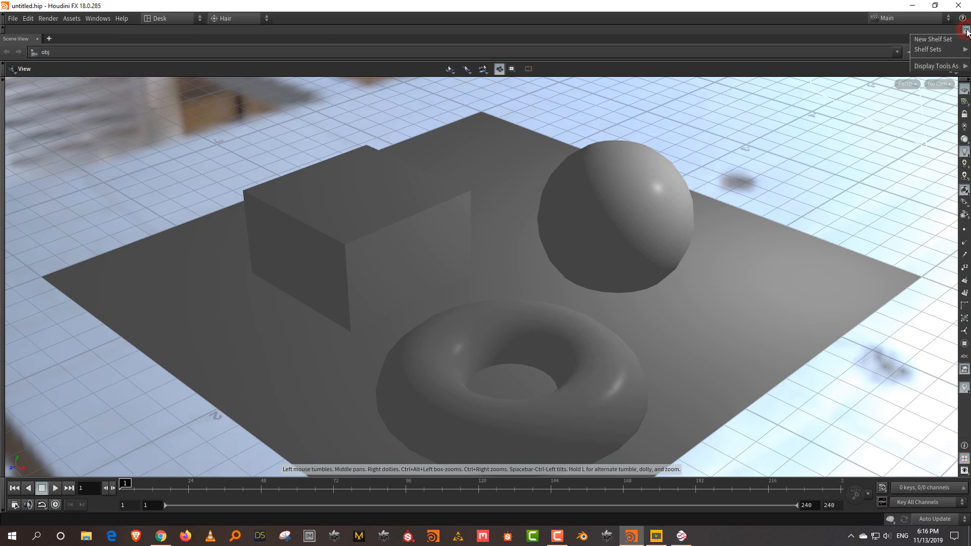
mouse_move(935, 49)
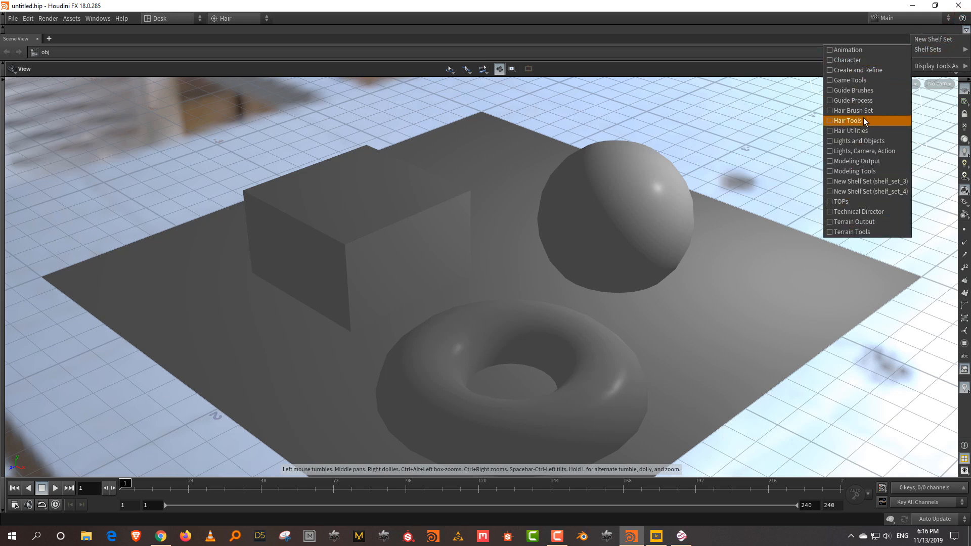
left_click(877, 71)
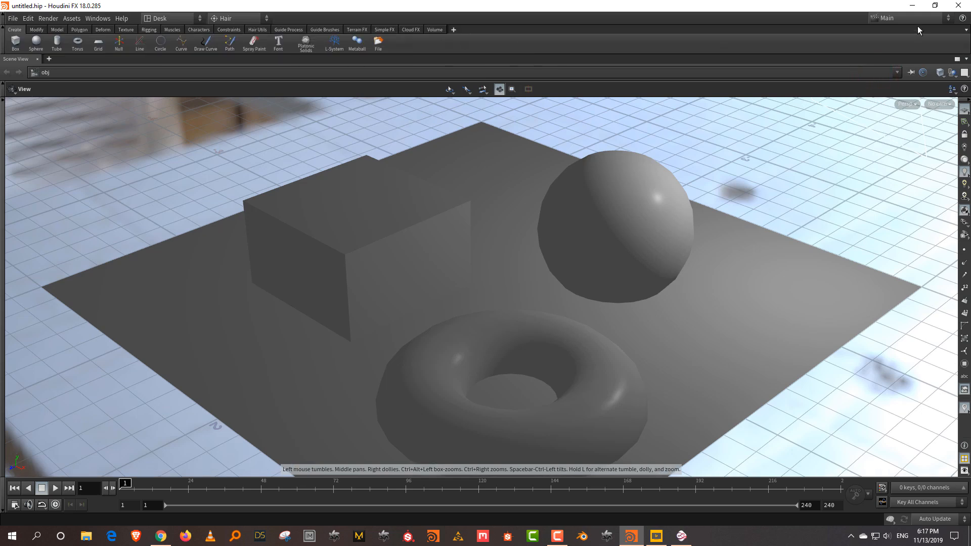
- Add the shelf set holding the lights, collisions and particles tools next to the Create and Refine set
left_click(966, 30)
mouse_move(939, 93)
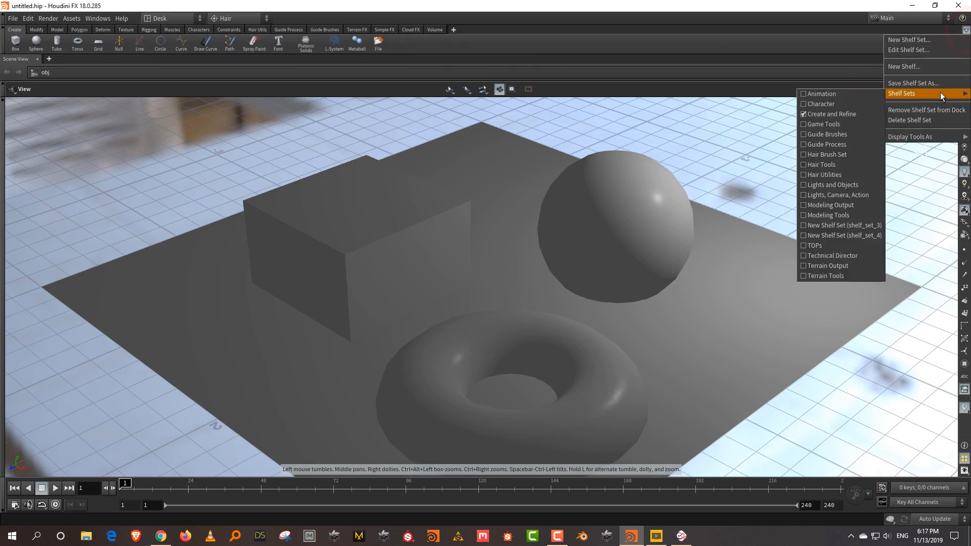
left_click(842, 190)
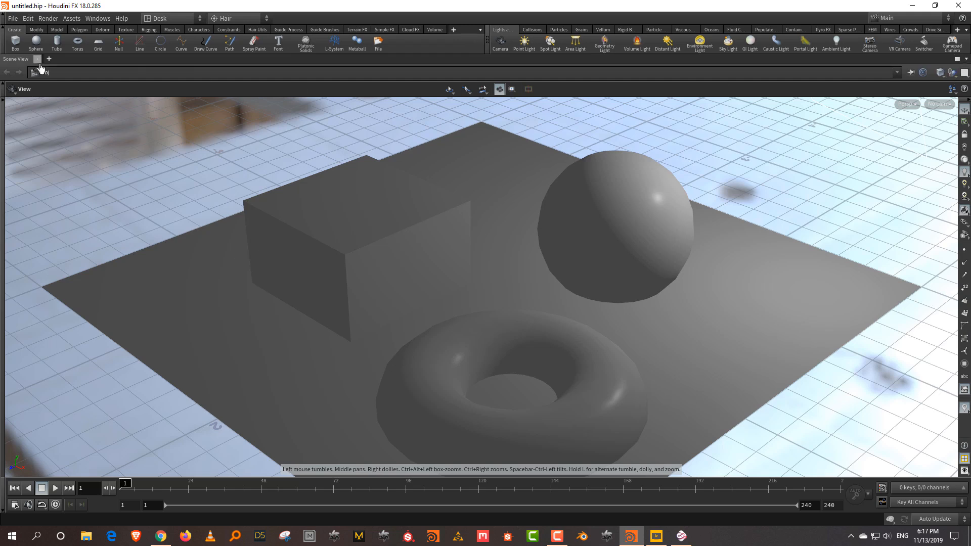
- Split the scene view pane left/right and split the right-hand pane top/bottom
left_click(966, 60)
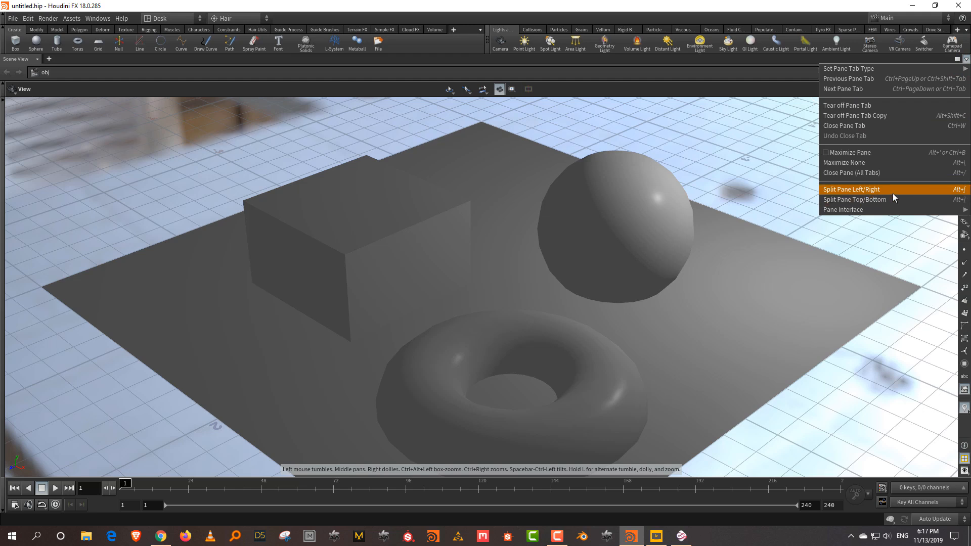
left_click(886, 241)
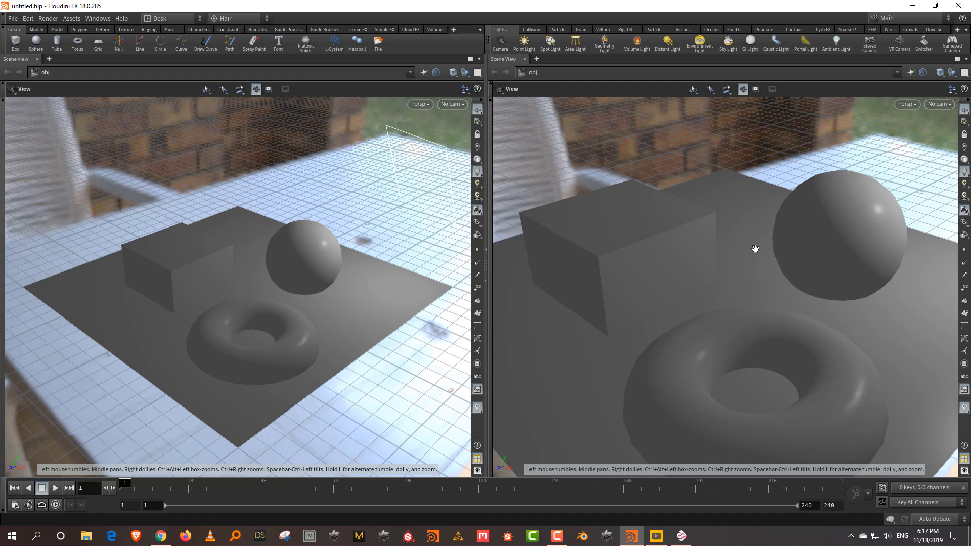
key("alt+bracketright")
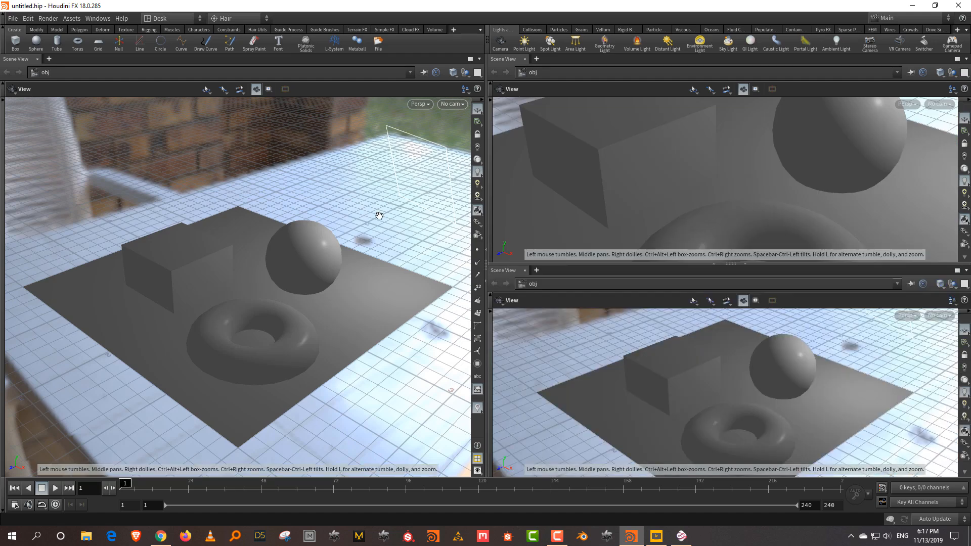
- Try splitting the scene view panes several more times and close the extra panes, keeping one pane beside two stacked ones
key("alt+bracketleft")
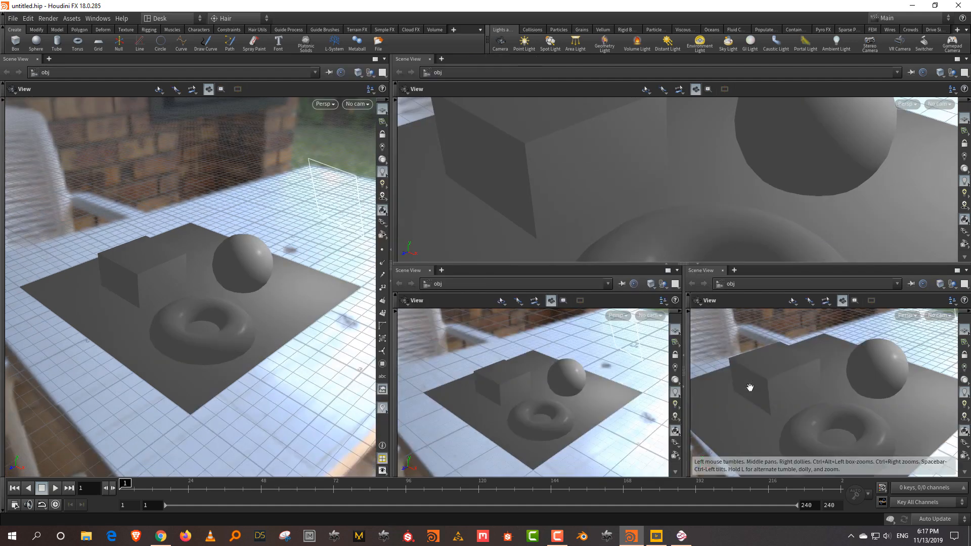
key("alt+bracketleft")
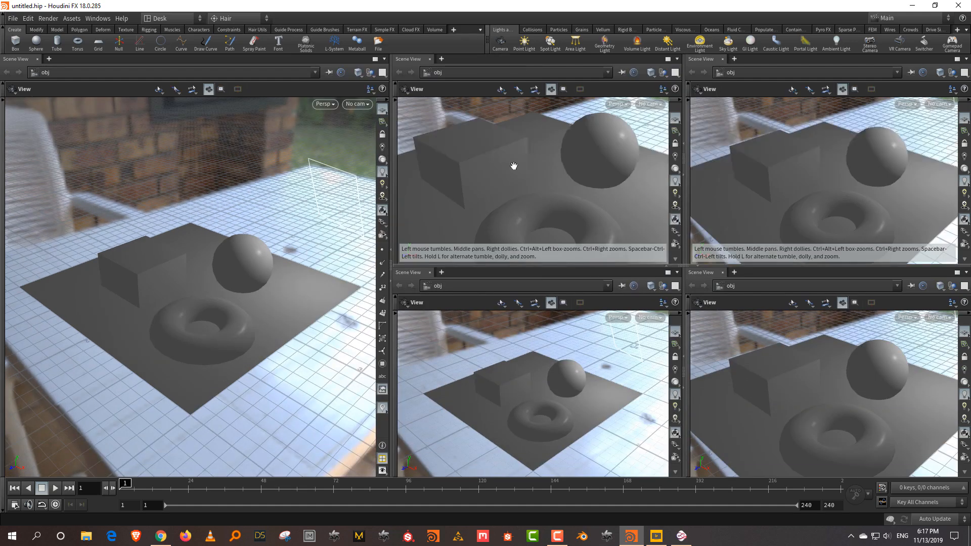
key("alt+bracketleft")
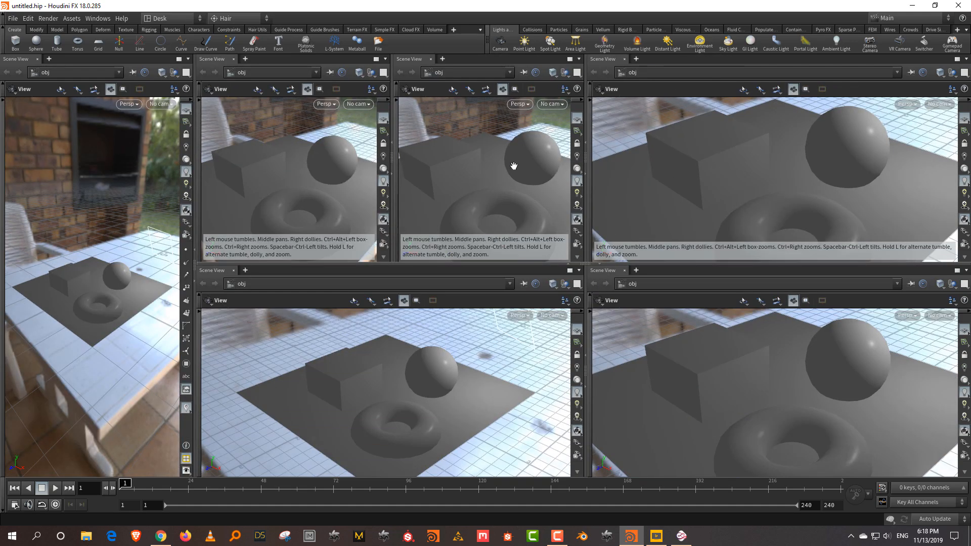
left_click(233, 58)
left_click(328, 59)
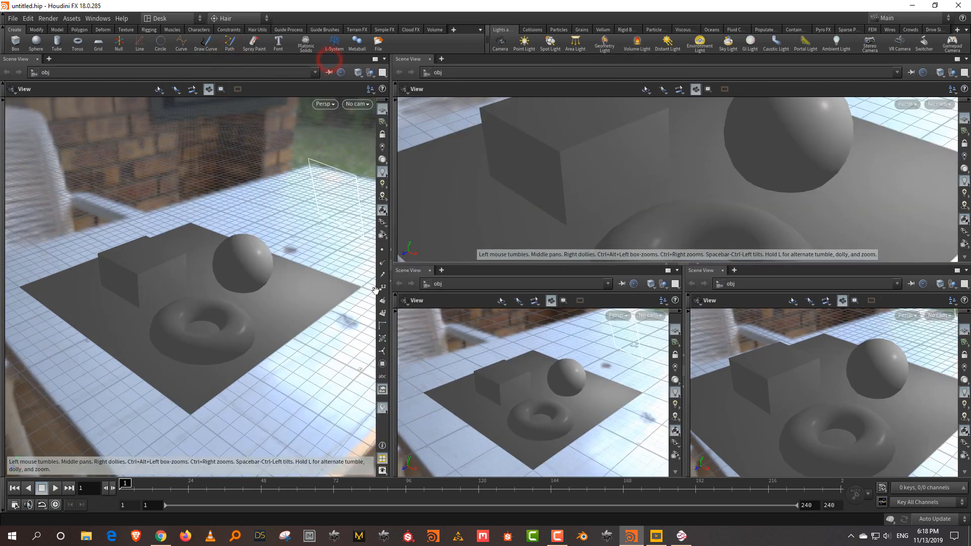
left_click(430, 270)
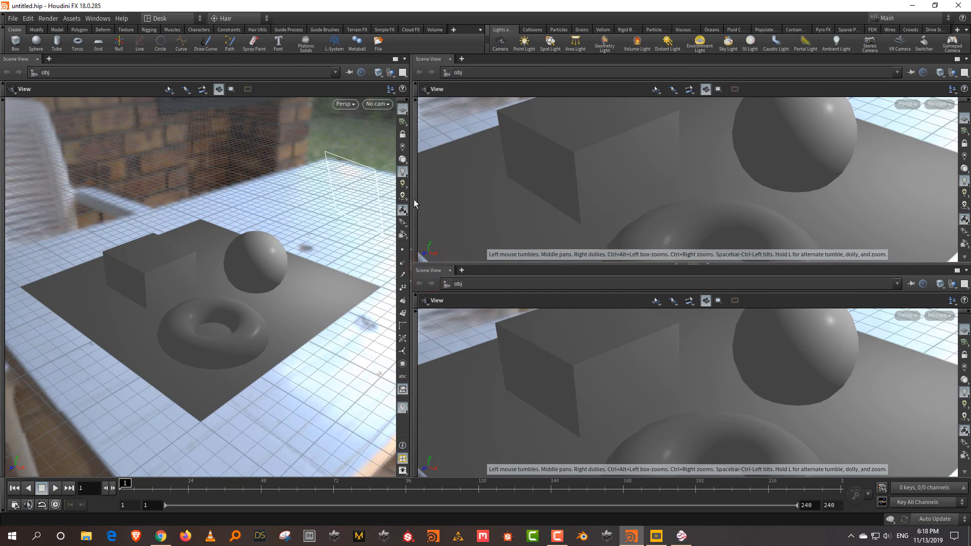
- Widen the large scene view and turn the upper of the two stacked panes into a Parameters pane
left_click_drag(414, 200, 447, 201)
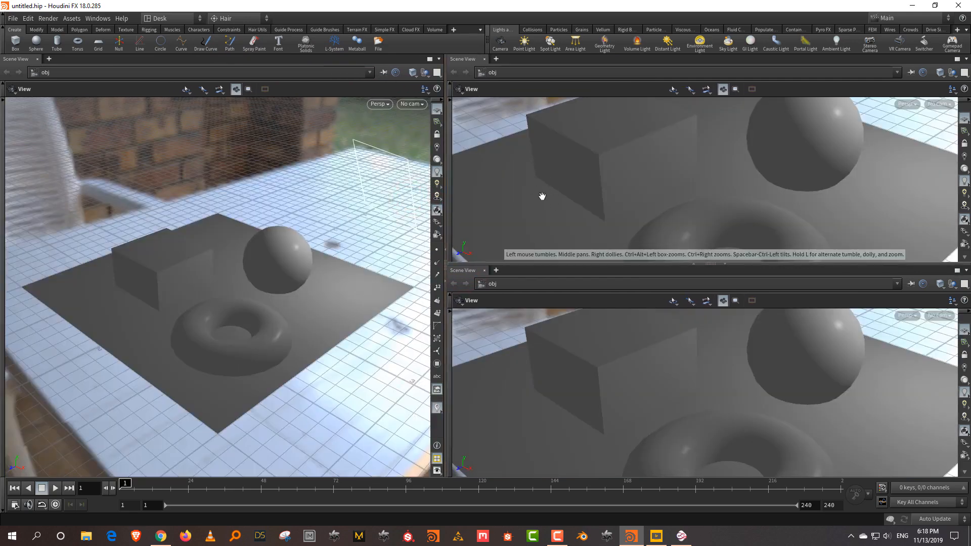
right_click(465, 60)
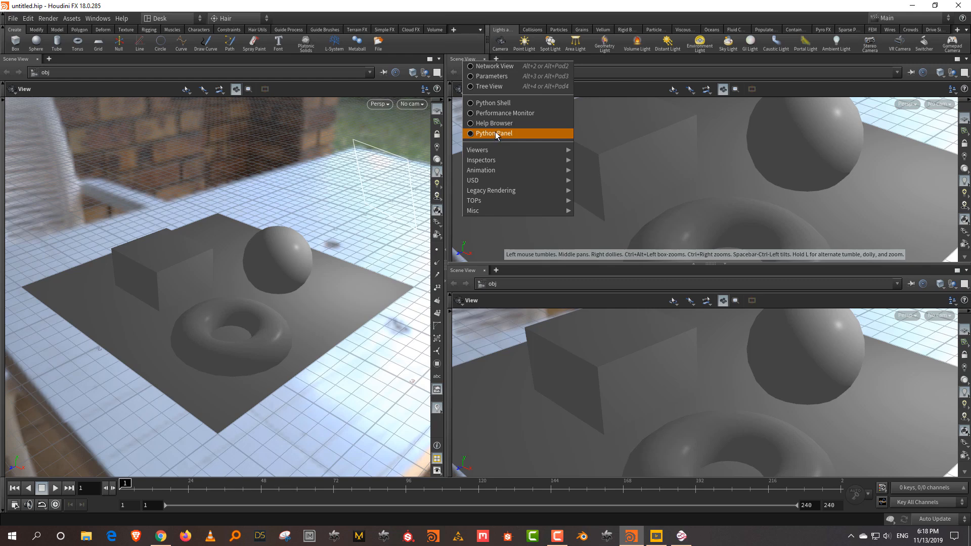
left_click(498, 76)
- Turn the lower stacked pane into a Network View and make it taller by raising the border it shares with the Parameters pane
left_click(468, 271)
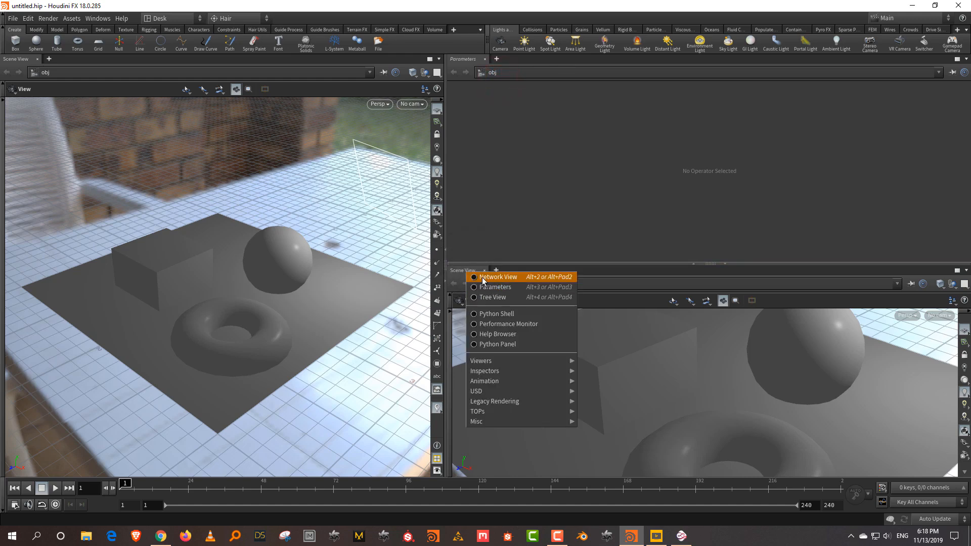
left_click(484, 278)
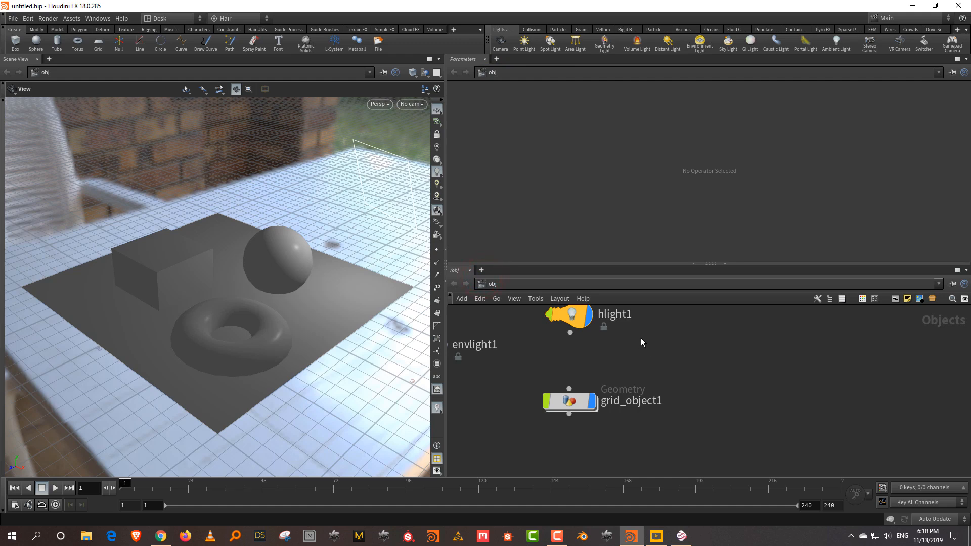
middle_click_drag(641, 337, 760, 399)
scroll(758, 395, "down", 3)
left_click_drag(662, 265, 663, 225)
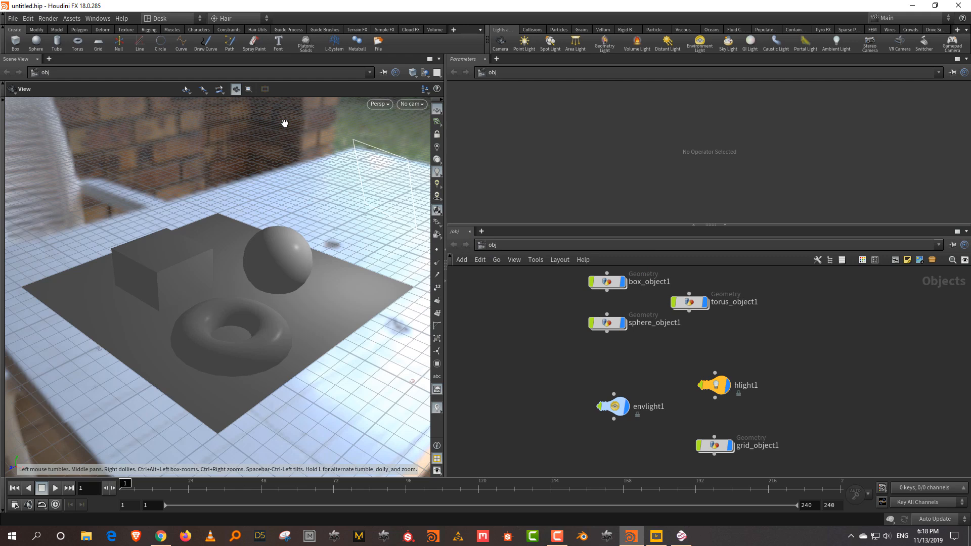
- Add a Python Shell tab to the Parameters pane
left_click(496, 59)
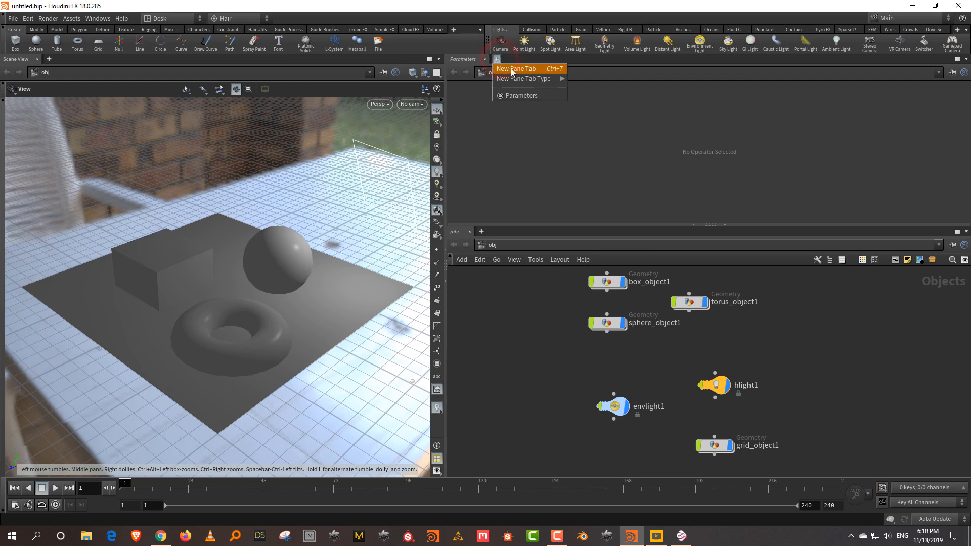
mouse_move(530, 81)
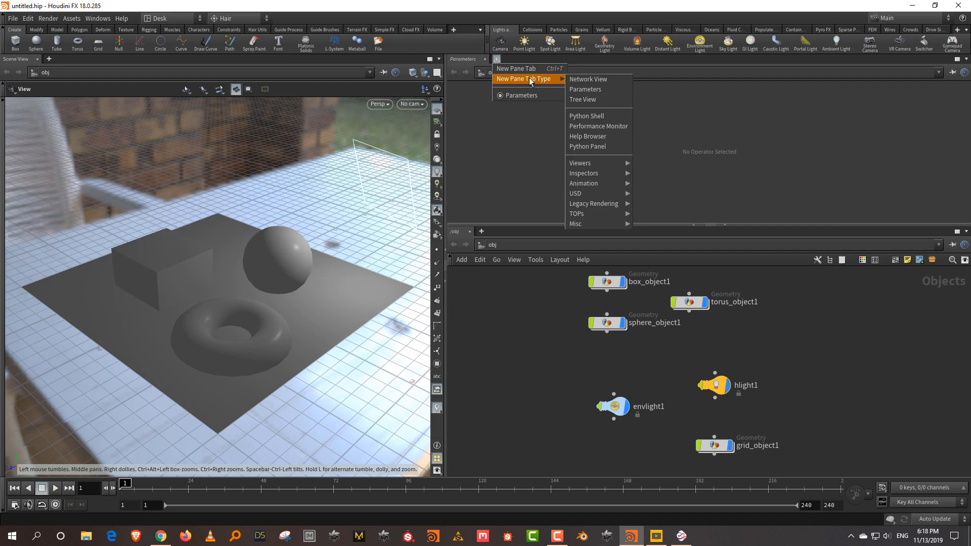
left_click(612, 119)
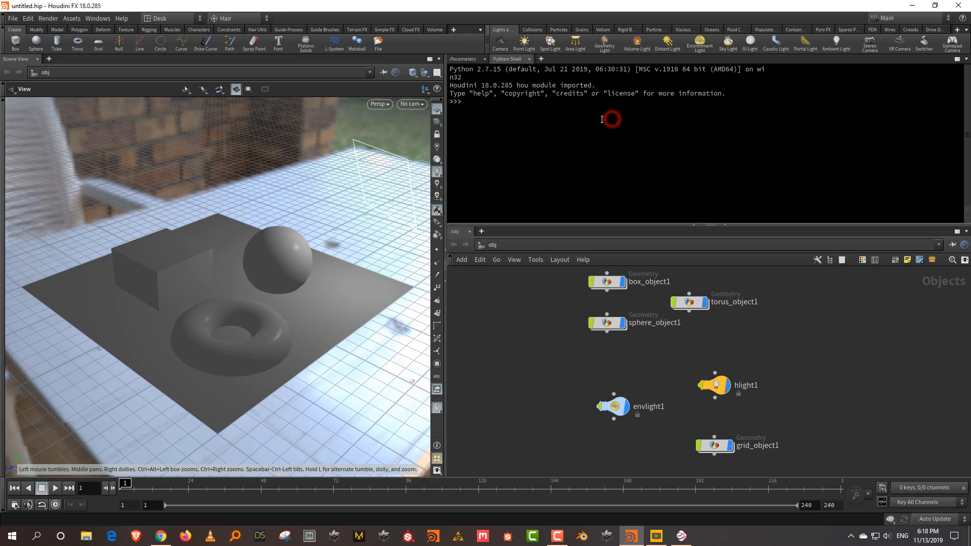
- Try adding a Help Browser tab next to the Python Shell tab and close it
left_click(539, 57)
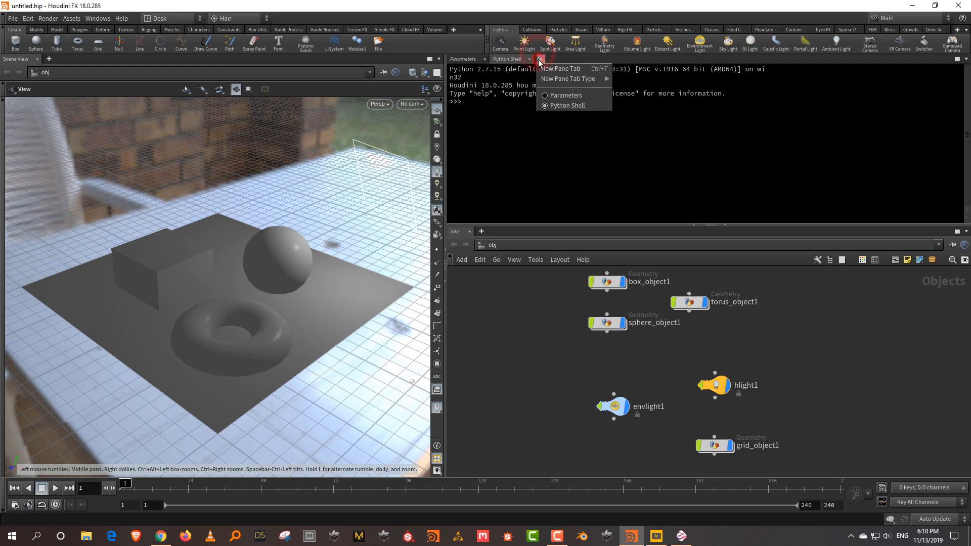
mouse_move(570, 80)
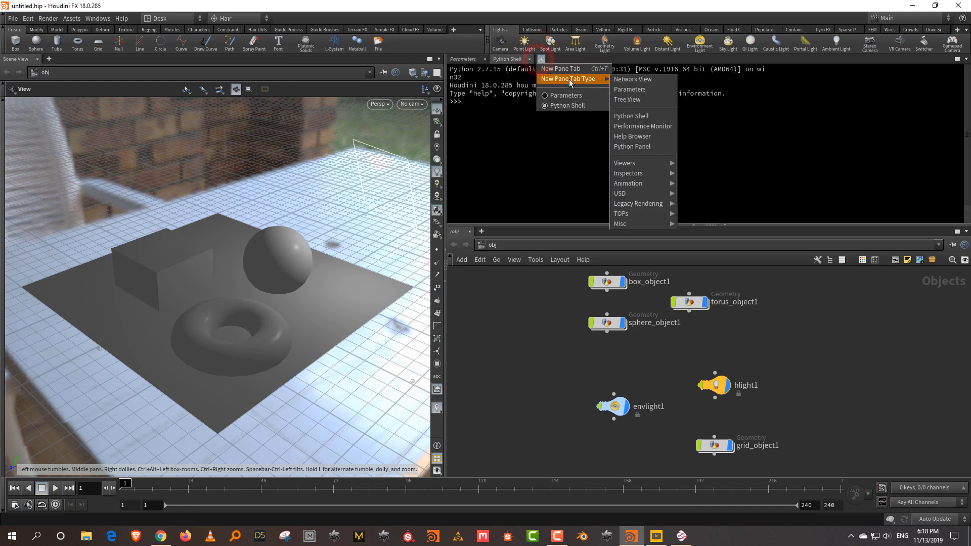
left_click(655, 137)
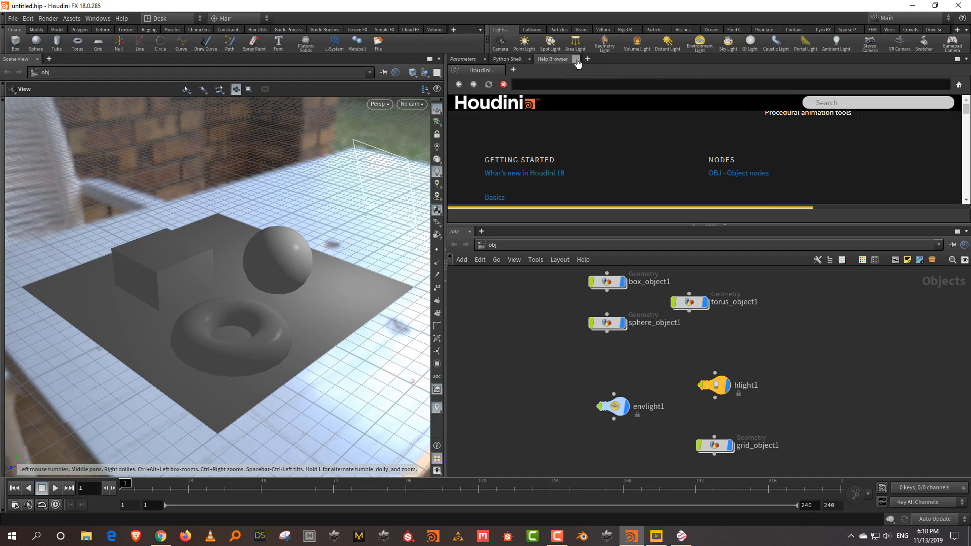
left_click(576, 60)
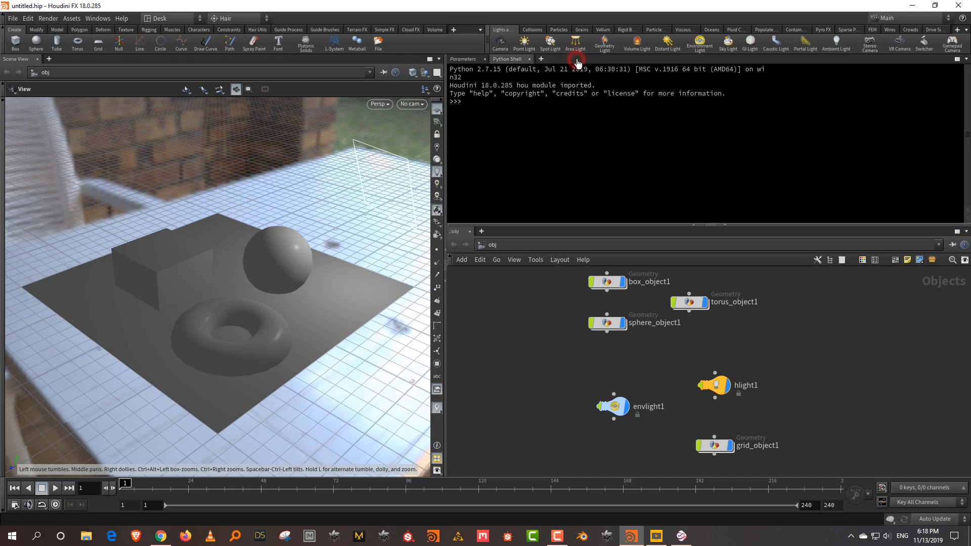
- Move the Python Shell tab into the scene view pane and close the tab there
left_click_drag(503, 61, 453, 58)
left_click_drag(515, 62, 463, 60)
left_click_drag(70, 63, 69, 60)
left_click_drag(520, 64, 473, 61)
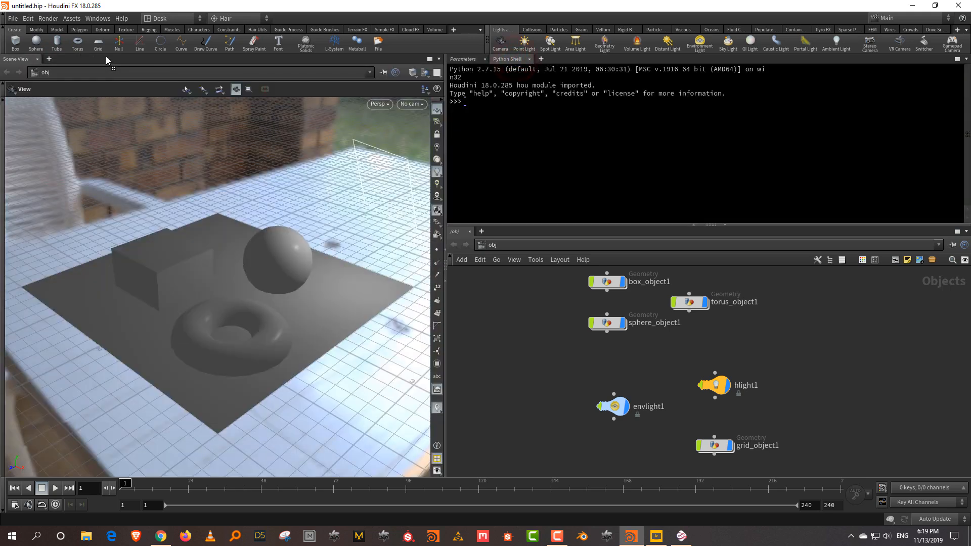
left_click_drag(523, 59, 29, 62)
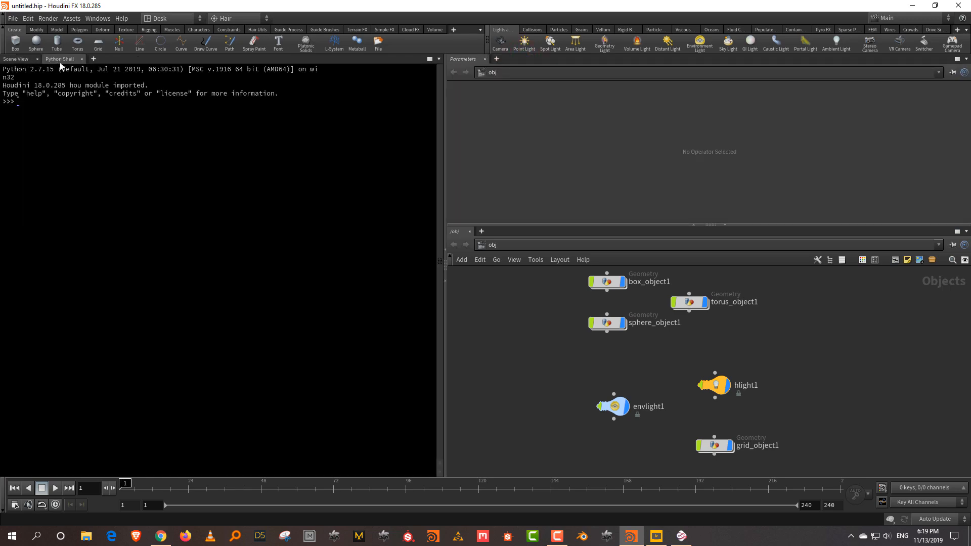
left_click(81, 59)
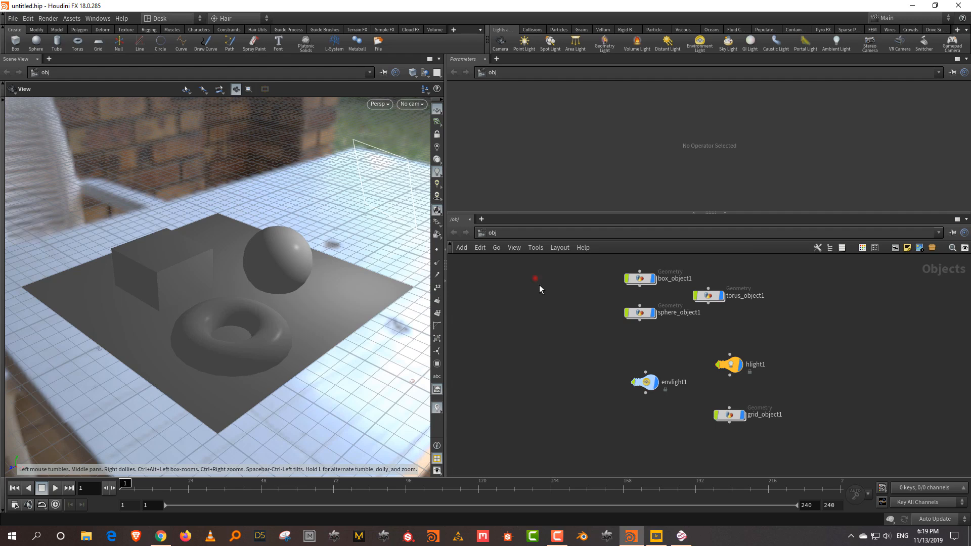
- Select all the geometry and light objects in the network and delete them
left_click_drag(572, 276, 883, 471)
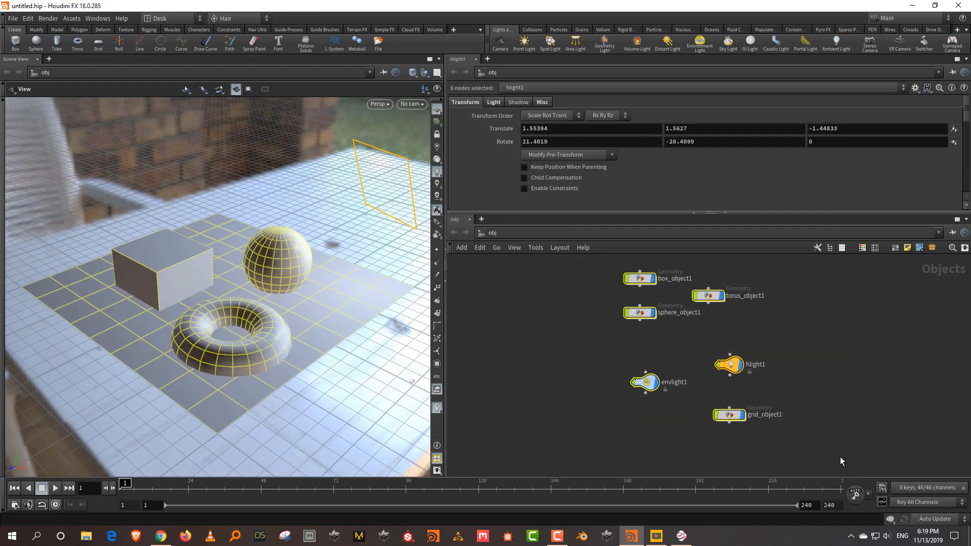
left_click(832, 388)
left_click_drag(576, 265, 838, 456)
key("Delete")
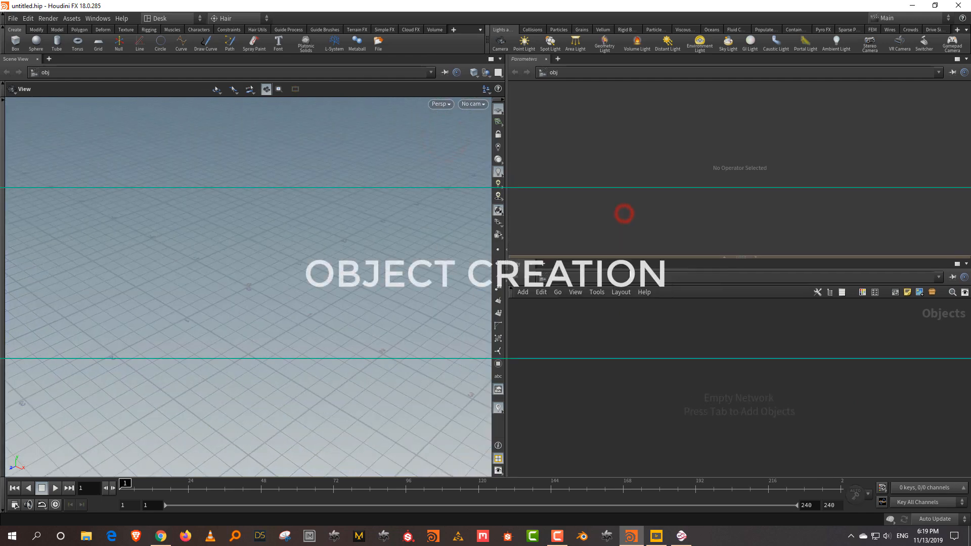
- Create a polygon box at about the origin in the scene view
left_click(662, 364)
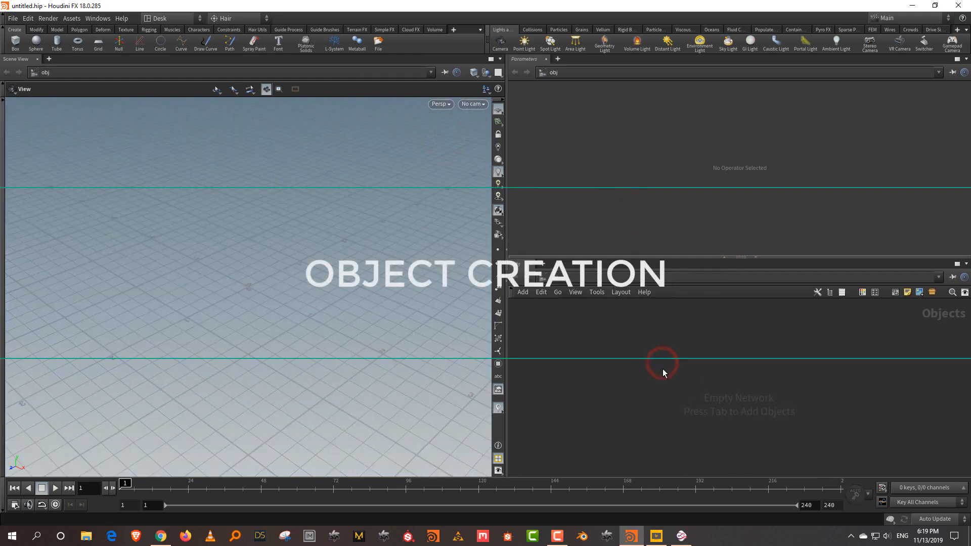
left_click(15, 43)
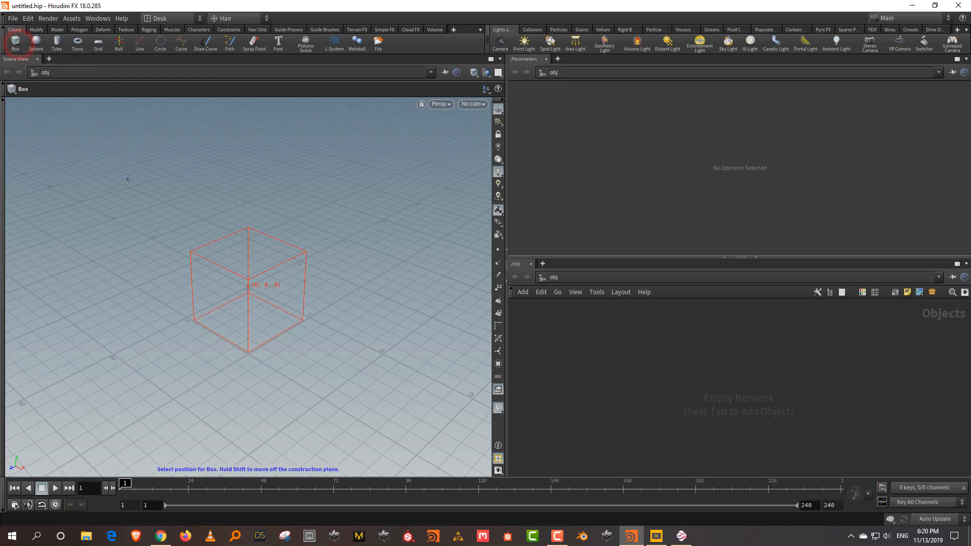
left_click(249, 289)
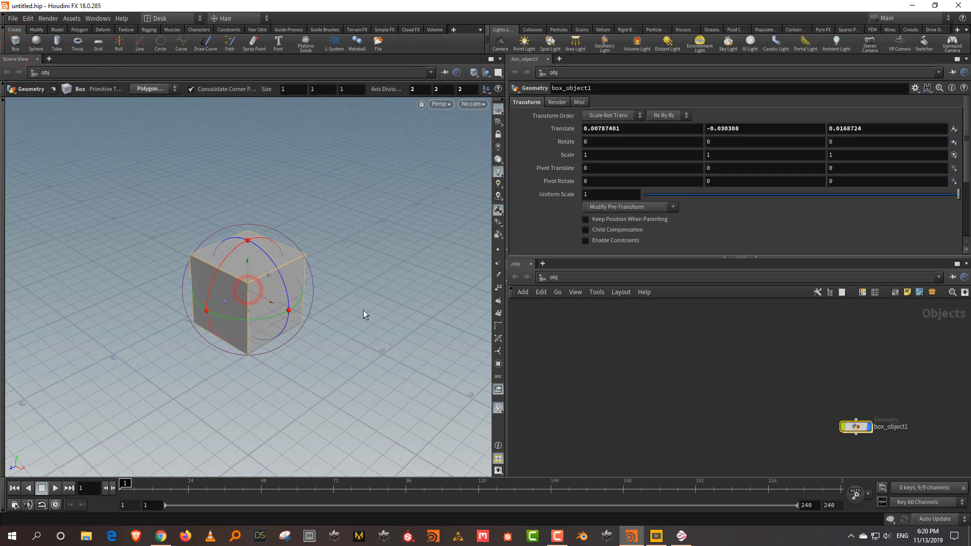
- Reposition the box's node in the network and move the box in the scene to about X -1.87, Z -0.55
left_click_drag(851, 427, 719, 368)
left_click_drag(776, 342, 667, 423)
left_click_drag(729, 374, 673, 370)
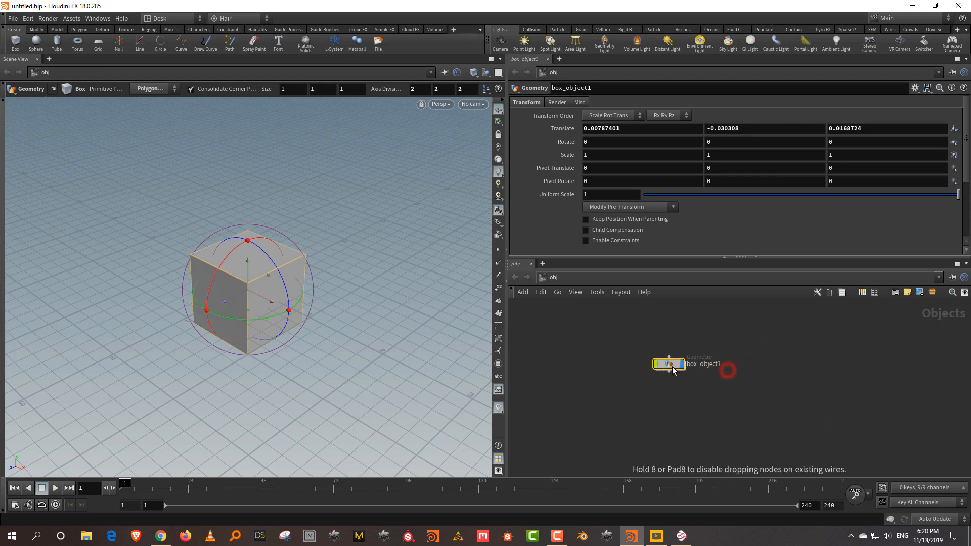
left_click(740, 326)
left_click_drag(249, 310, 183, 253)
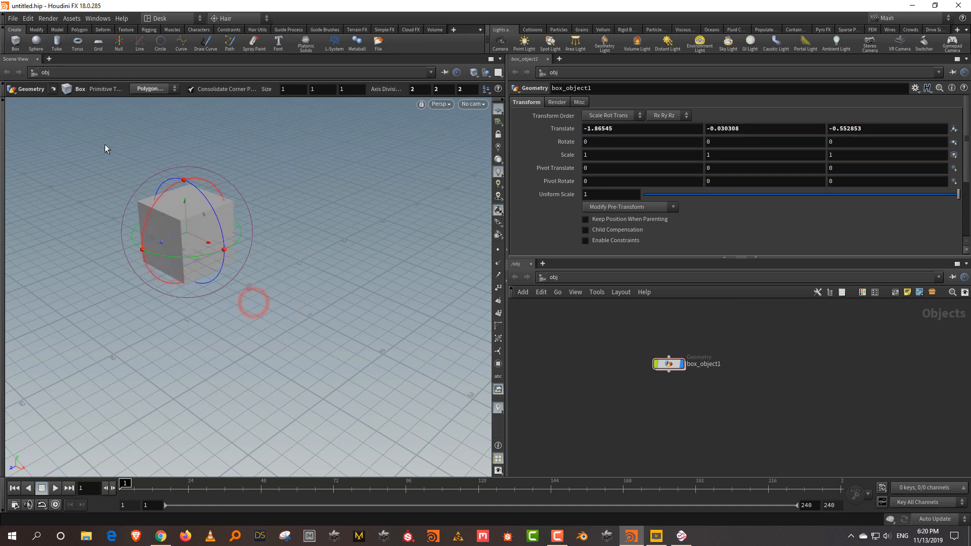
- Add a sphere moved to about X -0.04, Z -1.79, and place a second box above the first one
left_click(36, 42)
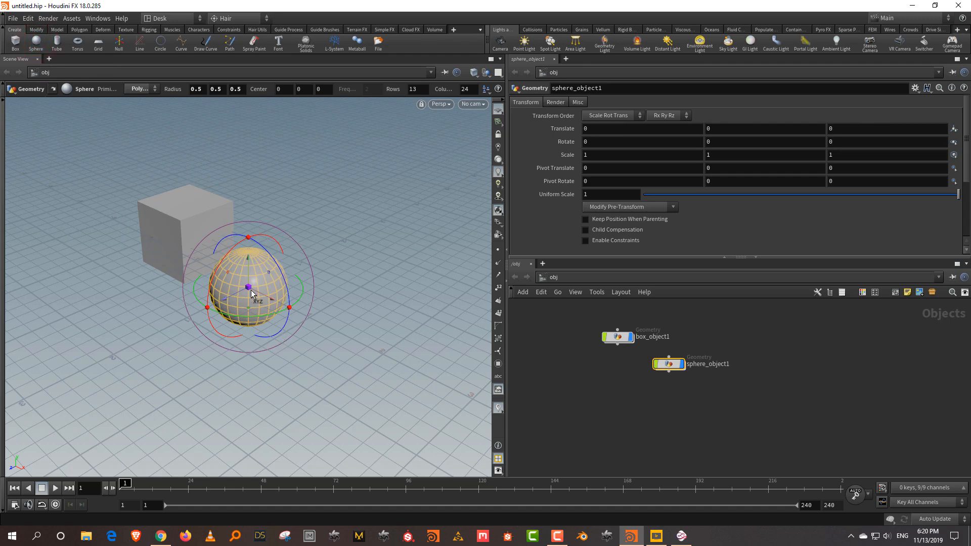
left_click_drag(251, 293, 339, 250)
left_click(15, 42)
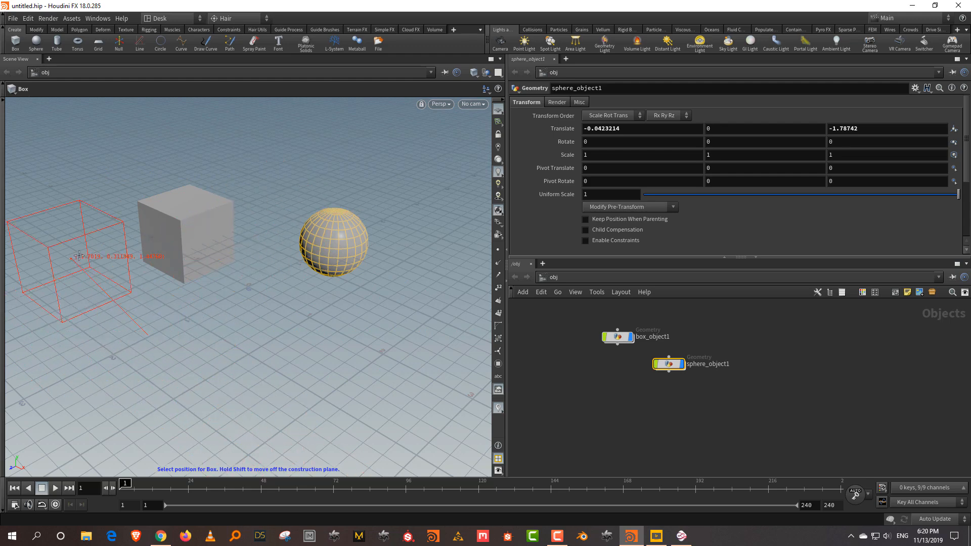
left_click(137, 155)
left_click_drag(284, 258, 285, 287)
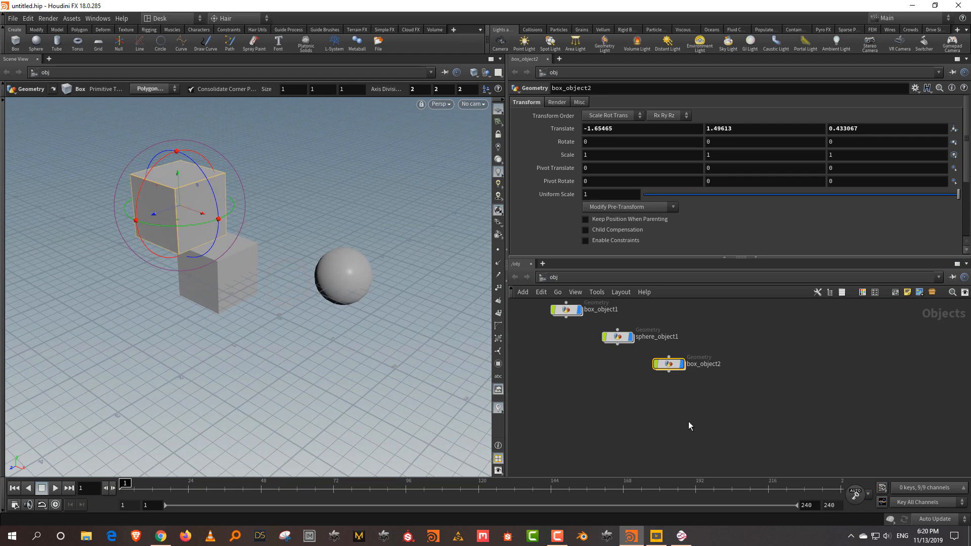
- Select both box nodes and the sphere node in the network and delete them
middle_click_drag(684, 414, 757, 472)
left_click_drag(596, 333, 787, 438)
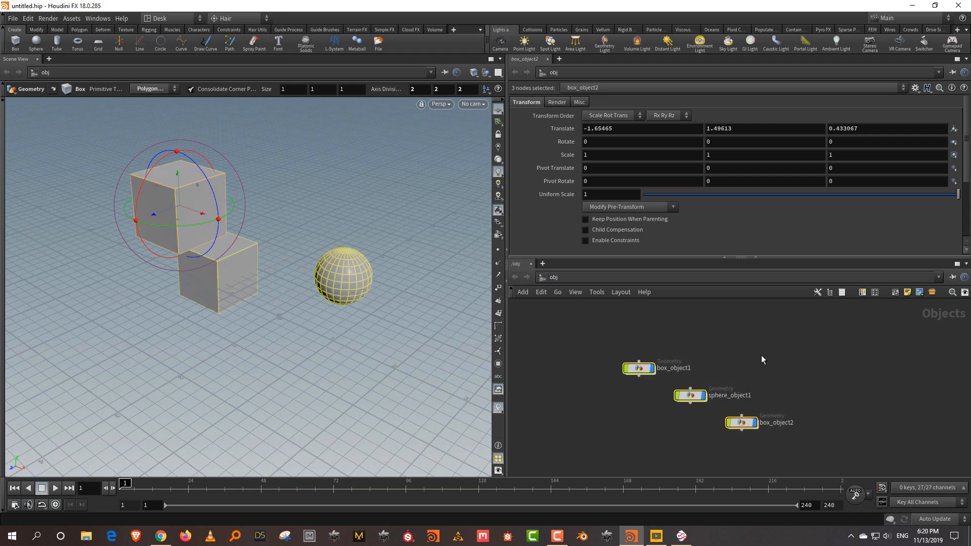
key("Delete")
- Create a box and a sphere at the origin, moving the box to about X -1.83 and the sphere to about X 0.32, Z -0.92
left_click(10, 39, "ctrl")
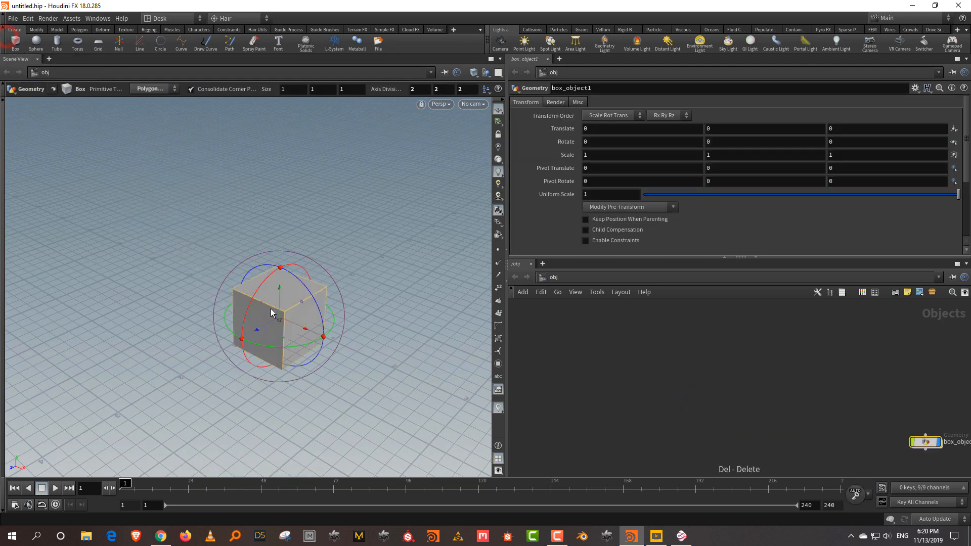
left_click_drag(306, 328, 212, 293)
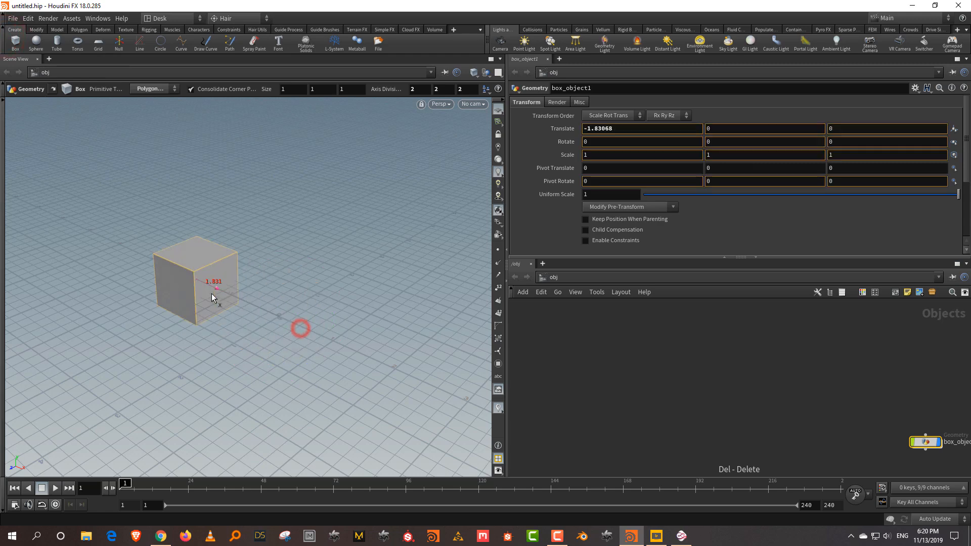
left_click(36, 44, "ctrl")
left_click_drag(282, 336, 336, 319)
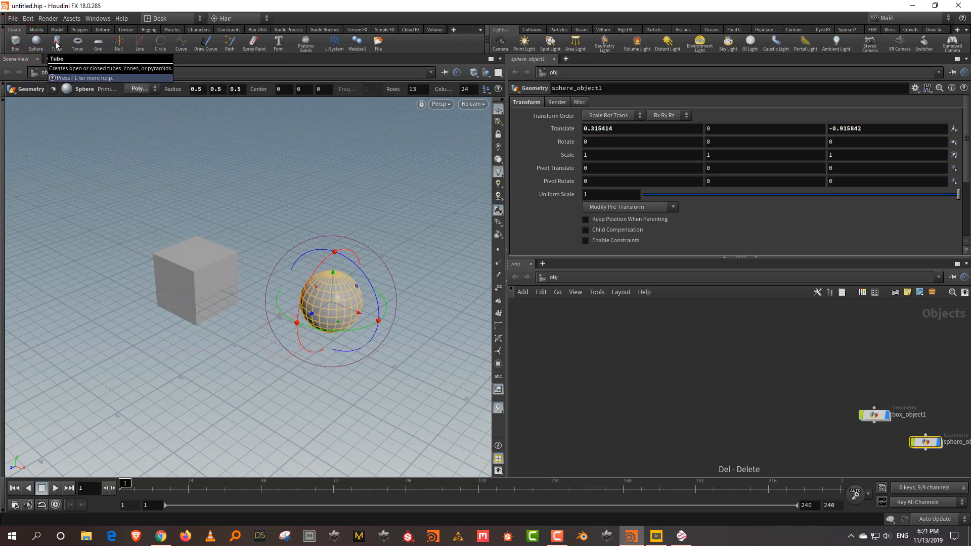
- Create a tube at the origin, move it to about X 0.50, Z 1.21, and lay out all nodes within the network view
left_click(56, 44, "ctrl")
left_click_drag(282, 337, 253, 395)
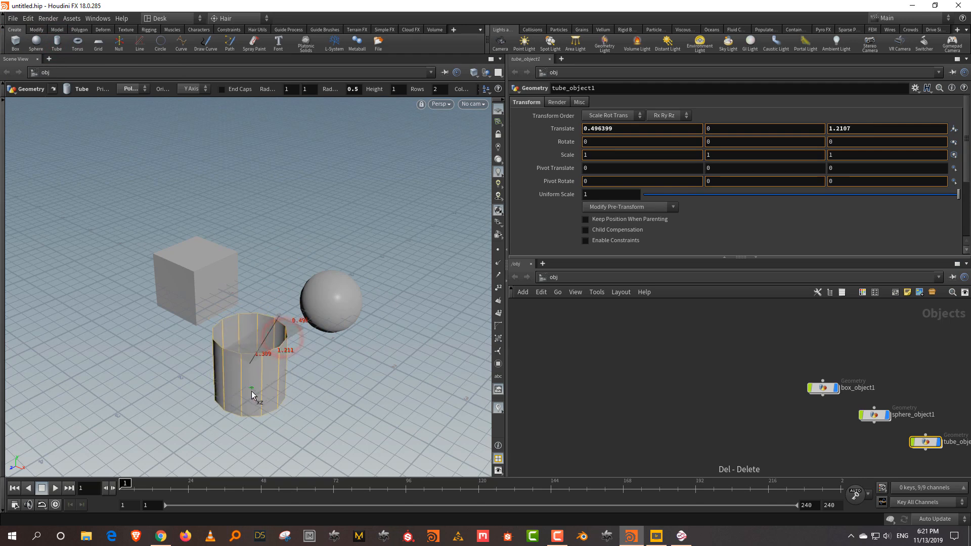
key("l")
key("h")
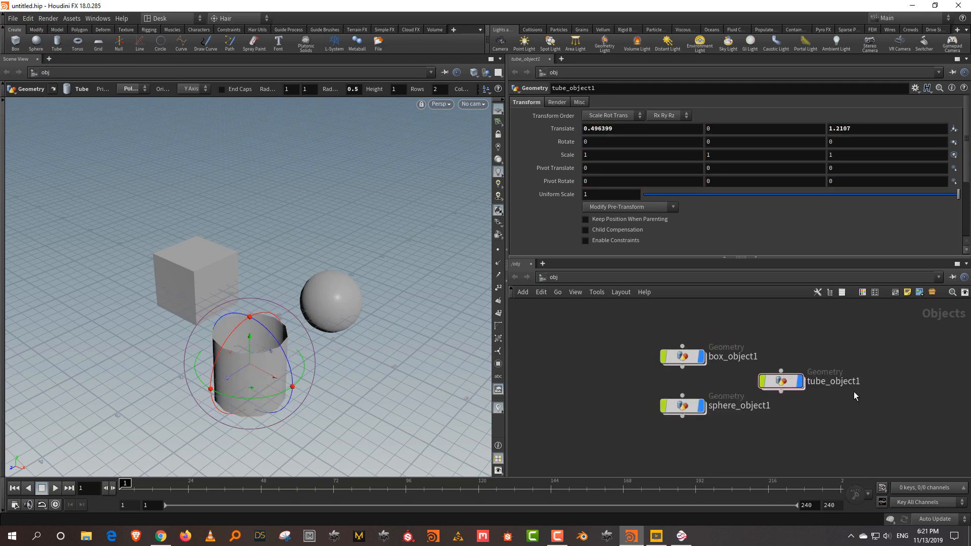
- Show the scene view's selection and transform toolbar, disable secure selection and try picking the box
left_click(322, 286)
left_click(565, 336)
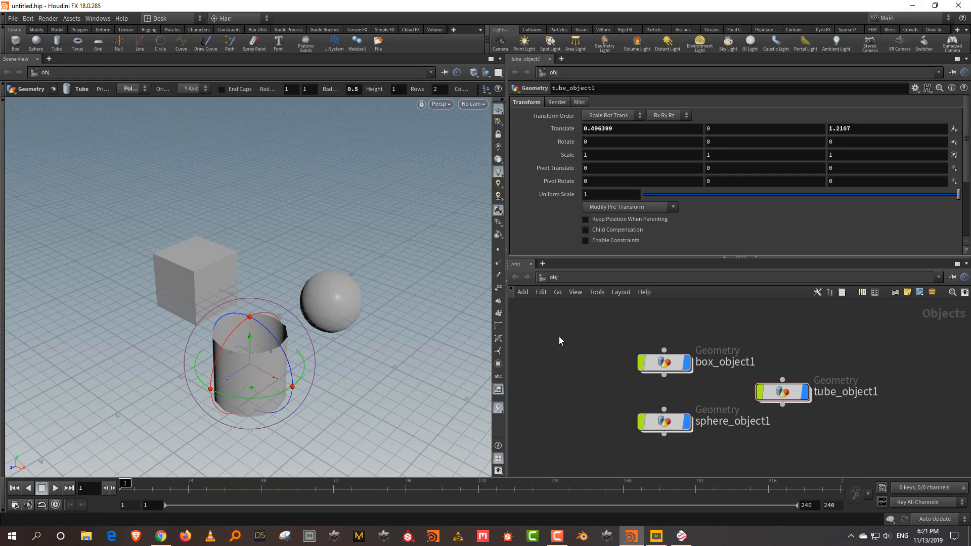
left_click(3, 140)
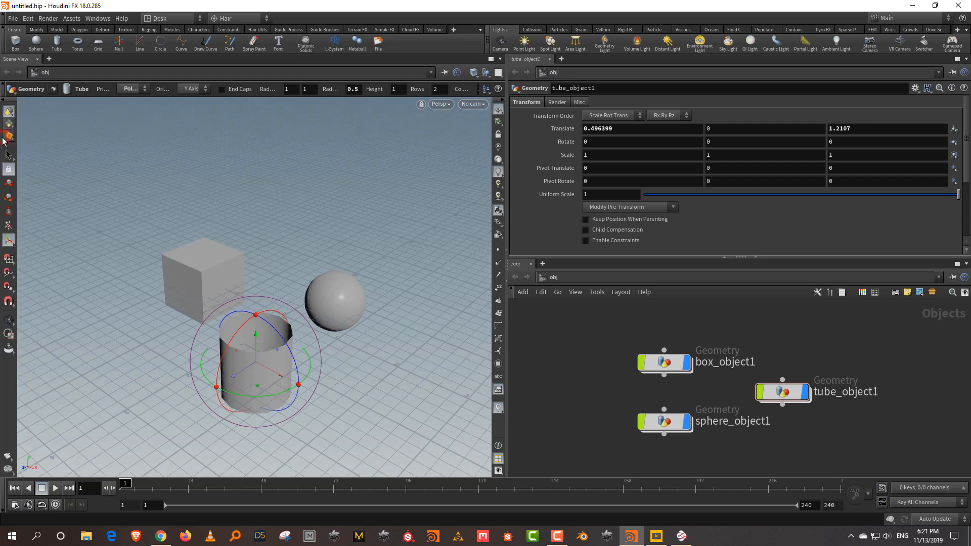
left_click(9, 171)
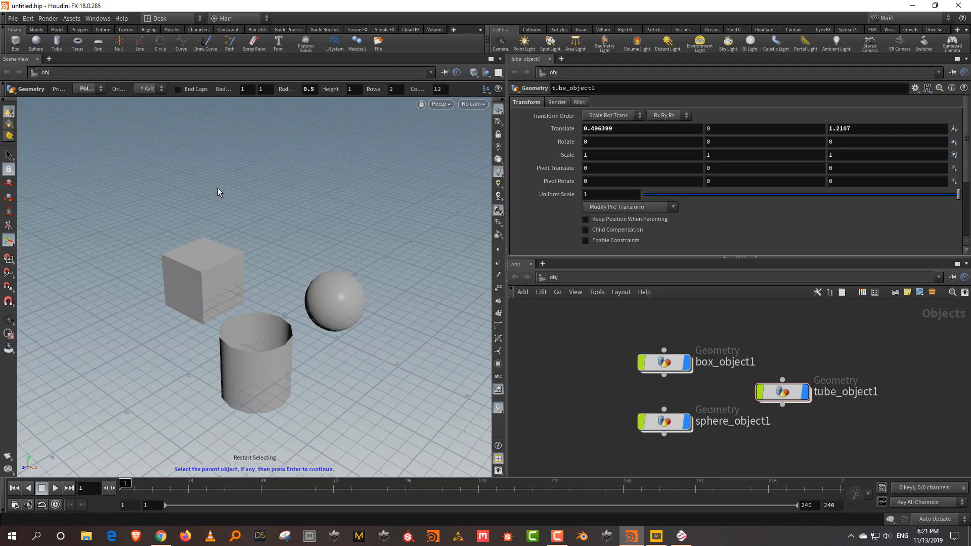
left_click(177, 280)
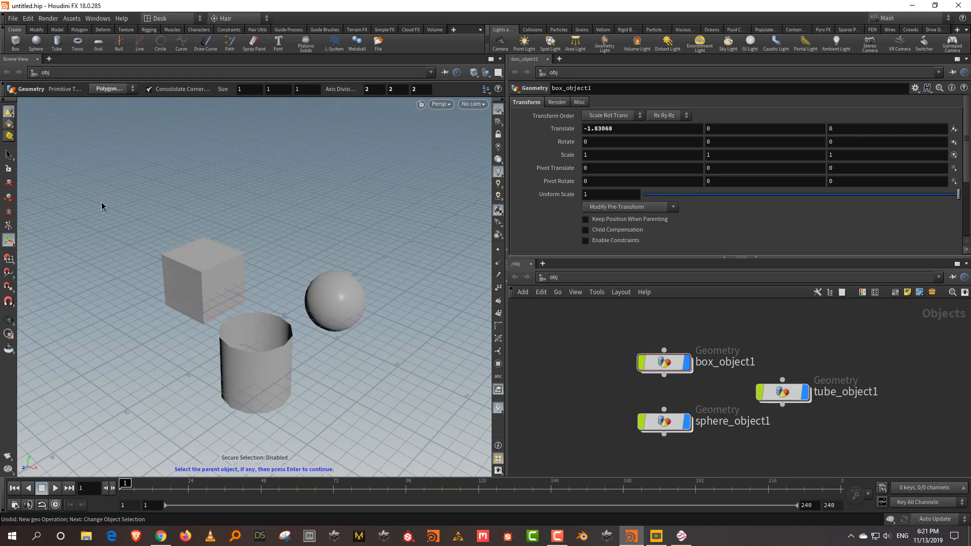
- Toggle secure selection on and off several times, leaving it disabled
key("grave")
key("grave")
key("grave")
key("grave")
key("grave")
key("grave")
key("grave")
key("grave")
left_click(8, 171)
left_click(7, 171)
- Select the box and the sphere in turn, try the sphere's Move, Rotate and Scale handles, and reposition the sphere with the Move tool
left_click(203, 286)
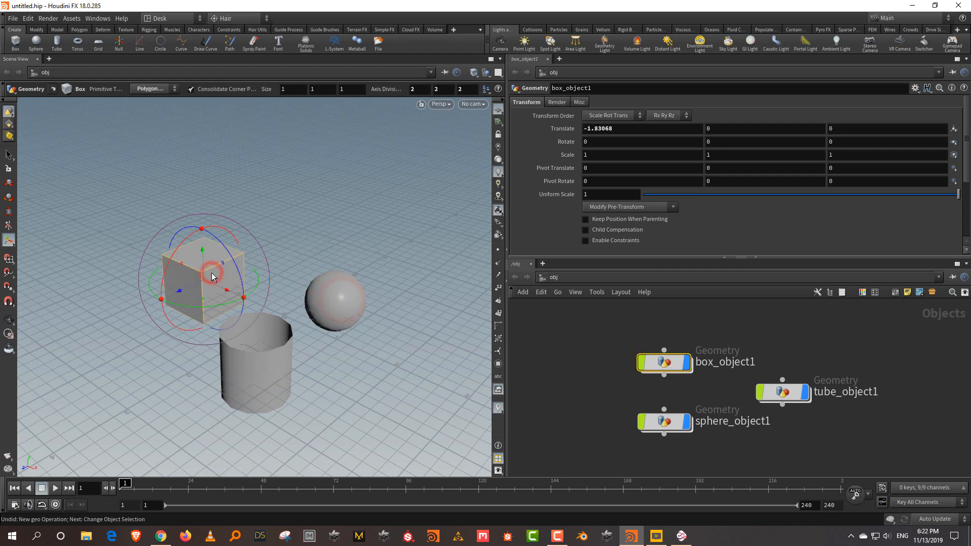
left_click(320, 304)
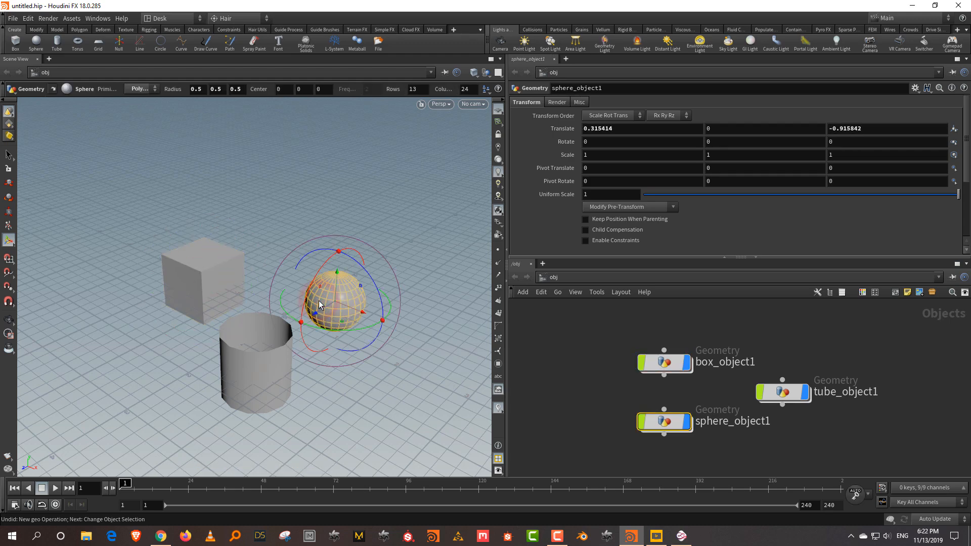
key("t")
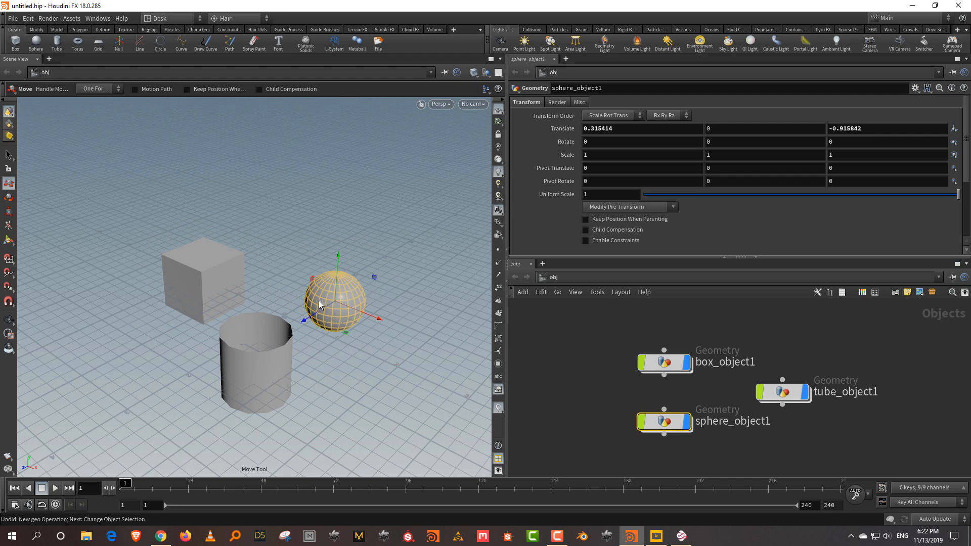
key("r")
key("e")
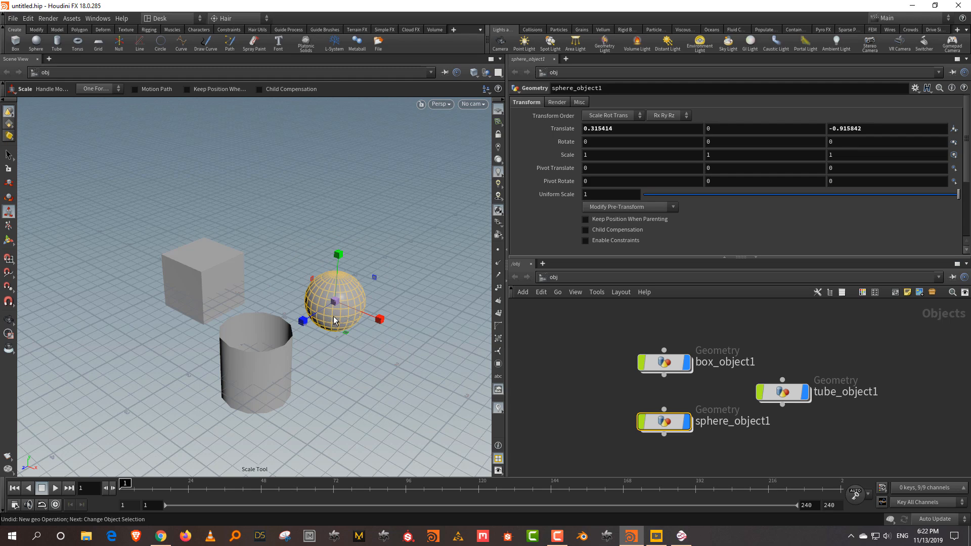
key("t")
left_click_drag(340, 269, 388, 251)
- Try rotating the box freely and about single axes with the Rotate tool, and undo each rotation
left_click(209, 280)
key("r")
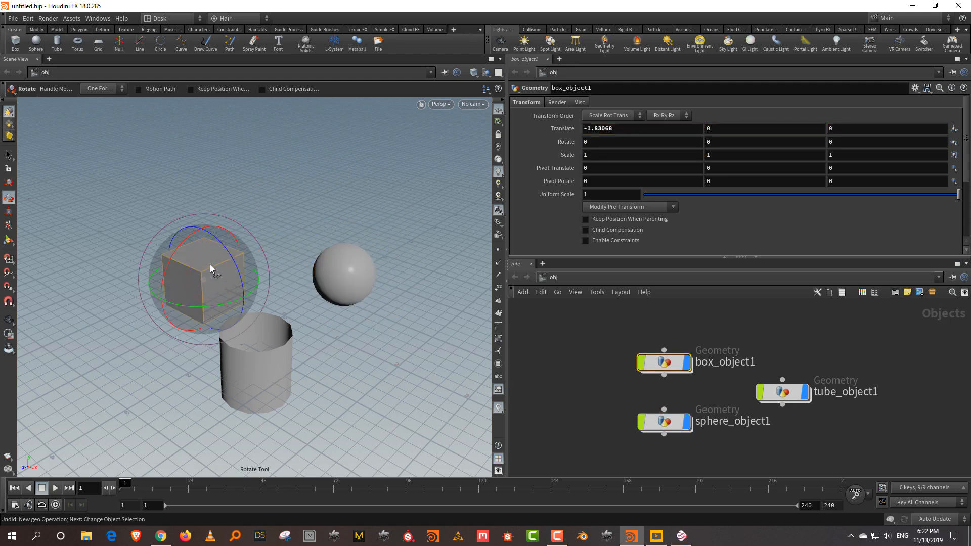
mouse_move(201, 256)
left_mouse_down()
mouse_move(219, 307)
mouse_move(173, 252)
mouse_move(220, 258)
mouse_move(223, 281)
mouse_move(208, 262)
left_mouse_up()
key("ctrl+z")
left_click_drag(250, 235, 187, 246)
key("ctrl+z")
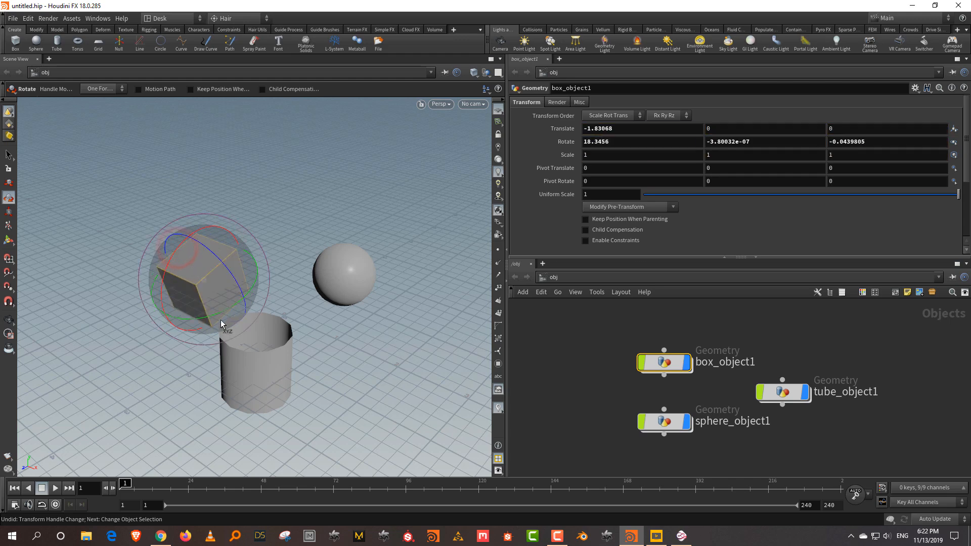
left_click_drag(222, 313, 229, 305)
key("ctrl+z")
key("ctrl+z")
- Try scaling the tube along its X and Y axes with the Scale tool, undo the changes and clear the selection
left_click(287, 378)
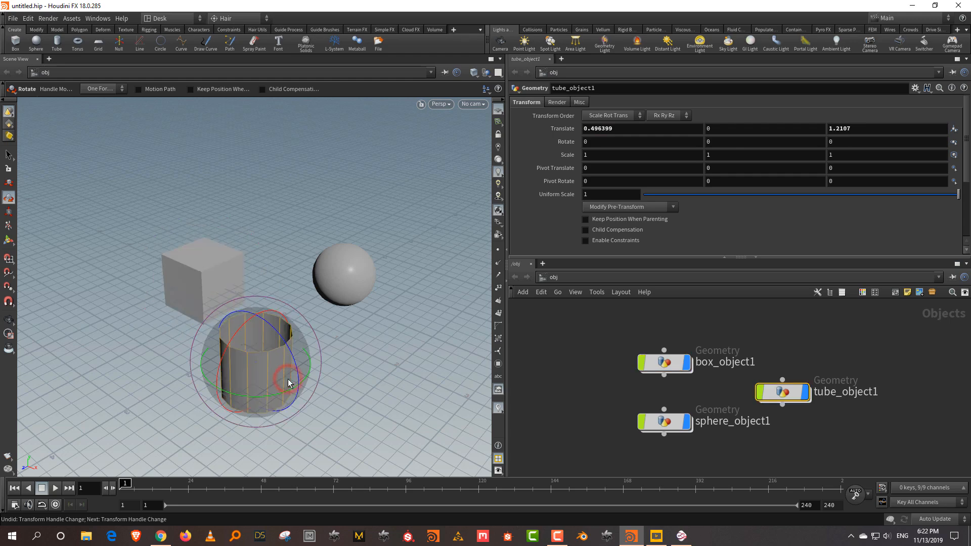
key("e")
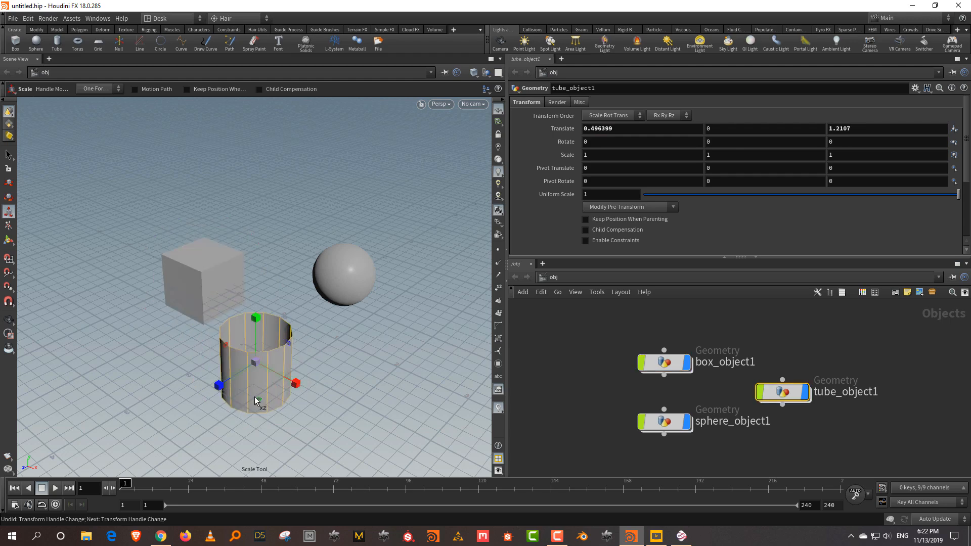
left_click_drag(296, 383, 252, 375)
key("ctrl+z")
key("ctrl+z")
key("ctrl+z")
left_click_drag(258, 318, 256, 279)
key("ctrl+z")
left_click(529, 319)
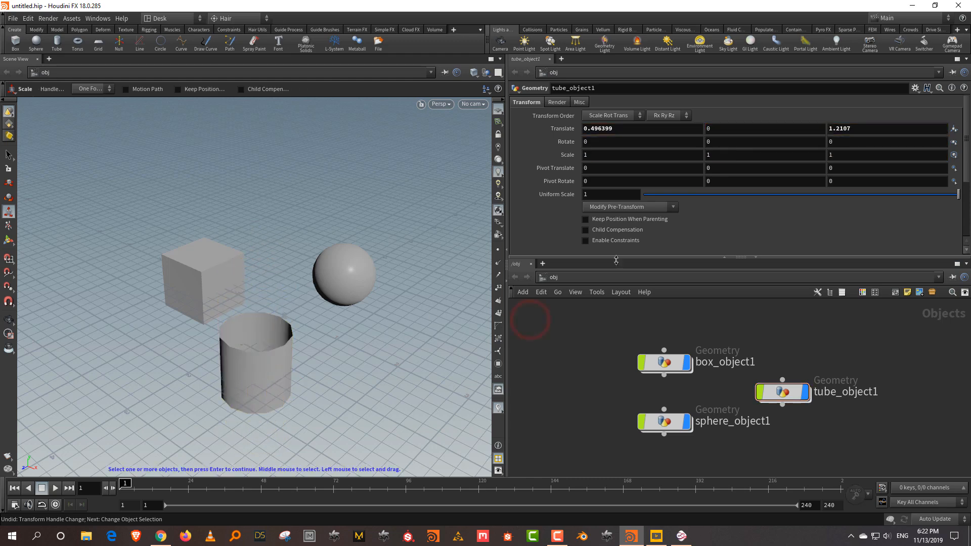
- Enlarge the network editor by shrinking the parameter pane's height and the scene view's width
left_click_drag(617, 260, 615, 213)
left_click(582, 287)
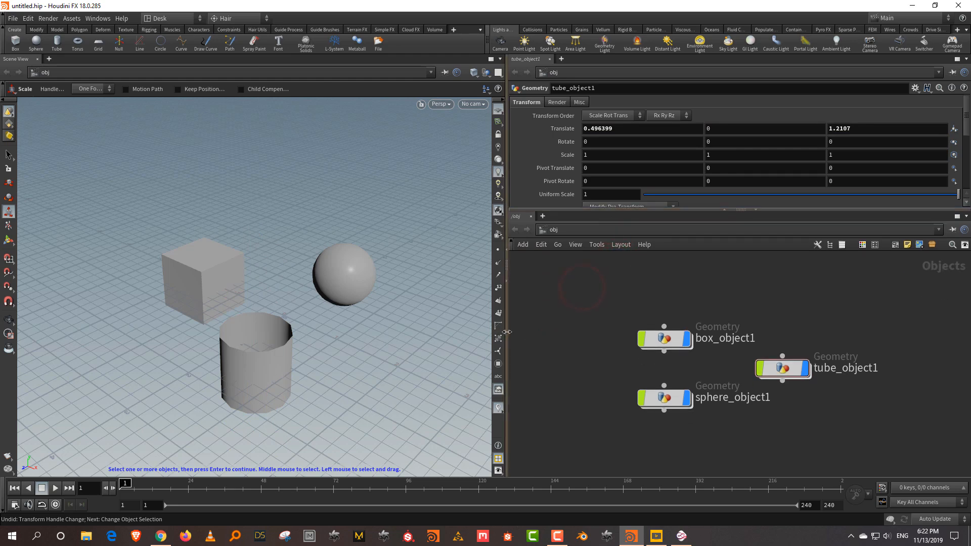
left_click_drag(501, 334, 449, 333)
left_click(499, 278)
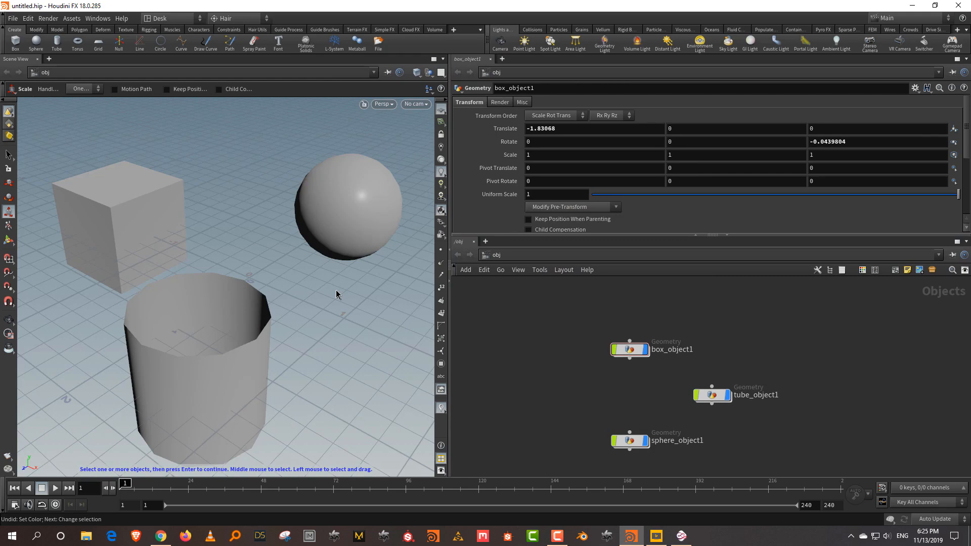
- Select the box, the sphere and the tube one after another in the scene view and clear the selection
left_click(182, 218)
left_click(331, 216)
left_click(226, 384)
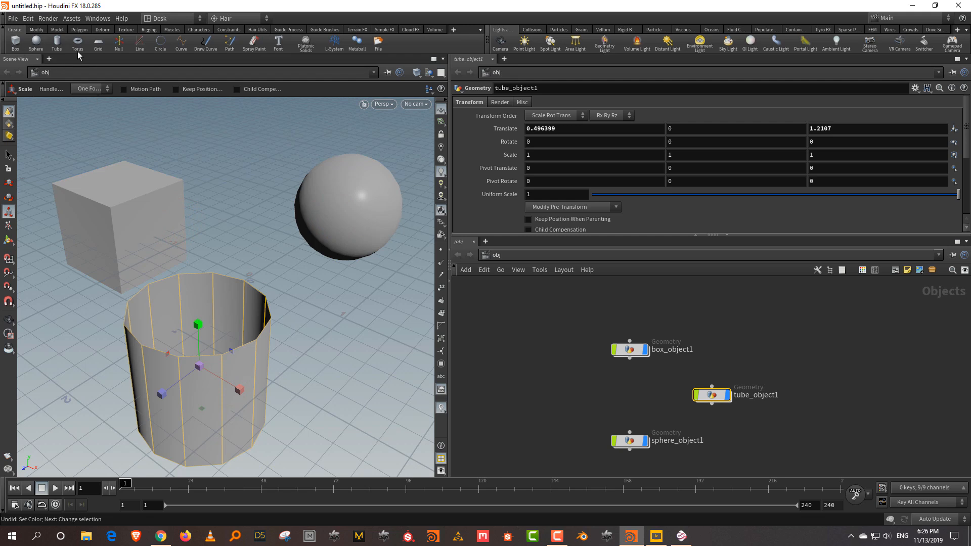
left_click(545, 317)
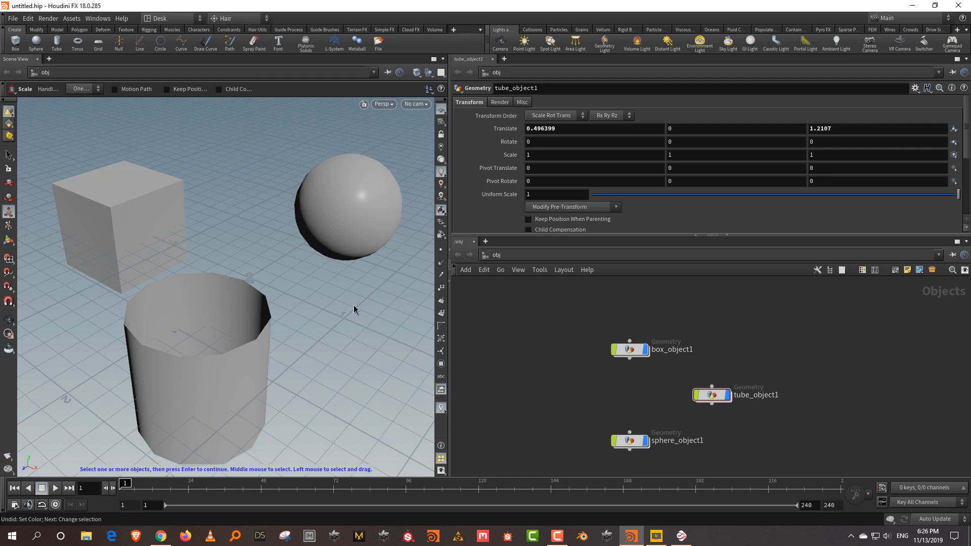
- Look at the tool search menu in the scene view, dismiss it, and make the network editor taller
key("Tab")
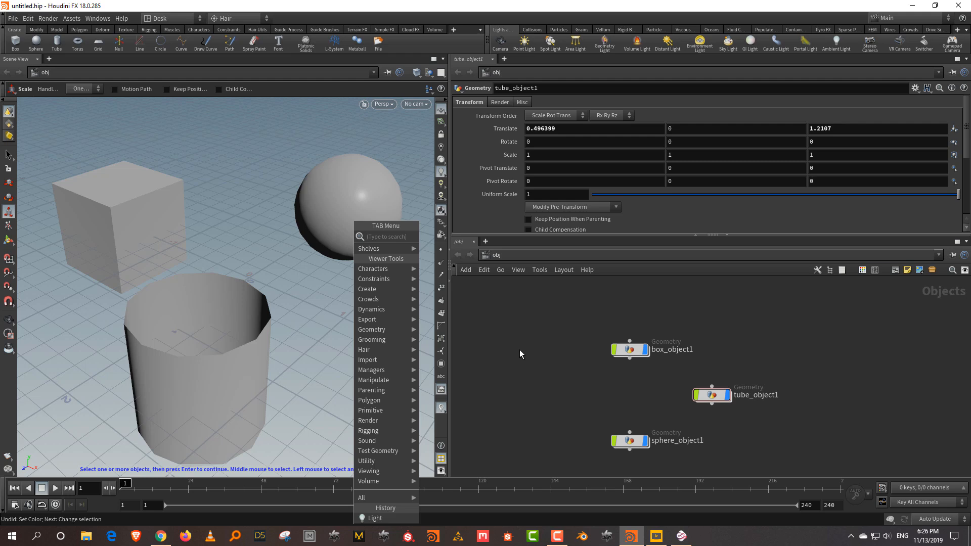
left_click(518, 326)
left_click_drag(595, 235, 591, 197)
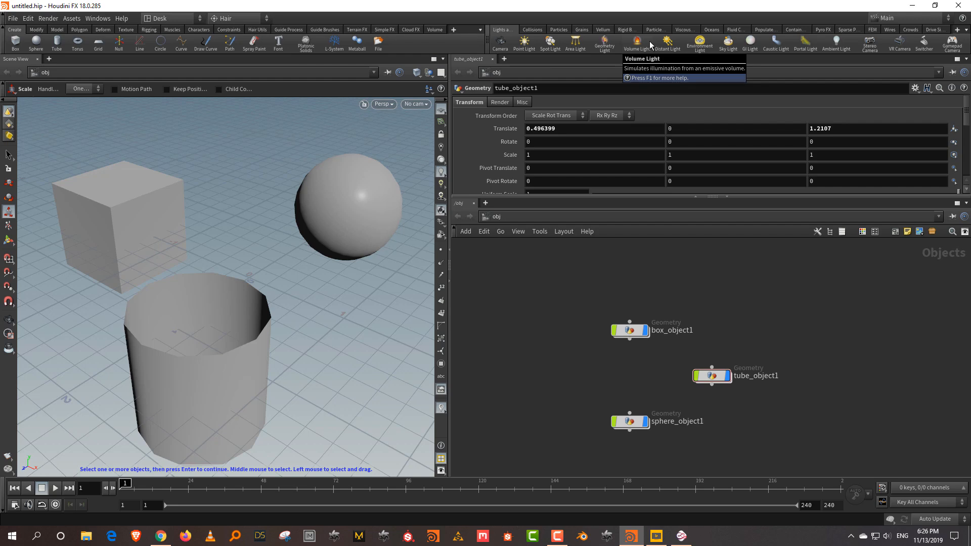
- Search the scene view's tool list for "toru" and create a Torus at the origin
key("Tab")
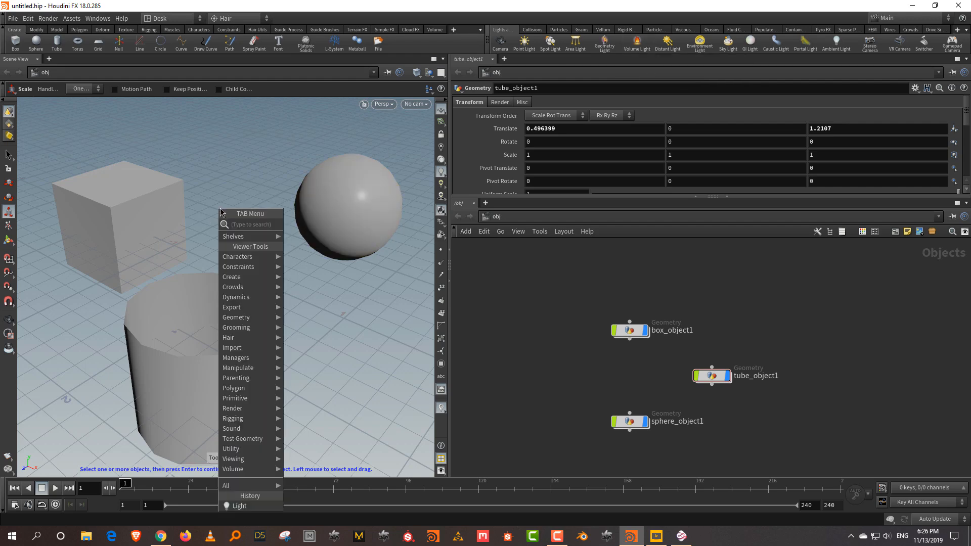
type("toru")
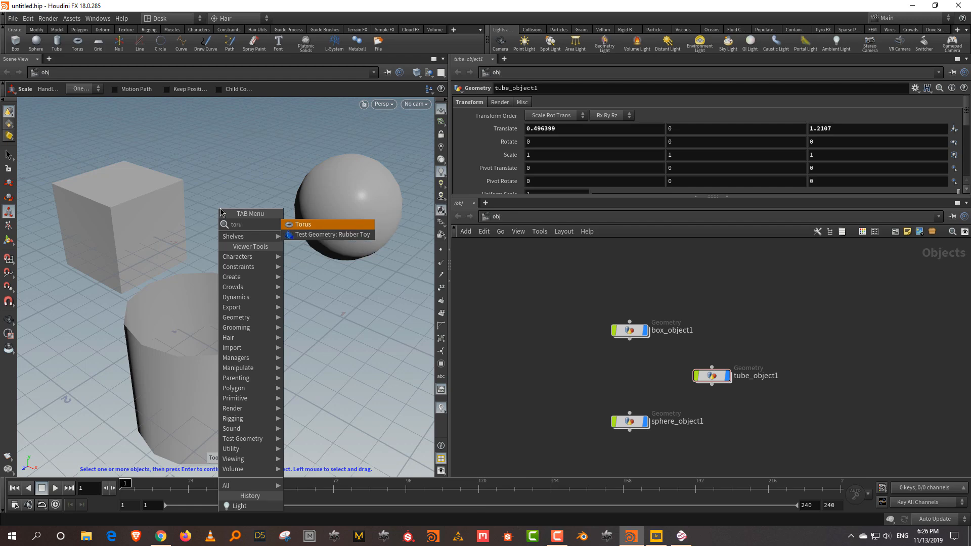
key("Return")
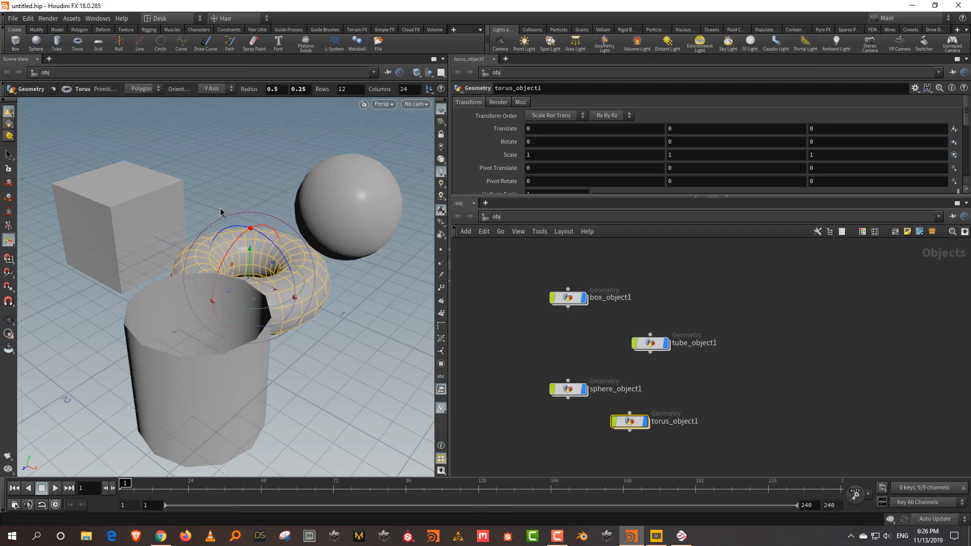
- Add a second sphere at the origin and move it along X to about 1.83, clear of the torus
left_click_drag(226, 217, 333, 307, "alt")
key("Tab")
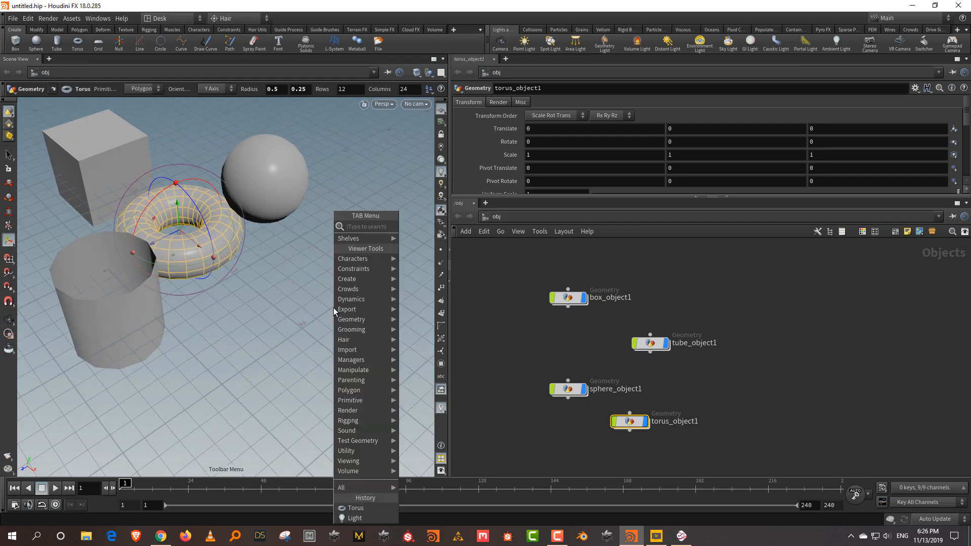
type("sp")
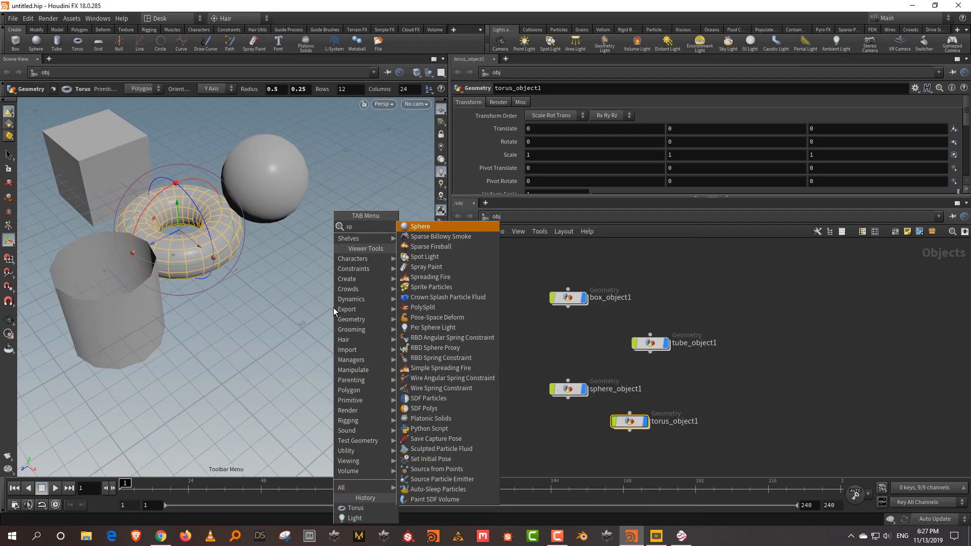
type("h")
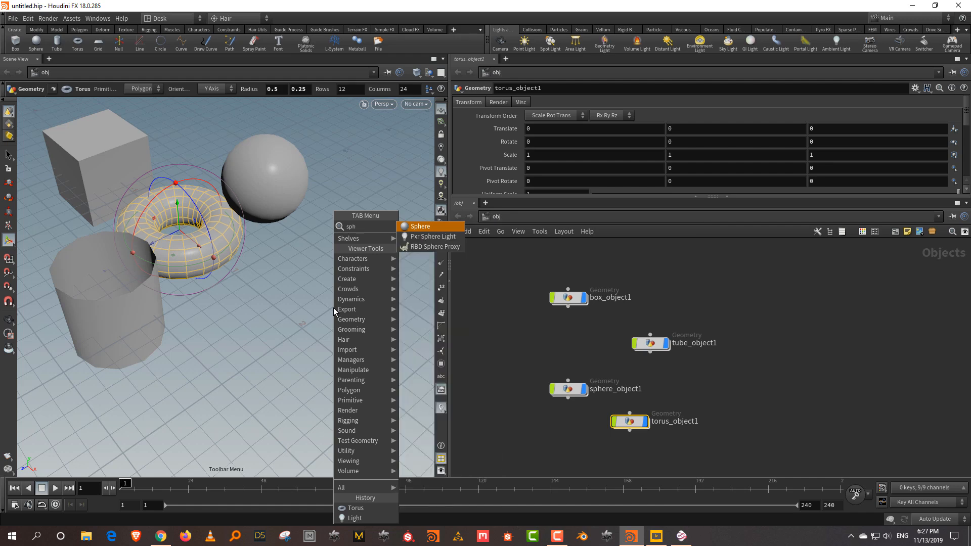
key("Return")
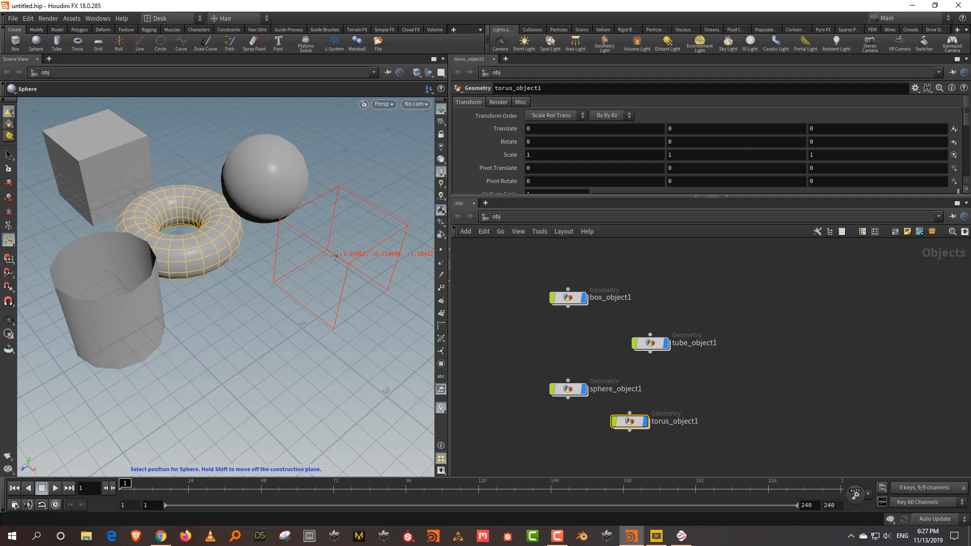
key("Return")
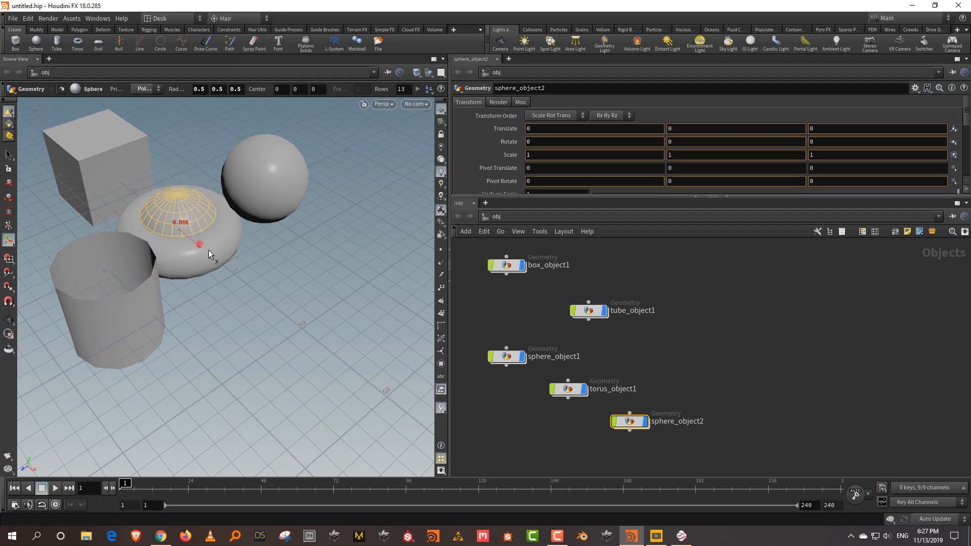
left_click_drag(201, 248, 327, 330)
- Add a second box at the origin and move it to about X 1.57, Z -1.87, away from the torus
key("Tab")
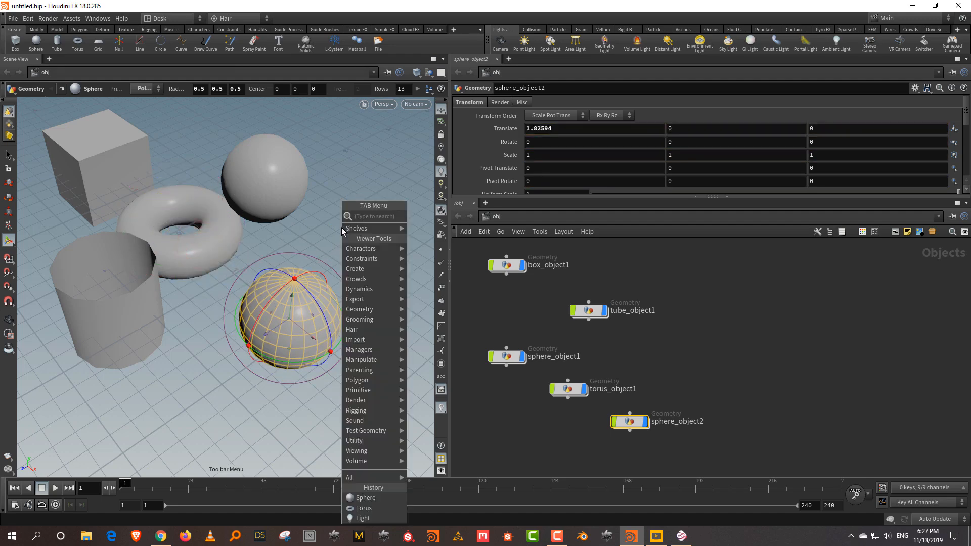
type("box")
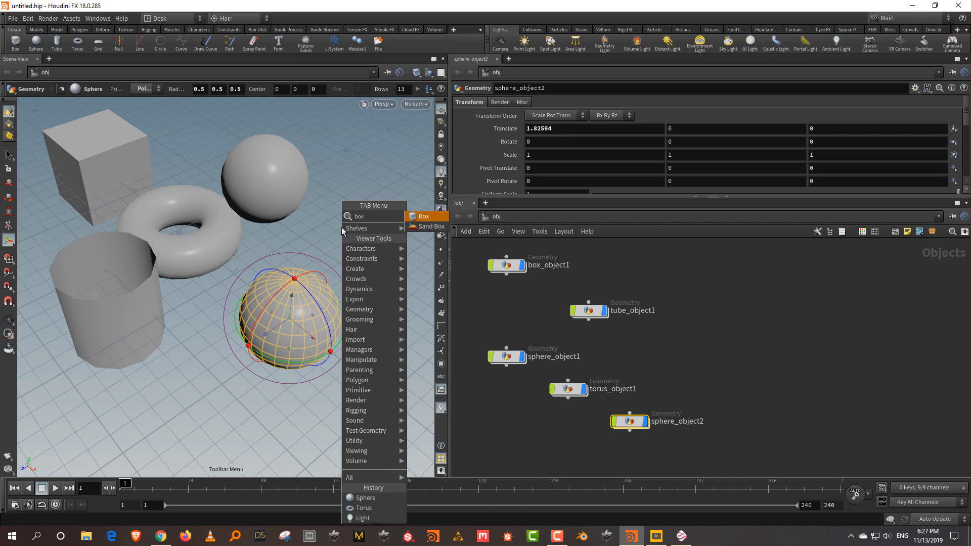
key("Return")
key("Return")
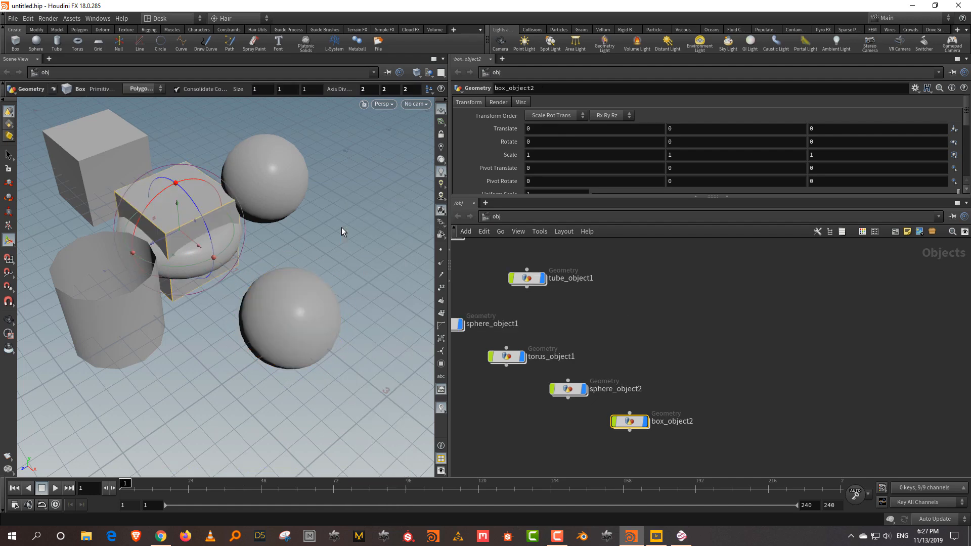
left_click_drag(173, 256, 392, 256)
scroll(310, 195, "down", 3)
- Move the first sphere behind the torus to about X -0.66, Y -0.11, Z -2.0
left_click(281, 193)
mouse_move(269, 206)
left_mouse_down()
mouse_move(280, 179)
mouse_move(281, 217)
left_mouse_up()
left_click_drag(271, 215, 255, 245, "alt")
middle_click_drag(243, 214, 307, 243, "alt")
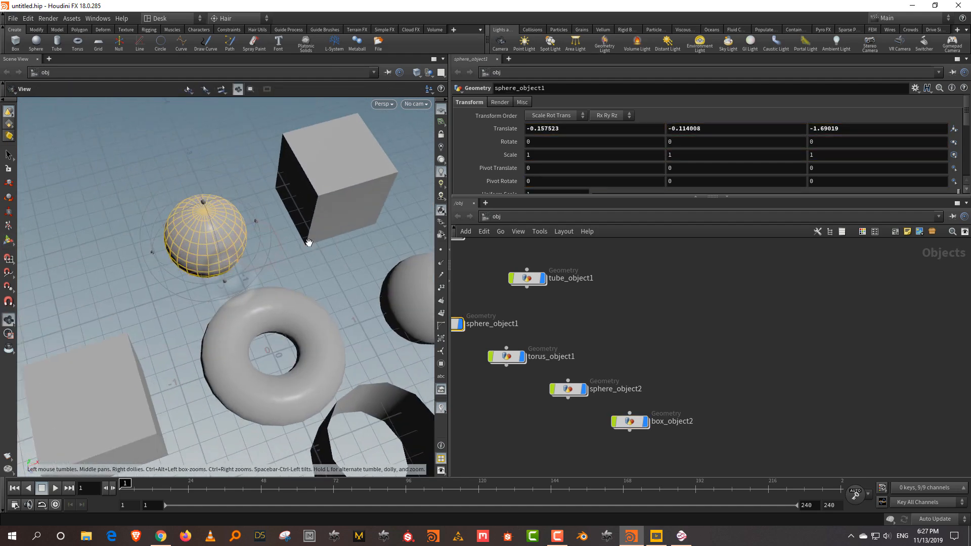
left_click_drag(247, 253, 192, 245)
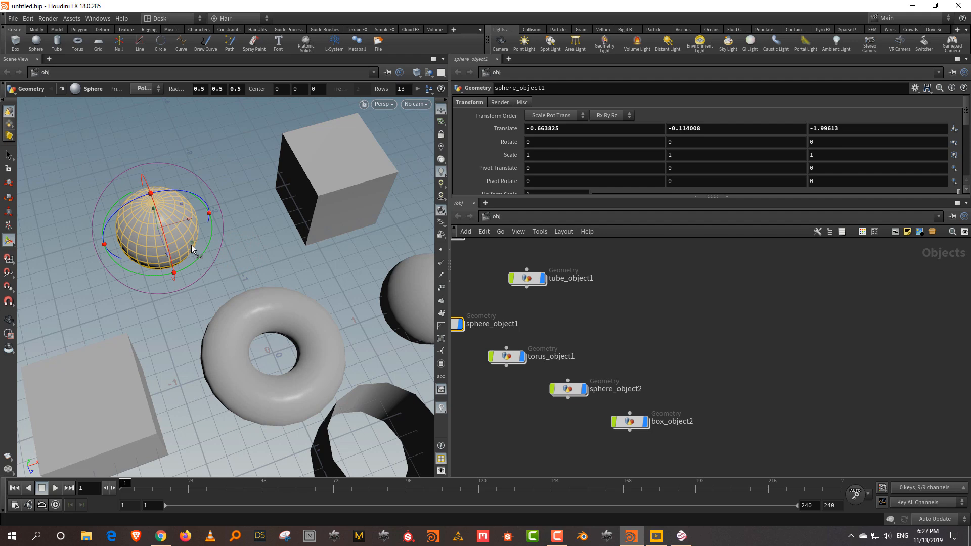
- Lay out the six object nodes automatically in the network and slightly enlarge the parameter area above it
key("l")
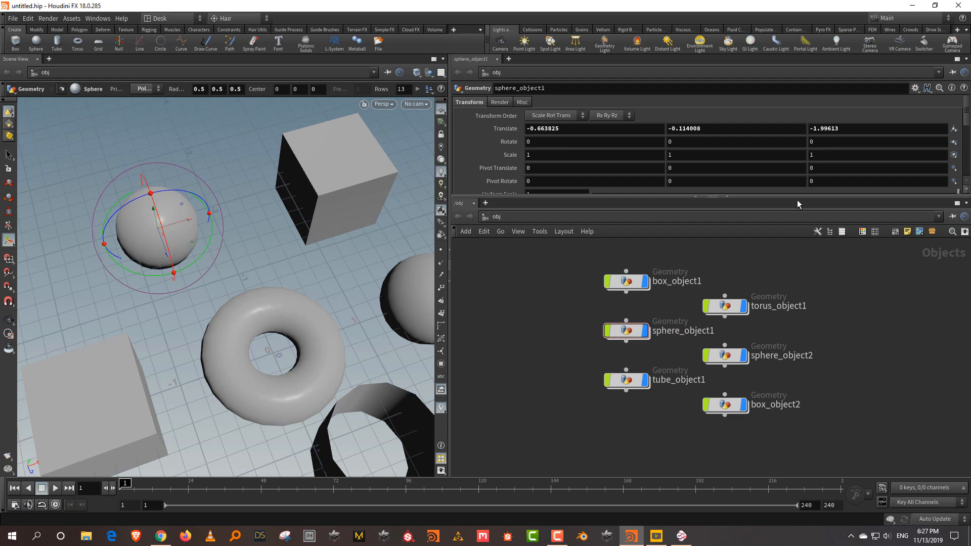
left_click_drag(798, 197, 800, 205)
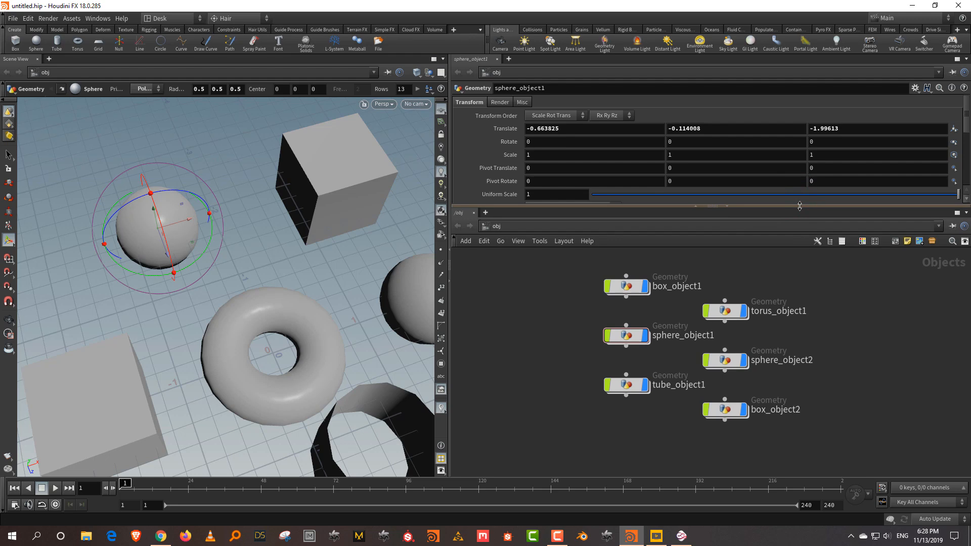
left_click(792, 267)
left_click_drag(549, 272, 809, 455)
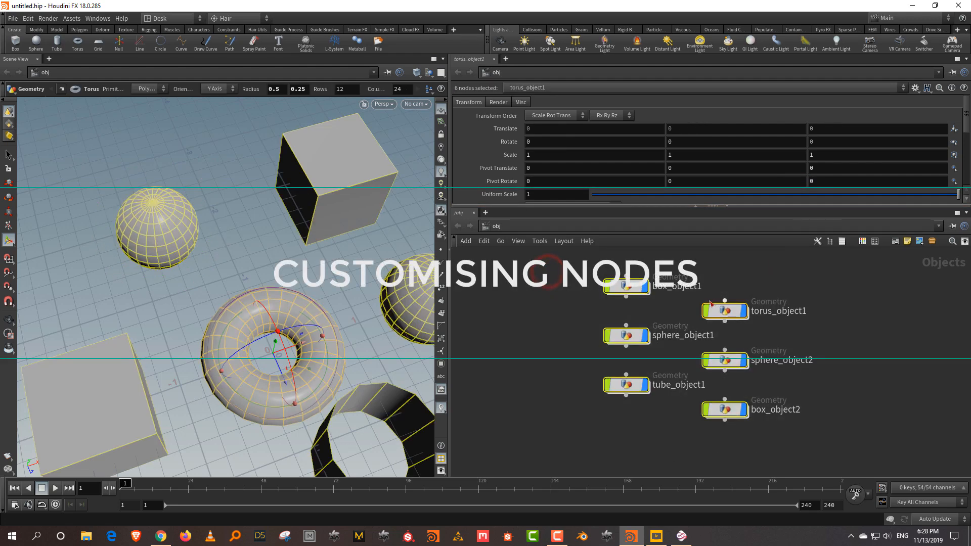
left_click(777, 277)
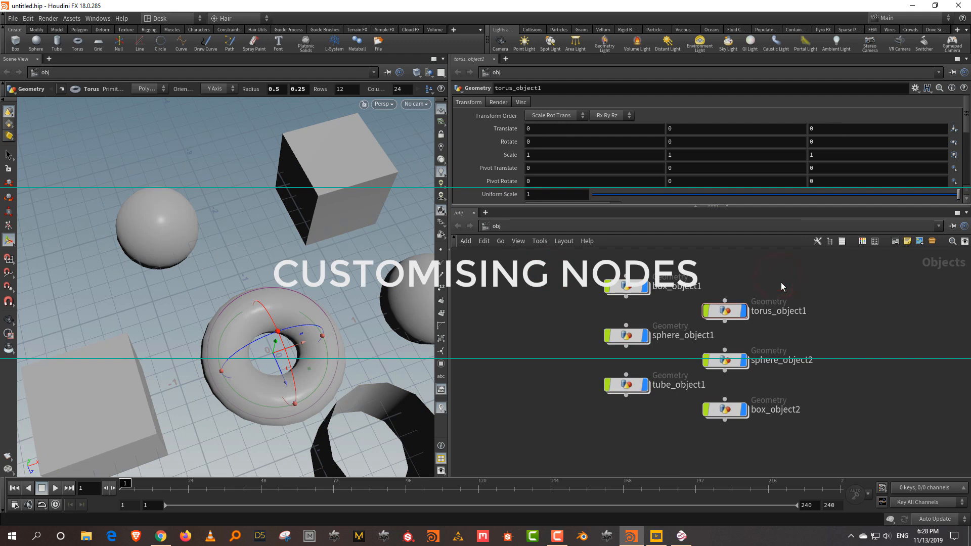
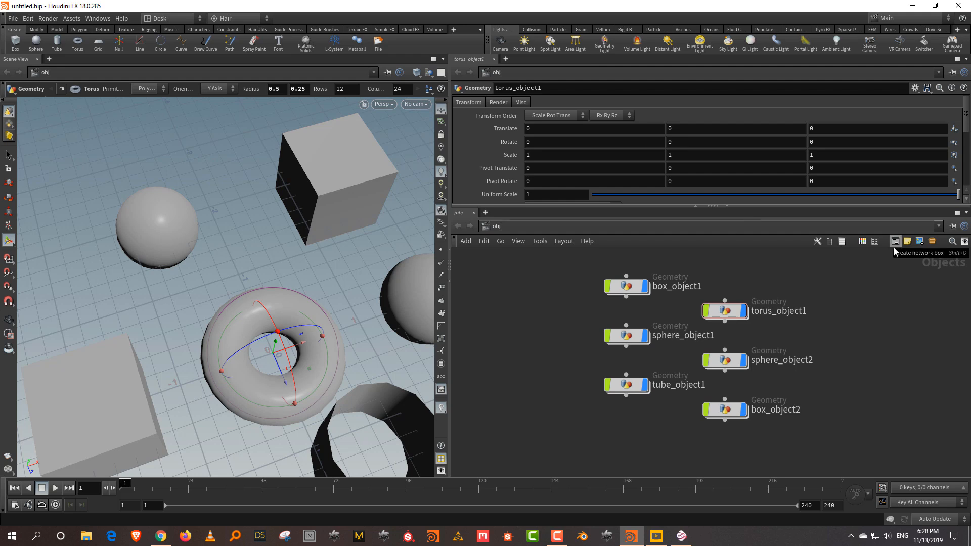
left_click(863, 279)
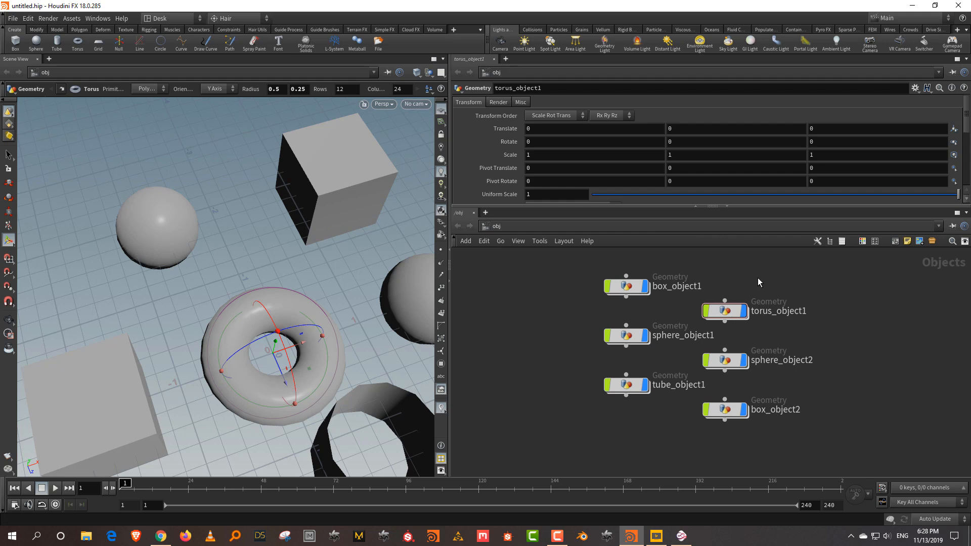
- Show the network's color palette and color the box_object1 node bright red
left_click(863, 241)
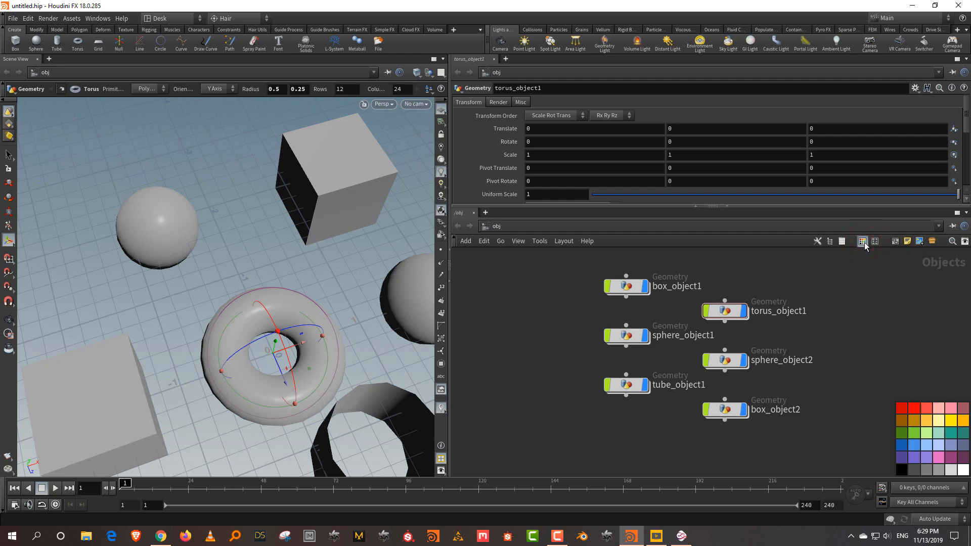
key("c")
key("z")
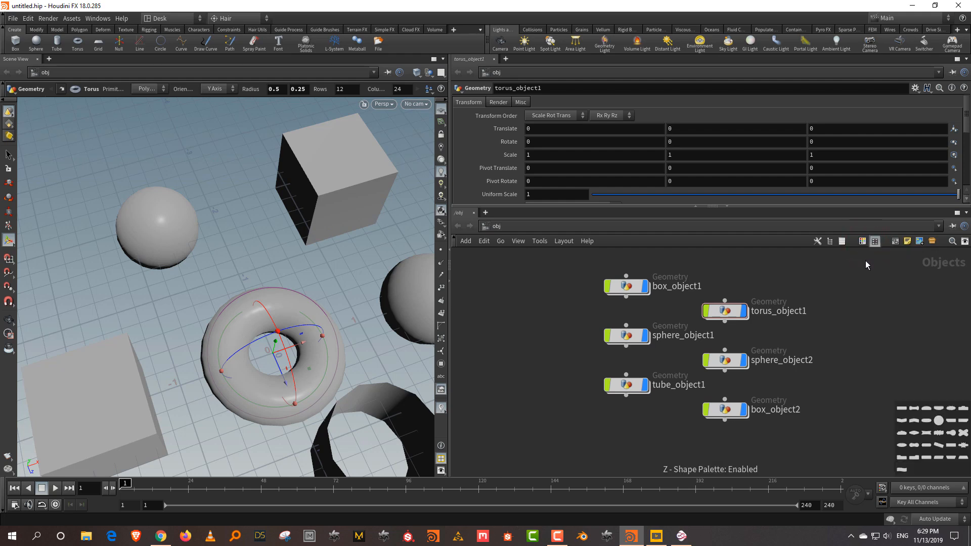
left_click(863, 241)
left_click_drag(587, 261, 659, 310)
left_click(918, 407)
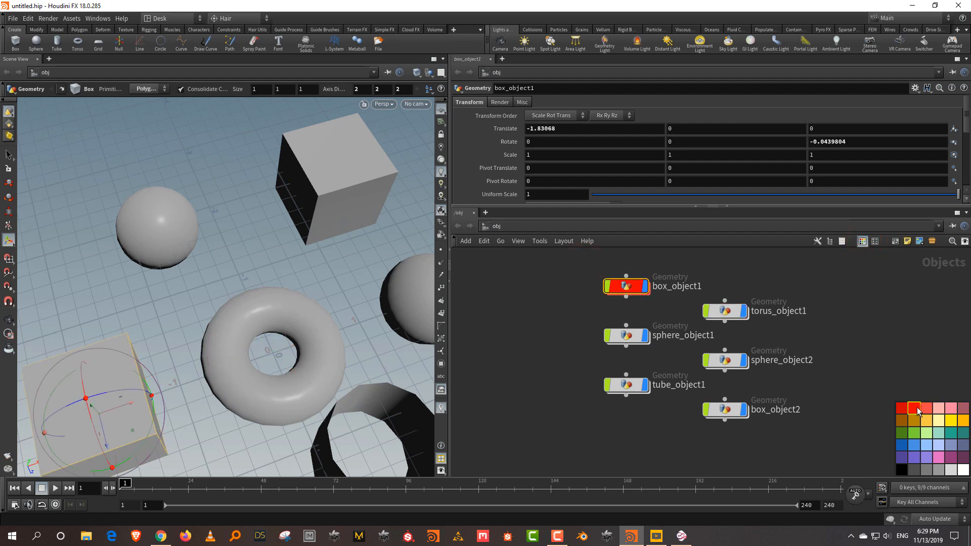
- Color the box_object2 node teal and the sphere_object1 and tube_object1 nodes yellow
left_click_drag(776, 440, 703, 385)
left_click(951, 433)
left_click_drag(546, 420, 678, 325)
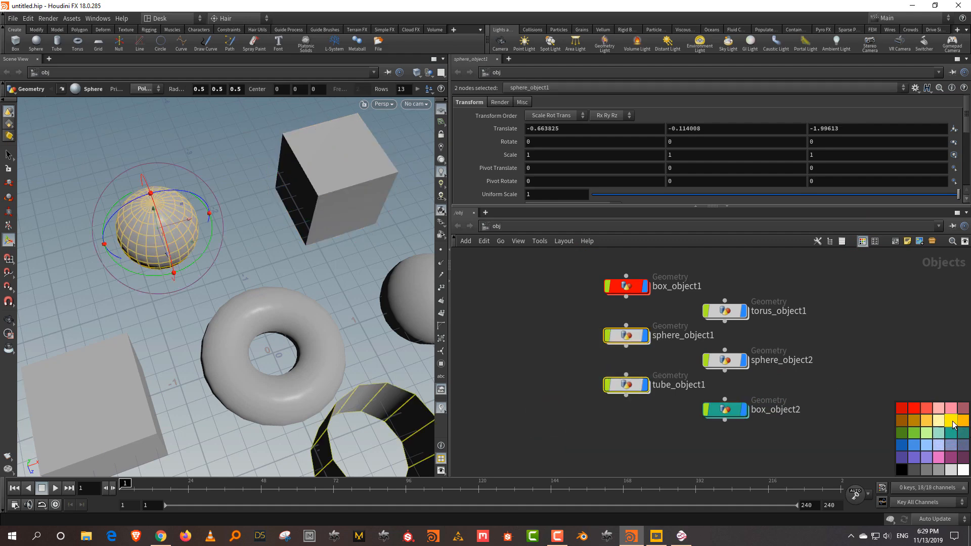
- Color the torus_object1 and sphere_object2 nodes pink
left_click_drag(706, 375, 753, 281)
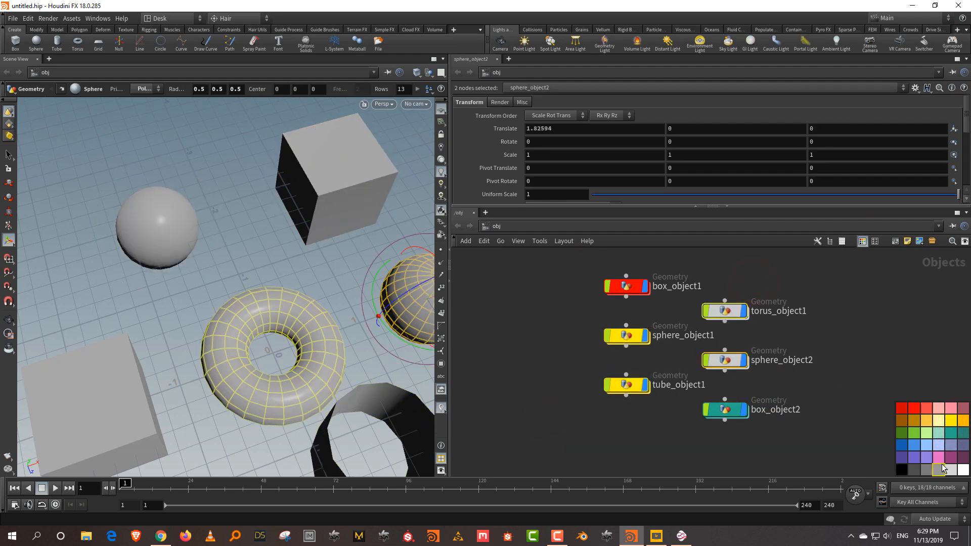
left_click(938, 457)
left_click(874, 289)
- Show the node shape palette and give the sphere_object1 and tube_object1 nodes a domed shape
left_click_drag(571, 318, 623, 402)
left_click(873, 241)
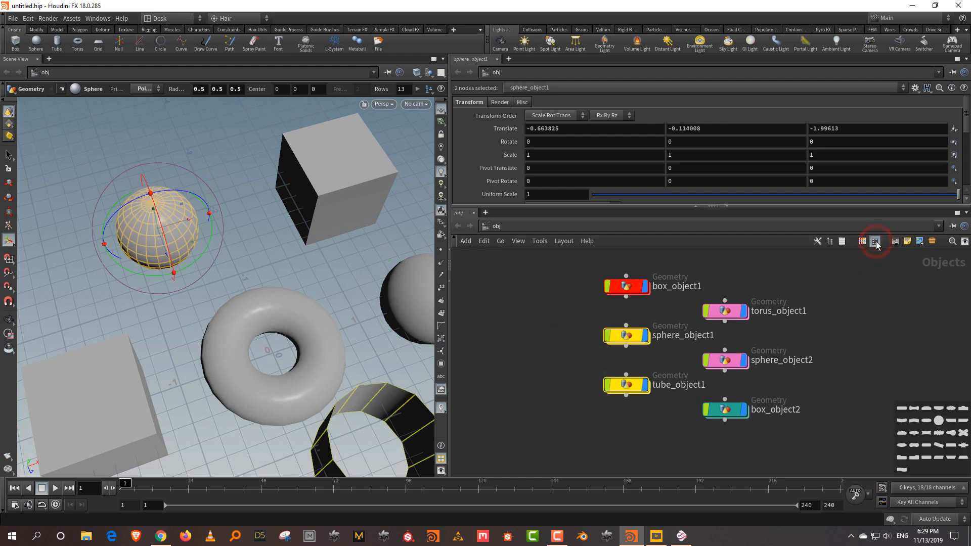
left_click(938, 420)
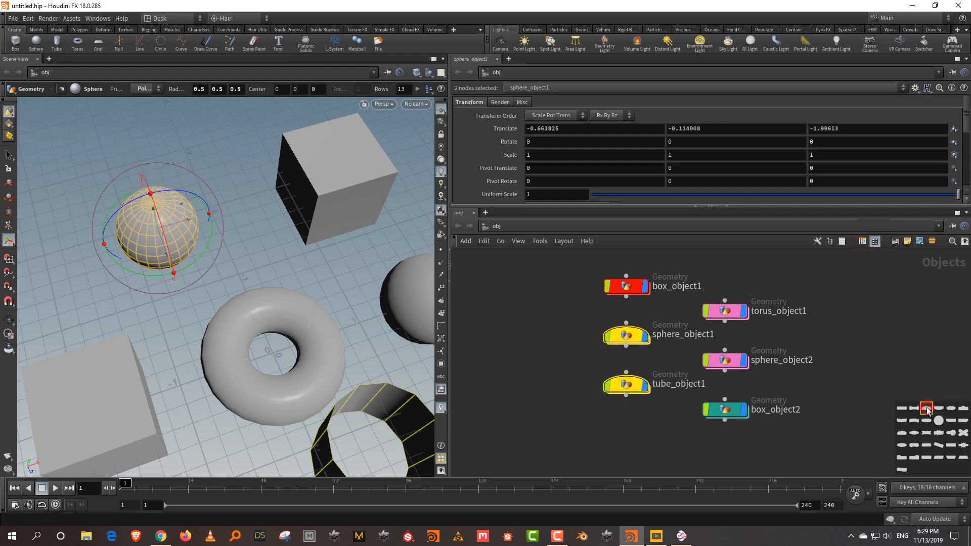
- Give the box_object2 node a wavy, jagged shape and the torus_object1 node a starburst shape
left_click_drag(812, 390, 724, 444)
left_click(939, 433)
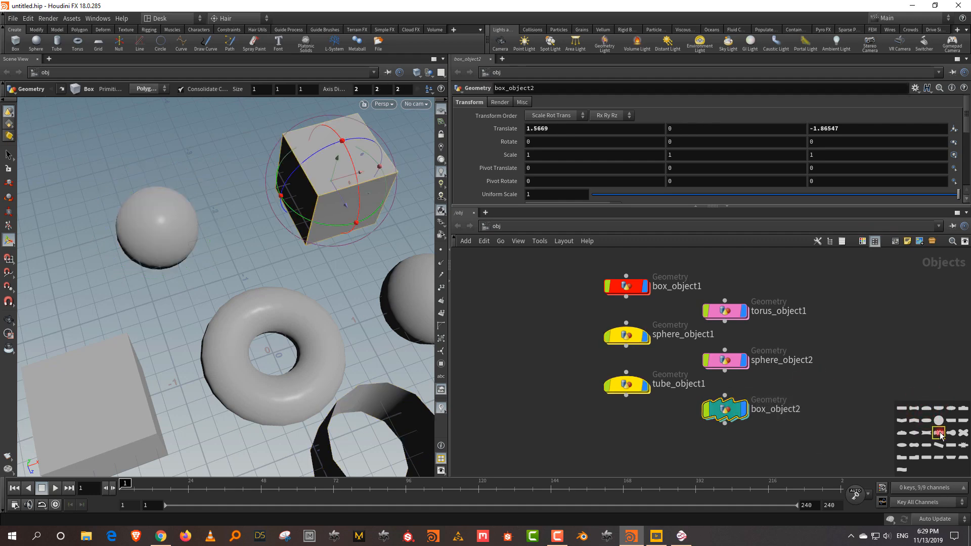
left_click_drag(822, 324, 731, 303)
left_click(964, 447)
- Examine how distinguishable the colored and reshaped nodes are in the network, both from far away and up close
left_click_drag(570, 260, 641, 316)
left_click(828, 272)
scroll(812, 332, "down", 2)
scroll(811, 331, "down", 8)
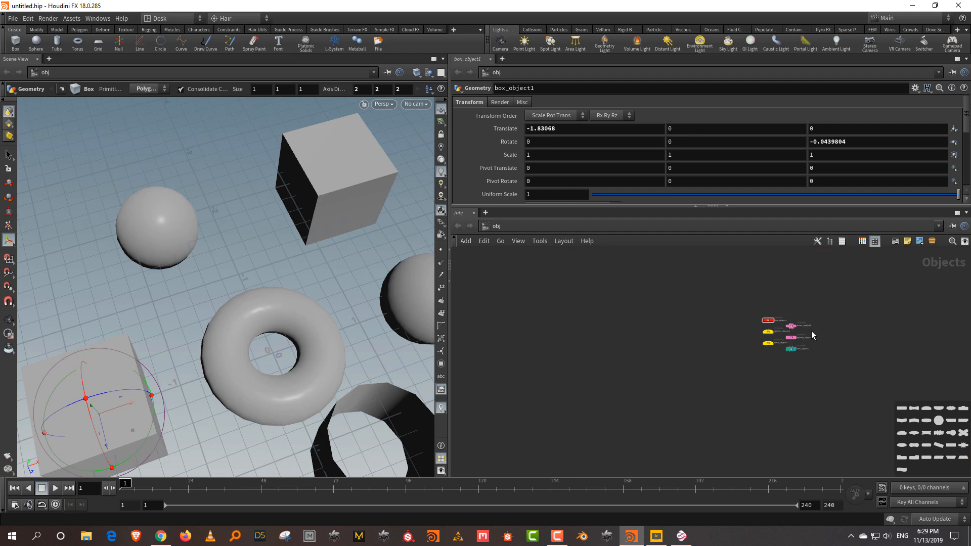
middle_click_drag(818, 332, 756, 337)
scroll(734, 348, "up", 5)
left_click(827, 314)
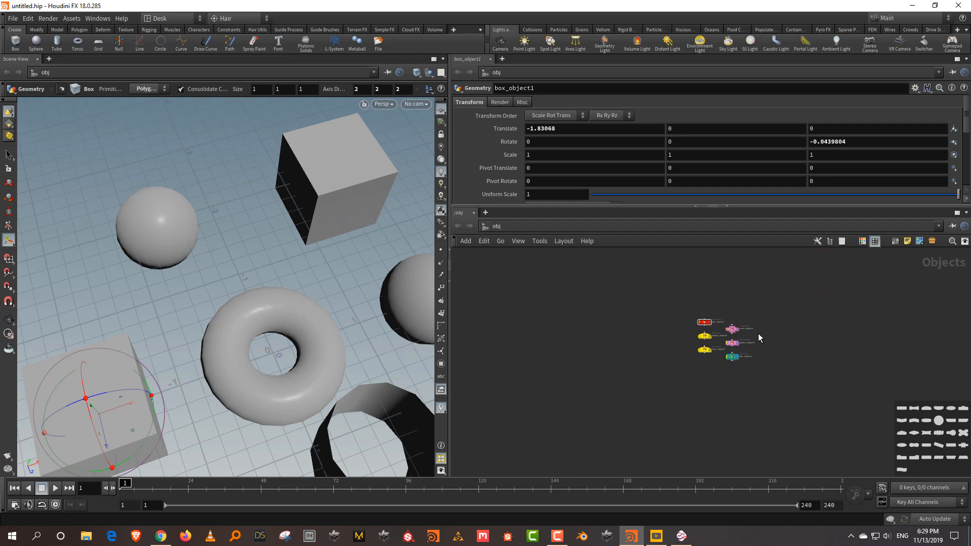
key("h")
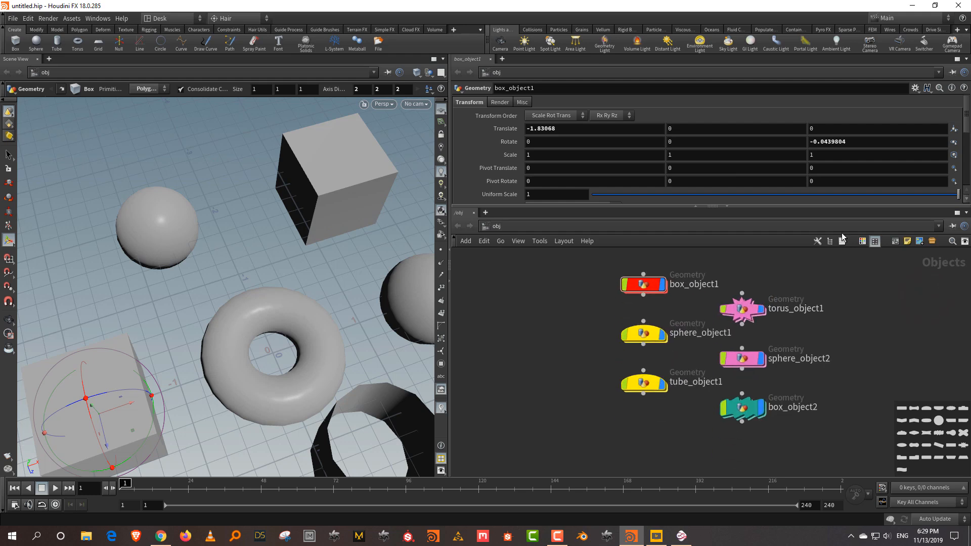
left_click_drag(827, 278, 722, 331)
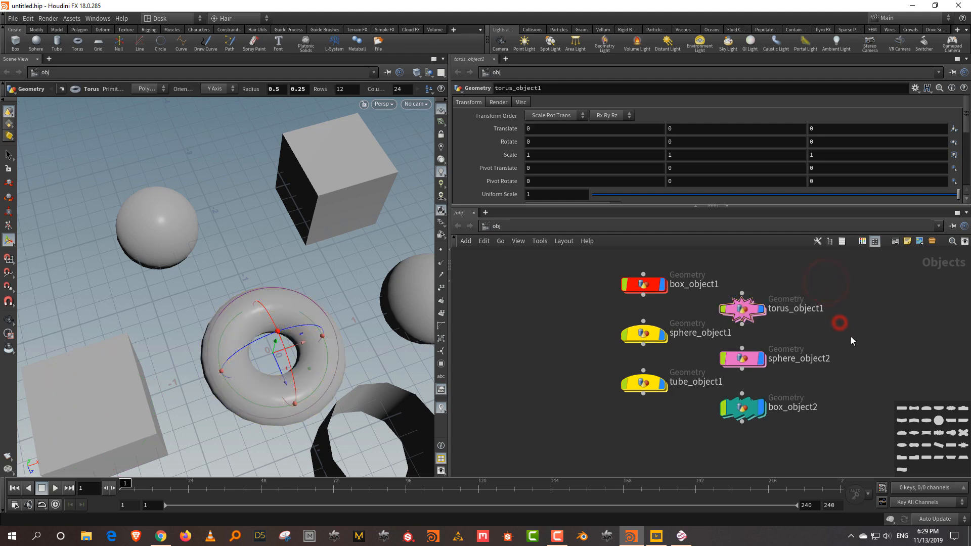
middle_click_drag(842, 342, 799, 346)
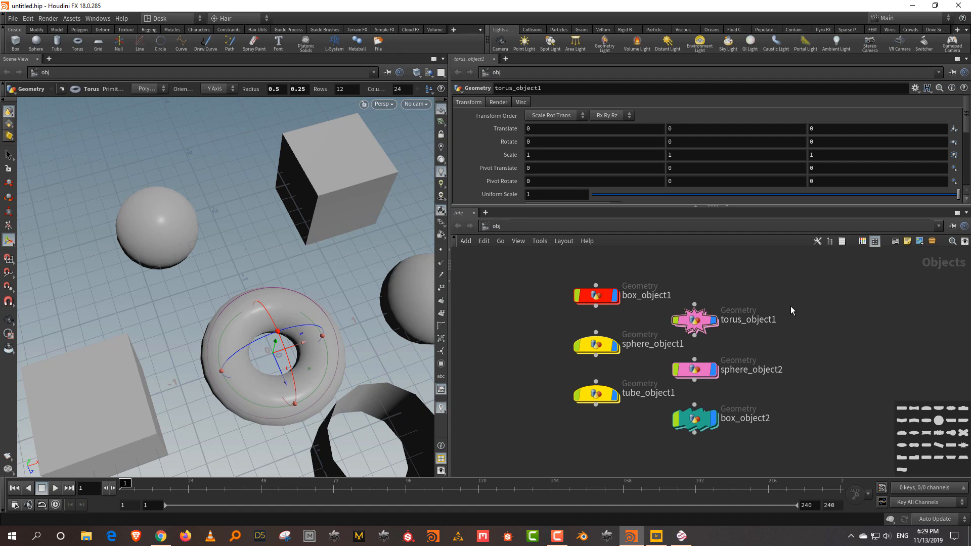
- Add a Light node in the empty area beside the torus_object1 node
key("Tab")
type("ligh")
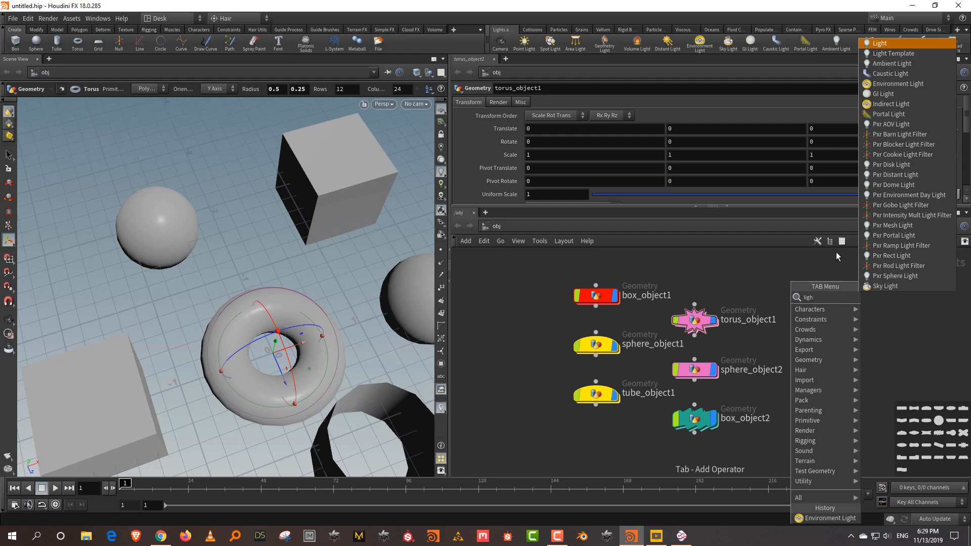
key("Return")
left_click(855, 302)
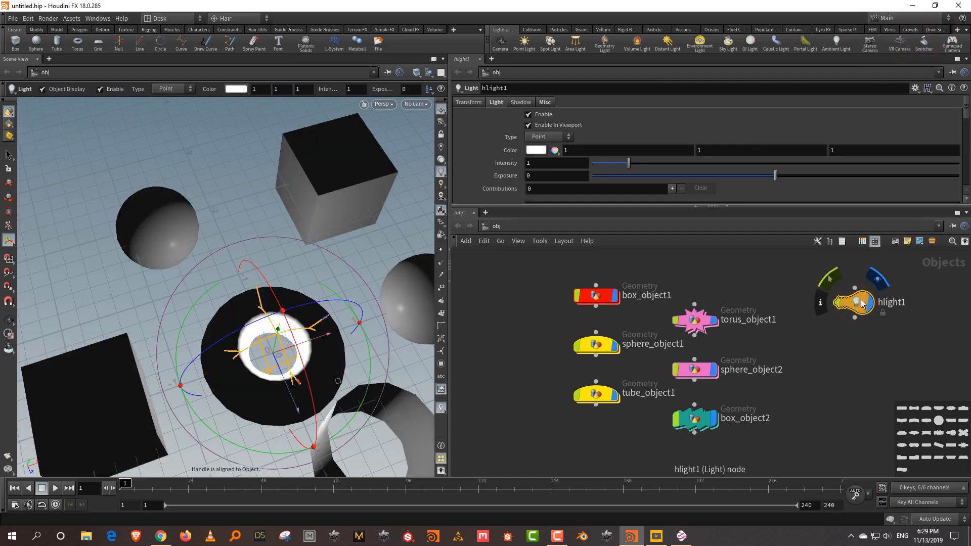
- Add a Camera node below the light node in the network
key("Tab")
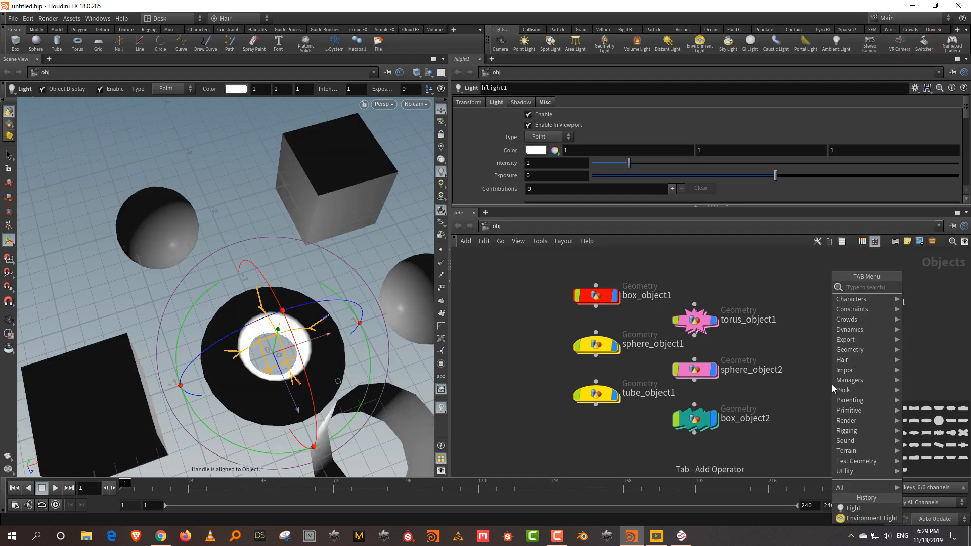
type("camer")
key("Return")
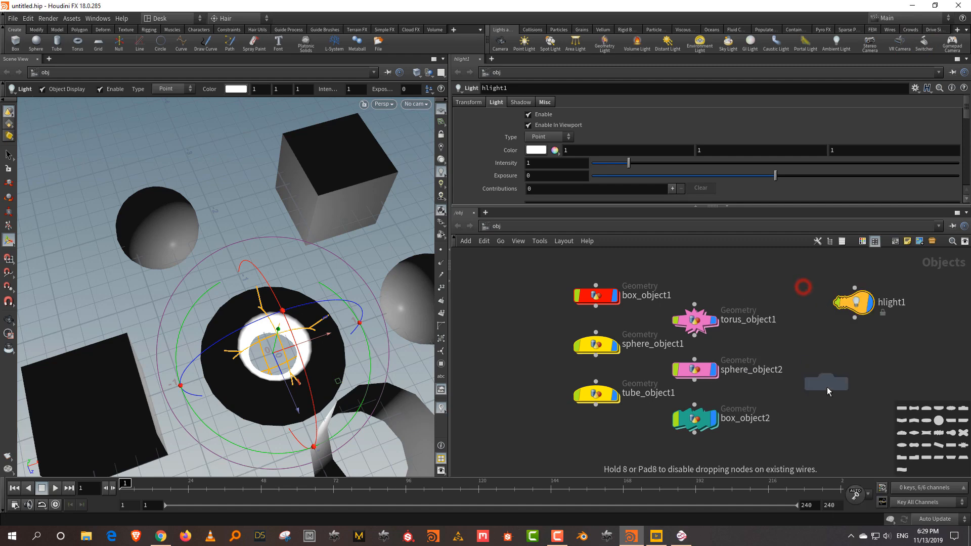
left_click(833, 397)
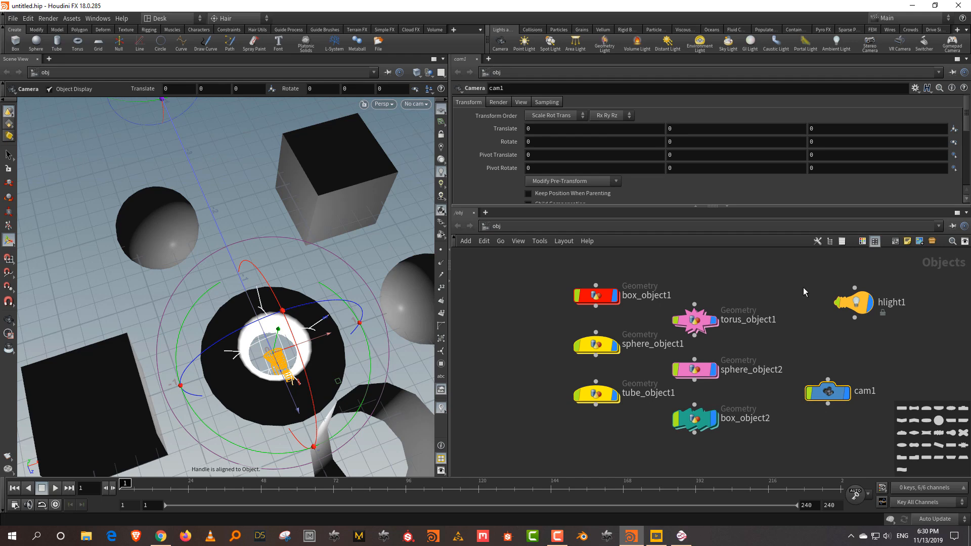
- Delete the light and camera nodes from the network
left_click_drag(803, 287, 872, 417)
key("Delete")
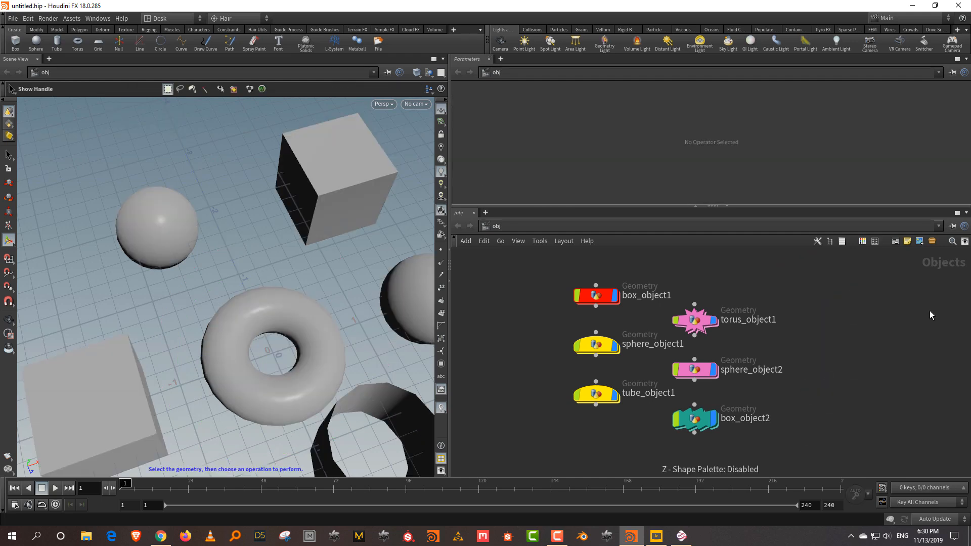
- Separate the nodes into two distant columns: box_object1, sphere_object1 and tube_object1 in one, torus_object1, sphere_object2 and box_object2 in the other
scroll(838, 414, "down", 1)
left_click_drag(808, 325, 723, 411)
left_click_drag(723, 372, 831, 380)
left_click_drag(703, 294, 613, 429)
left_click_drag(639, 357, 615, 375)
scroll(729, 369, "up", 1)
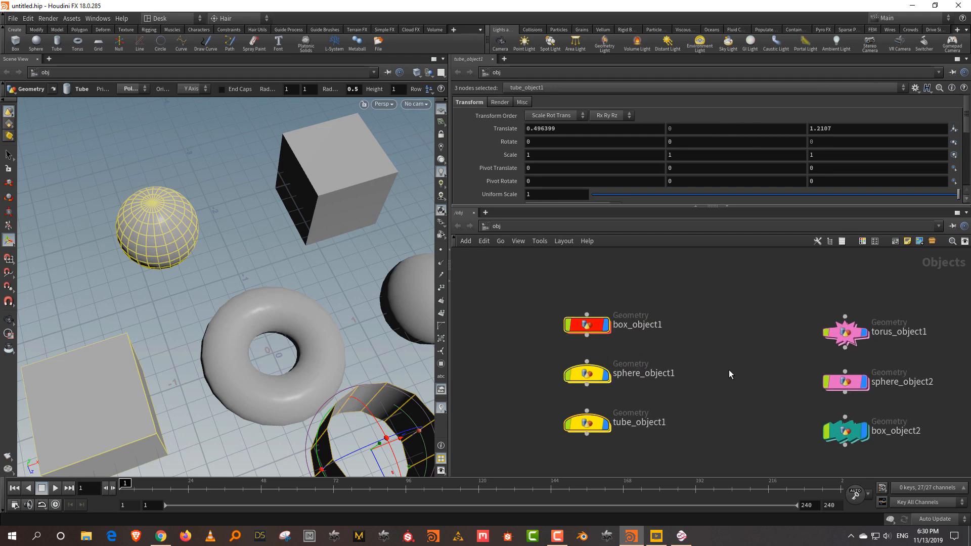
- Enclose the box_object1, sphere_object1 and tube_object1 nodes in a network box titled objects1
left_click_drag(651, 268, 516, 465)
left_click(894, 241)
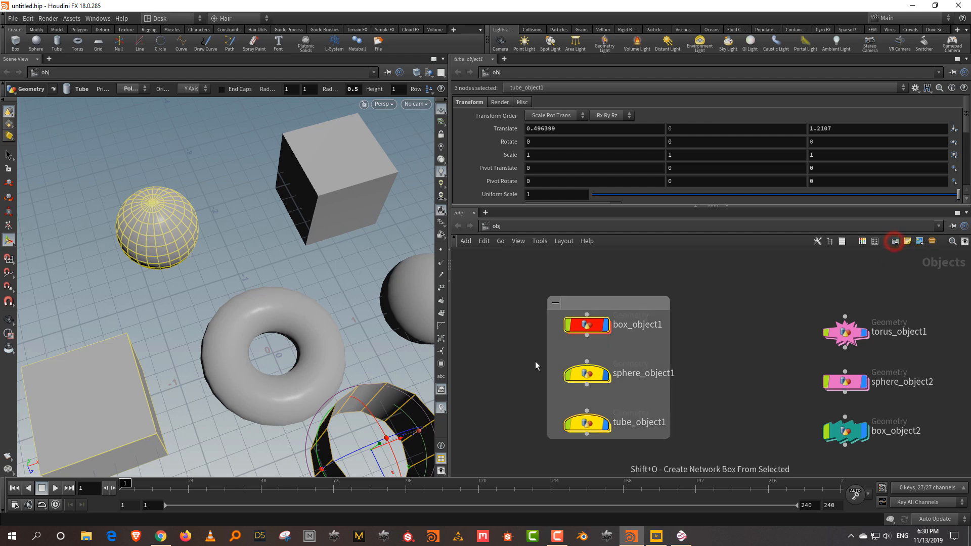
double_click(600, 304)
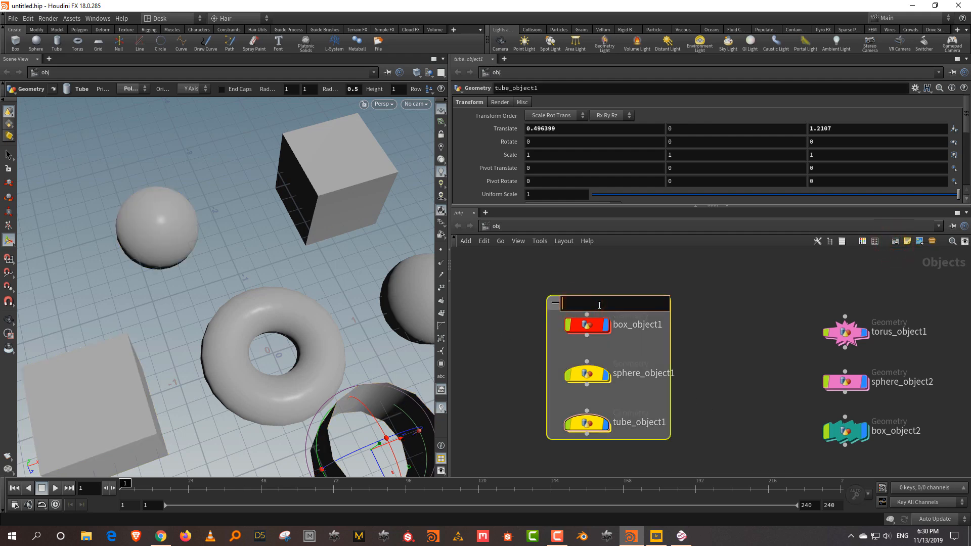
type("objects1")
key("Return")
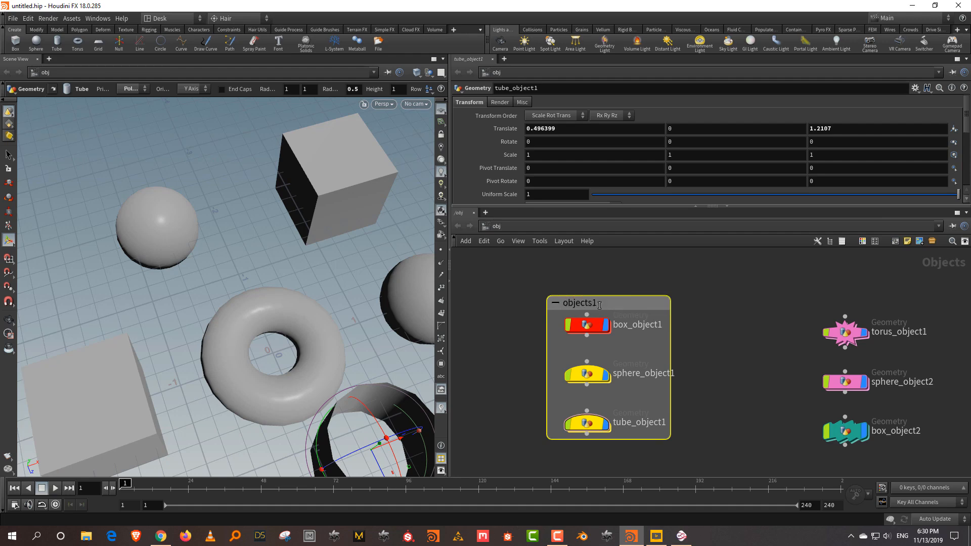
- Enclose the torus_object1, sphere_object2 and box_object2 nodes in a second network box titled objects2
left_click_drag(816, 293, 920, 455)
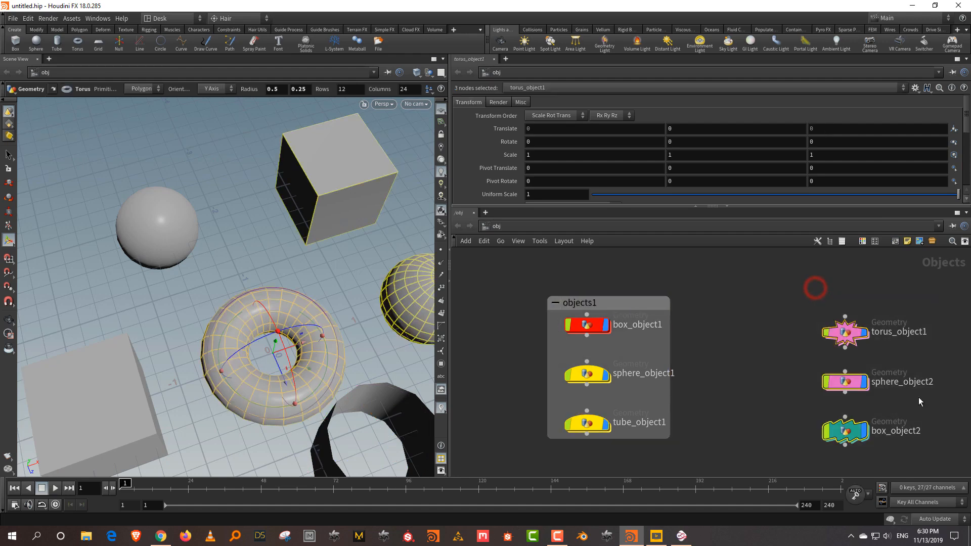
left_click(895, 244)
left_click(854, 306)
type("objects")
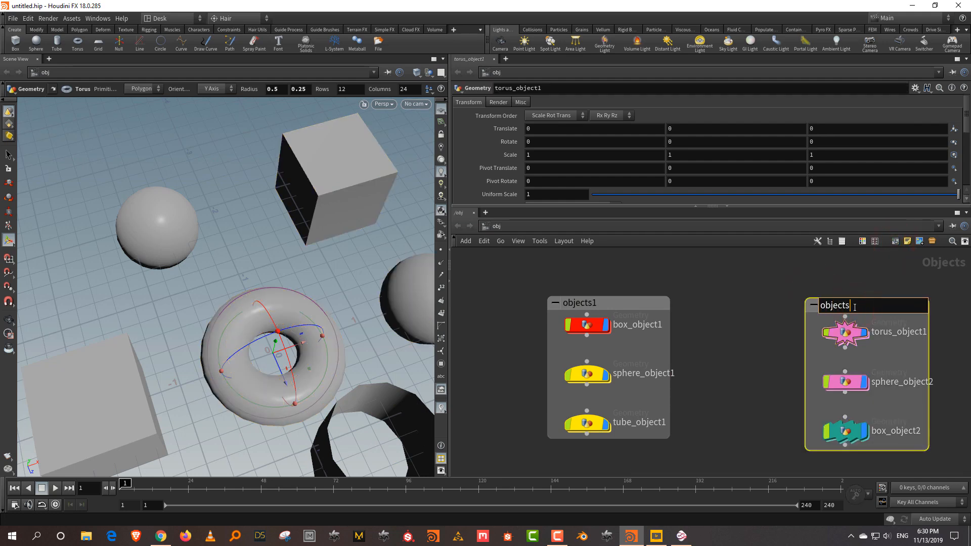
type("2")
key("Return")
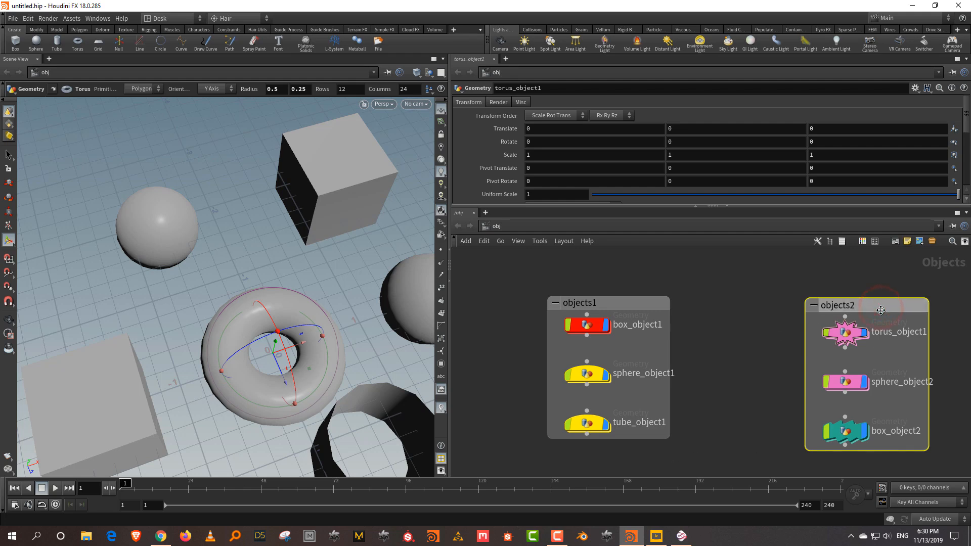
- Color the objects2 network box red and the objects1 box blue, and shift objects2 slightly closer to objects1
key("c")
left_click(930, 410)
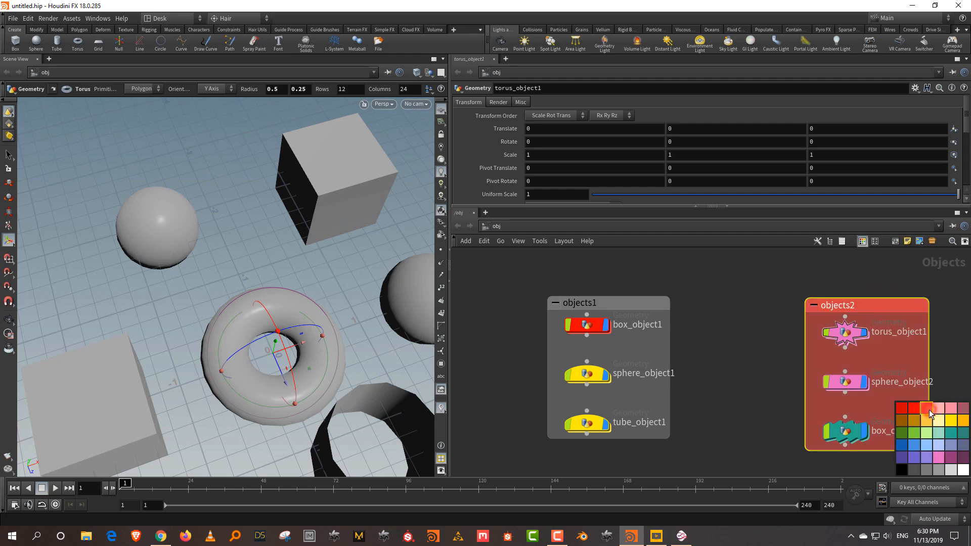
left_click(645, 300)
left_click(913, 445)
left_click(733, 307)
scroll(721, 311, "down", 2)
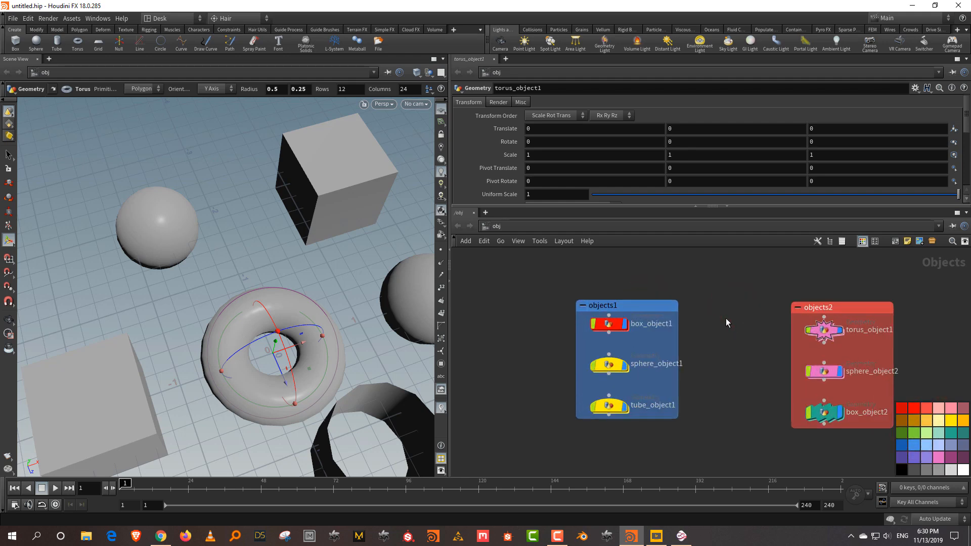
mouse_move(850, 307)
left_mouse_down()
mouse_move(846, 298)
mouse_move(841, 306)
left_mouse_up()
key("c")
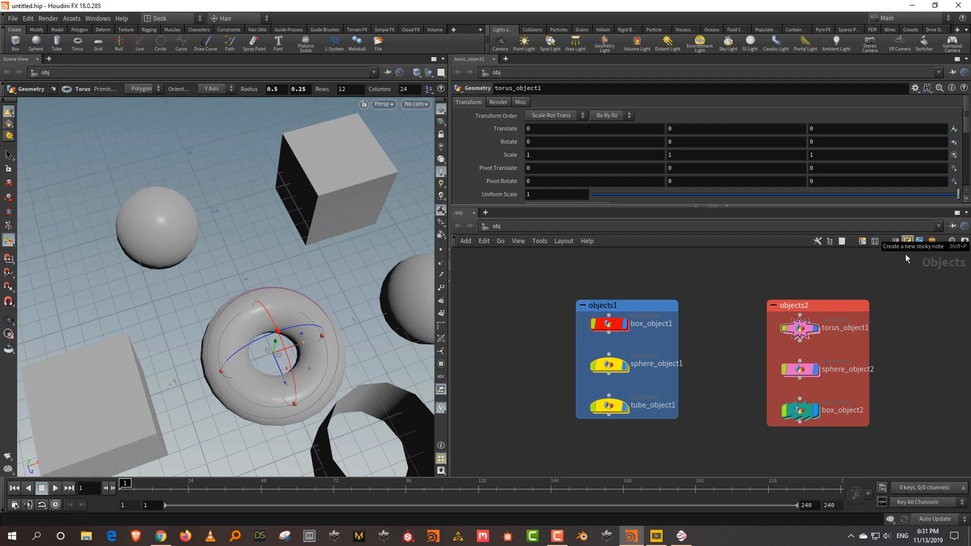
- Add a sticky note reading "Test scene" beside the objects2 network box and shrink it around its text
middle_click_drag(908, 334, 821, 354)
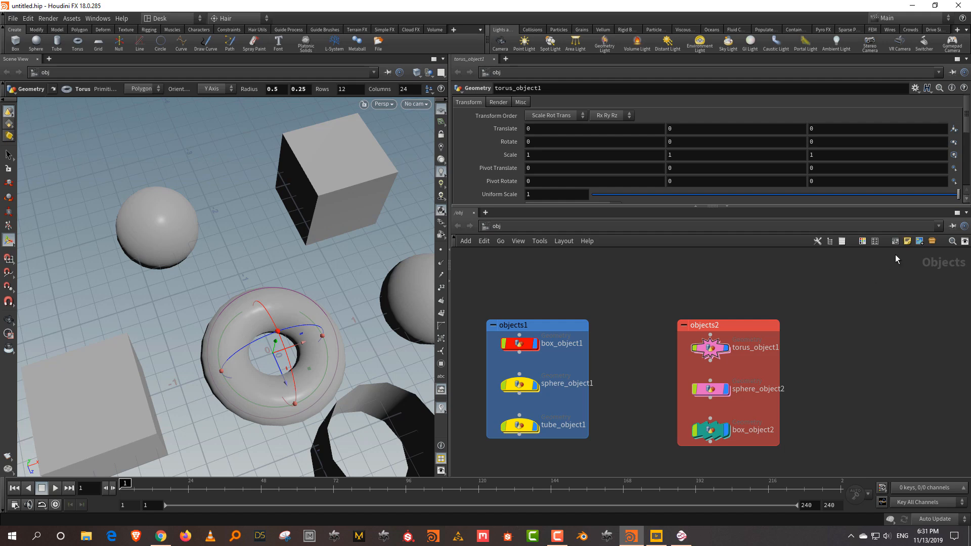
left_click(904, 242)
left_click_drag(773, 265, 871, 321)
left_click(850, 339)
type("Test scene")
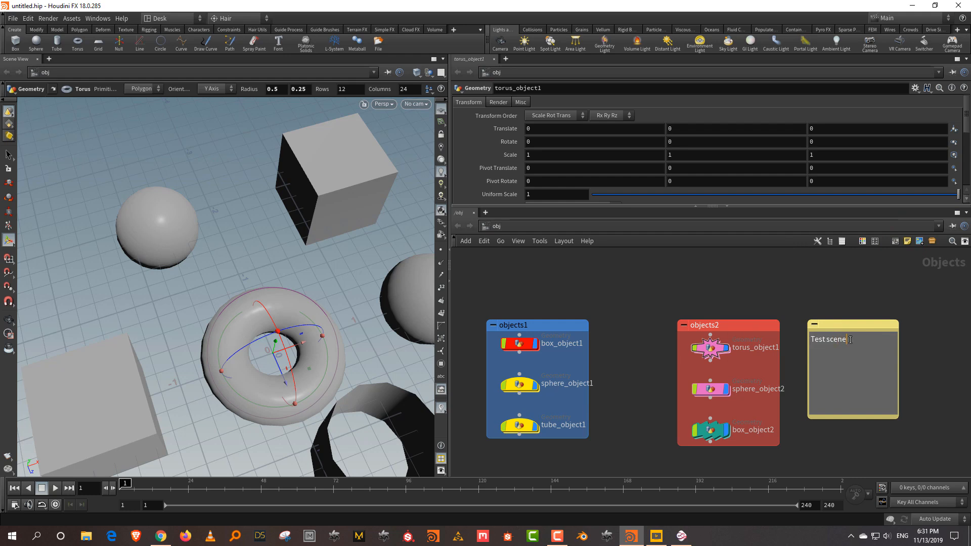
left_click(854, 287)
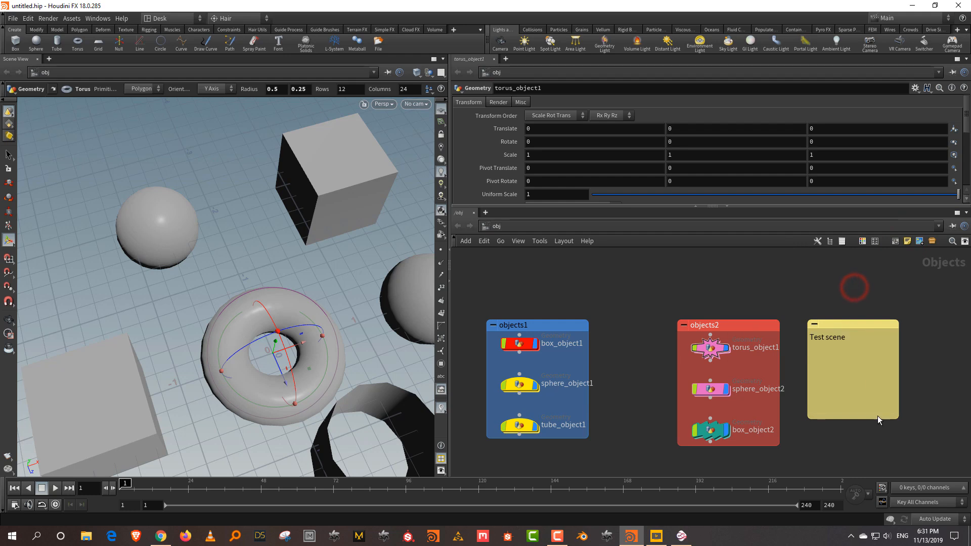
left_click_drag(899, 419, 878, 359)
left_click(910, 337)
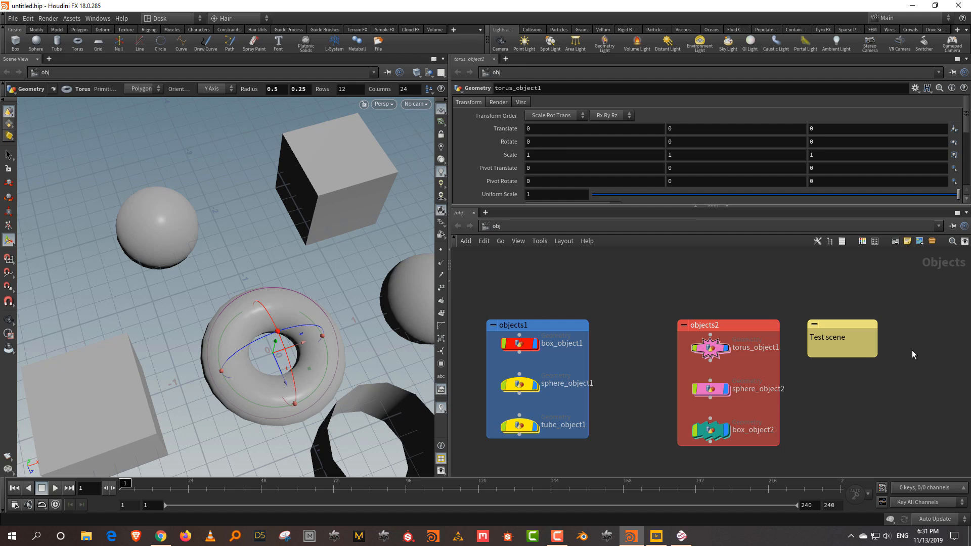
- Delete the Test scene sticky note and both network boxes, objects2 and objects1, while keeping the nodes inside them
scroll(914, 323, "down", 2)
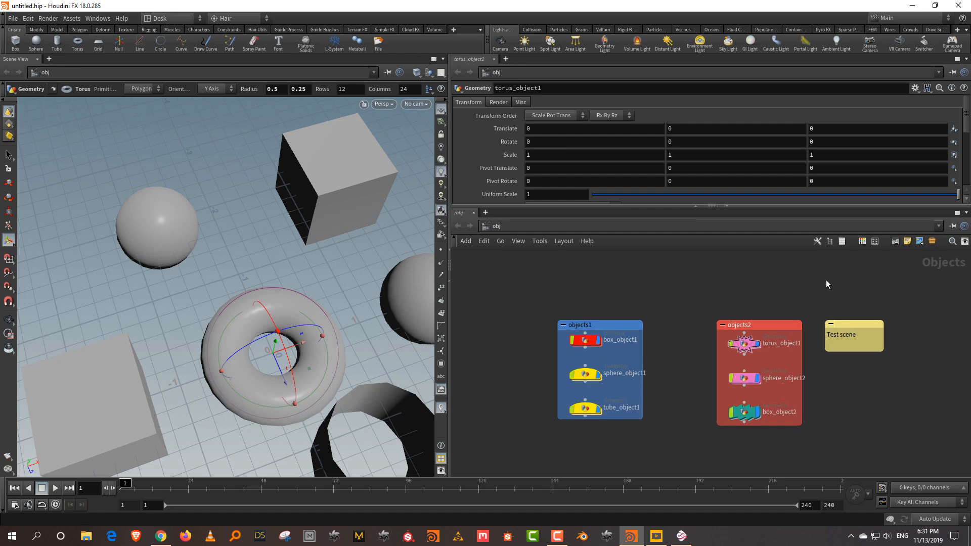
middle_click_drag(826, 280, 857, 289)
scroll(838, 291, "up", 2)
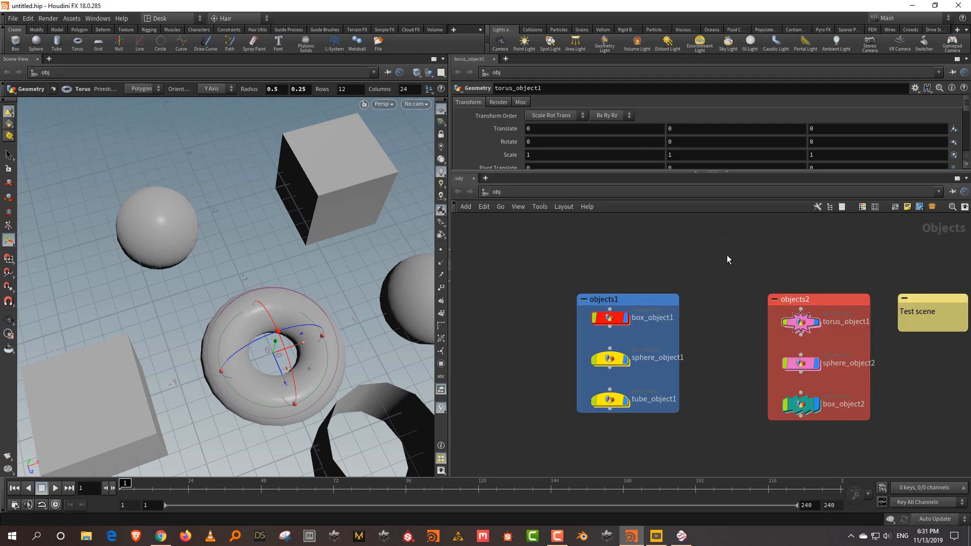
left_click_drag(948, 254, 963, 349)
key("Delete")
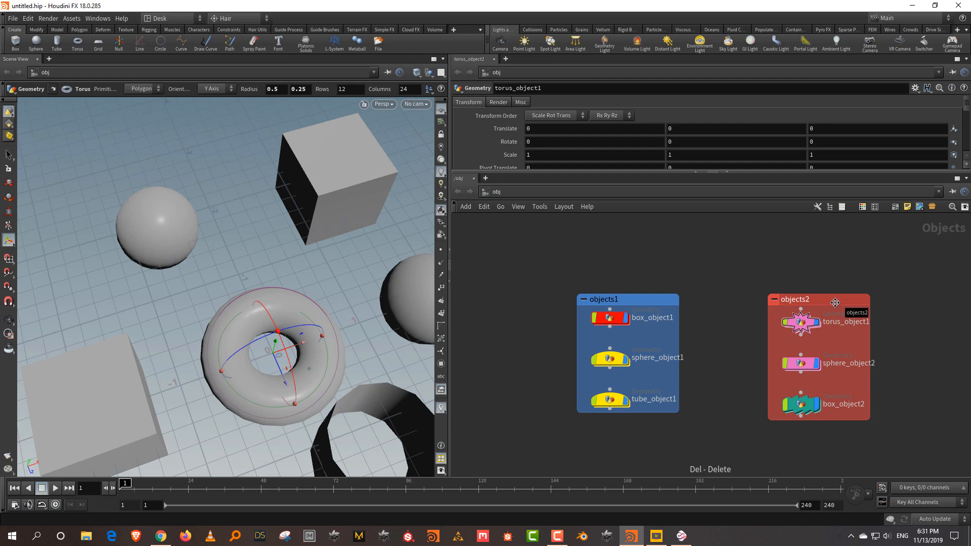
left_click(836, 302)
key("Delete")
left_click(638, 297)
key("Delete")
- Move the torus_object1, sphere_object2 and box_object2 nodes together slightly closer to the other column
left_click_drag(724, 279, 845, 431)
left_click_drag(811, 326, 785, 323)
left_click(700, 276)
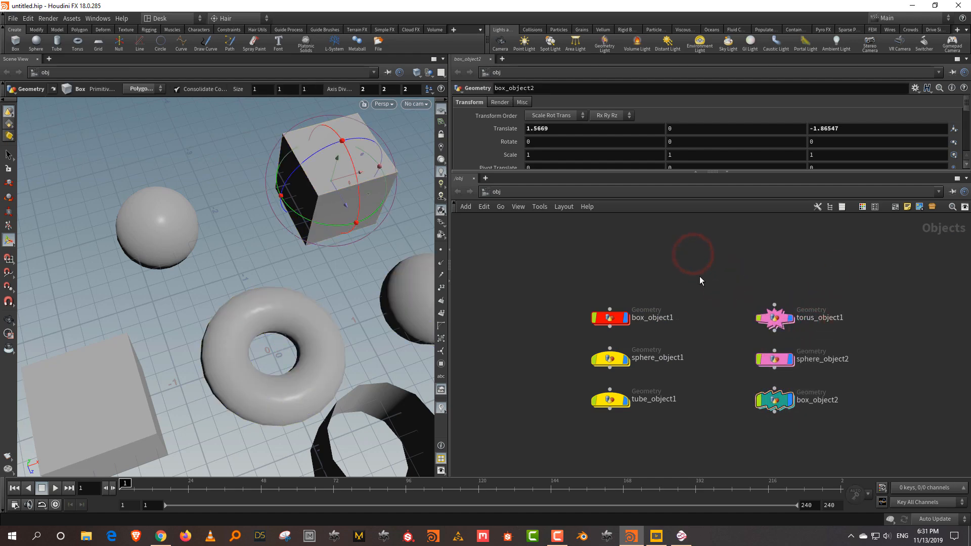
- Undo the last column move and the deletion of the objects1 network box
key("ctrl+z")
key("ctrl+z")
key("ctrl+z")
key("ctrl+z")
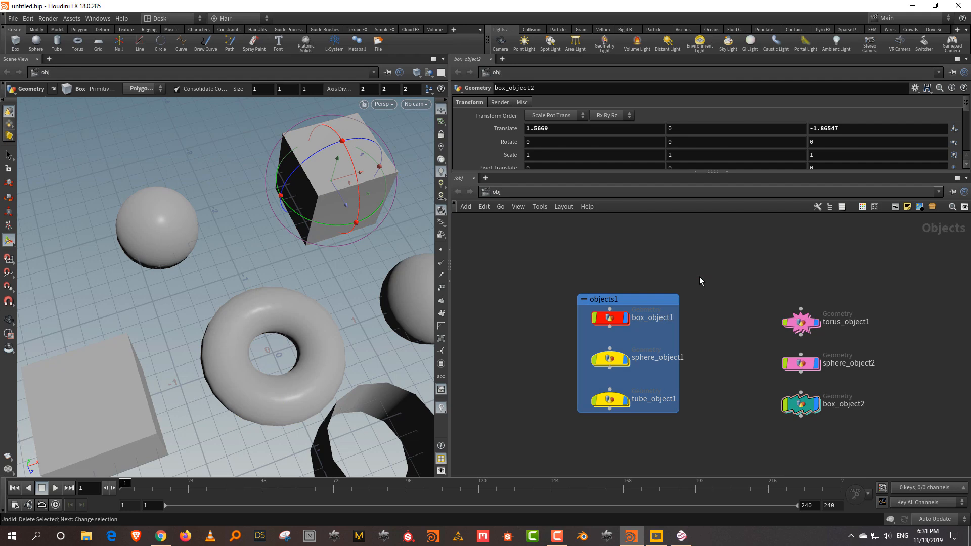
- Collapse the objects1 network box, shift it slightly down and expand it again
left_click(584, 300)
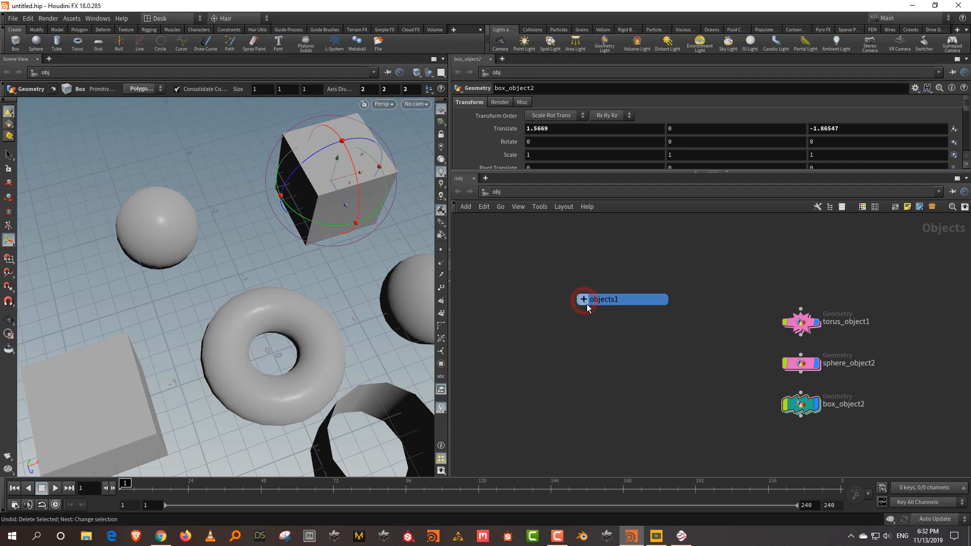
left_click_drag(622, 298, 627, 316)
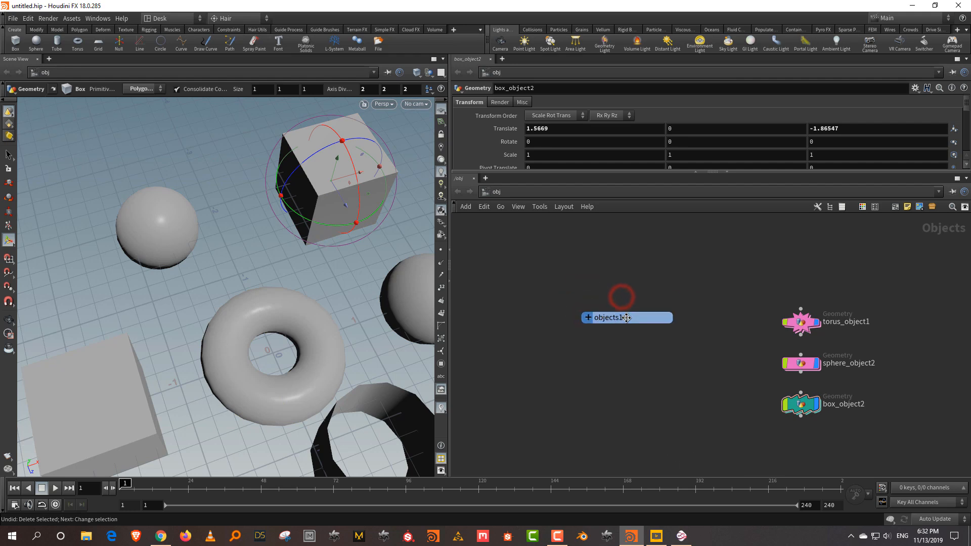
left_click(590, 321)
left_click(589, 321)
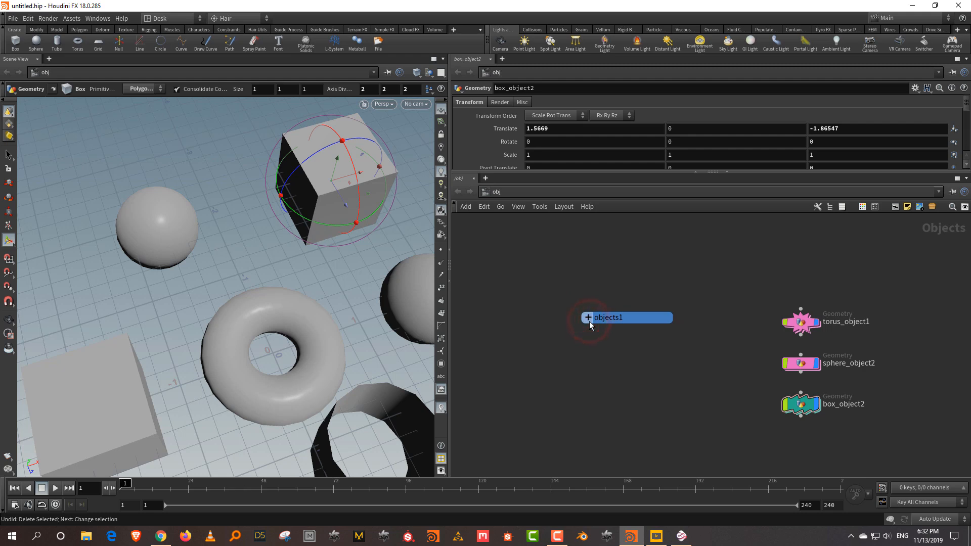
left_click(590, 320)
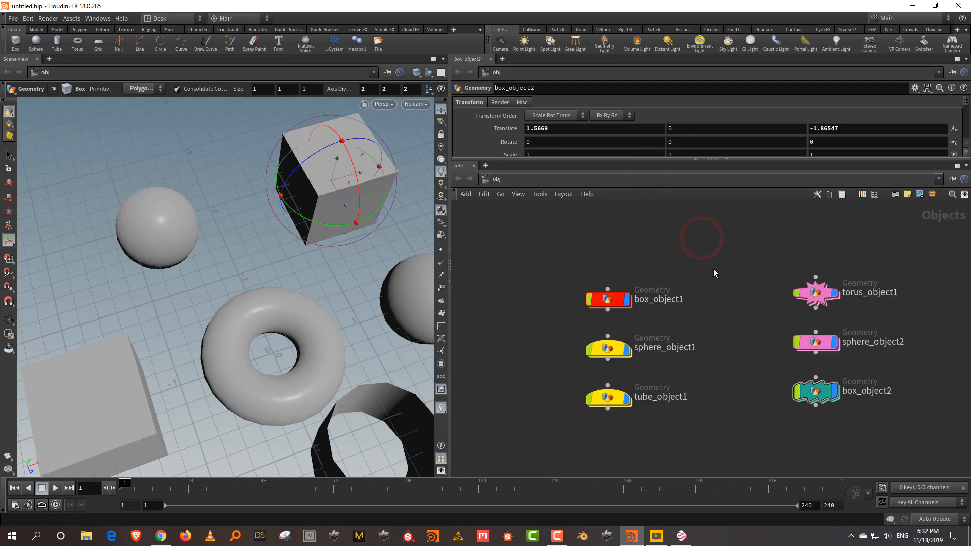
- Scatter the six object nodes irregularly across the network so they lie well apart from each other
scroll(714, 270, "down", 5)
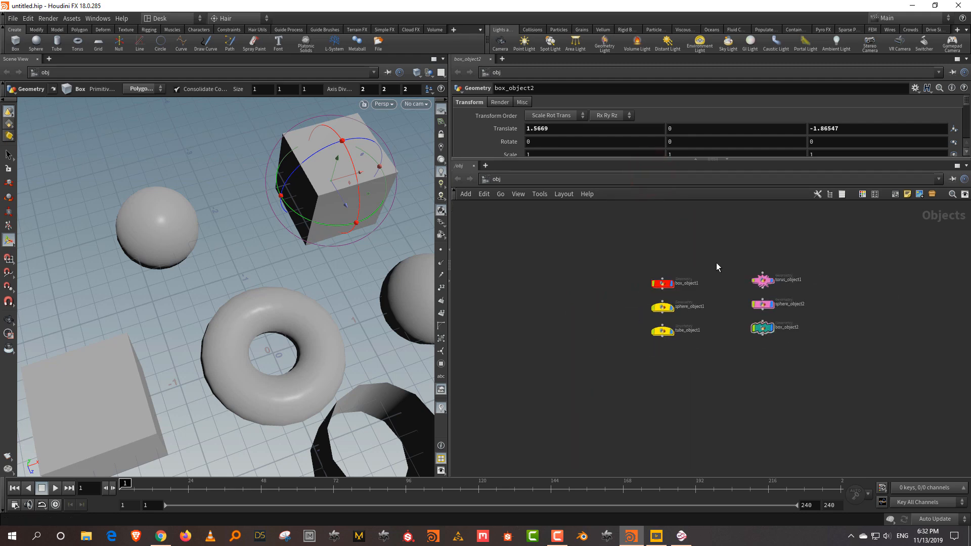
middle_click_drag(716, 263, 709, 318)
left_click_drag(660, 340, 607, 295)
left_click_drag(758, 336, 830, 315)
left_click_drag(768, 384, 830, 434)
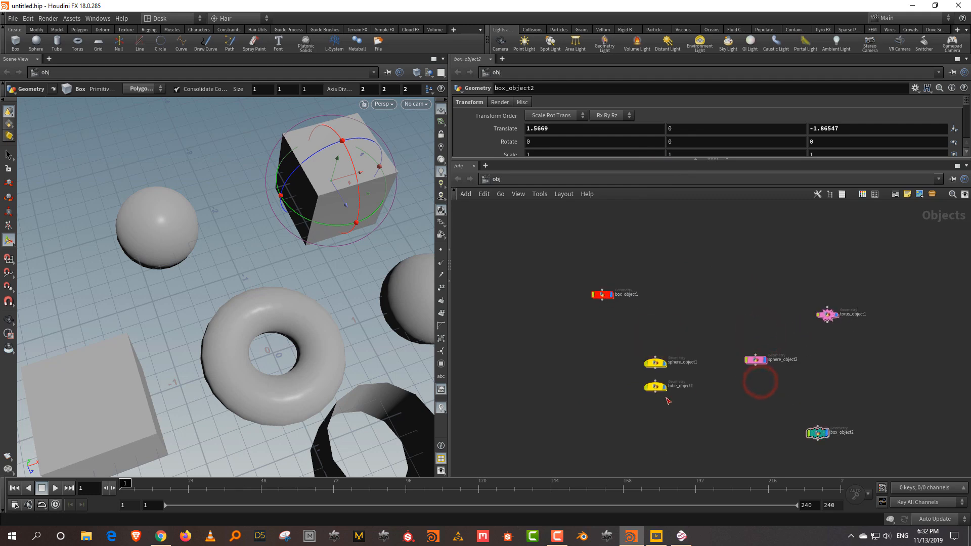
left_click_drag(656, 388, 602, 422)
left_click_drag(756, 360, 740, 387)
left_click_drag(656, 363, 678, 351)
- Bring up the Fast Find Node list, dismiss it and frame all nodes in the network view
scroll(697, 367, "up", 2)
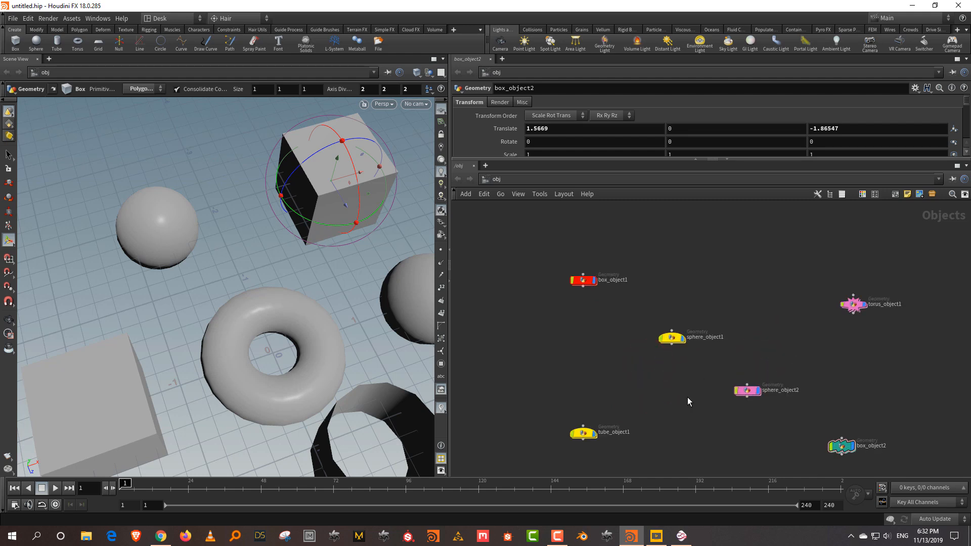
scroll(687, 398, "up", 2)
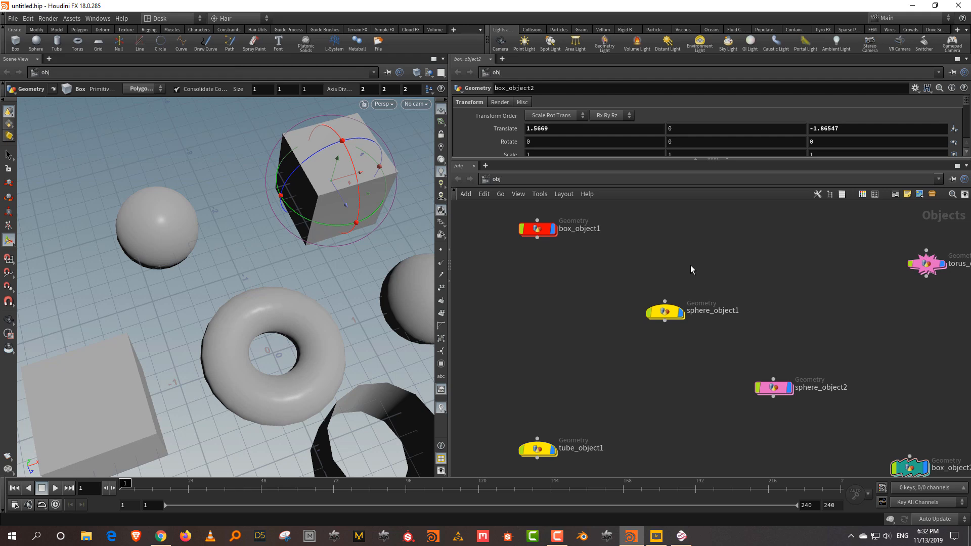
key("question")
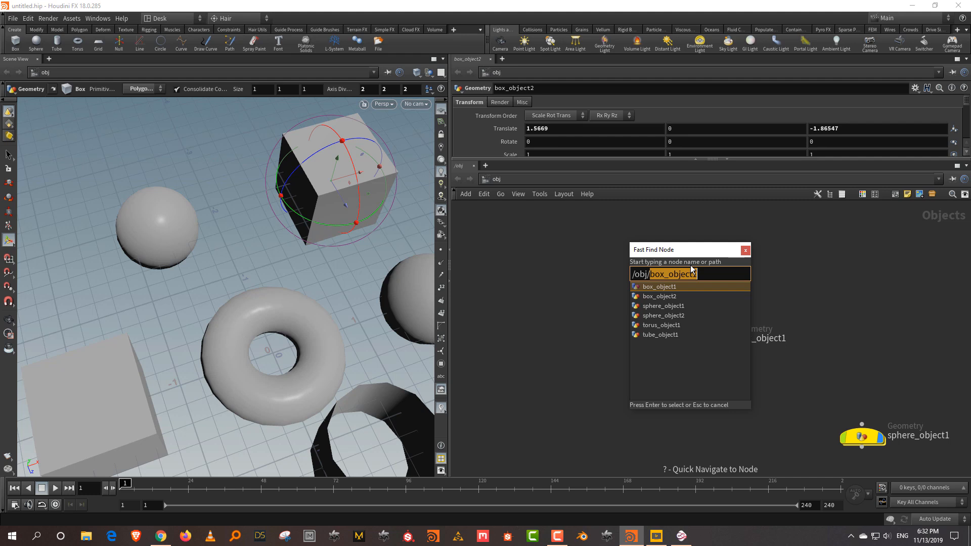
left_click(745, 250)
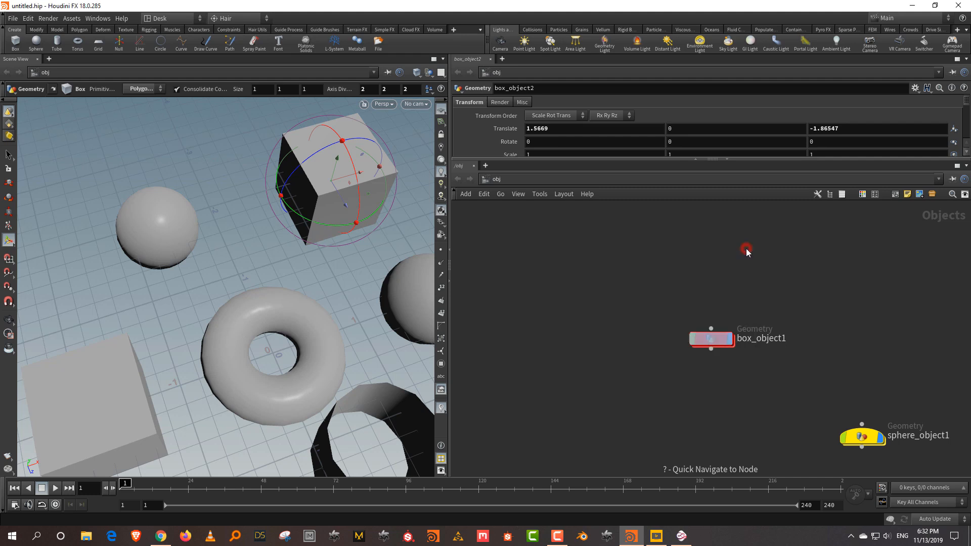
key("h")
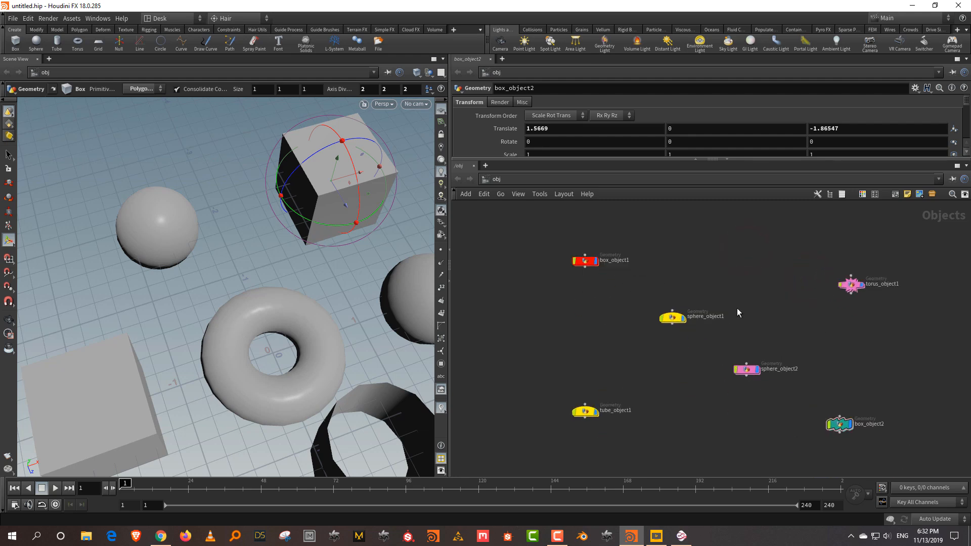
- Use Fast Find Node to locate sphere_object1 and sphere_object2 in the network
key("shift+slash")
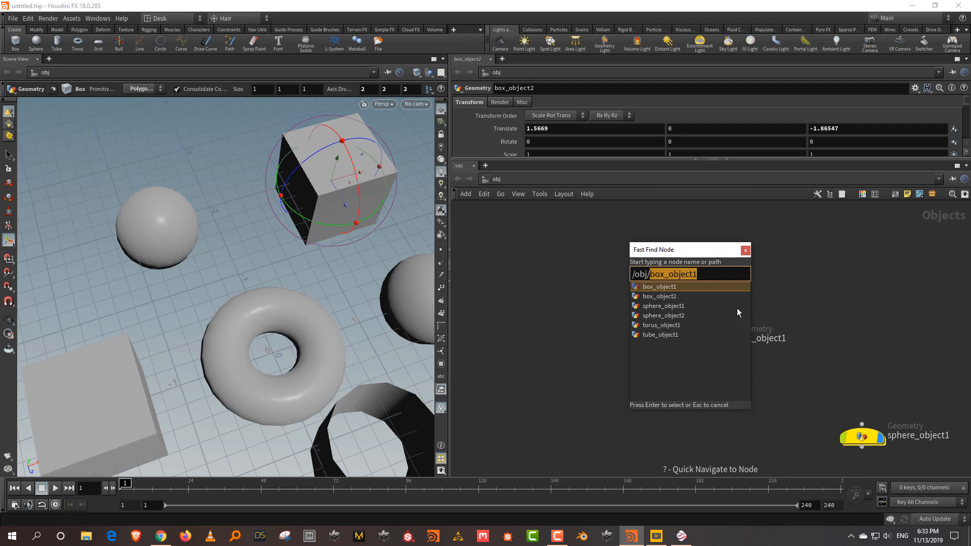
key("BackSpace")
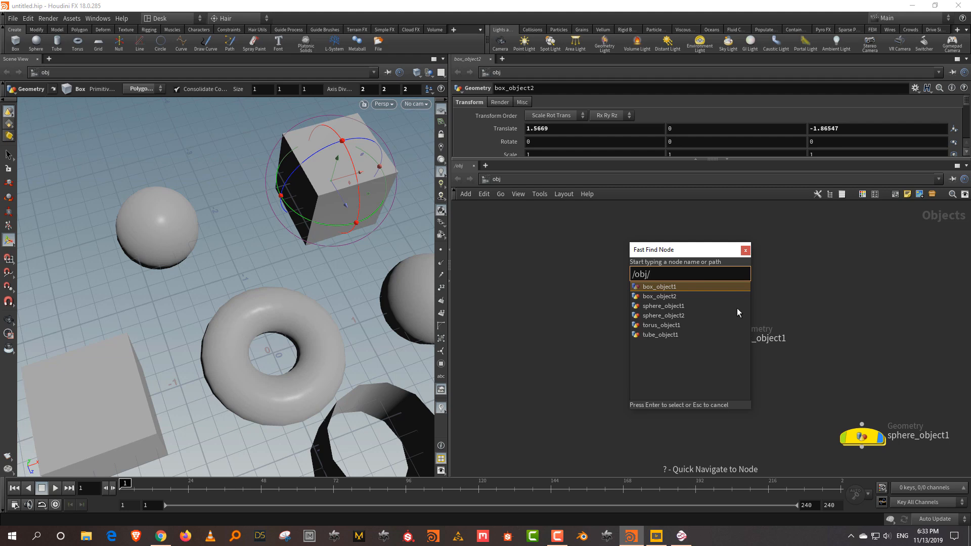
type("sphere_object1")
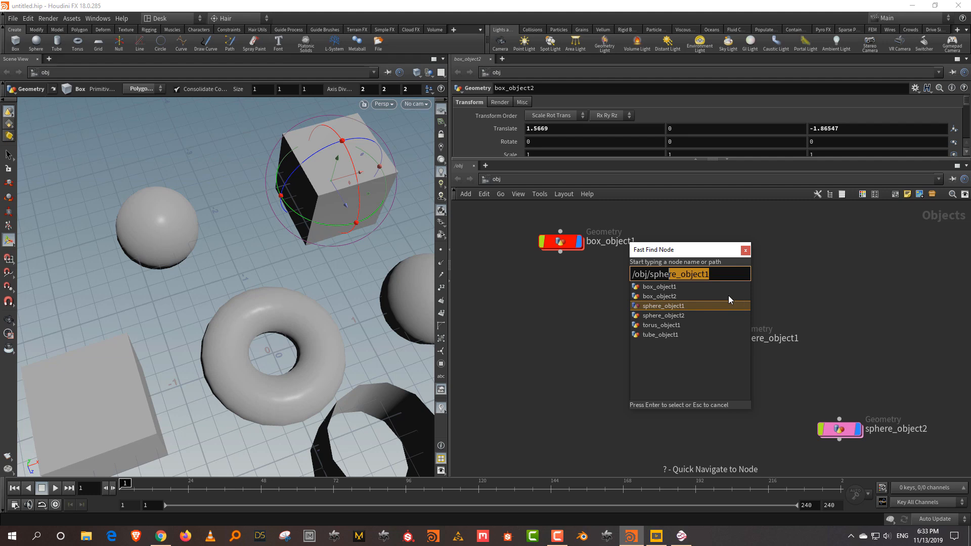
key("Right")
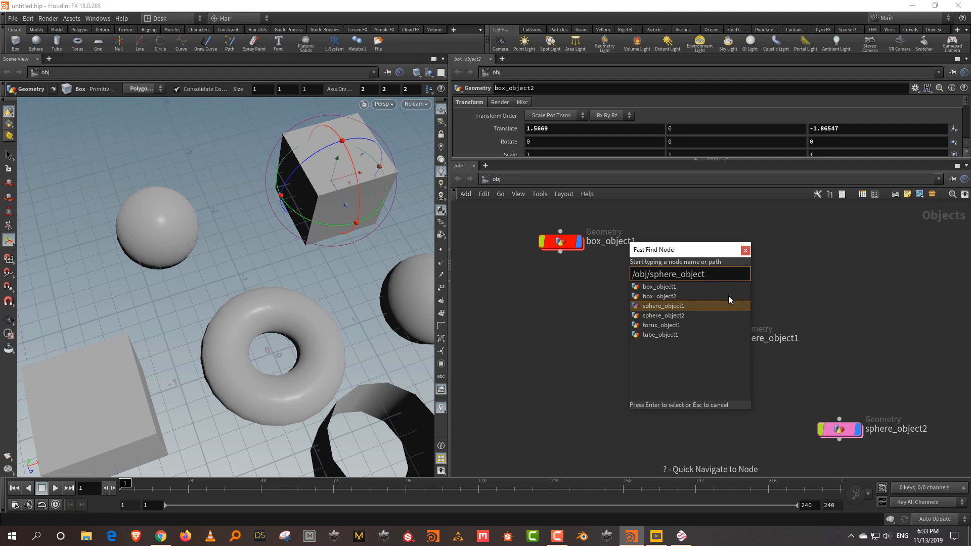
type("2")
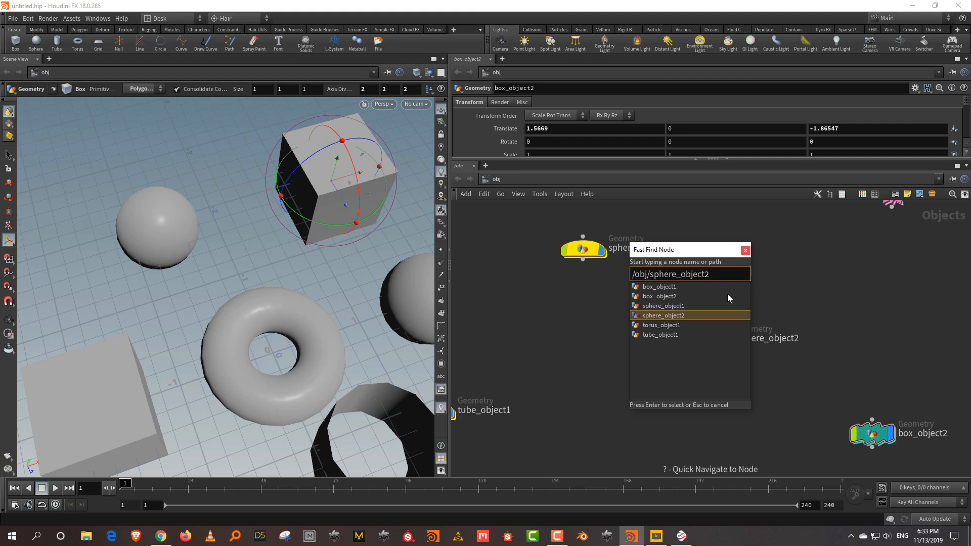
- Move the Fast Find Node dialog over the scene view, clear the sphere name and find torus_object1
left_click_drag(688, 249, 260, 210)
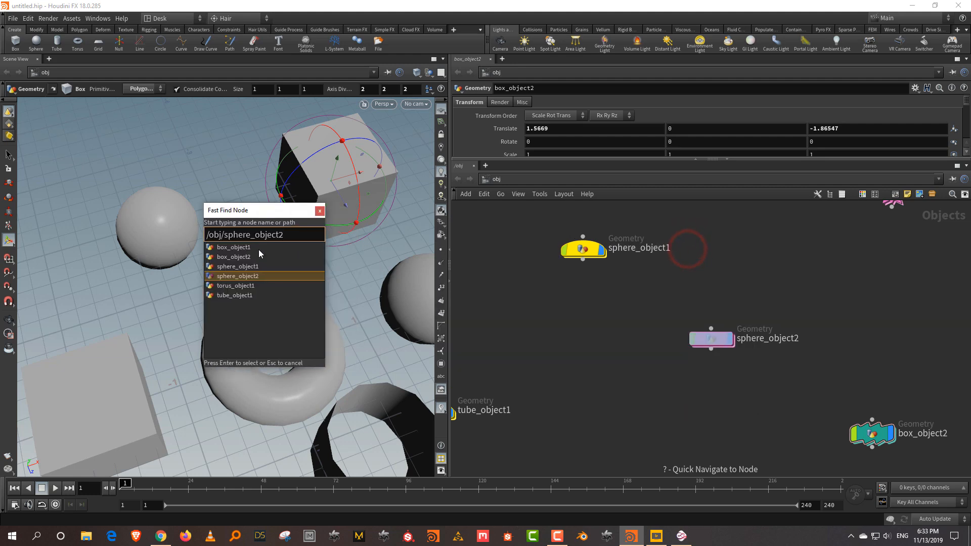
key("BackSpace")
key("BackSpace")
key("BackSpace")
key("BackSpace")
key("BackSpace")
key("BackSpace")
key("BackSpace")
key("BackSpace")
key("BackSpace")
key("BackSpace")
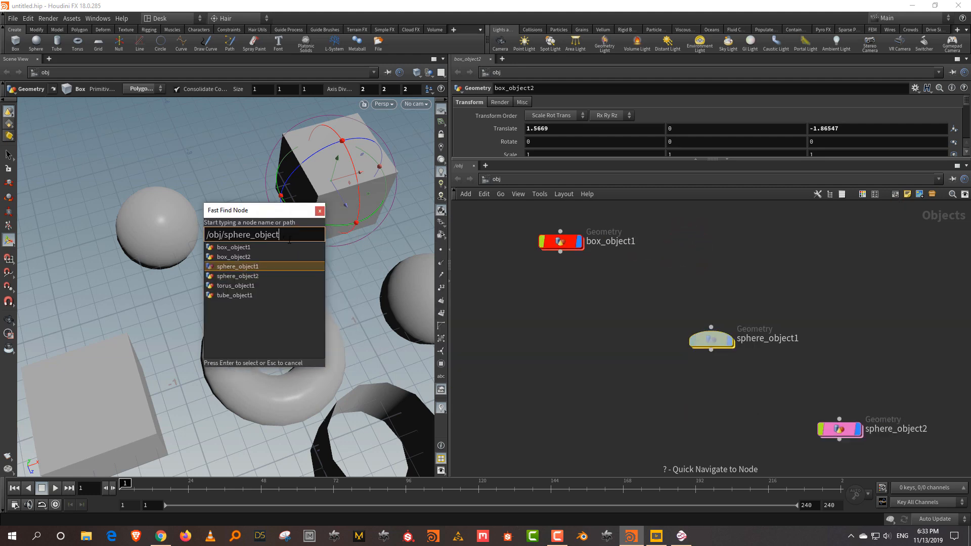
key("BackSpace")
key("BackSpace")
key("BackSpace")
key("BackSpace")
type("torus")
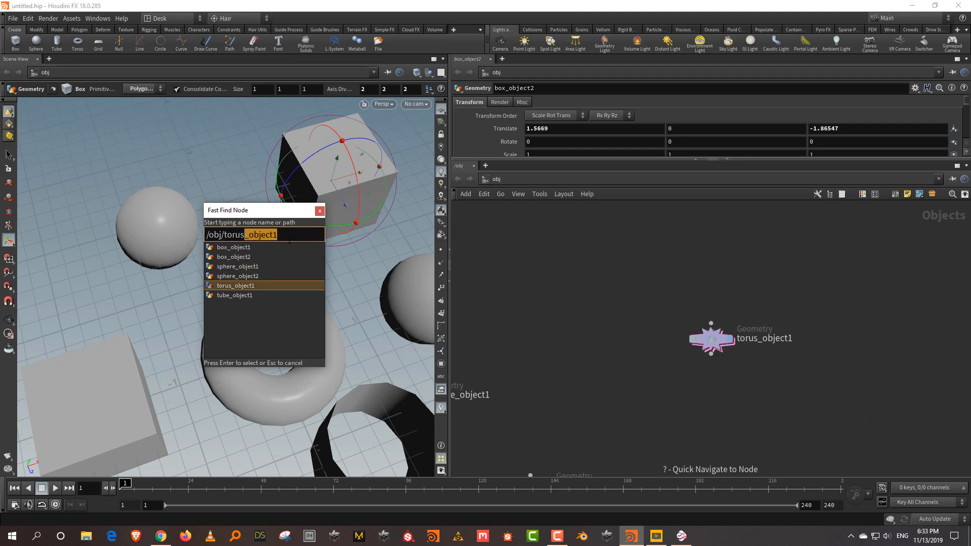
- Replace the torus name with tube to locate tube_object1 and accept the match
key("BackSpace")
key("BackSpace")
key("BackSpace")
key("BackSpace")
key("BackSpace")
type("ube")
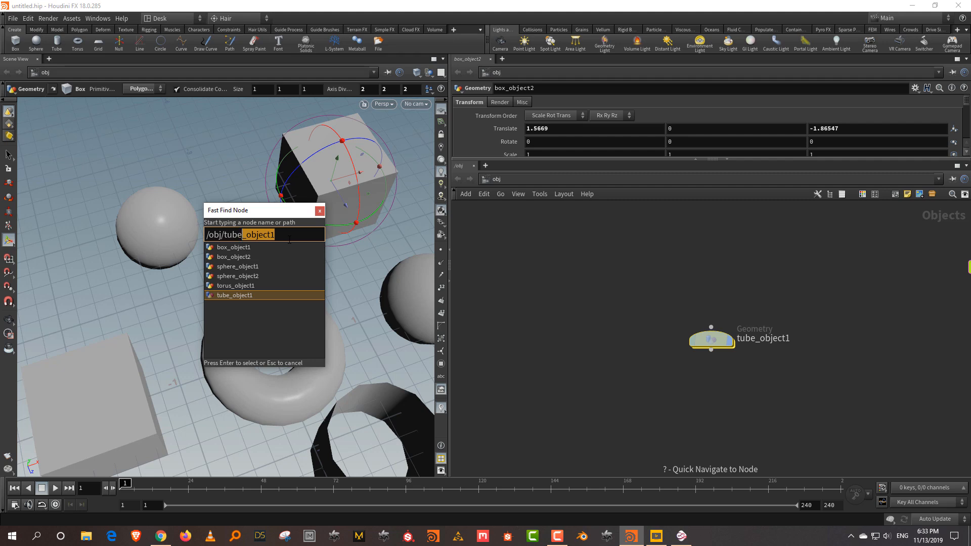
key("Return")
- Lay out all scattered object nodes automatically in the network
scroll(762, 326, "down", 5)
middle_click_drag(781, 317, 688, 368)
key("l")
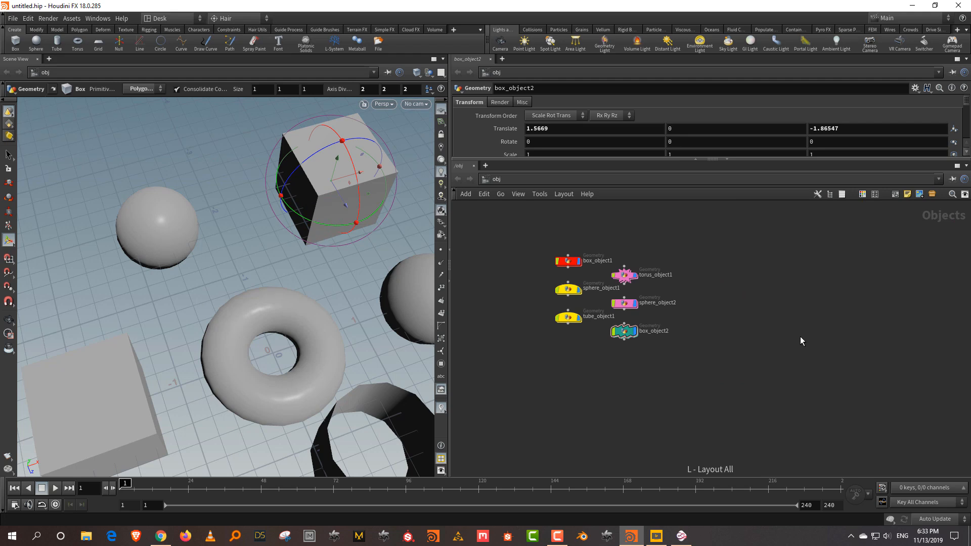
middle_click_drag(742, 300, 820, 358)
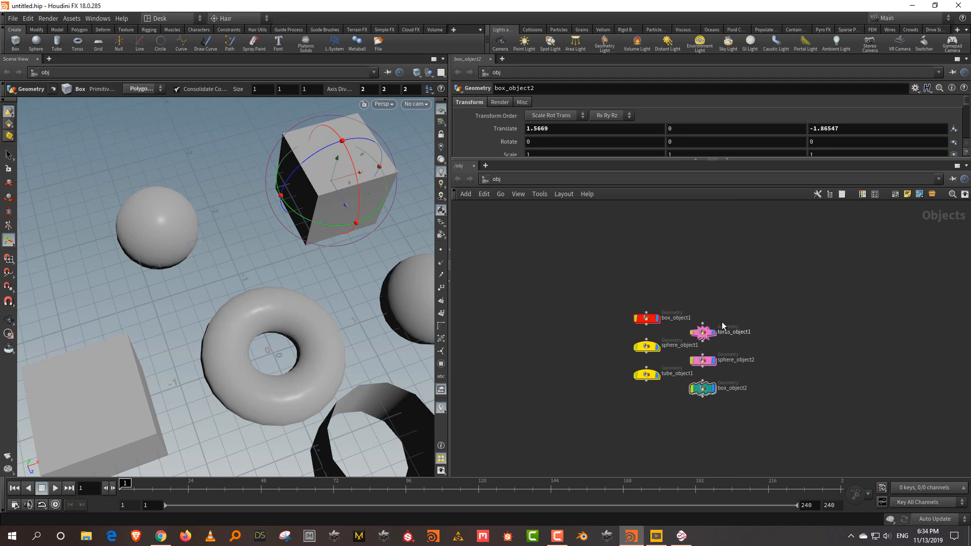
scroll(720, 318, "up", 3)
middle_click_drag(734, 306, 806, 299)
- Shift the torus_object1, sphere_object2 and box_object2 column slightly farther from the other nodes and enlarge the parameter pane
left_click_drag(819, 297, 736, 460)
left_click_drag(770, 387, 807, 384)
left_click(900, 310)
scroll(721, 259, "down", 1)
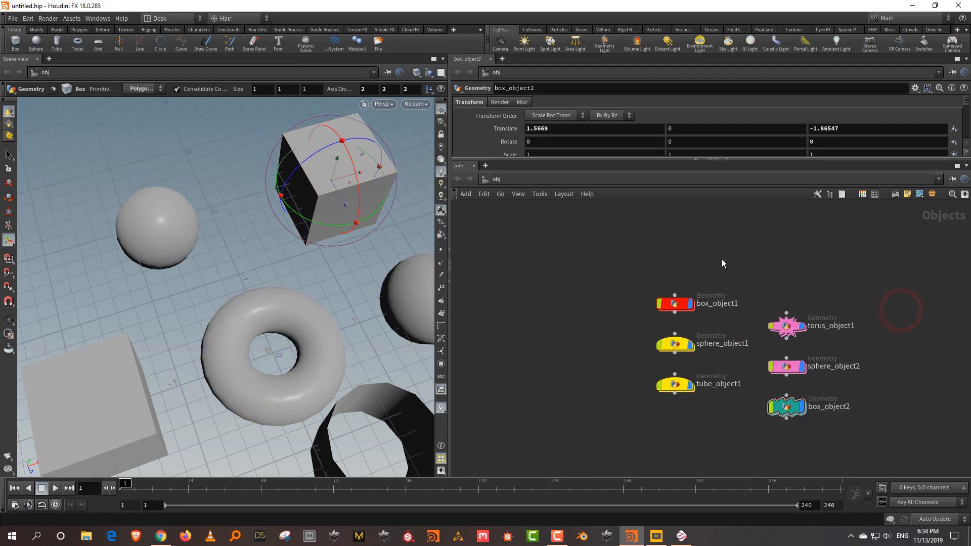
left_click_drag(682, 161, 684, 207)
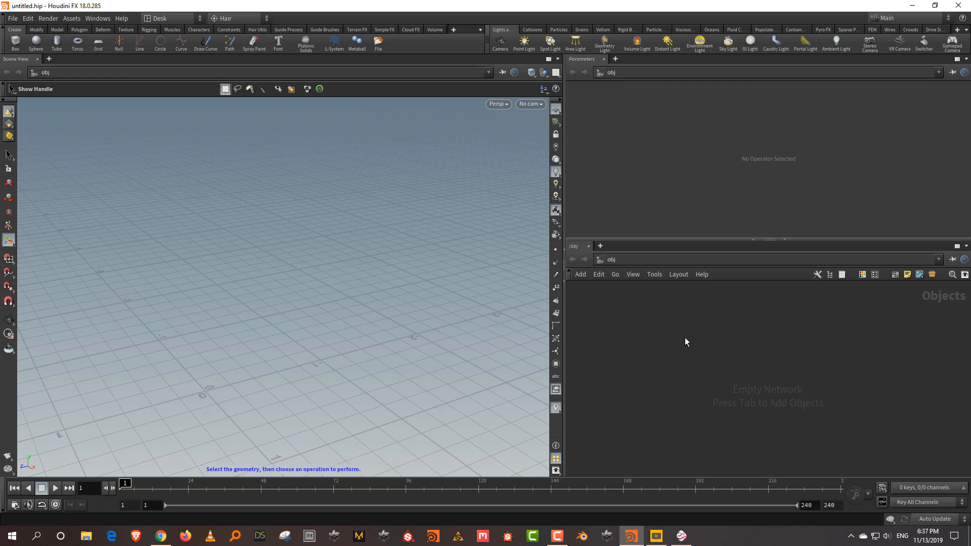
- Switch to Mischief, bring a blank canvas area into view and handwrite "SOP" in red
left_click(681, 536)
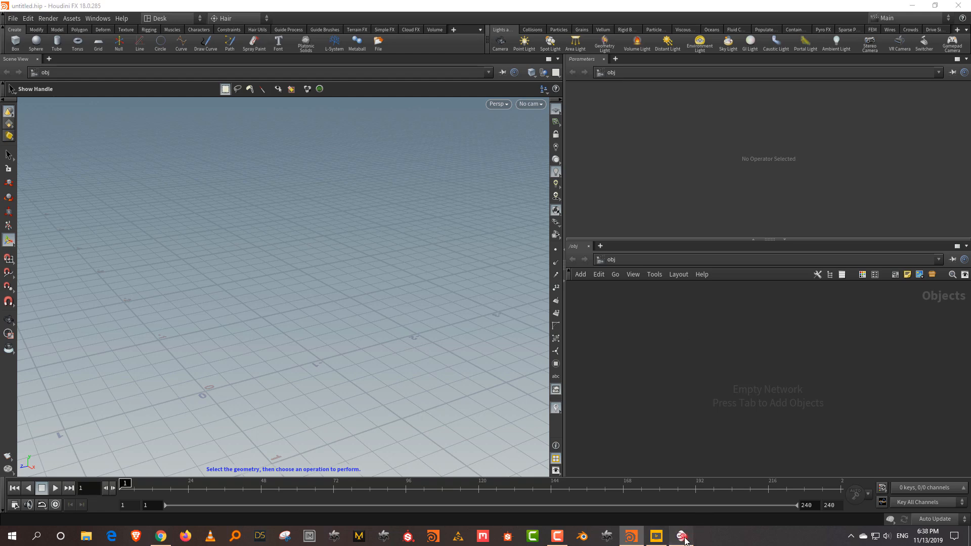
key("space")
left_click_drag(411, 435, 439, 182)
left_click_drag(413, 314, 519, 216)
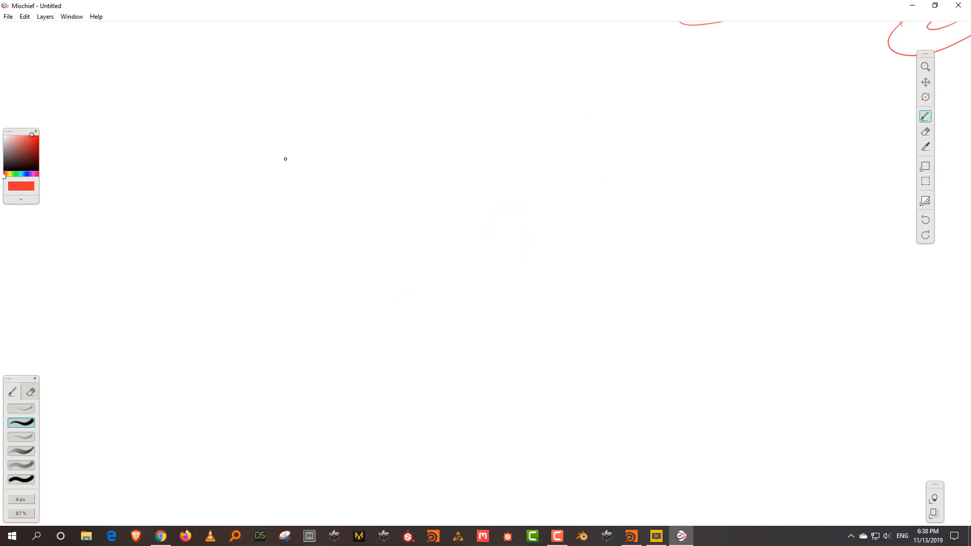
left_click_drag(202, 108, 189, 137)
left_click_drag(212, 115, 212, 117)
mouse_move(225, 109)
left_mouse_down()
mouse_move(227, 132)
mouse_move(226, 118)
left_mouse_up()
- Handwrite "SURFACE OP" above the SOP entry and undo the extra strokes after OP
mouse_move(377, 52)
left_mouse_down()
mouse_move(365, 73)
mouse_move(397, 64)
left_mouse_up()
left_click_drag(397, 63, 408, 72)
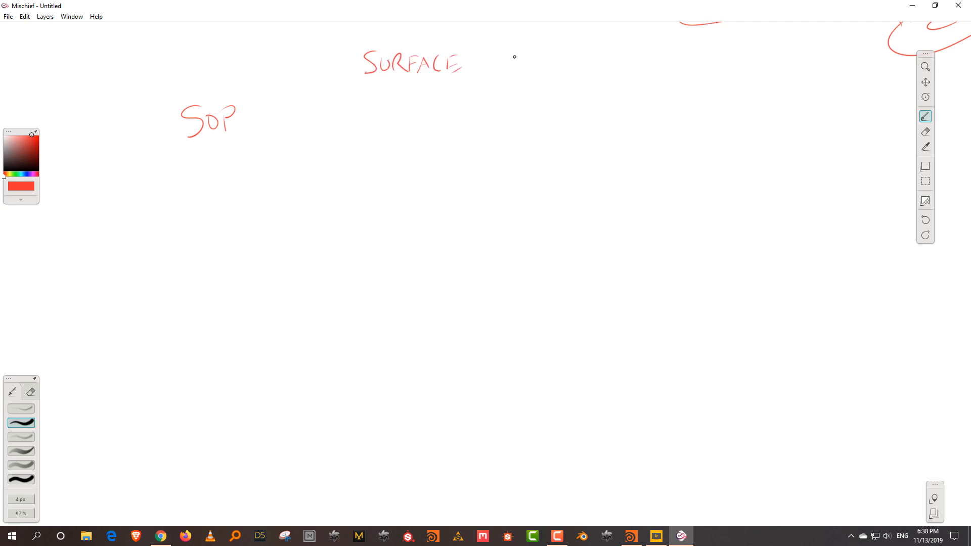
mouse_move(507, 55)
left_mouse_down()
mouse_move(514, 68)
mouse_move(508, 56)
left_mouse_up()
left_click_drag(521, 51, 521, 73)
left_click_drag(521, 51, 530, 69)
left_click_drag(531, 54, 540, 54)
key("ctrl+z")
key("ctrl+z")
- Handwrite a dash and "GEOMETRY" beside SOP
left_click_drag(254, 122, 304, 123)
left_click_drag(295, 120, 313, 127)
left_click_drag(313, 114, 323, 118)
left_click_drag(315, 127, 332, 114)
mouse_move(347, 112)
left_mouse_down()
mouse_move(347, 127)
mouse_move(362, 122)
left_mouse_up()
mouse_move(367, 111)
left_mouse_down()
mouse_move(366, 125)
mouse_move(375, 108)
left_mouse_up()
left_click_drag(367, 117, 377, 122)
left_click_drag(382, 109, 382, 128)
left_click_drag(382, 109, 415, 127)
left_click_drag(415, 109, 424, 124)
left_click_drag(431, 109, 428, 136)
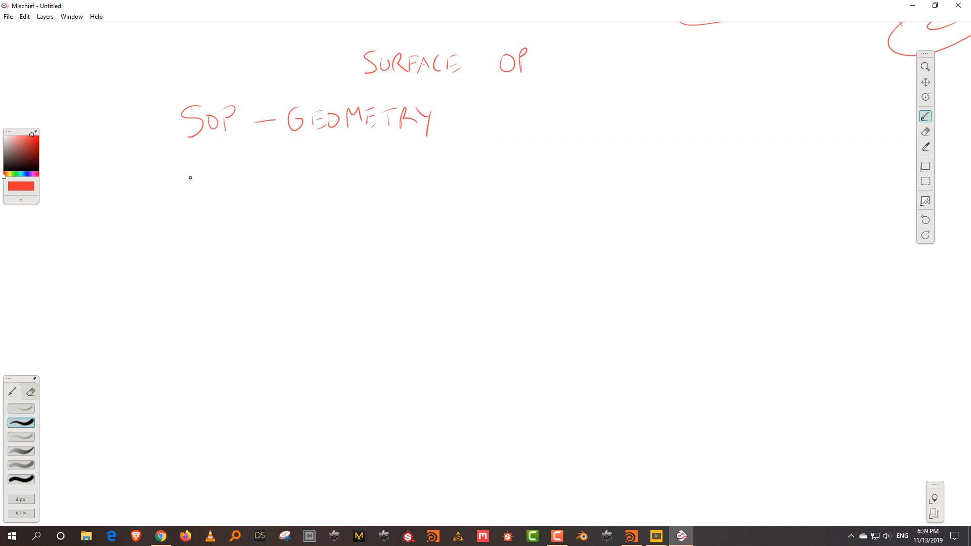
- Handwrite "DOP – DYNAMICS" on the line below the SOP entry
mouse_move(185, 169)
left_mouse_down()
mouse_move(187, 194)
mouse_move(207, 177)
left_mouse_up()
mouse_move(218, 167)
left_mouse_down()
mouse_move(219, 187)
mouse_move(219, 179)
left_mouse_up()
left_click_drag(240, 177, 274, 186)
mouse_move(285, 162)
left_mouse_down()
mouse_move(292, 190)
mouse_move(328, 182)
left_mouse_up()
left_click_drag(340, 163, 333, 184)
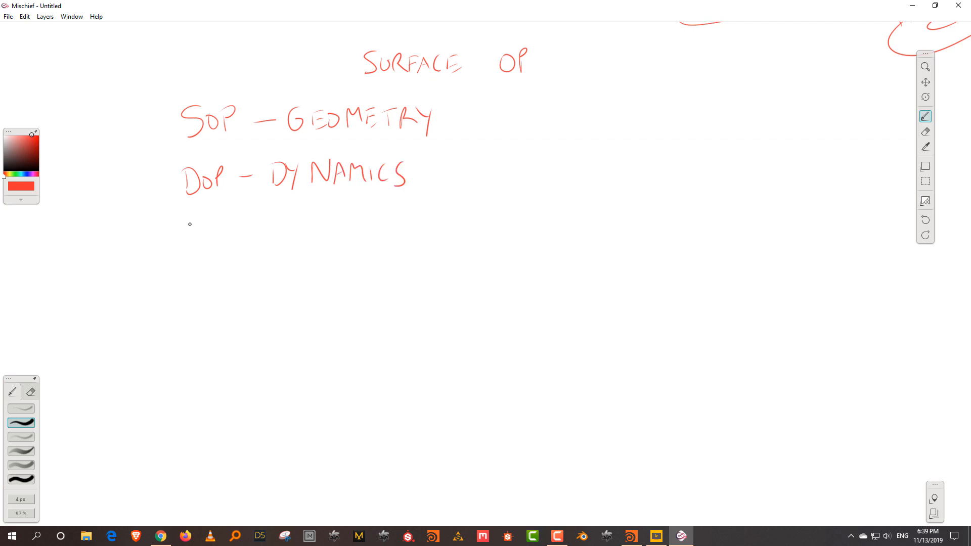
- Handwrite "POP – PARTICLES" below the DOP line
mouse_move(189, 221)
left_mouse_down()
mouse_move(190, 242)
mouse_move(191, 229)
left_mouse_up()
mouse_move(206, 226)
left_mouse_down()
mouse_move(218, 239)
mouse_move(220, 229)
mouse_move(284, 233)
left_mouse_up()
mouse_move(284, 215)
left_mouse_down()
mouse_move(287, 226)
mouse_move(308, 215)
mouse_move(315, 230)
left_mouse_up()
mouse_move(320, 218)
left_mouse_down()
mouse_move(321, 230)
mouse_move(339, 228)
left_mouse_up()
left_click_drag(410, 211, 403, 230)
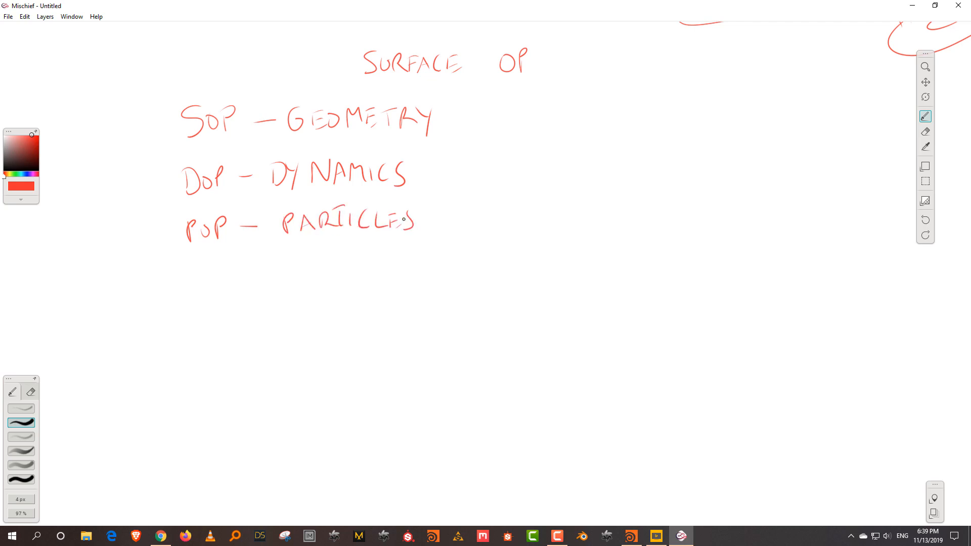
- Handwrite "ROP – RENDERING" below the POP line
left_click_drag(186, 266, 186, 286)
left_click_drag(185, 264, 202, 286)
left_click_drag(207, 268, 218, 285)
mouse_move(215, 264)
left_mouse_down()
mouse_move(218, 278)
mouse_move(283, 279)
left_mouse_up()
left_click_drag(282, 259, 297, 279)
mouse_move(302, 261)
left_mouse_down()
mouse_move(299, 275)
mouse_move(309, 260)
left_mouse_up()
left_click_drag(300, 268, 310, 274)
left_click_drag(319, 278, 318, 265)
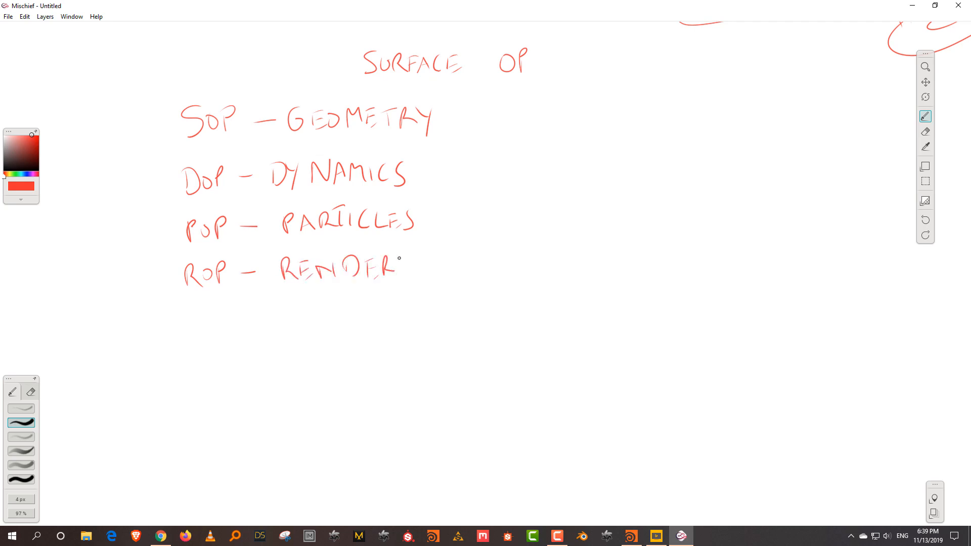
mouse_move(399, 262)
left_mouse_down()
mouse_move(399, 274)
mouse_move(416, 263)
mouse_move(438, 267)
left_mouse_up()
- Handwrite "CHOP – CHANNEL" below the ROP line
left_click_drag(418, 310, 518, 295)
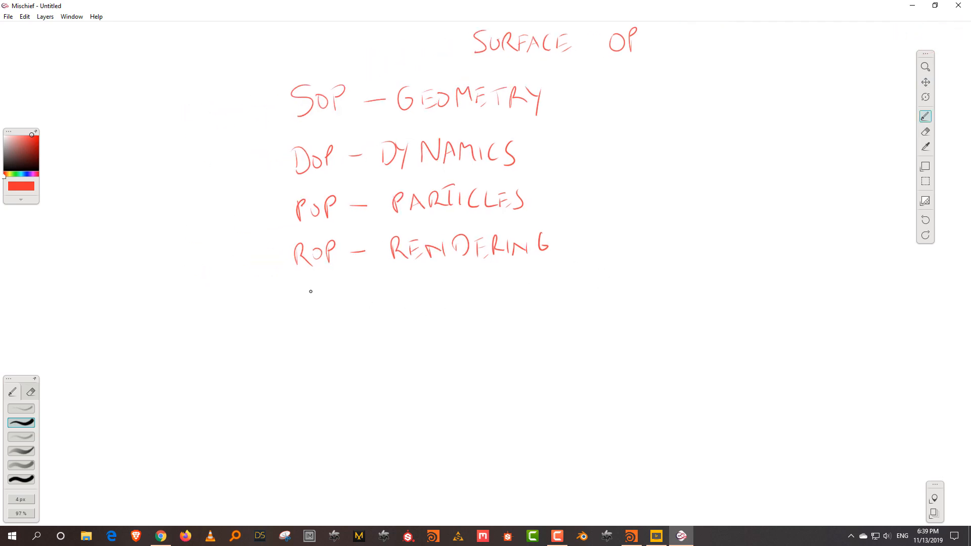
mouse_move(303, 287)
left_mouse_down()
mouse_move(303, 308)
mouse_move(368, 296)
mouse_move(428, 308)
left_mouse_up()
mouse_move(433, 285)
left_mouse_down()
mouse_move(433, 307)
mouse_move(457, 296)
left_mouse_up()
mouse_move(464, 306)
left_mouse_down()
mouse_move(465, 289)
mouse_move(478, 306)
left_mouse_up()
left_click_drag(477, 306, 483, 288)
mouse_move(484, 287)
left_mouse_down()
mouse_move(498, 305)
mouse_move(502, 287)
mouse_move(511, 306)
left_mouse_up()
left_click_drag(510, 289, 521, 298)
left_click_drag(515, 306, 547, 298)
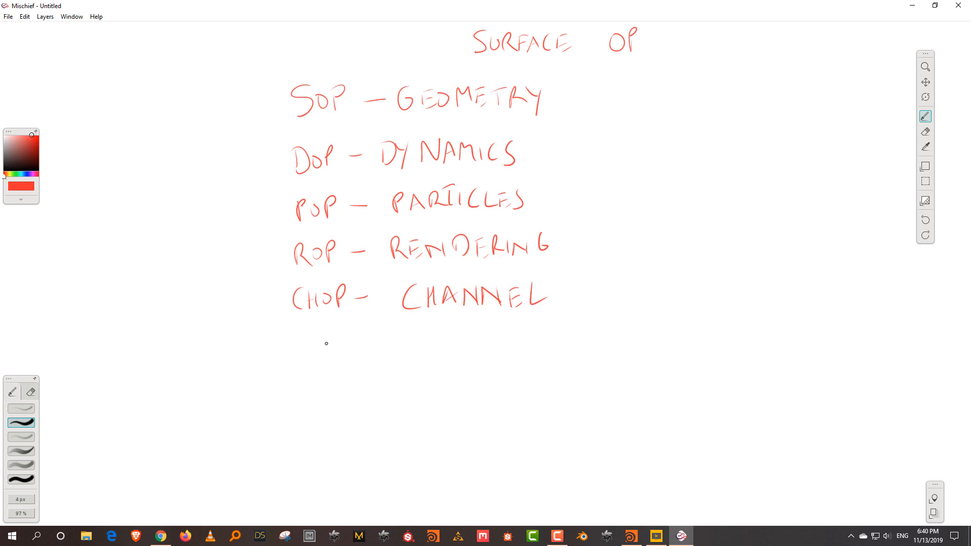
- Handwrite "COP – COMPOSITING" below the CHOP line
left_click_drag(303, 334, 297, 354)
mouse_move(308, 341)
left_mouse_down()
mouse_move(310, 351)
mouse_move(326, 349)
left_mouse_up()
mouse_move(327, 329)
left_mouse_down()
mouse_move(330, 341)
mouse_move(425, 335)
mouse_move(452, 348)
mouse_move(464, 333)
left_mouse_up()
left_click_drag(578, 329, 572, 339)
- Handwrite "SHOP – SHADERS" below the COP line
scroll(584, 350, "down", 3)
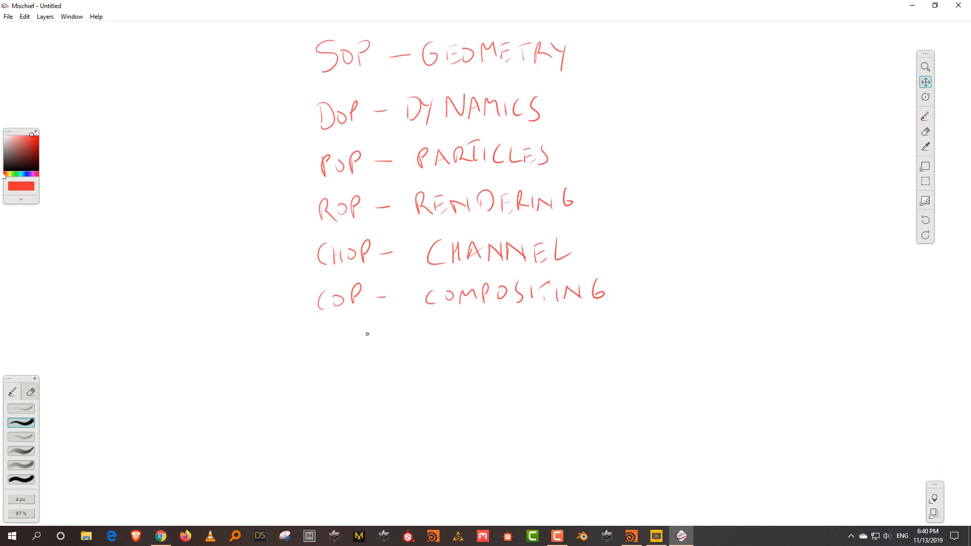
mouse_move(333, 333)
left_mouse_down()
mouse_move(323, 356)
mouse_move(338, 352)
left_mouse_up()
mouse_move(348, 336)
left_mouse_down()
mouse_move(347, 352)
mouse_move(357, 340)
mouse_move(371, 355)
left_mouse_up()
mouse_move(370, 329)
left_mouse_down()
mouse_move(372, 345)
mouse_move(402, 342)
left_mouse_up()
mouse_move(464, 330)
left_mouse_down()
mouse_move(444, 348)
mouse_move(478, 345)
left_mouse_up()
left_click_drag(485, 332, 483, 347)
left_click_drag(488, 329, 495, 345)
left_click_drag(484, 341, 498, 345)
mouse_move(498, 329)
left_mouse_down()
mouse_move(499, 346)
mouse_move(516, 343)
left_mouse_up()
left_click_drag(515, 329, 559, 347)
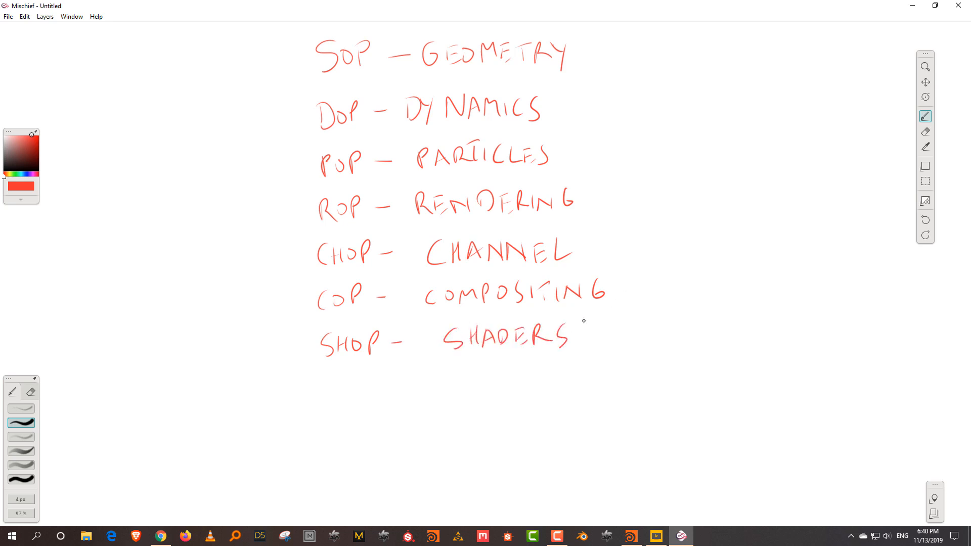
- Handwrite "MATNET – MATERIALS" below the SHOP line
key("space")
left_click_drag(440, 373, 429, 302)
mouse_move(328, 298)
left_mouse_down()
mouse_move(345, 313)
mouse_move(360, 306)
left_mouse_up()
mouse_move(368, 296)
left_mouse_down()
mouse_move(368, 310)
mouse_move(376, 294)
left_mouse_up()
left_click_drag(379, 311, 394, 293)
left_click_drag(401, 309, 411, 300)
left_click_drag(405, 307, 423, 305)
mouse_move(417, 292)
left_mouse_down()
mouse_move(474, 302)
mouse_move(512, 287)
left_mouse_up()
mouse_move(513, 288)
left_mouse_down()
mouse_move(524, 287)
mouse_move(526, 306)
left_mouse_up()
left_click_drag(530, 306, 555, 304)
left_click_drag(547, 288, 569, 300)
left_click_drag(570, 285, 577, 281)
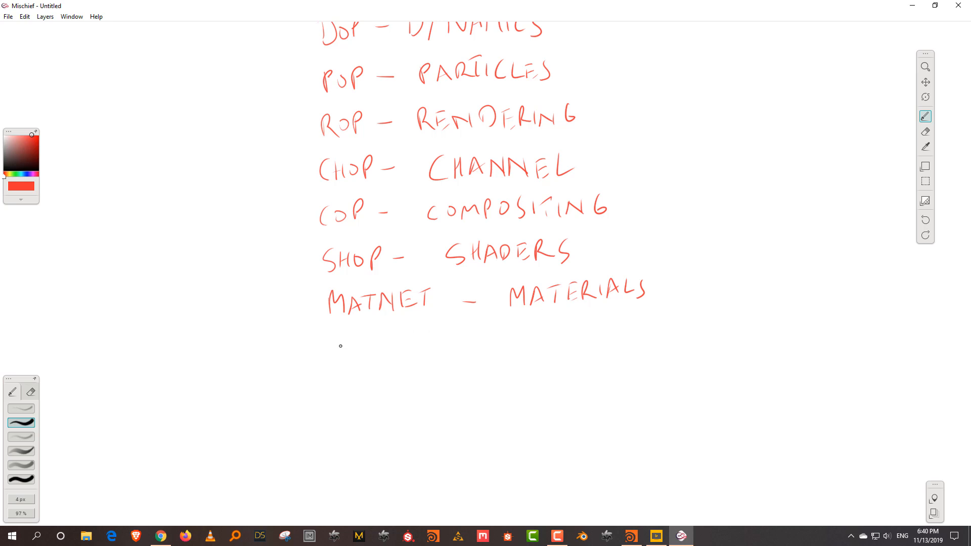
- Handwrite "LOPS – LIGHTING" below the MATNET line
left_click_drag(337, 341, 354, 363)
left_click_drag(361, 349, 375, 360)
mouse_move(375, 342)
left_mouse_down()
mouse_move(388, 361)
mouse_move(451, 344)
mouse_move(513, 354)
left_mouse_up()
mouse_move(534, 334)
left_mouse_down()
mouse_move(526, 344)
mouse_move(546, 356)
left_mouse_up()
left_click_drag(563, 336, 582, 335)
left_click_drag(588, 337, 588, 354)
left_click_drag(596, 354, 606, 349)
left_click_drag(631, 329, 626, 340)
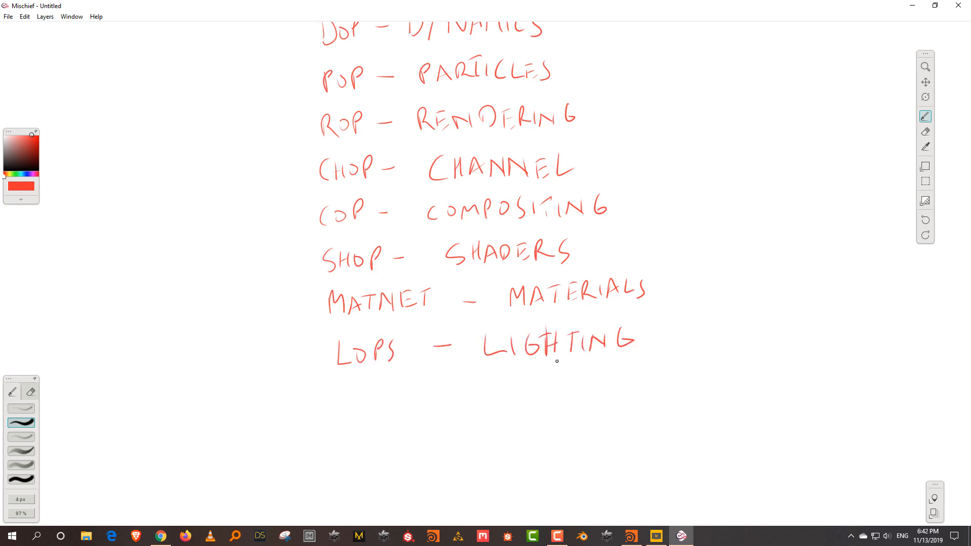
- Handwrite "TOPS – DEPENDENCY" below the LOPS line
mouse_move(340, 388)
left_mouse_down()
mouse_move(342, 413)
mouse_move(346, 389)
left_mouse_up()
mouse_move(354, 390)
left_mouse_down()
mouse_move(350, 408)
mouse_move(376, 390)
mouse_move(385, 407)
left_mouse_up()
left_click_drag(449, 395, 496, 403)
mouse_move(517, 390)
left_mouse_down()
mouse_move(520, 402)
mouse_move(545, 387)
mouse_move(692, 364)
left_mouse_up()
- Add the handwritten note "– OUTPUT" after RENDERING on the ROP line
key("space")
left_click_drag(666, 208, 630, 299)
left_click_drag(635, 225, 629, 280)
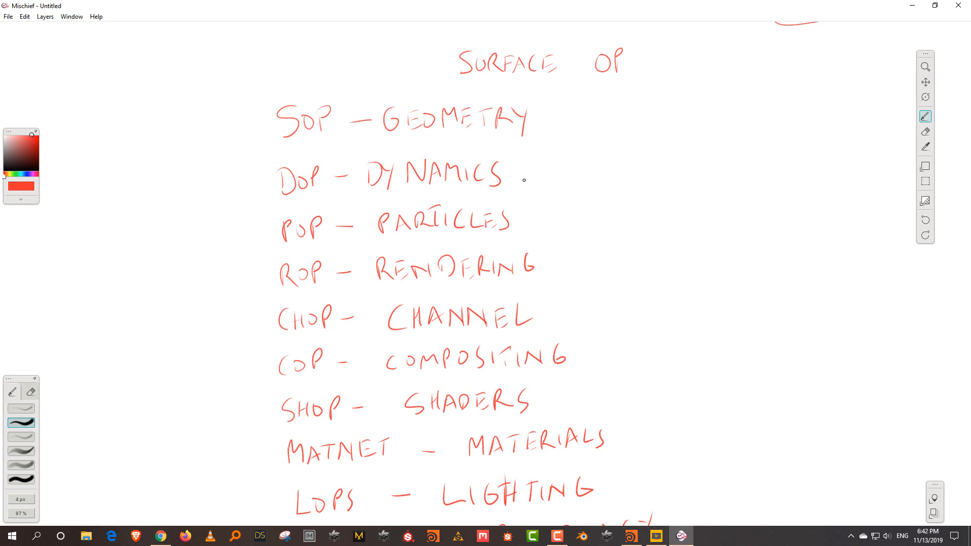
left_click_drag(558, 262, 629, 250)
left_click_drag(657, 240, 656, 265)
mouse_move(655, 242)
left_mouse_down()
mouse_move(657, 254)
mouse_move(680, 246)
left_mouse_up()
mouse_move(692, 245)
left_mouse_down()
mouse_move(693, 262)
mouse_move(698, 239)
left_mouse_up()
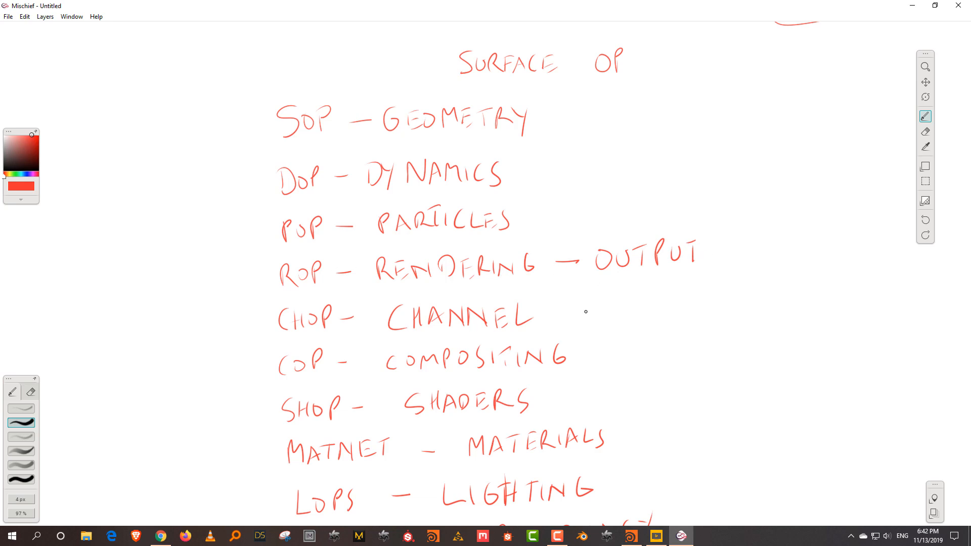
- Add the handwritten note "– IMAGE" after COMPOSITING on the COP line
mouse_move(588, 353)
left_mouse_down()
mouse_move(584, 315)
mouse_move(605, 314)
mouse_move(629, 331)
mouse_move(695, 313)
left_mouse_up()
key("b")
left_click_drag(705, 302, 713, 295)
left_click_drag(705, 309, 714, 307)
left_click_drag(705, 318, 716, 314)
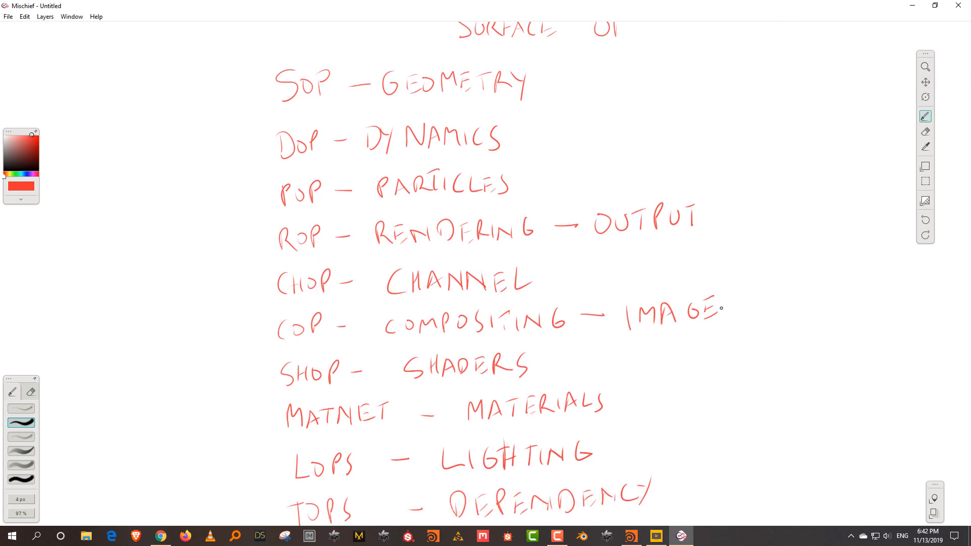
- Add the handwritten note "– MOTION FX" after CHANNEL on the CHOP line
mouse_move(562, 275)
left_mouse_down()
mouse_move(622, 281)
mouse_move(642, 263)
left_mouse_up()
left_click_drag(663, 262, 675, 273)
left_click_drag(680, 276, 694, 261)
left_click_drag(712, 276, 722, 259)
left_click_drag(728, 257, 735, 266)
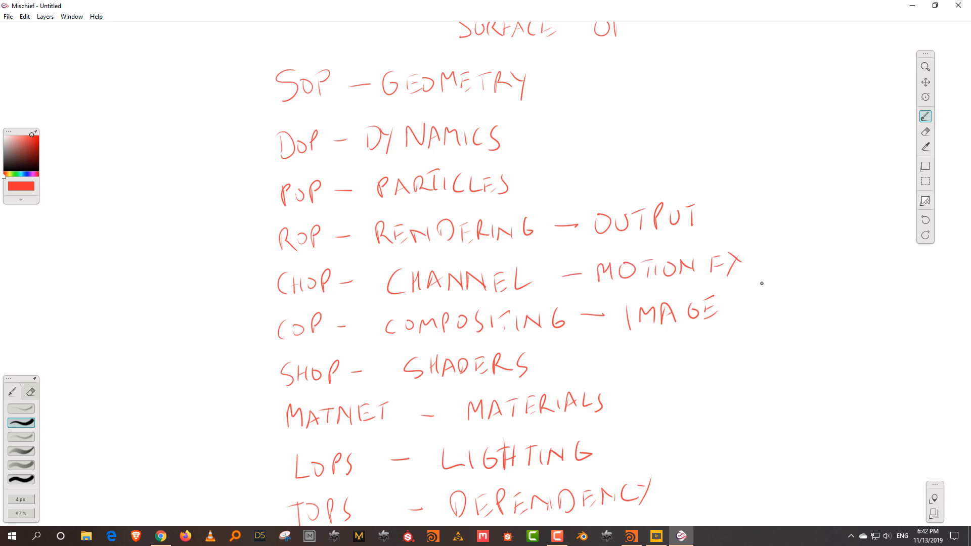
- Add the handwritten note "– SOLARIS" after LIGHTING on the LOPS line
key("space")
left_click_drag(694, 380, 656, 441)
left_click_drag(710, 327, 722, 317)
mouse_move(703, 423)
left_mouse_down()
mouse_move(711, 304)
mouse_move(726, 263)
left_mouse_up()
left_click_drag(622, 338, 642, 336)
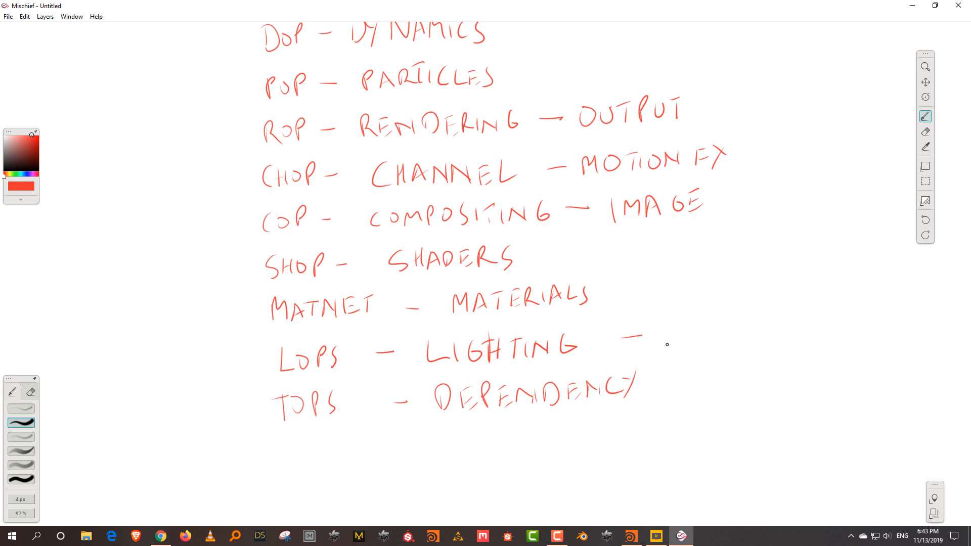
mouse_move(678, 323)
left_mouse_down()
mouse_move(666, 342)
mouse_move(689, 324)
mouse_move(714, 334)
left_mouse_up()
mouse_move(716, 336)
left_mouse_down()
mouse_move(724, 318)
mouse_move(731, 332)
left_mouse_up()
left_click_drag(718, 332, 760, 331)
left_click_drag(775, 310, 766, 332)
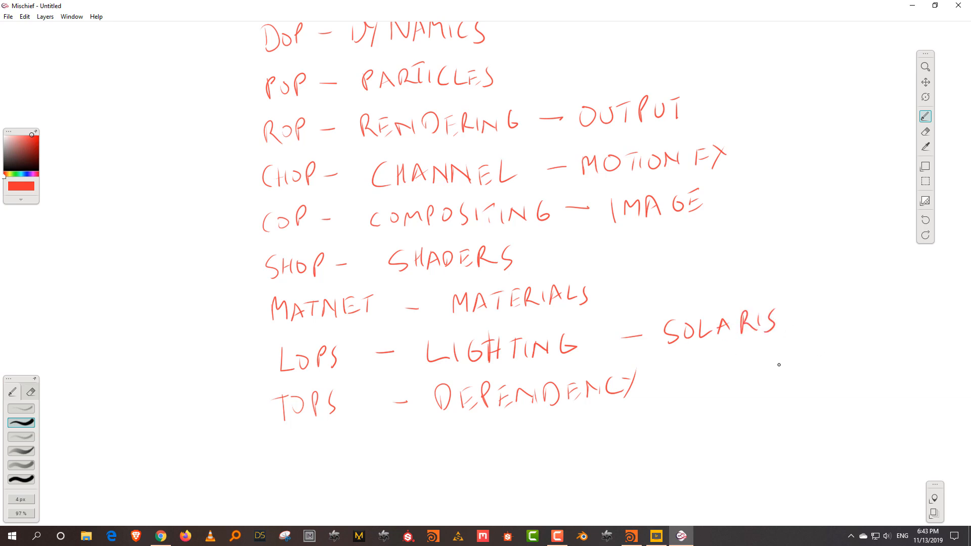
- Bring the start of the operator list back into view and minimize Mischief to return to Houdini
key("space")
left_click_drag(732, 278, 695, 433)
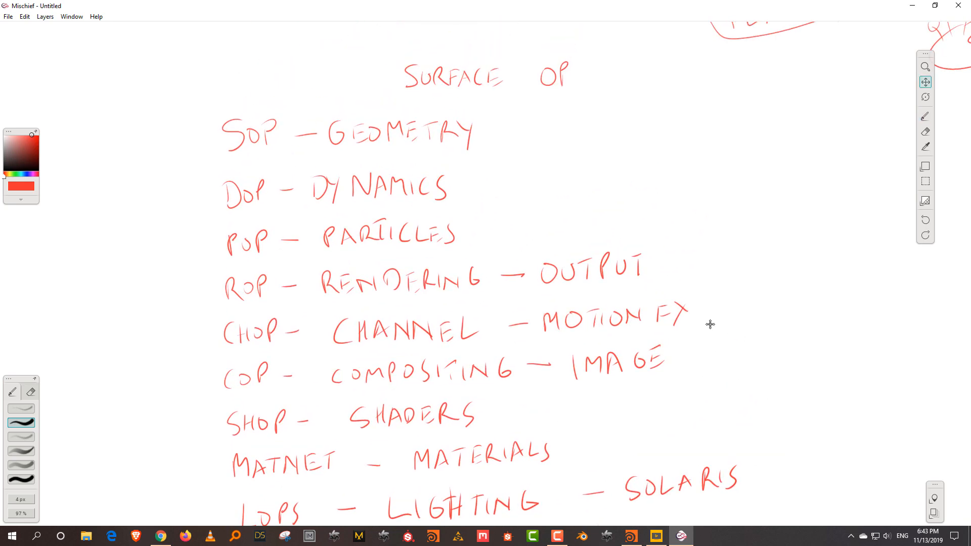
left_click_drag(727, 262, 722, 306)
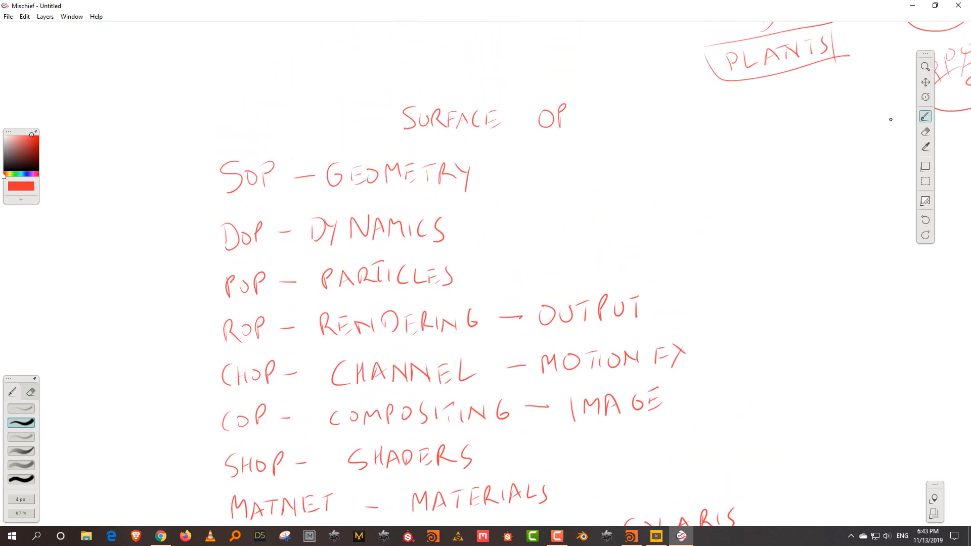
left_click(913, 6)
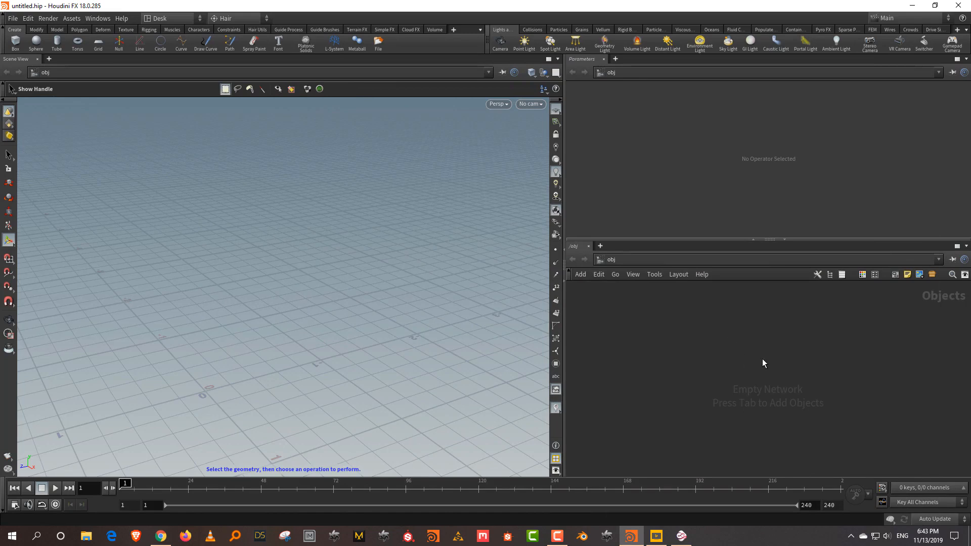
- Add a Geometry node to the empty object network
key("Tab")
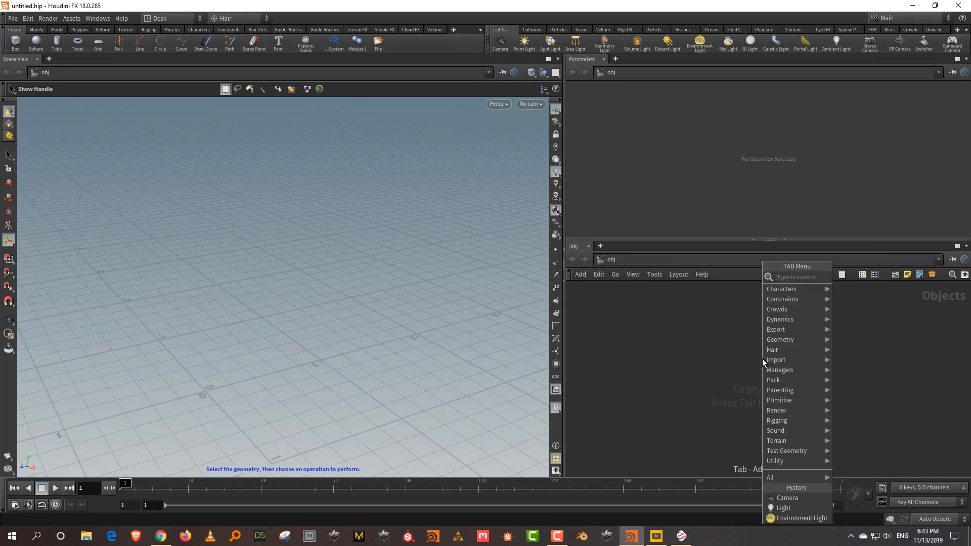
type("geo")
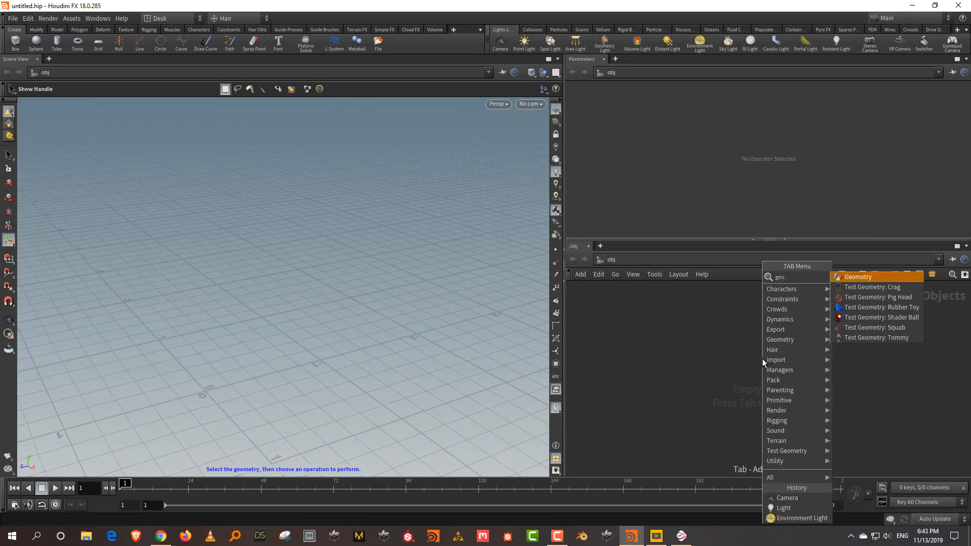
left_click(890, 277)
left_click(663, 346)
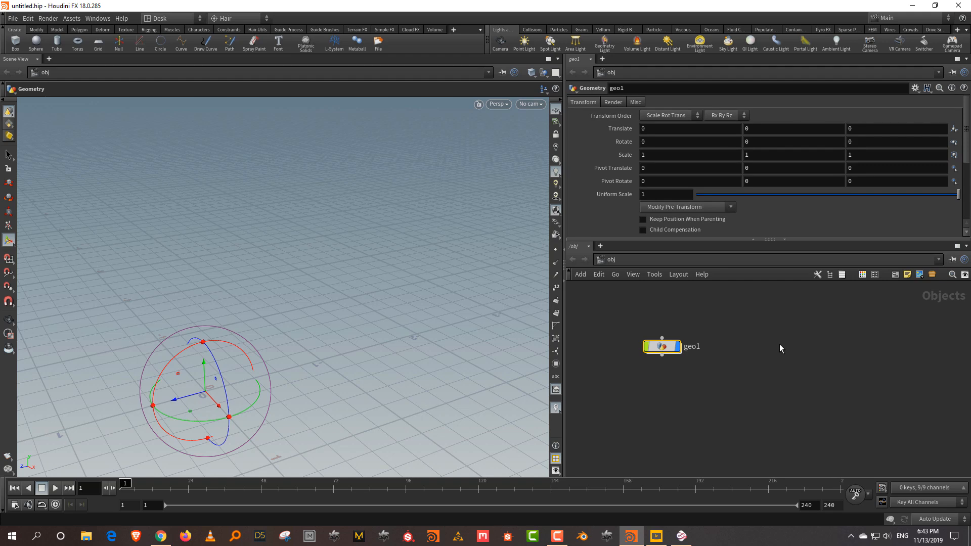
- Add a DOP Network node up and to the right of the geometry node
key("Tab")
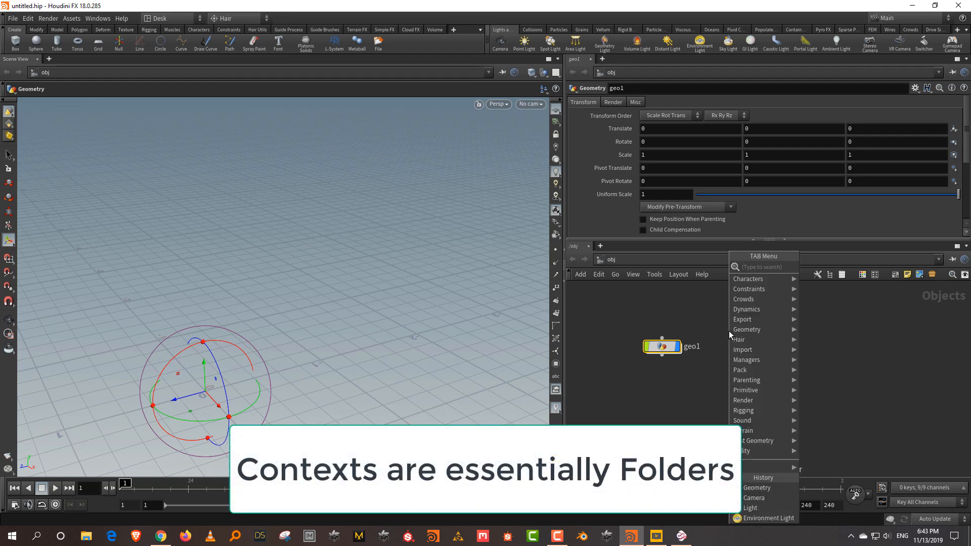
type("dy")
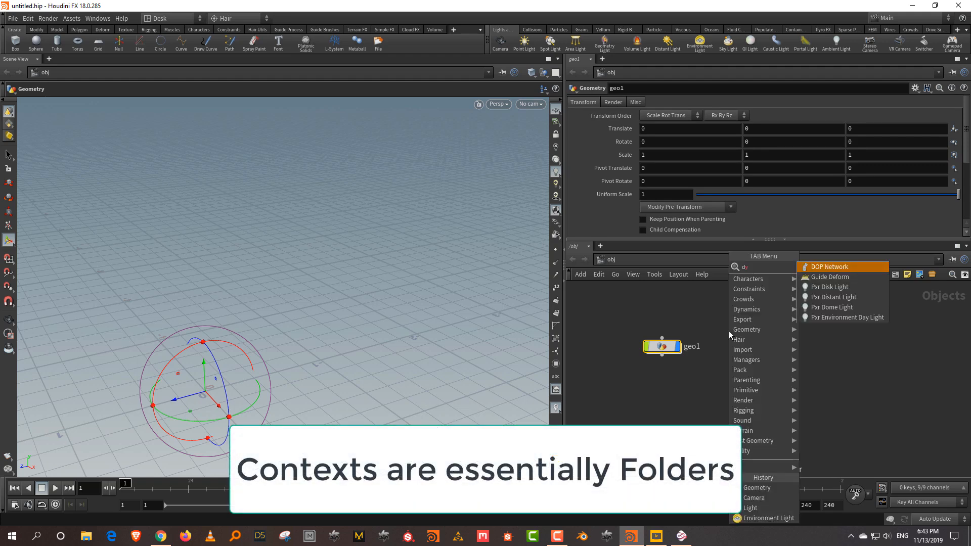
key("Return")
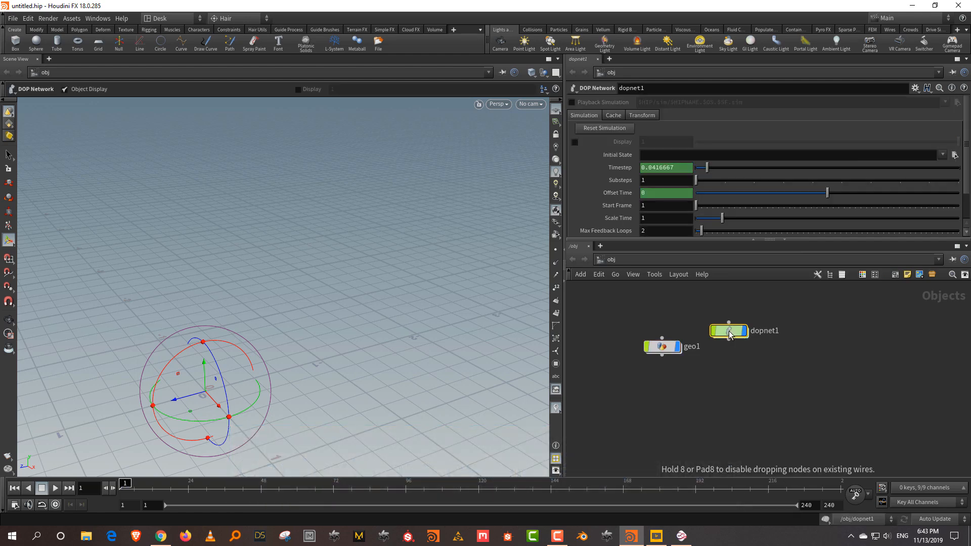
- Add a SHOP Network node below the geometry node
key("Tab")
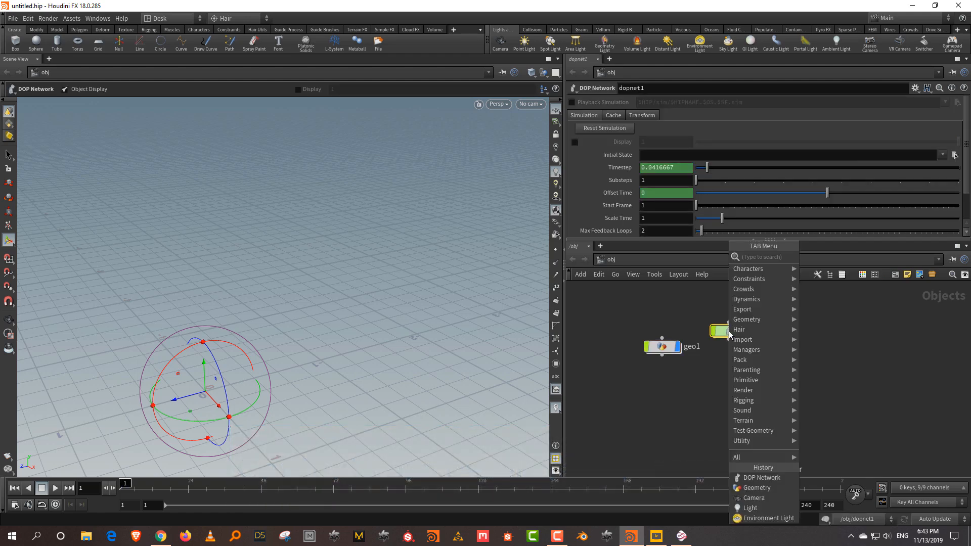
type("shop")
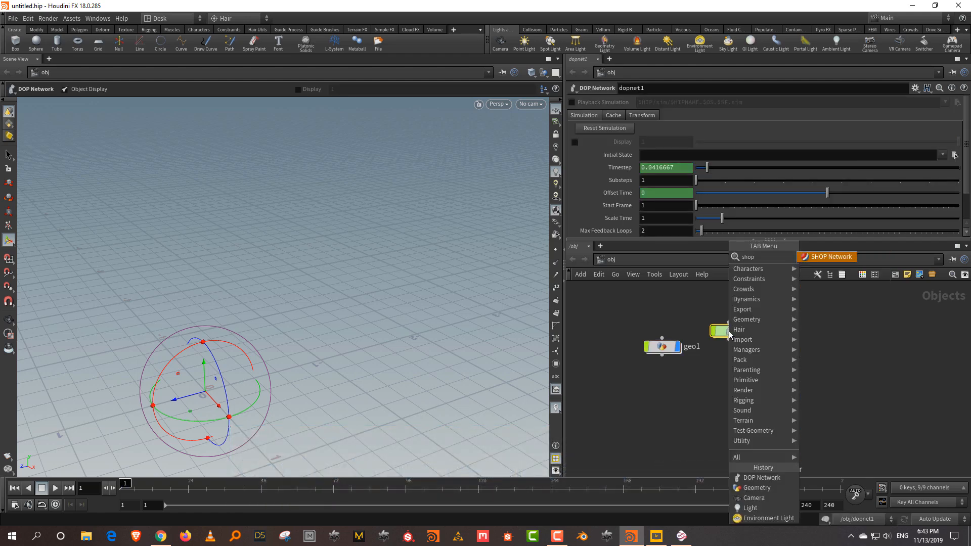
left_click(839, 257)
left_click(677, 405)
- Add a Material Network node to the right of the existing nodes
key("Tab")
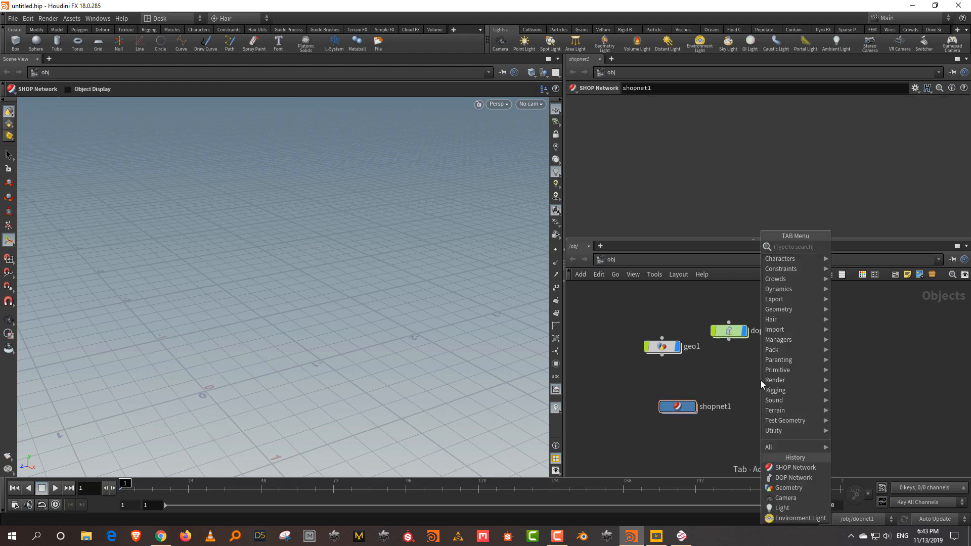
type("mat")
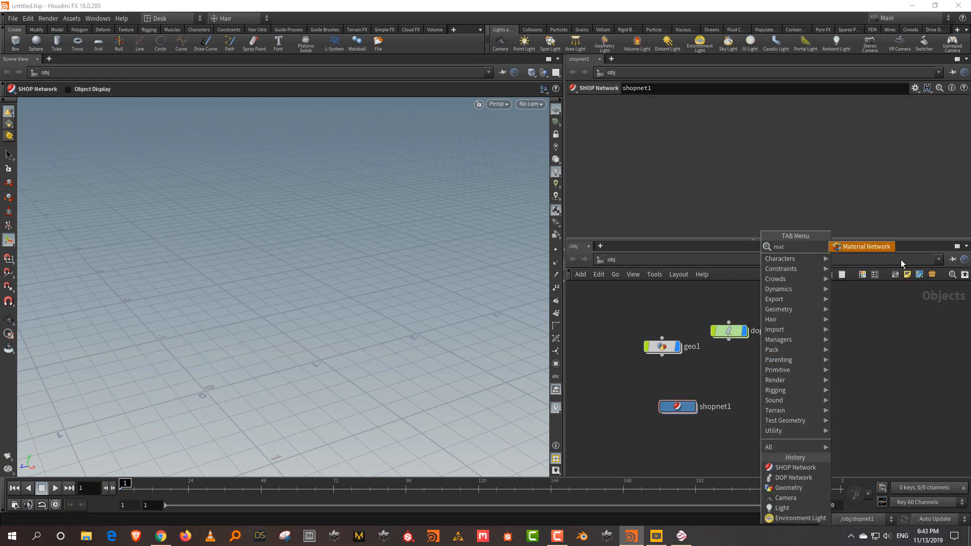
left_click(878, 246)
left_click(801, 375)
- Add a ROP Network node between the SHOP and material network nodes
key("Tab")
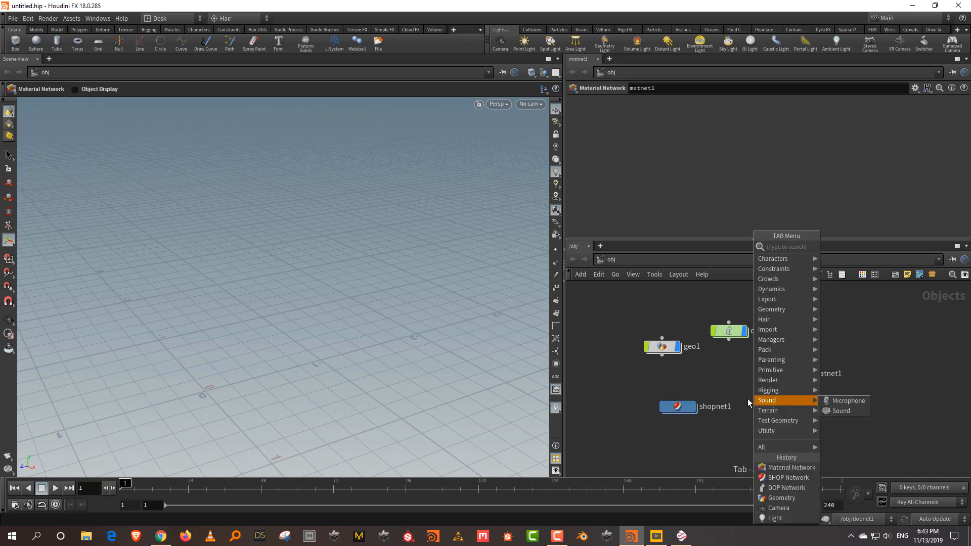
left_click(719, 383)
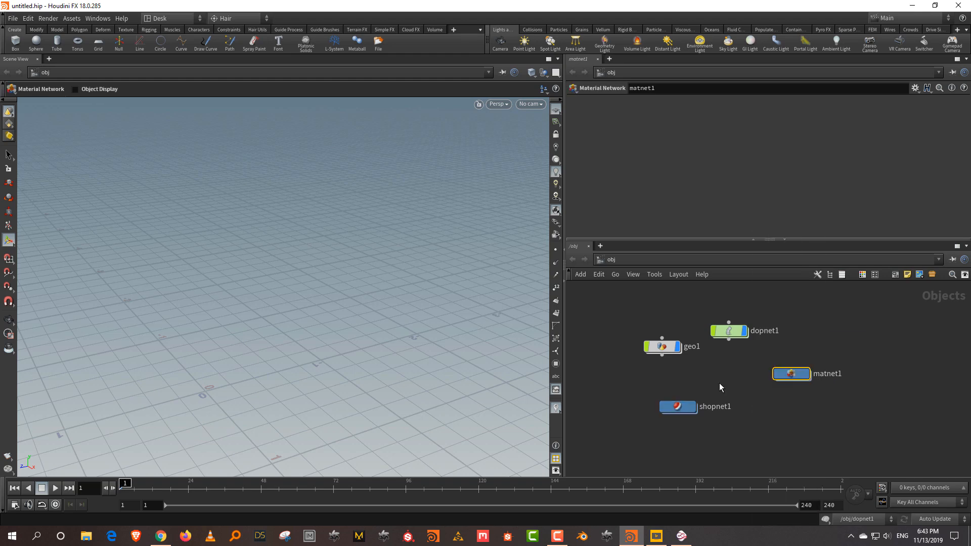
key("Tab")
type("ro")
key("Return")
left_click(719, 383)
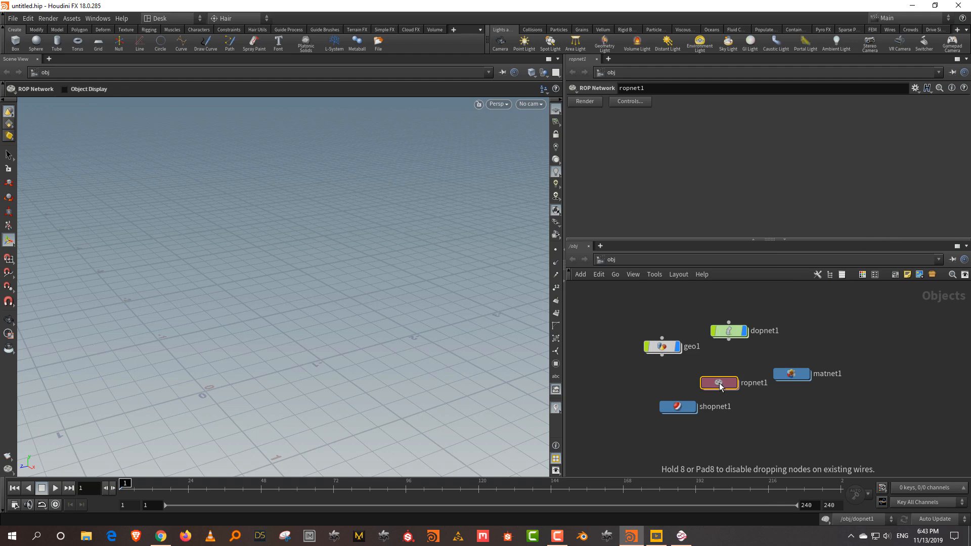
- Move the ROP network node below the material network and shift the DOP network node up and to the right
left_click_drag(719, 384, 791, 440)
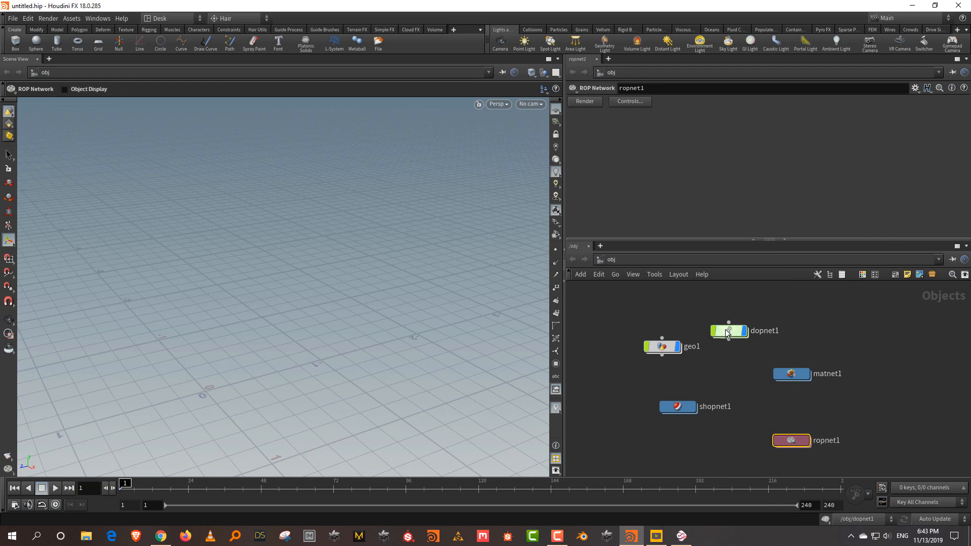
left_click_drag(728, 331, 749, 314)
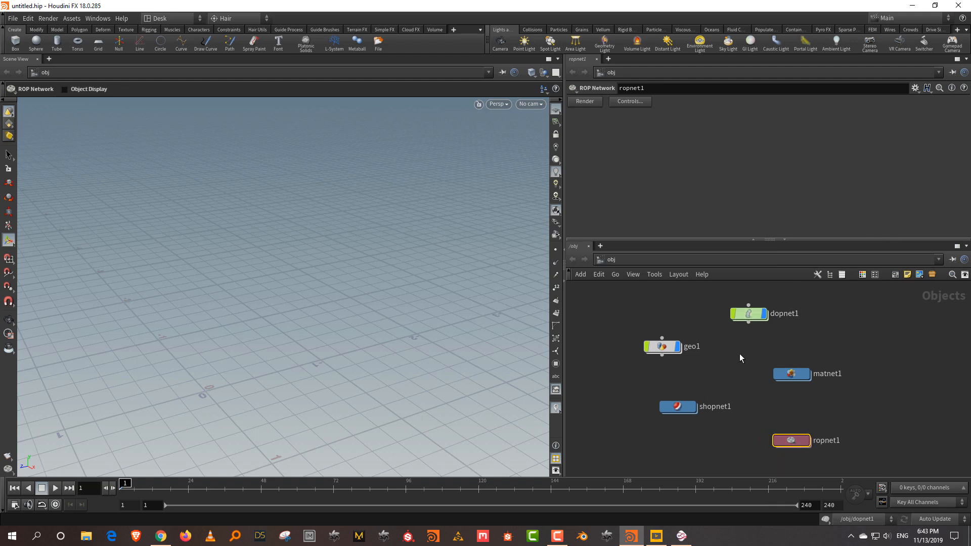
middle_click_drag(745, 359, 758, 360)
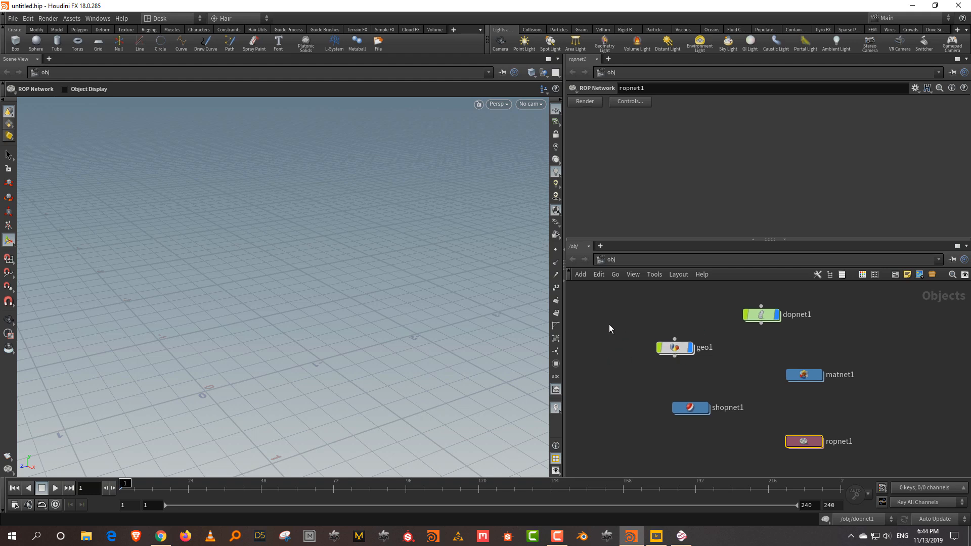
key("Tab")
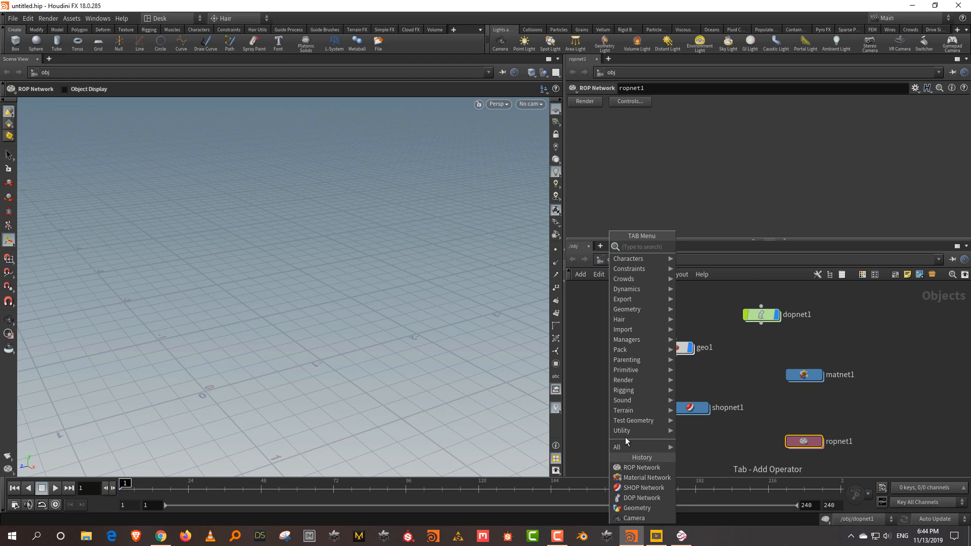
mouse_move(627, 360)
left_click(770, 349)
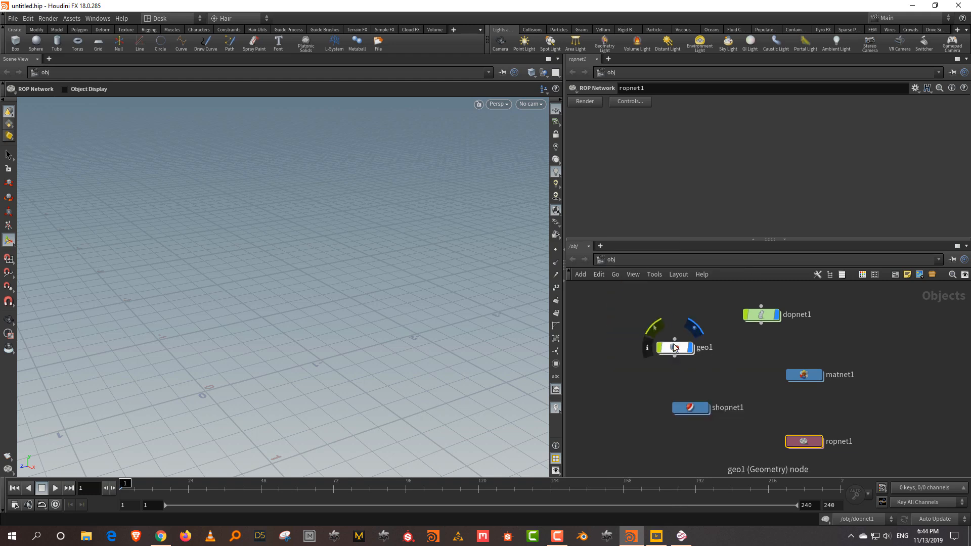
- Move the geometry node slightly down and to the left, and make the network editor taller
left_click_drag(672, 349, 667, 361)
left_click_drag(798, 239, 798, 218)
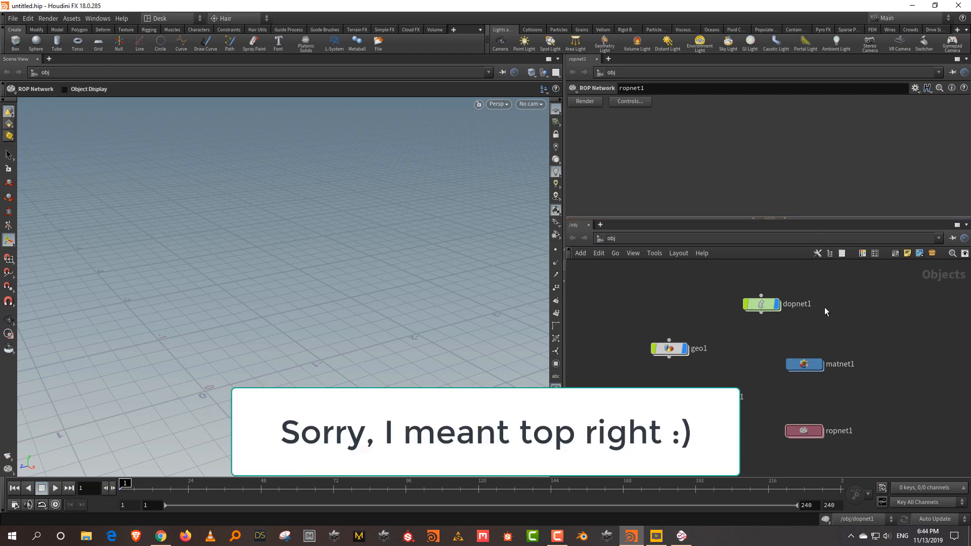
- Enter the geometry node to check its context label, and return to the object level
double_click(669, 349)
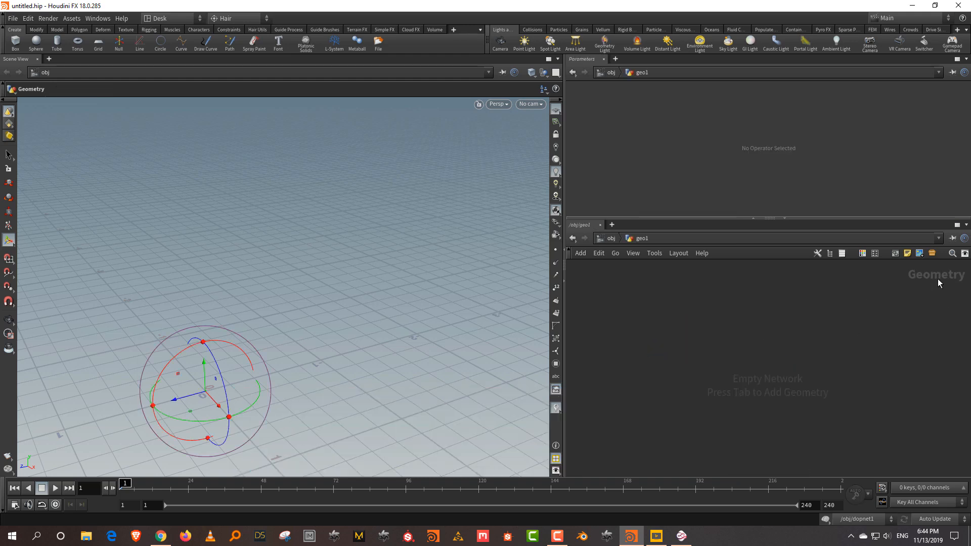
left_click(610, 238)
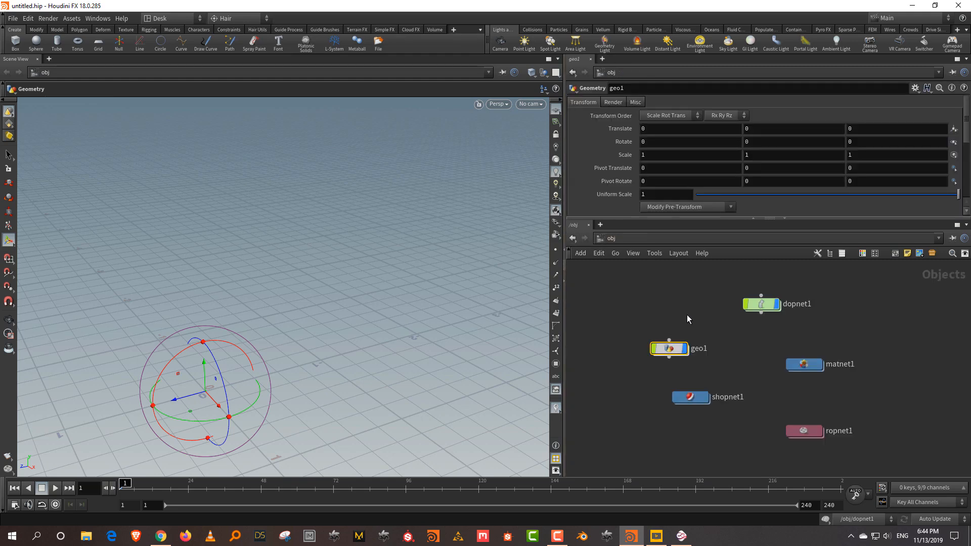
- Look up the geometry node by its path /obj/geo1 with Fast Find Node, and close the finder
key("shift+slash")
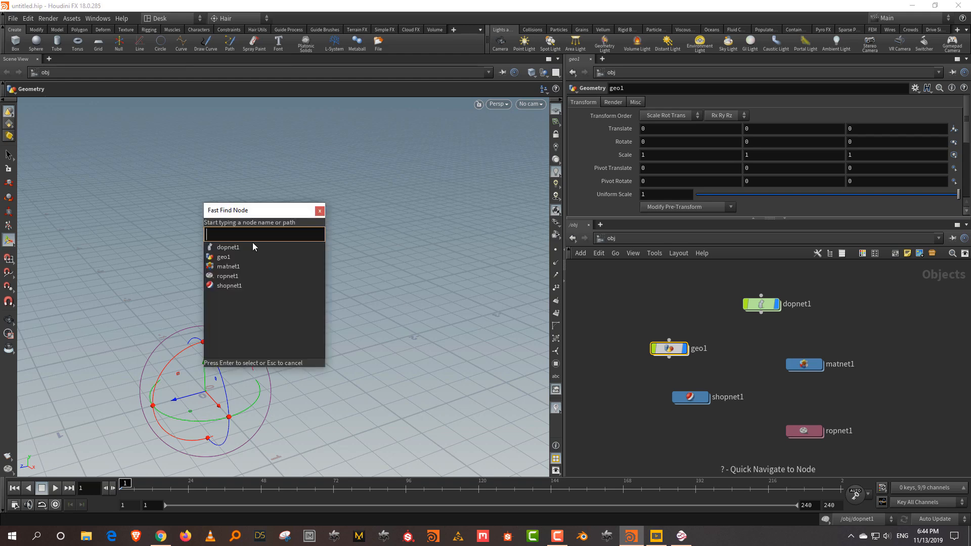
type("obj/")
left_click(664, 301)
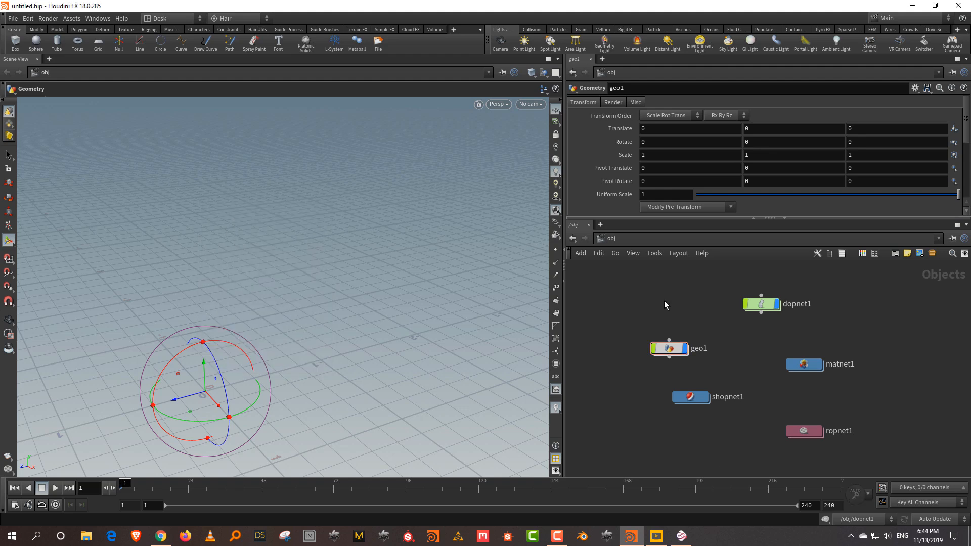
key("shift+slash")
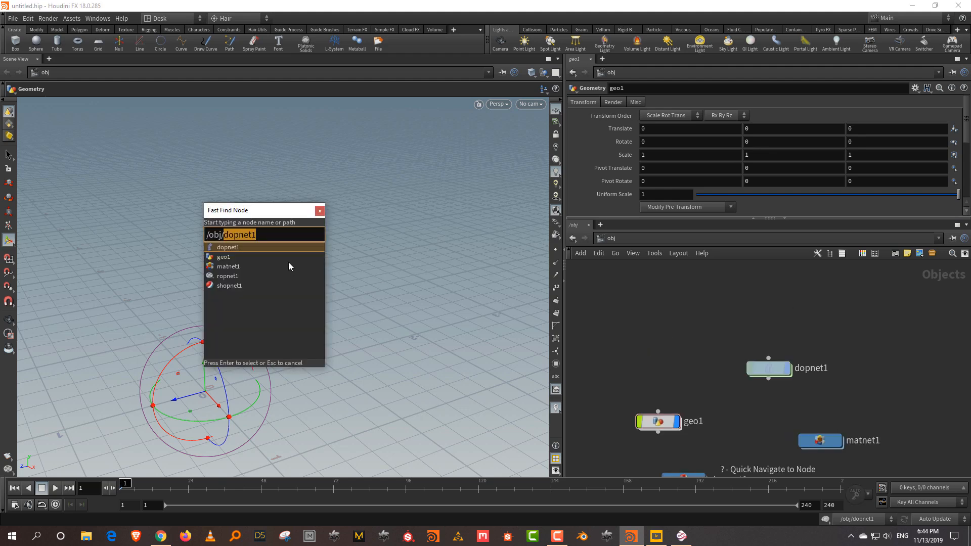
key("Right")
key("BackSpace")
key("BackSpace")
key("BackSpace")
key("BackSpace")
key("BackSpace")
key("BackSpace")
key("BackSpace")
type("geo")
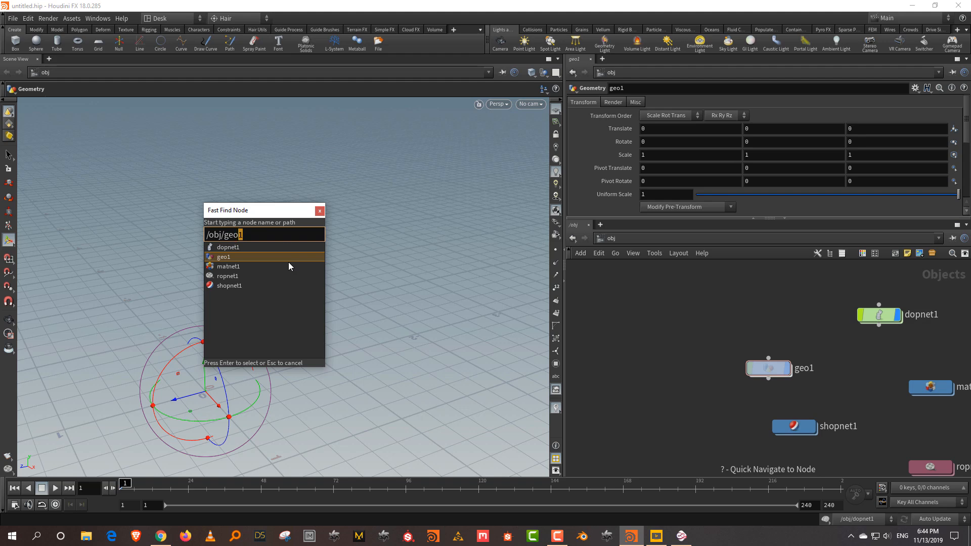
left_click(320, 210)
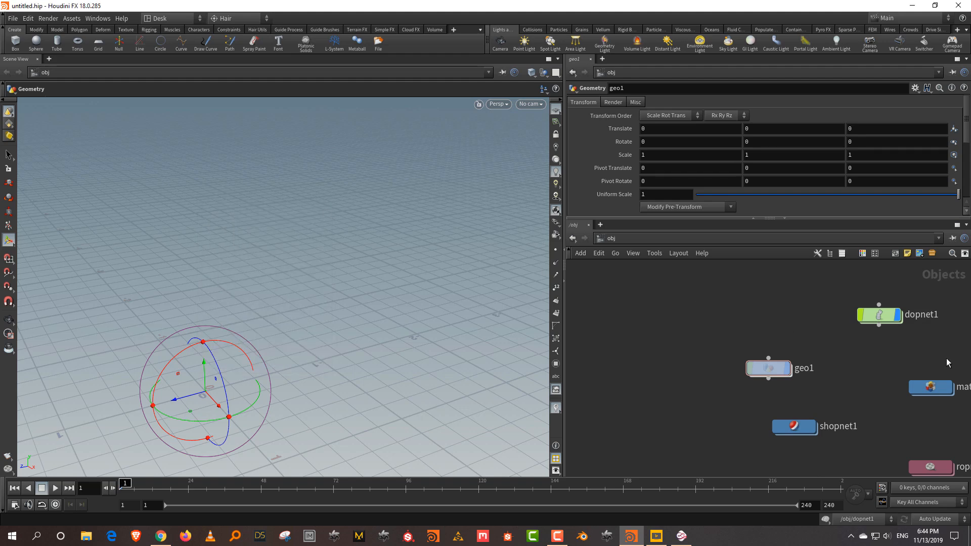
middle_click_drag(909, 363, 843, 344)
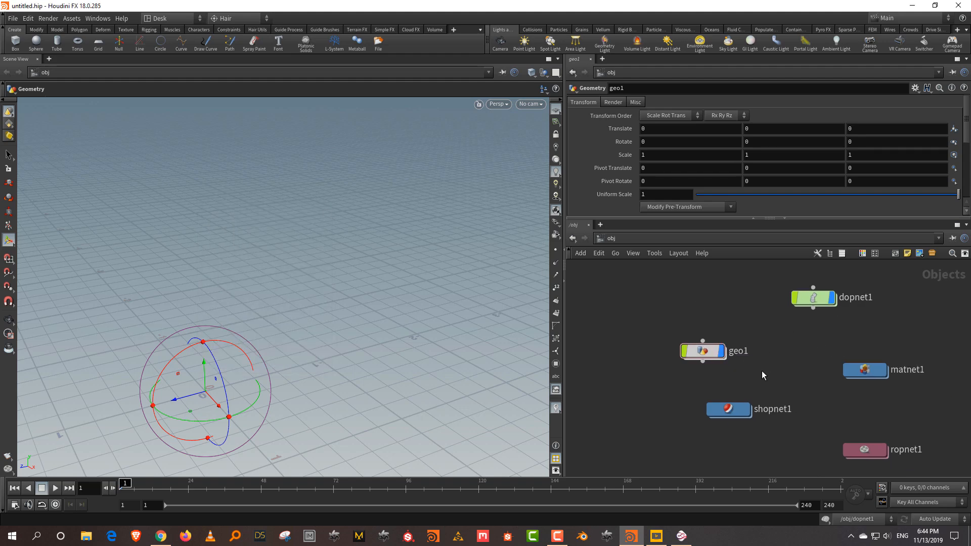
- Enter the geometry node, check which operator categories can be added there, and go back up to the object level
double_click(703, 350)
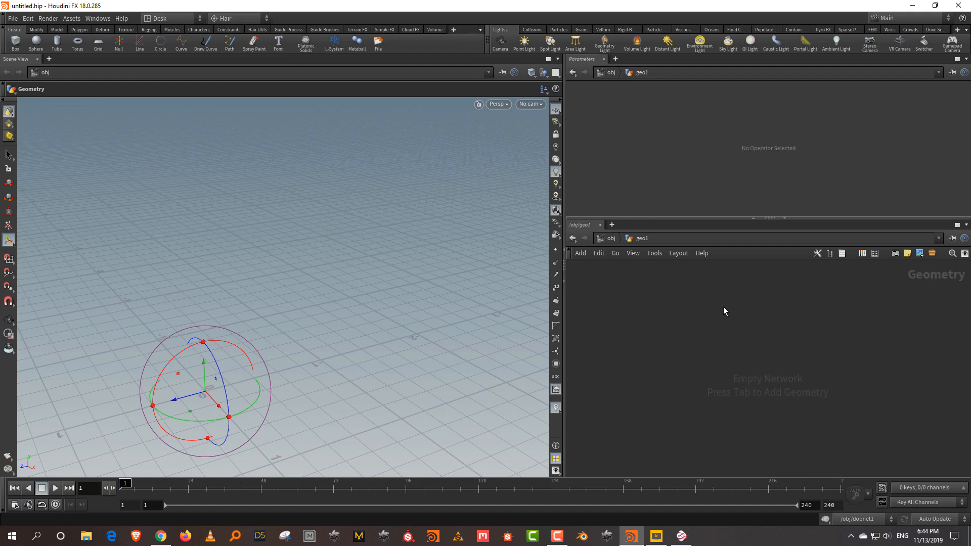
key("Tab")
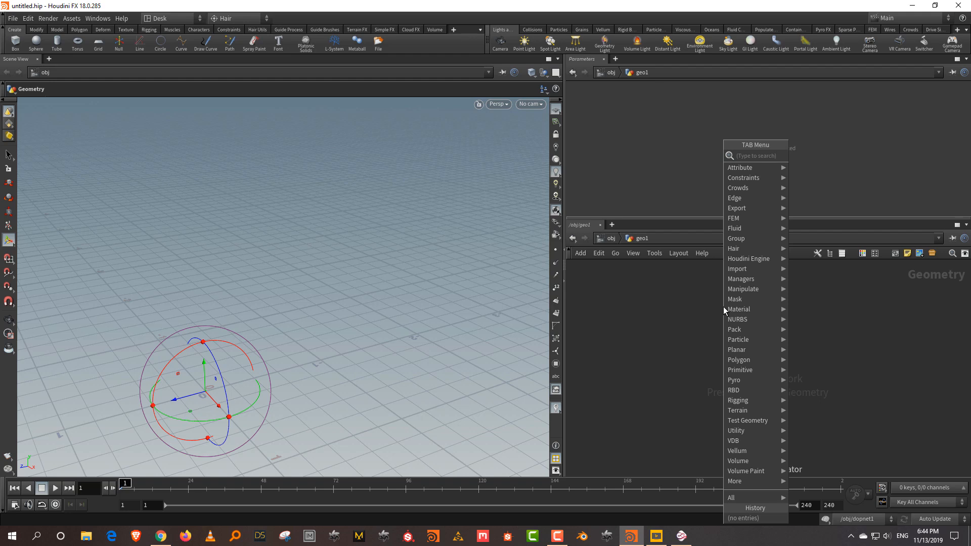
key("Escape")
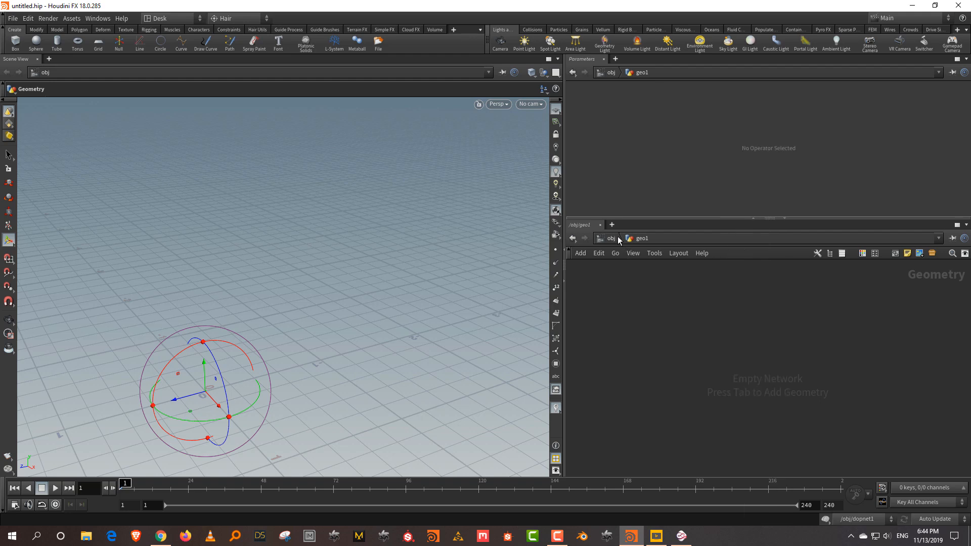
key("u")
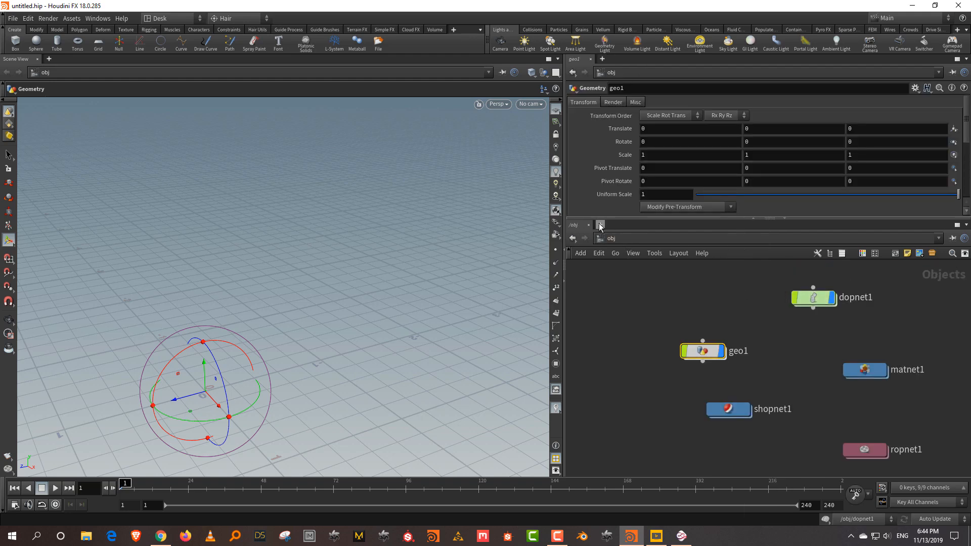
- Step into the geometry node's network and back out to the object level two more times
double_click(707, 355)
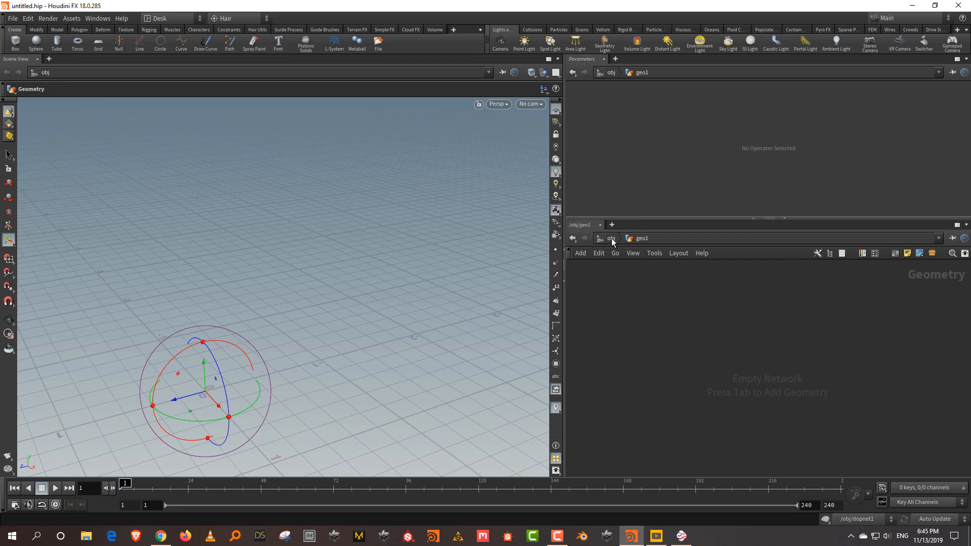
left_click(611, 238)
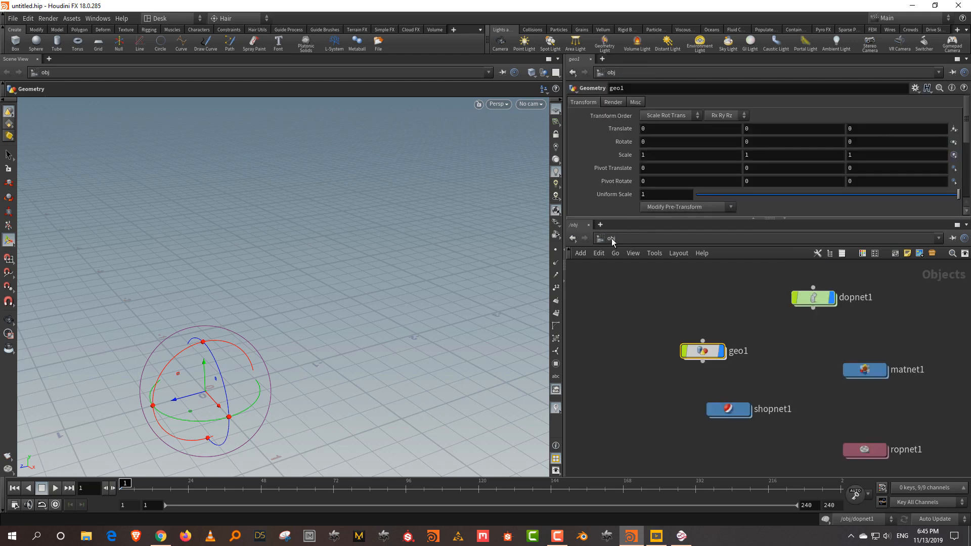
double_click(703, 354)
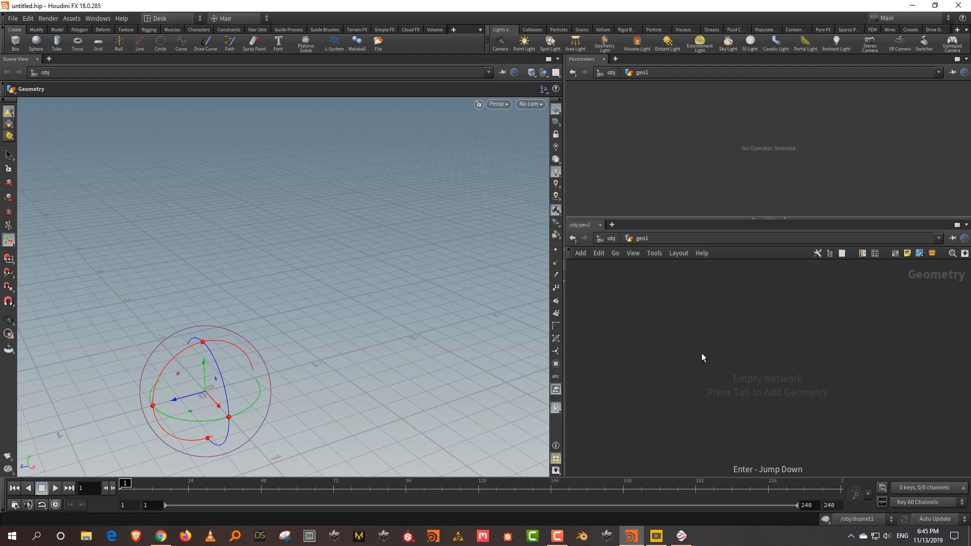
key("u")
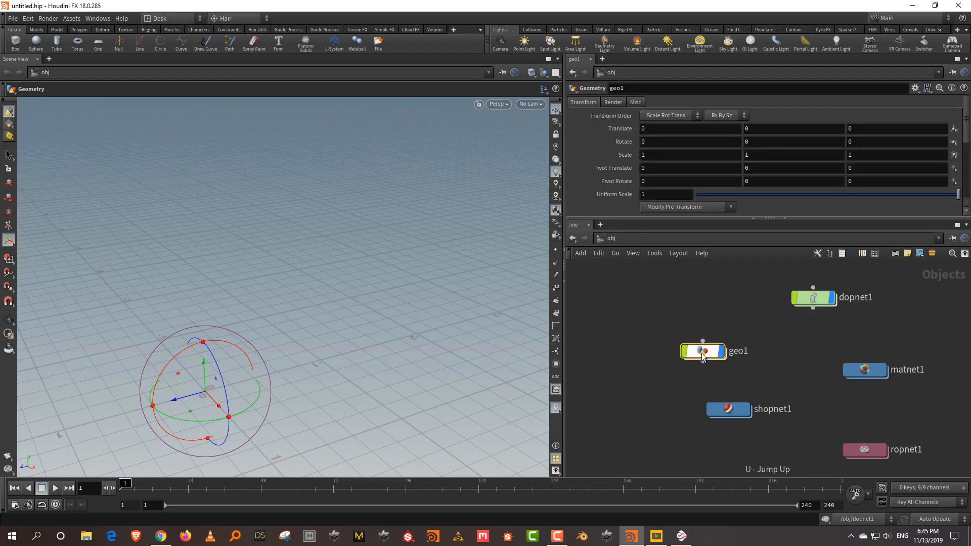
- Enter the DOP network, look through the operator categories it offers such as FEM and Solvers, and return to the object level
left_click(758, 322)
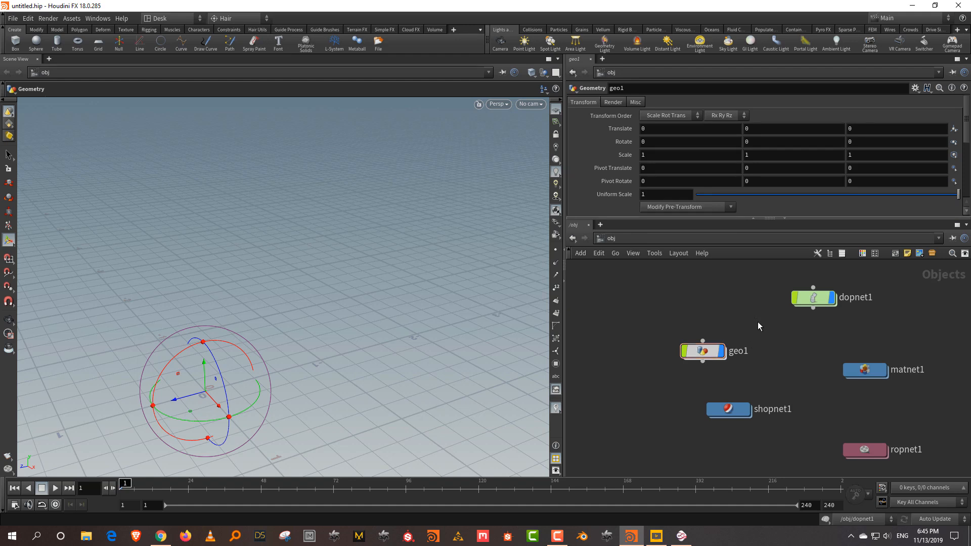
double_click(811, 300)
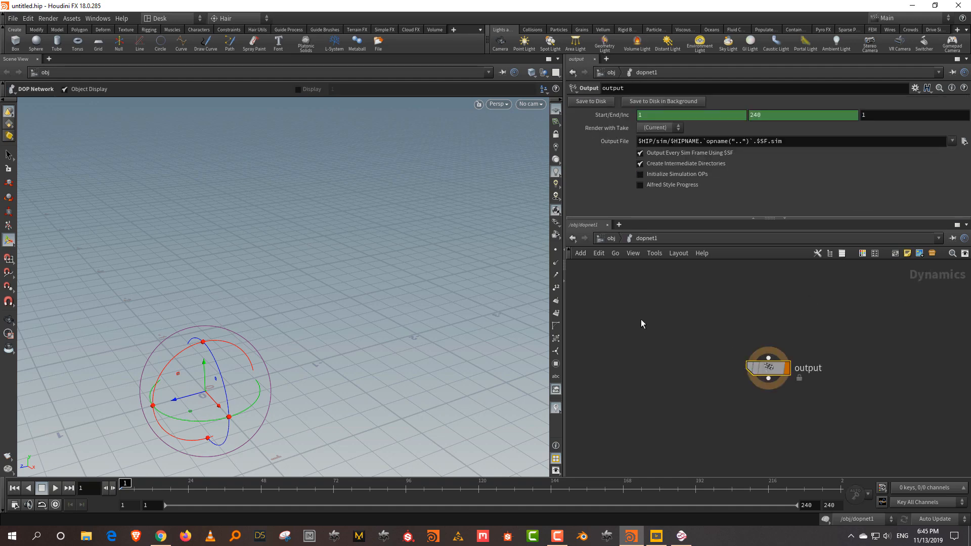
key("Tab")
mouse_move(688, 333)
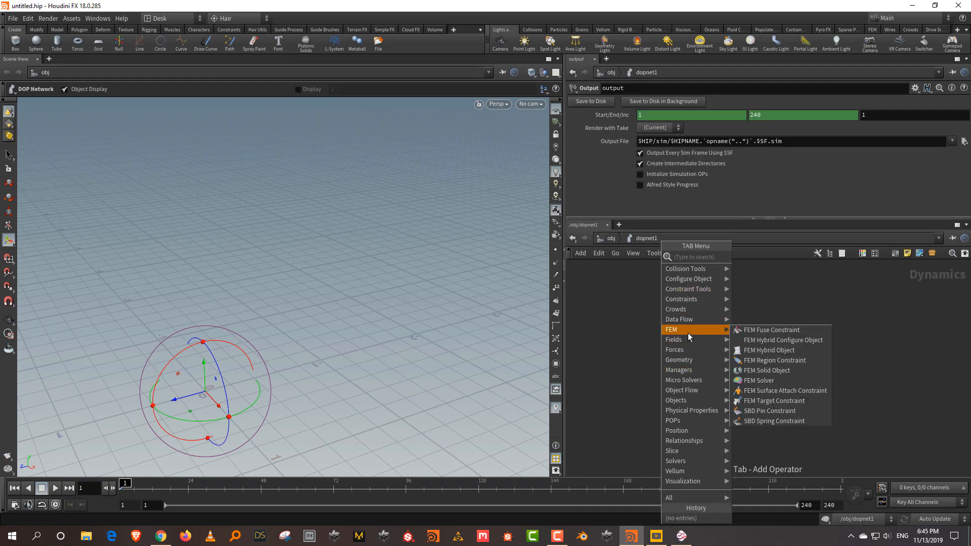
mouse_move(693, 424)
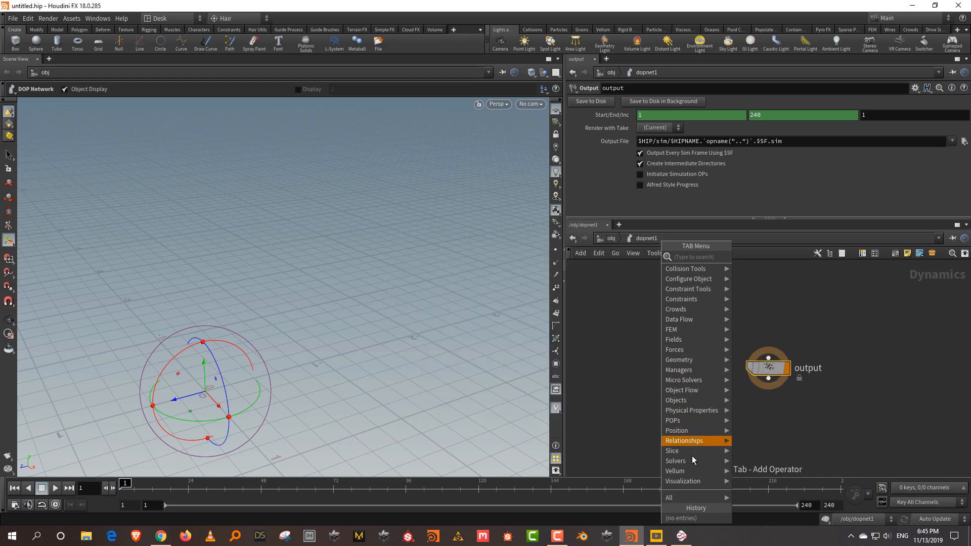
mouse_move(693, 466)
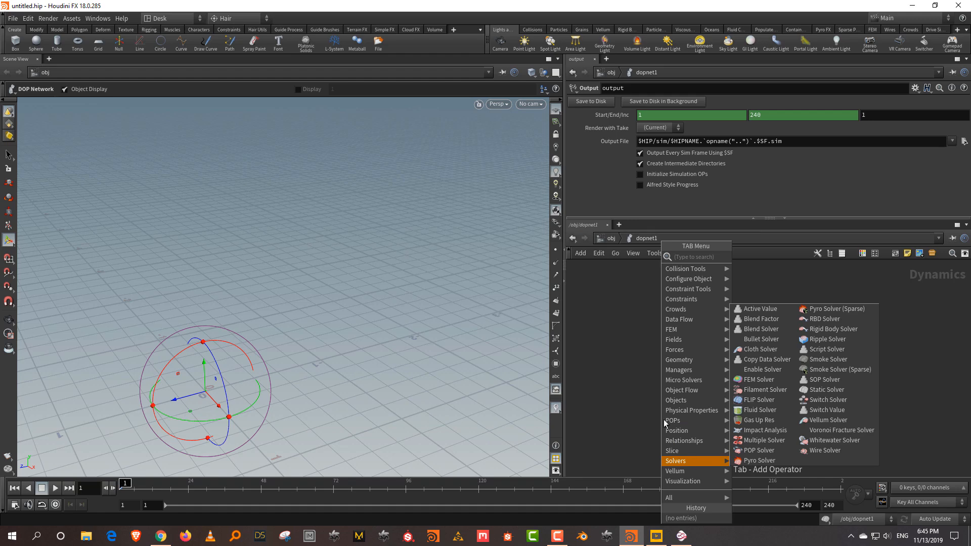
left_click(622, 337)
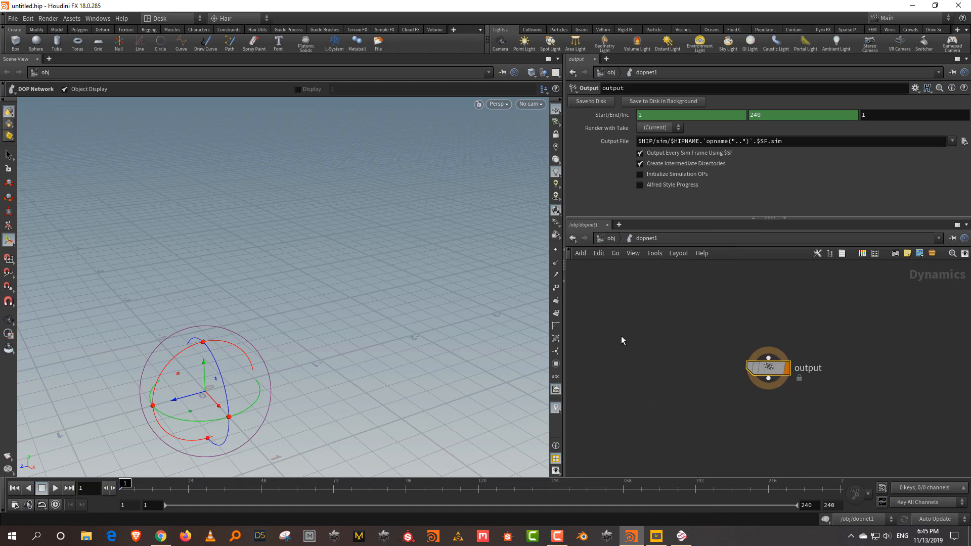
left_click(610, 238)
- Enter the material network, check which operator categories can be added there, and return to the object level
double_click(861, 369)
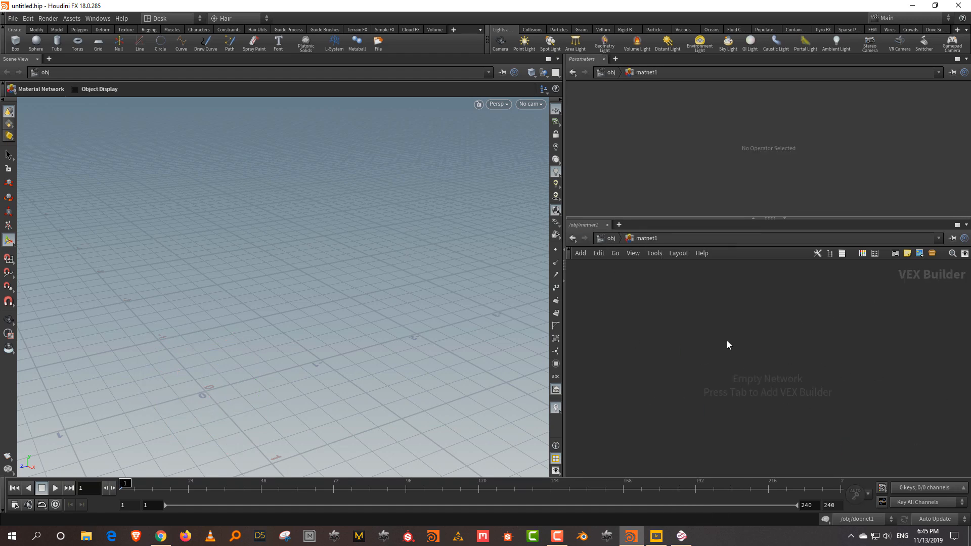
key("Tab")
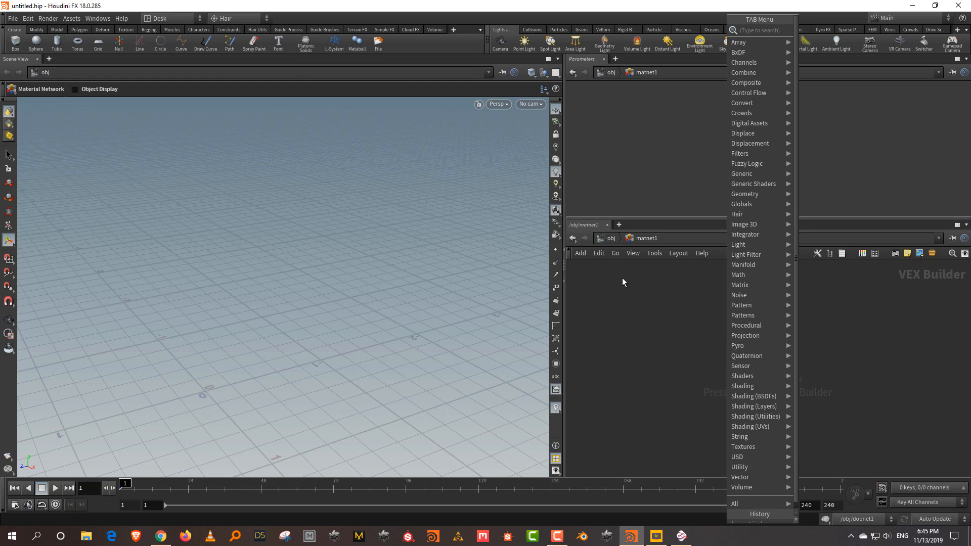
left_click(613, 239)
left_click(611, 238)
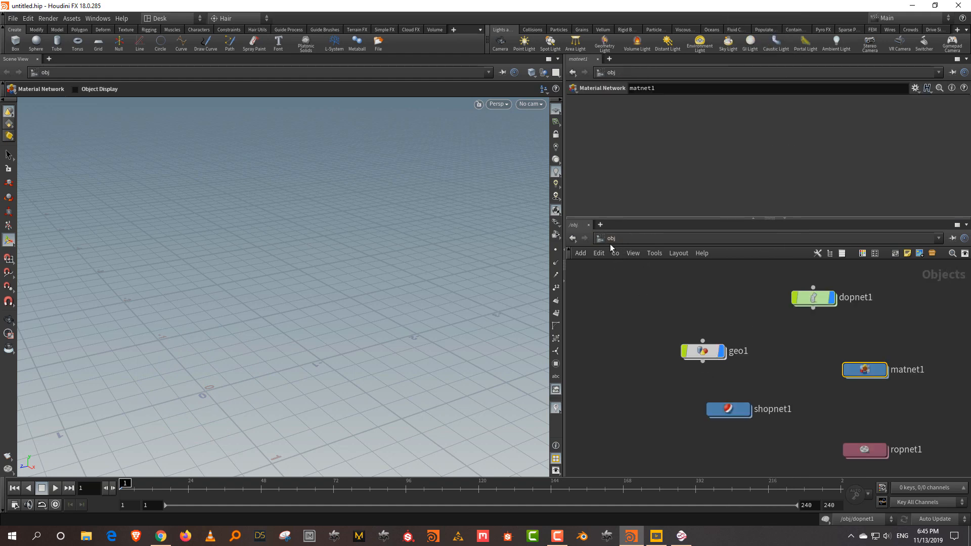
- Enter the ROP network, check which output operator categories it offers, and return to the object level
double_click(867, 450)
key("Tab")
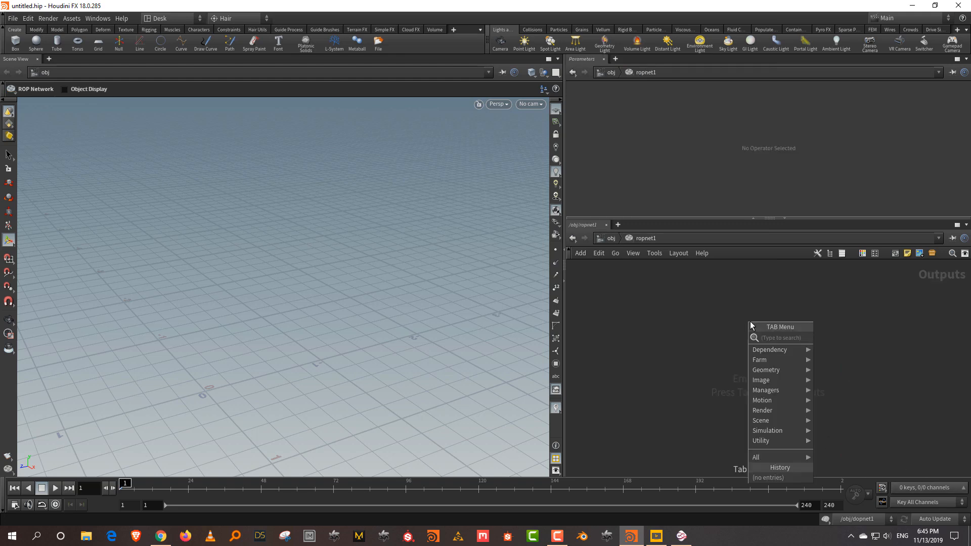
mouse_move(769, 413)
left_click(611, 238)
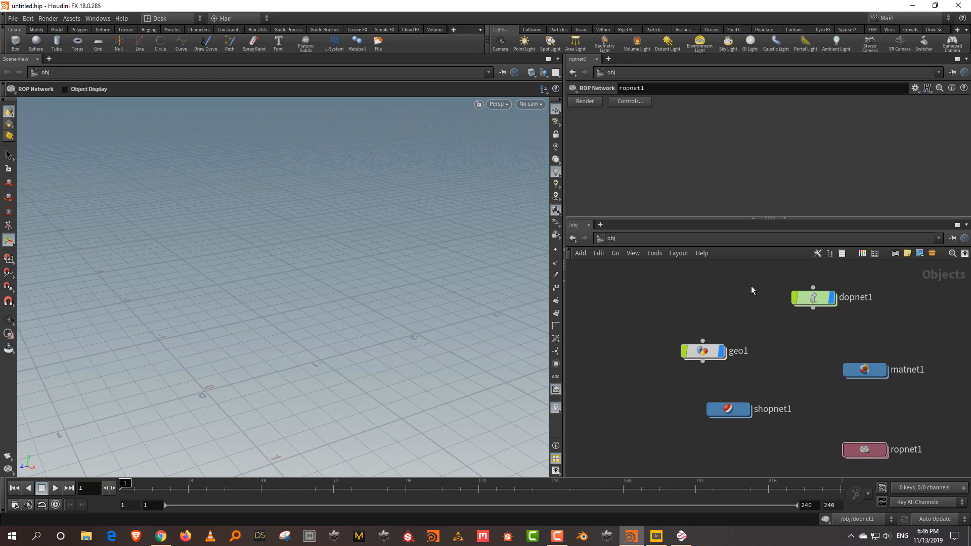
- Delete all the container nodes at the object level, leaving an empty network
left_click_drag(696, 278, 890, 458)
key("Delete")
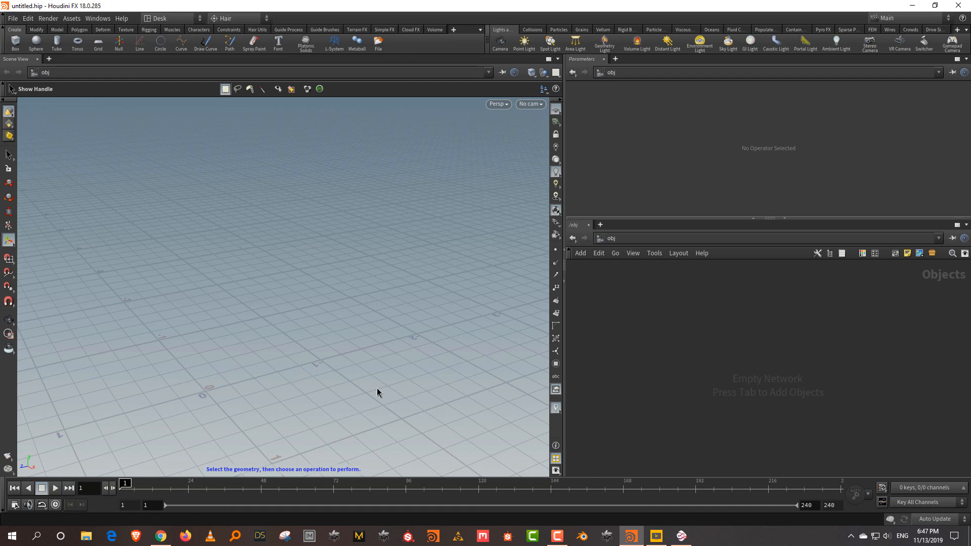
left_click(657, 336)
- Search for TEST in the scene view's operator list and add the Rubber Toy test geometry at the origin
key("Tab")
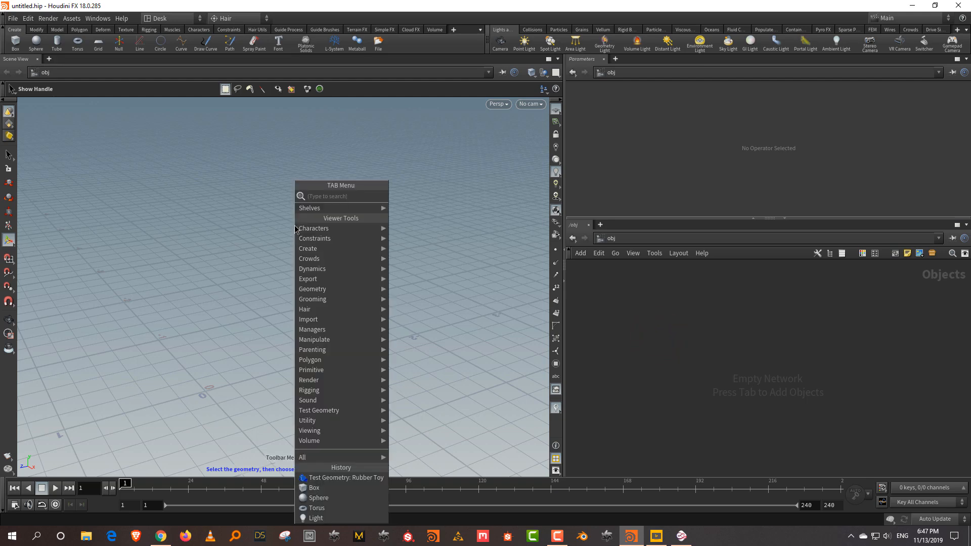
type("TEST")
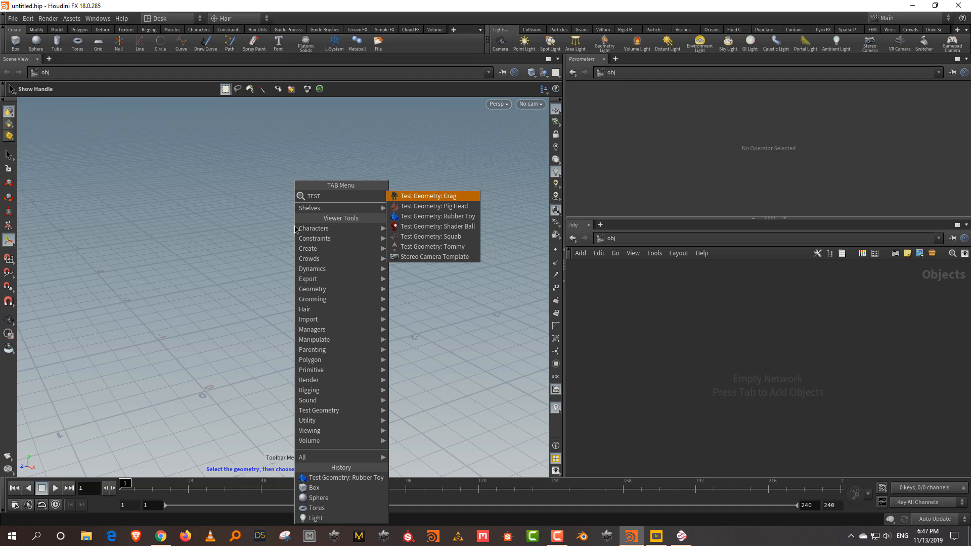
left_click(468, 221)
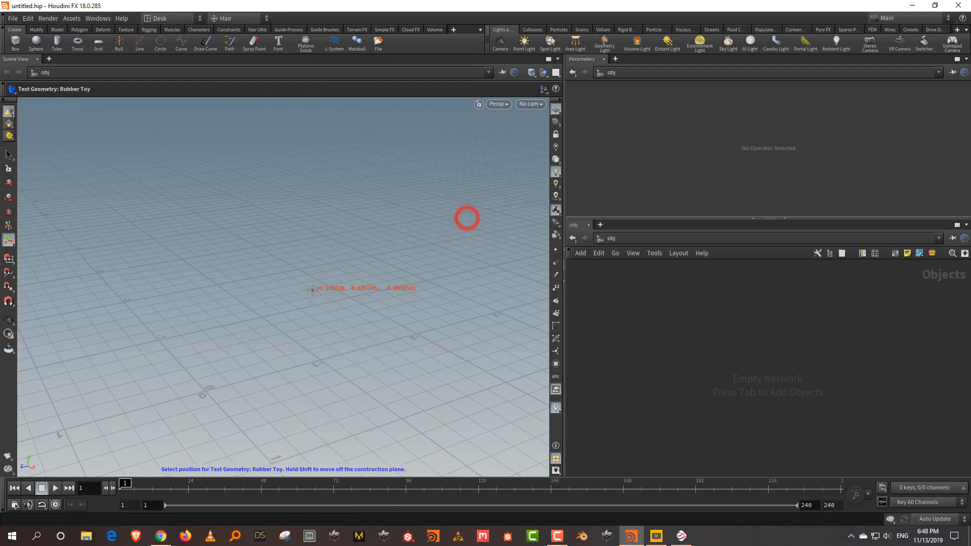
key("Return")
key("Escape")
left_click_drag(296, 262, 340, 243)
key("Escape")
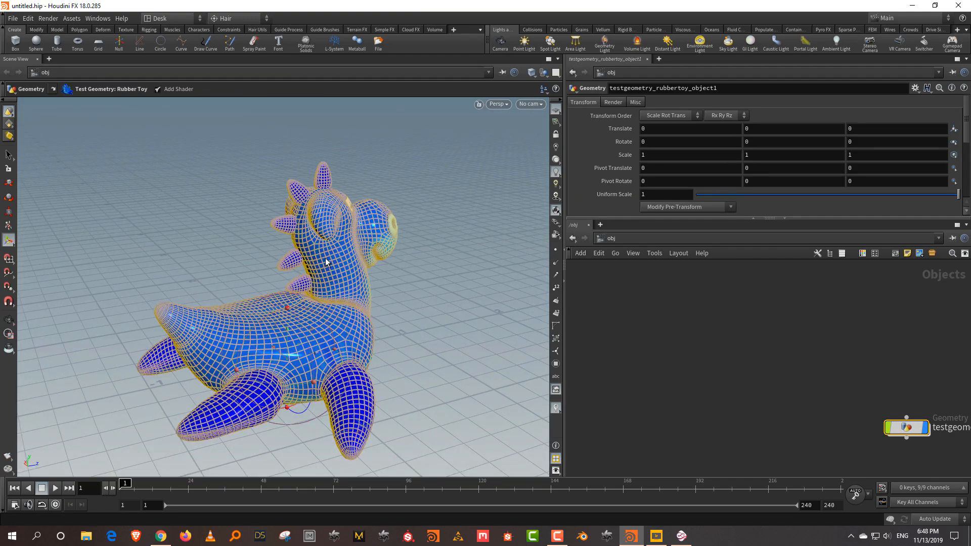
- Turn off Add Shader for the rubber toy and raise the toy about 0.21 units along Y
left_click(158, 93)
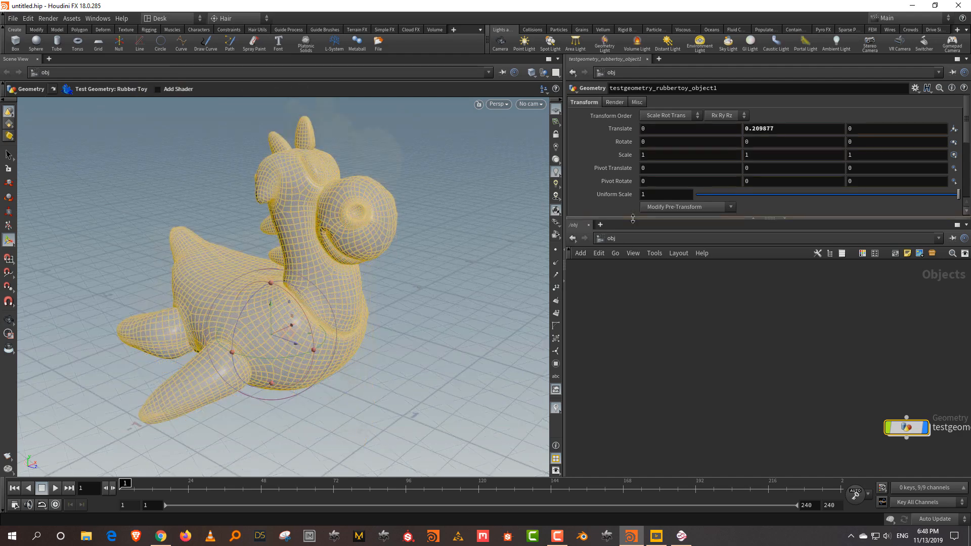
left_click_drag(633, 219, 636, 256)
left_click(660, 310)
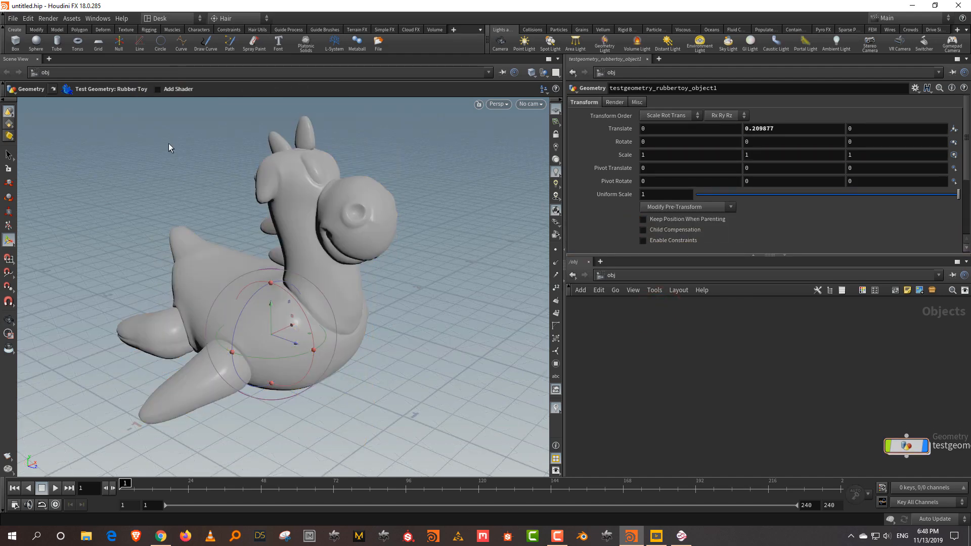
- Add a grid at the origin as a floor under the rubber toy and set its Uniform Scale to 5
left_click(98, 42)
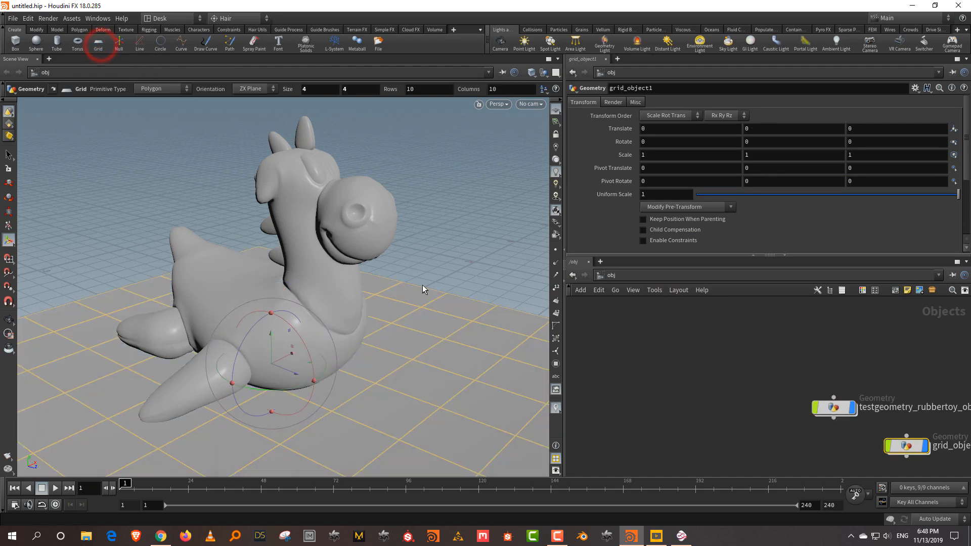
mouse_move(368, 278)
left_mouse_down()
mouse_move(369, 304)
mouse_move(366, 274)
mouse_move(376, 279)
left_mouse_up()
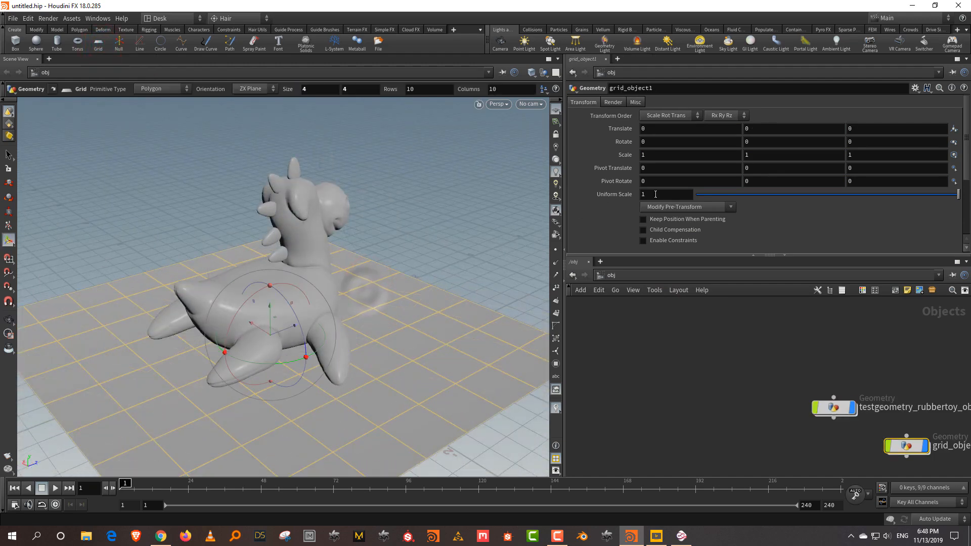
double_click(655, 194)
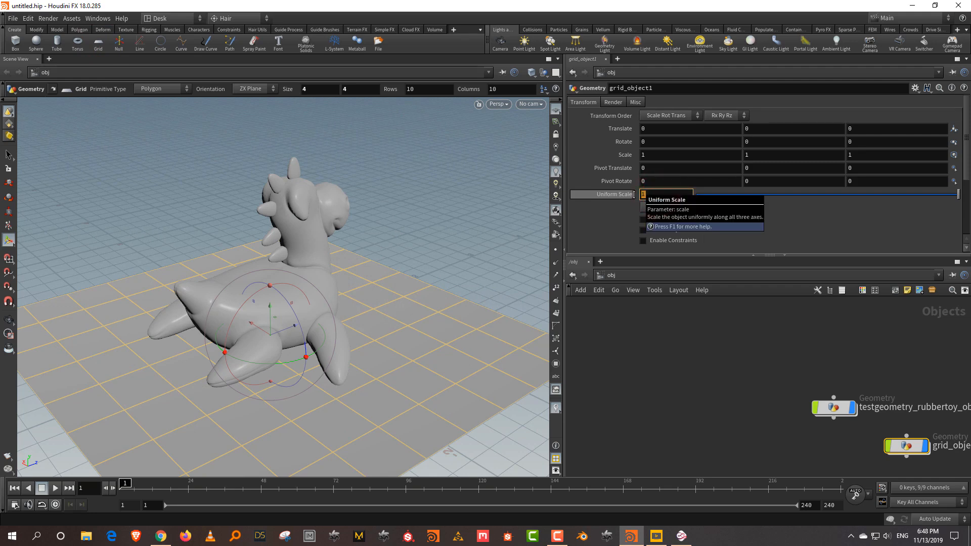
type("1")
key("Return")
double_click(655, 195)
type("5")
key("Return")
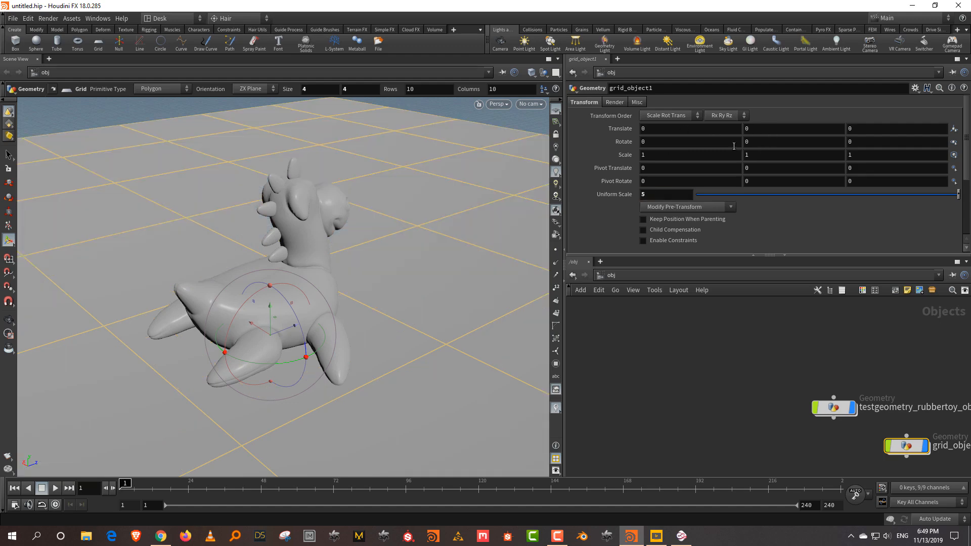
left_click(718, 360)
- Create a new camera from a view framed on the rubber toy's front, and place its node beside the geometry nodes
right_click_drag(262, 208, 249, 185, "alt")
left_click_drag(278, 262, 300, 277, "alt")
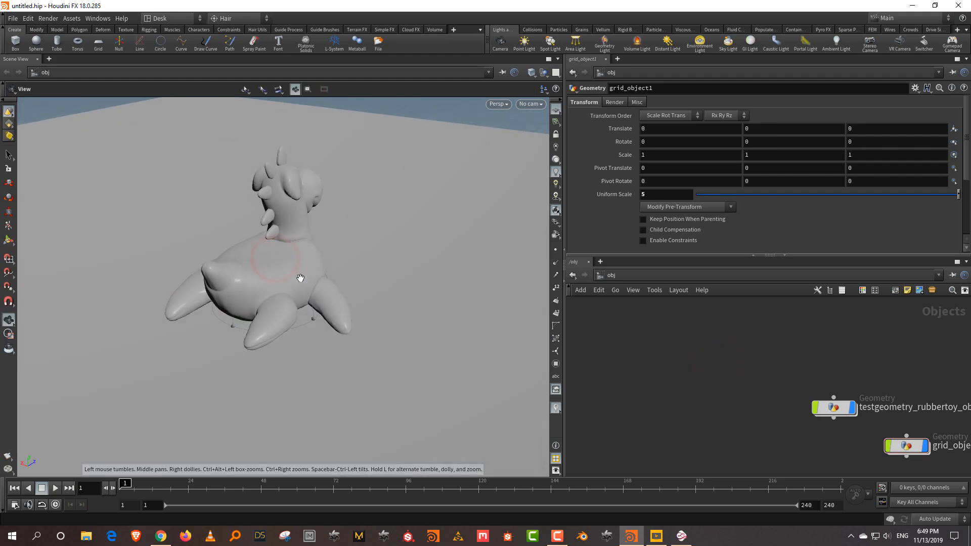
right_click_drag(298, 277, 314, 244, "alt")
mouse_move(318, 251)
left_mouse_down()
mouse_move(290, 269)
mouse_move(390, 260)
mouse_move(298, 278)
mouse_move(308, 244)
mouse_move(303, 278)
mouse_move(304, 251)
mouse_move(308, 264)
left_mouse_up()
key("Return")
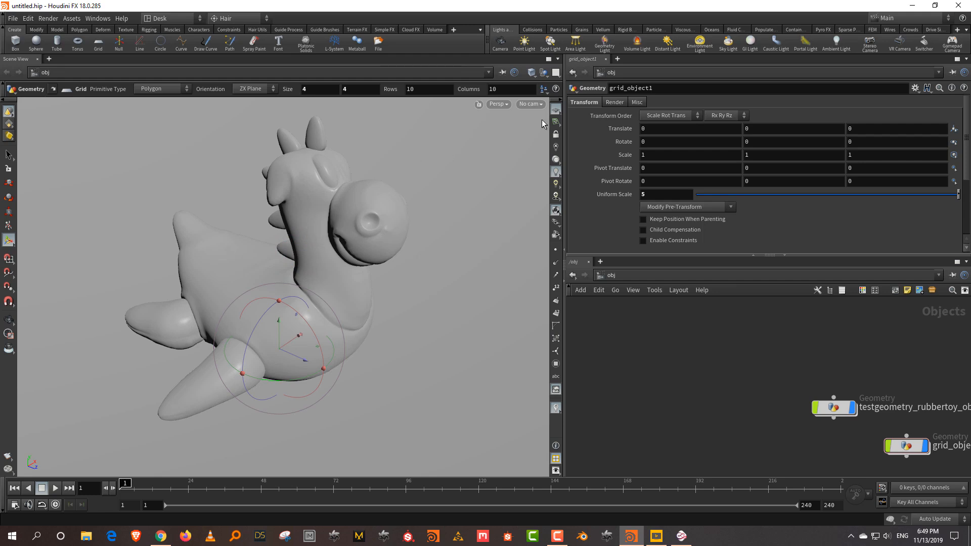
left_click(532, 105)
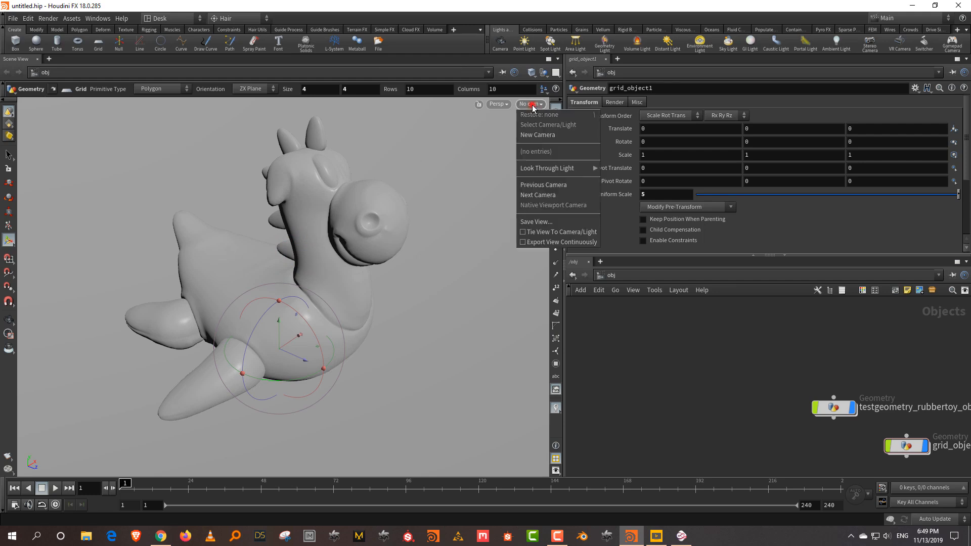
left_click(535, 134)
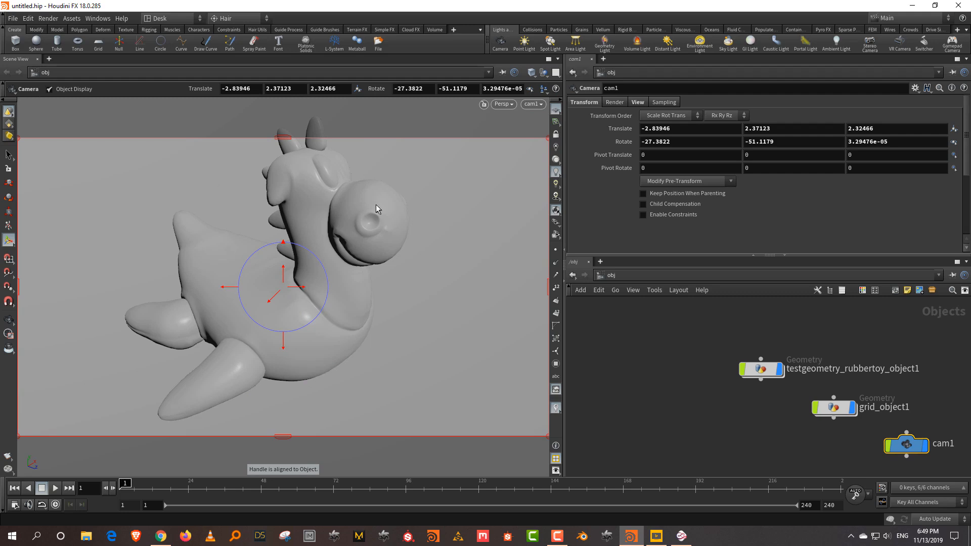
left_click_drag(907, 444, 695, 423)
left_click(657, 347)
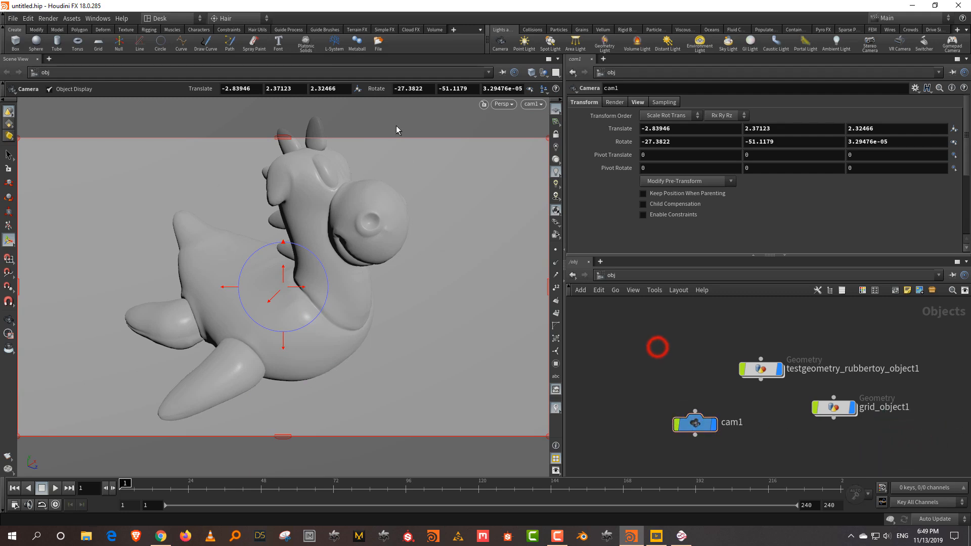
- Leave the camera view and tumble around the scene to examine the camera's placement relative to the rubber toy
left_click(678, 332)
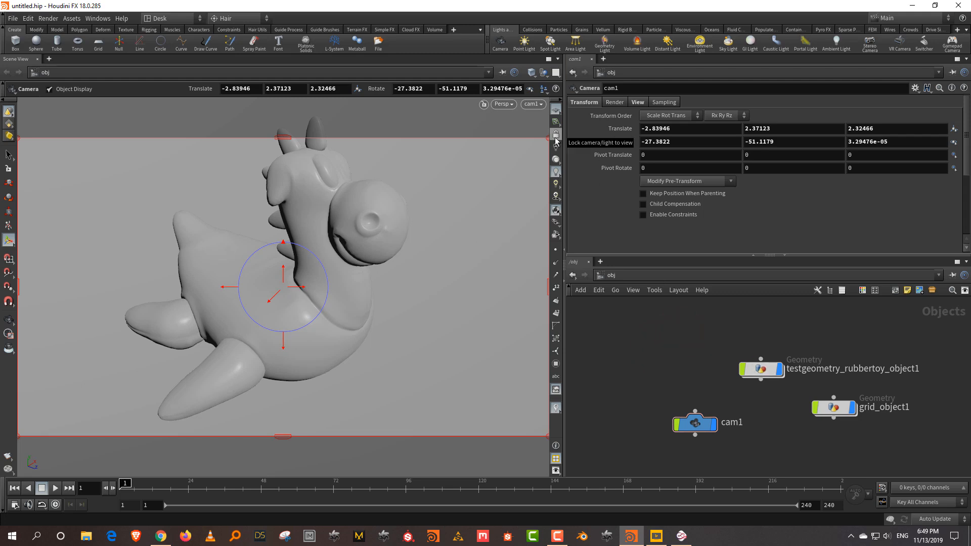
left_click(556, 135)
left_click(637, 335)
key("Escape")
left_click_drag(305, 265, 305, 237)
right_click_drag(305, 237, 292, 252)
left_click_drag(292, 251, 258, 378)
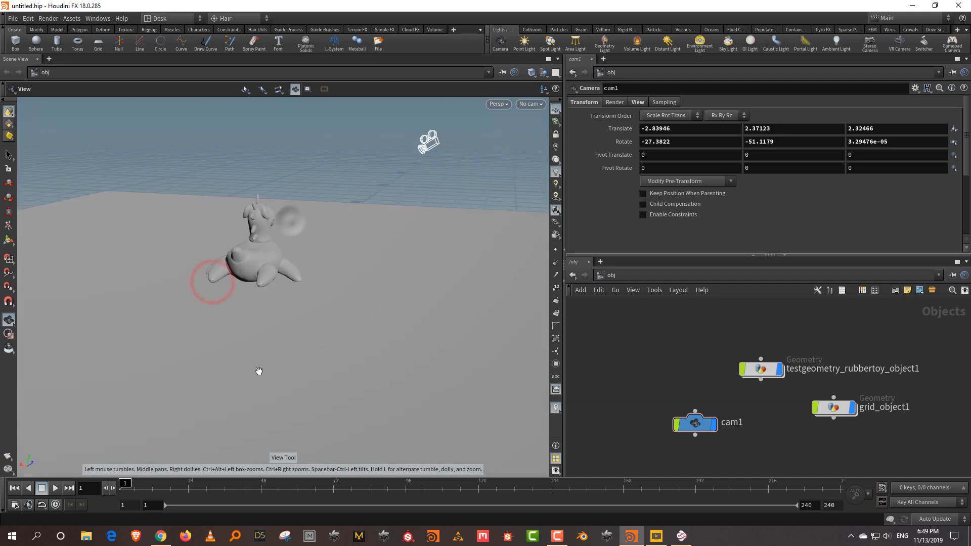
middle_click_drag(290, 226, 278, 251)
left_click_drag(270, 285, 228, 291)
right_click_drag(275, 287, 287, 104)
middle_click_drag(265, 281, 302, 296)
left_click_drag(304, 295, 156, 306)
middle_click_drag(156, 307, 86, 324)
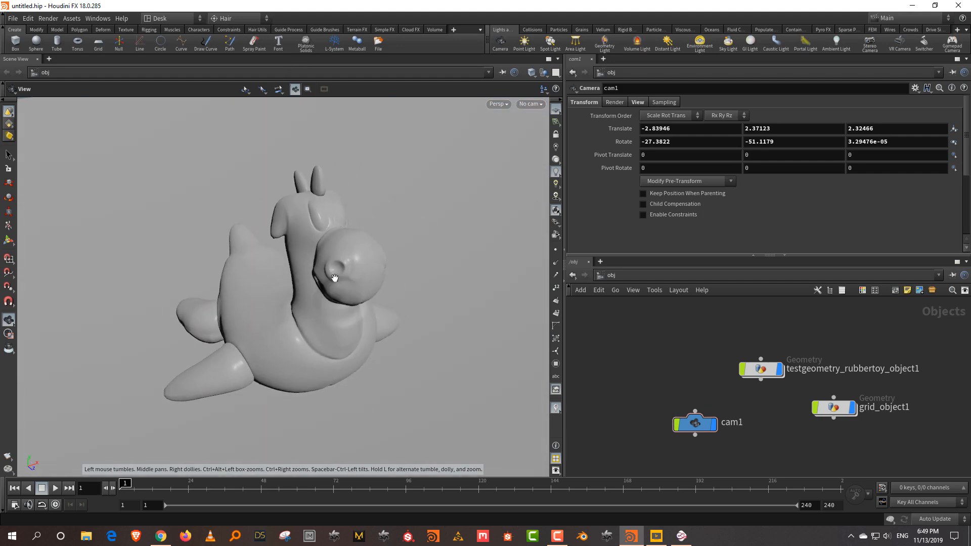
- Look through cam1, lock it to the view, reframe the toy with the camera at about (-3.17, 2.85, 2.62), and unlock it
left_click(535, 106)
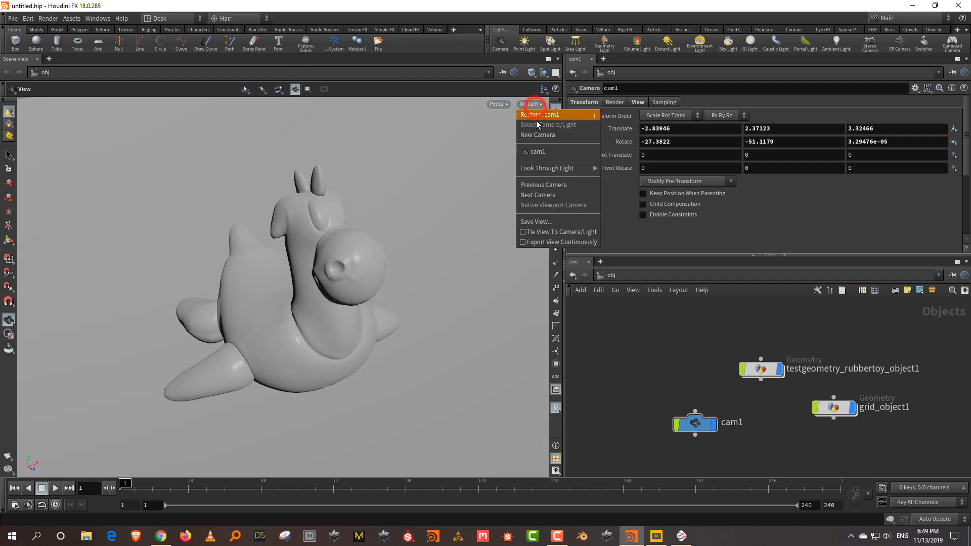
left_click(538, 152)
left_click(556, 134)
scroll(293, 314, "down", 3)
left_click_drag(306, 265, 292, 300)
left_click_drag(287, 288, 313, 277)
left_click(556, 135)
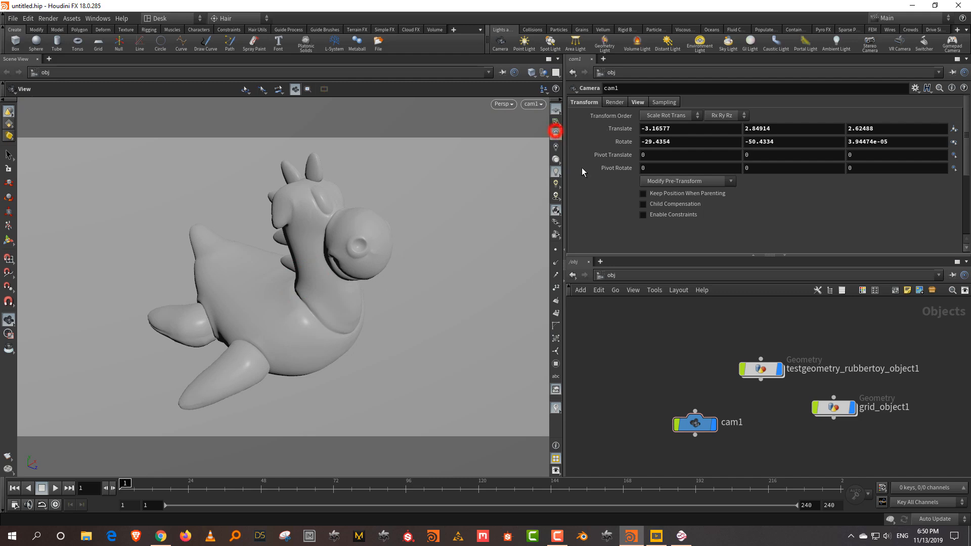
- Add an environment light above cam1 in the object network and enable high-quality lighting with shadows in the viewport
left_click_drag(636, 255, 637, 222)
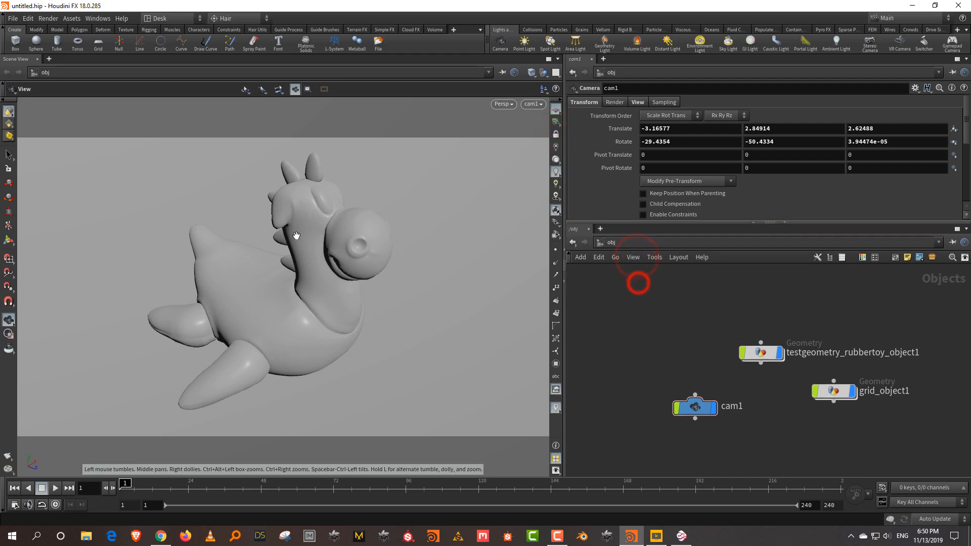
left_click_drag(307, 243, 316, 247)
left_click(673, 313)
key("Tab")
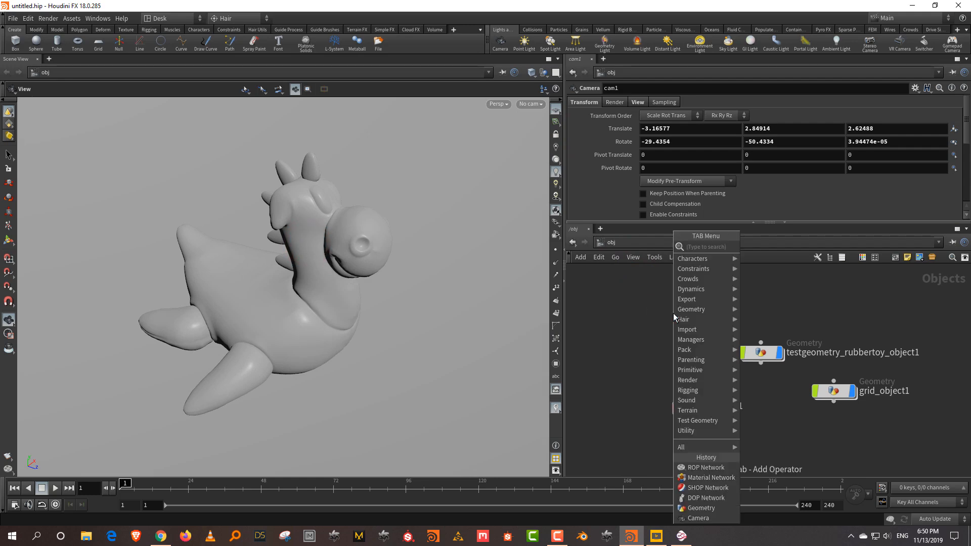
type("ENV")
key("Return")
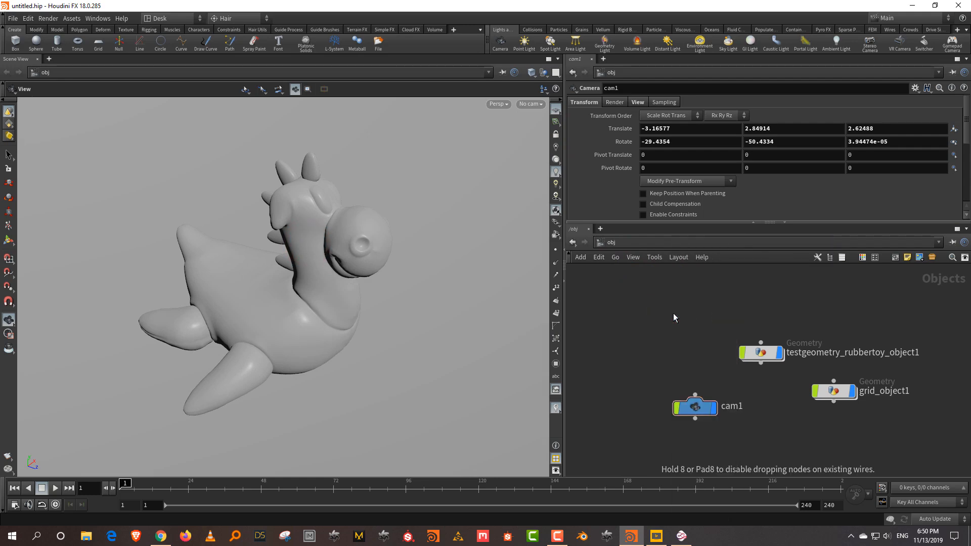
left_click(672, 313)
left_click_drag(643, 347, 708, 287)
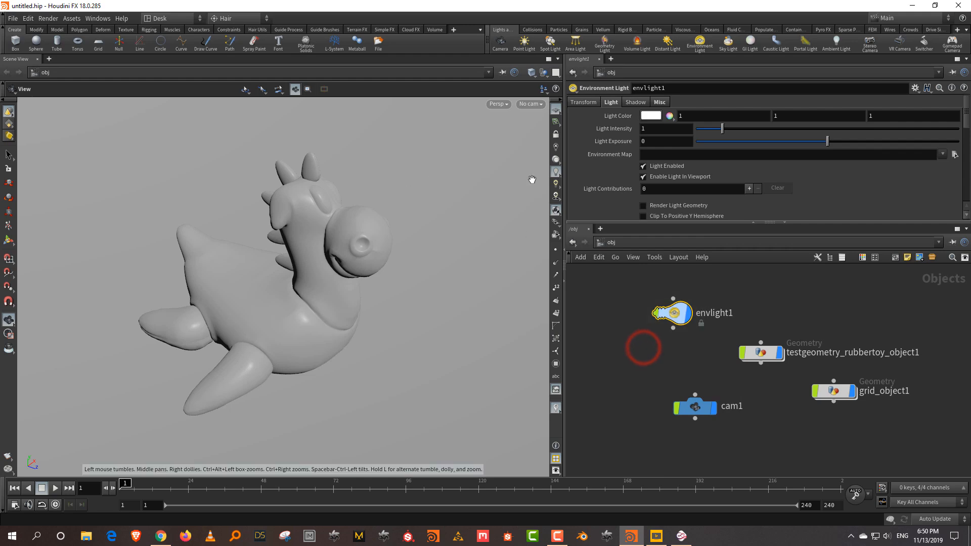
left_click(556, 198)
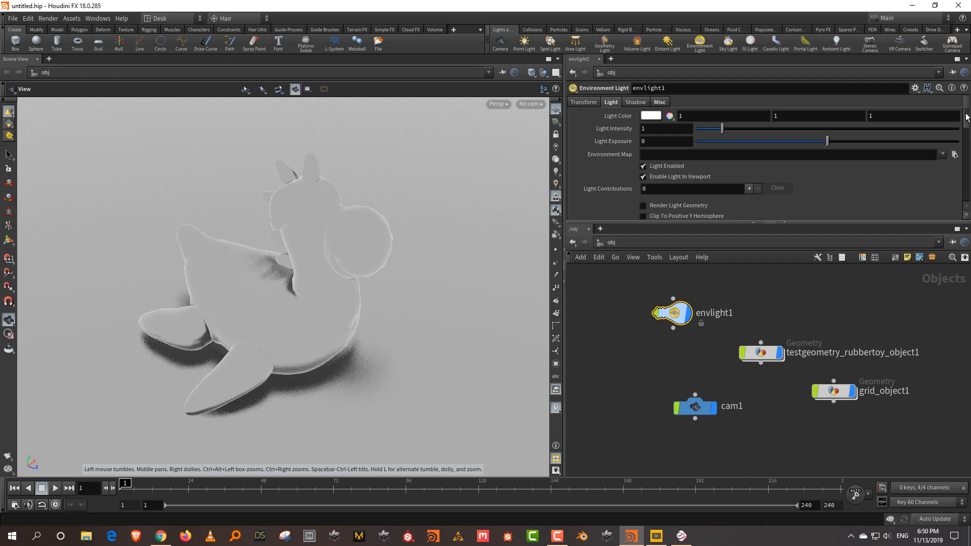
- Load veranda_1k.hdr as the environment light's map and set the light's Y rotation to 45
left_click(943, 154)
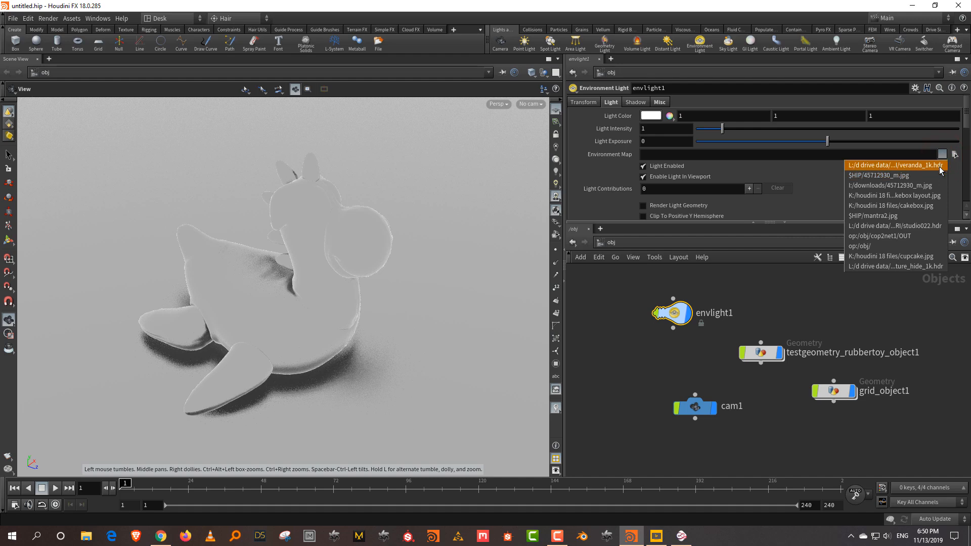
left_click(940, 167)
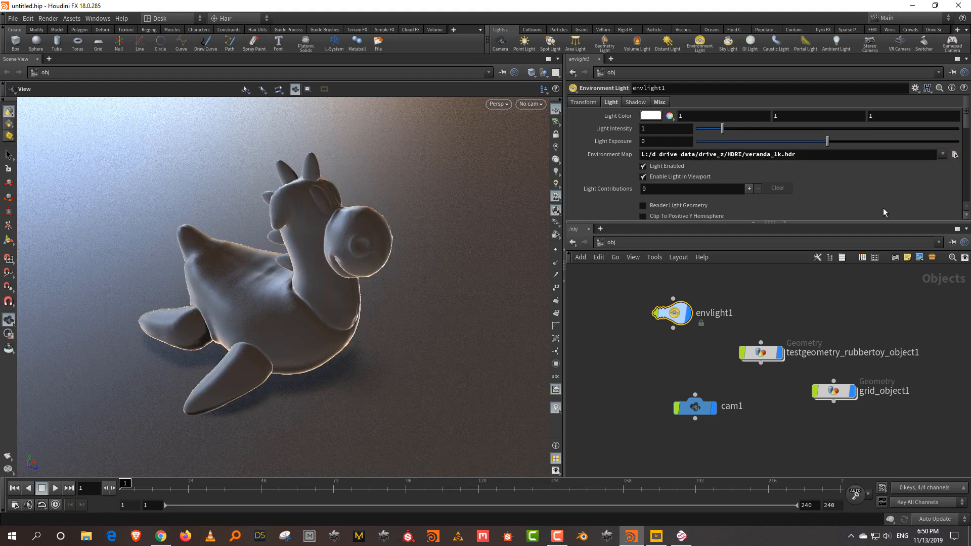
left_click(585, 103)
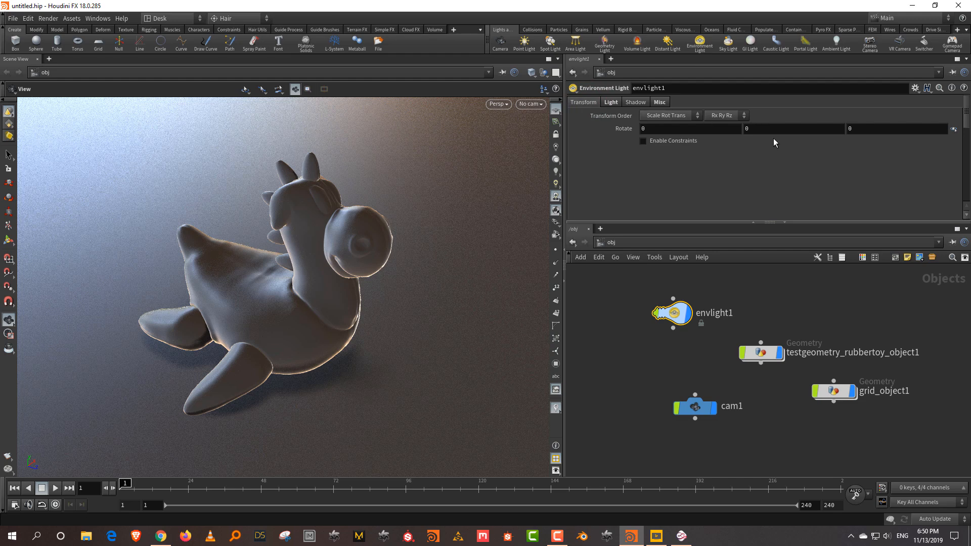
type("45")
key("Return")
left_click(781, 303)
left_click(616, 337)
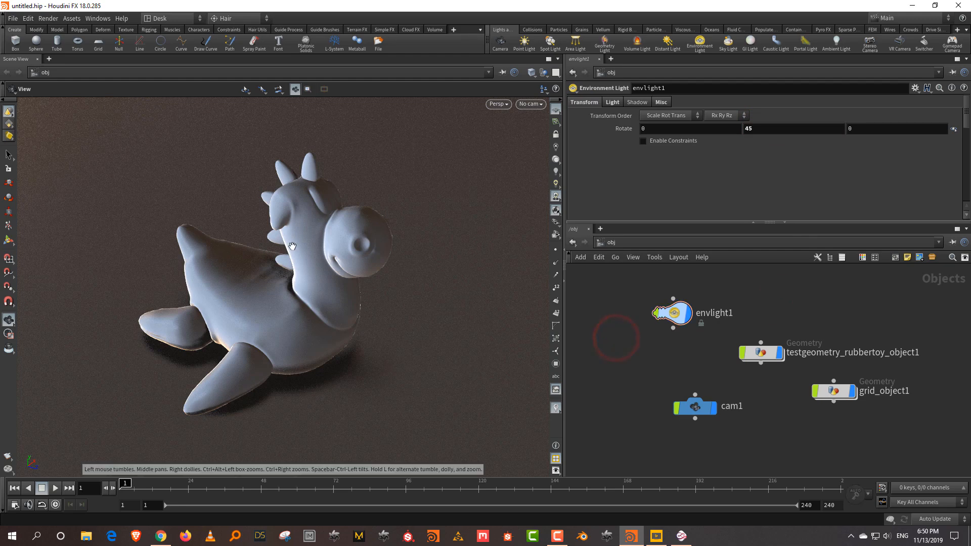
- Add a standard light to the scene and place it raised above the floor on the rubber toy's tail side
key("Tab")
type("Li")
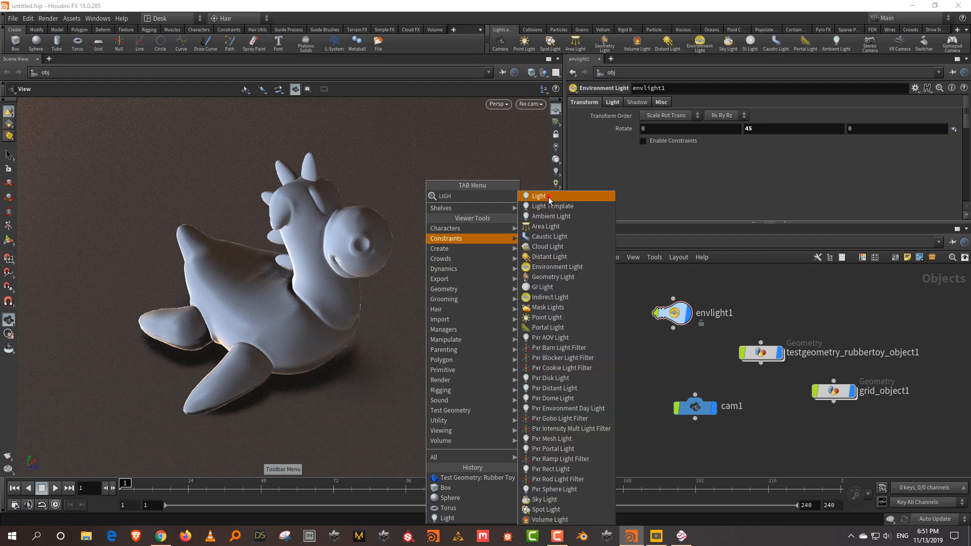
left_click(548, 196)
left_click(486, 280)
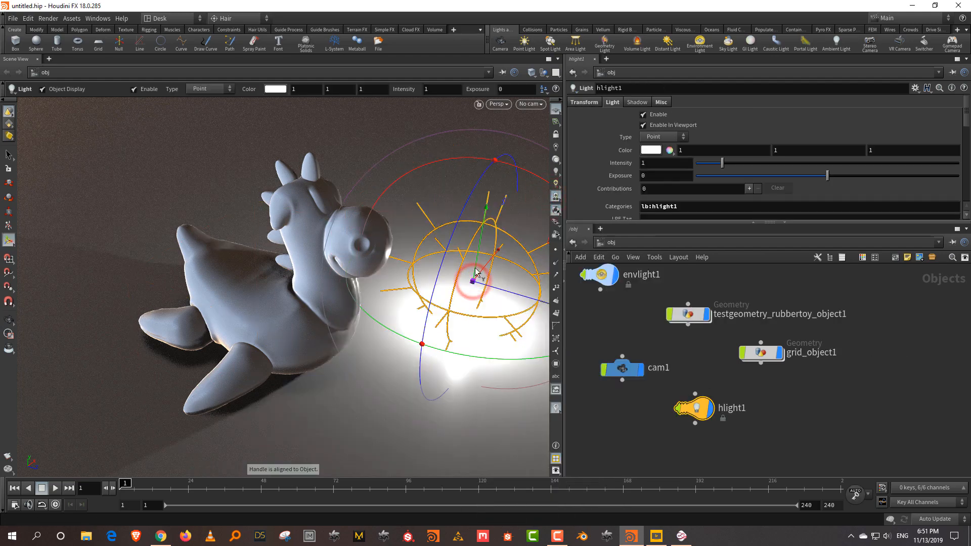
left_click_drag(480, 254, 475, 84)
right_click_drag(329, 415, 367, 283, "alt")
left_click_drag(478, 185, 168, 243)
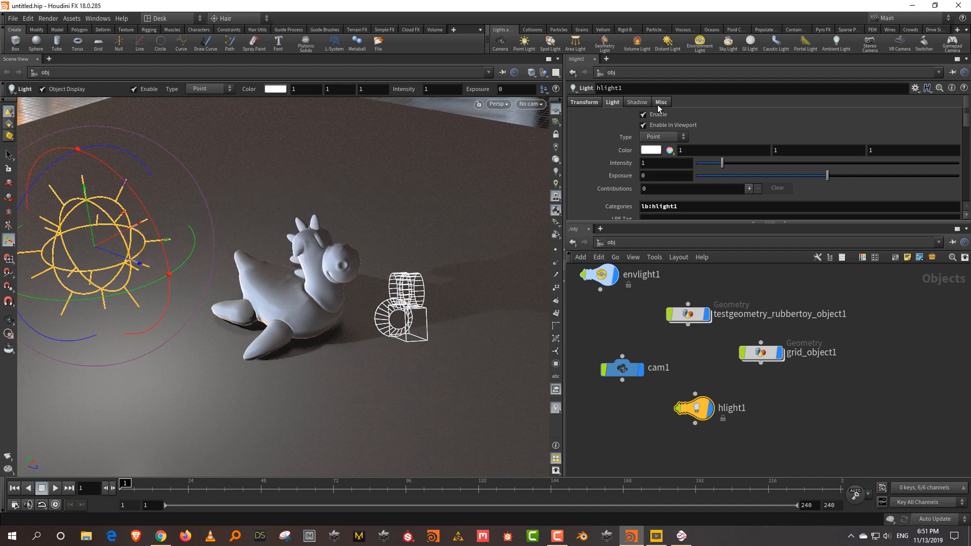
- Try the Disk light type, then make the new light a Sphere with intensity 0.19 and raise it slightly
left_click(659, 137)
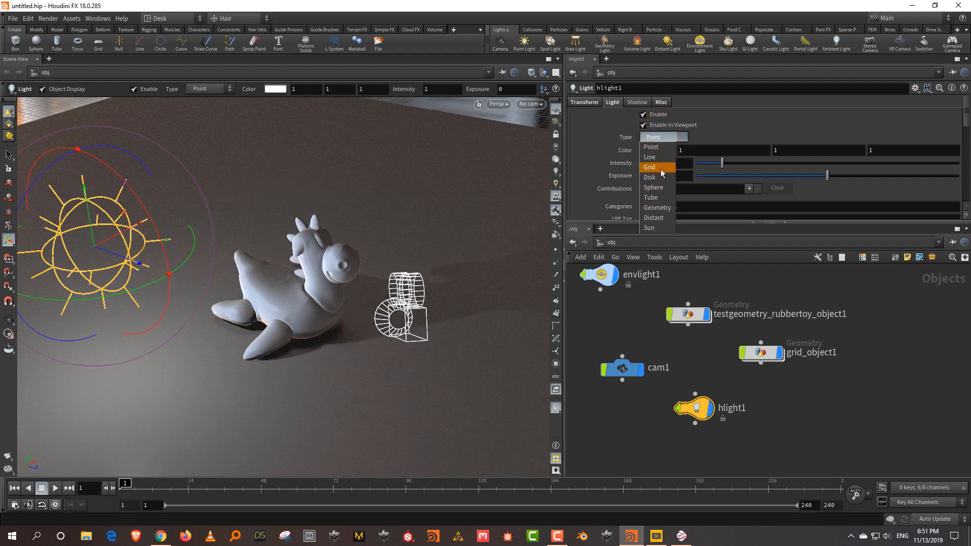
left_click(662, 153)
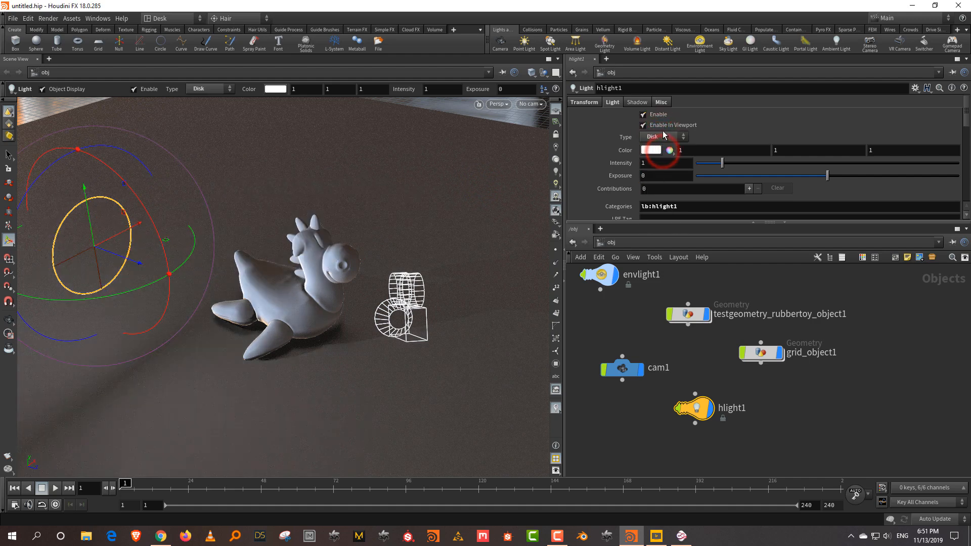
left_click(662, 134)
left_click(659, 187)
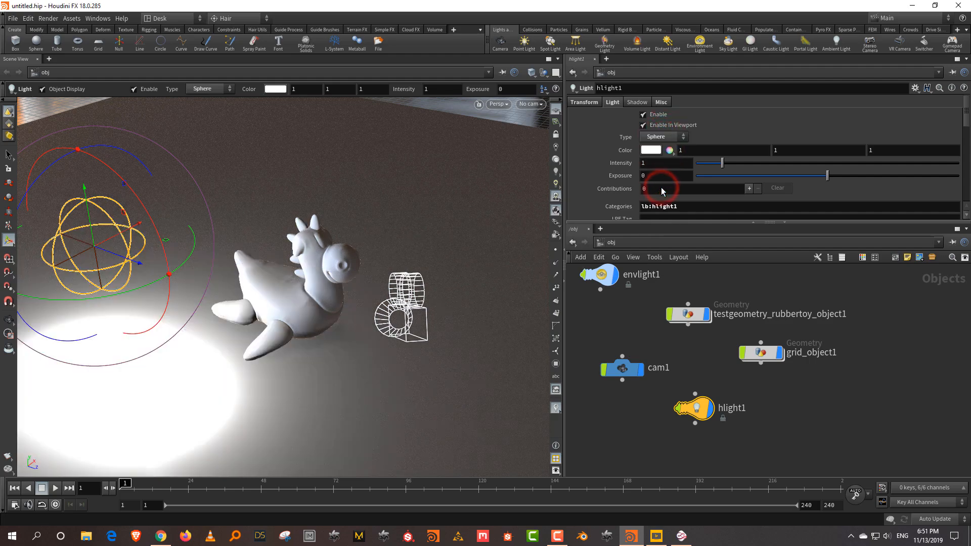
left_click_drag(722, 162, 701, 162)
left_click_drag(88, 207, 92, 178)
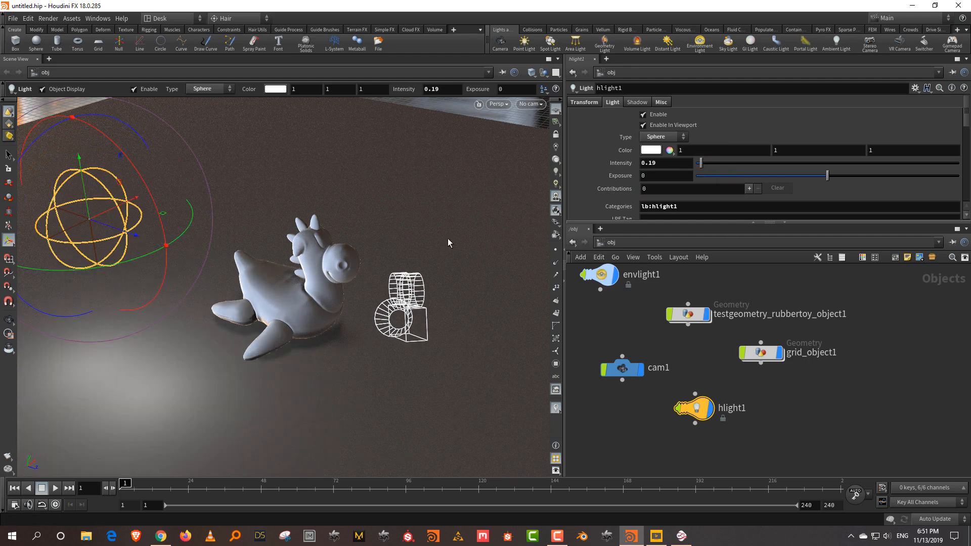
- Add a Material Network node to the object network, up beside the rubber toy's geometry node
left_click(841, 399)
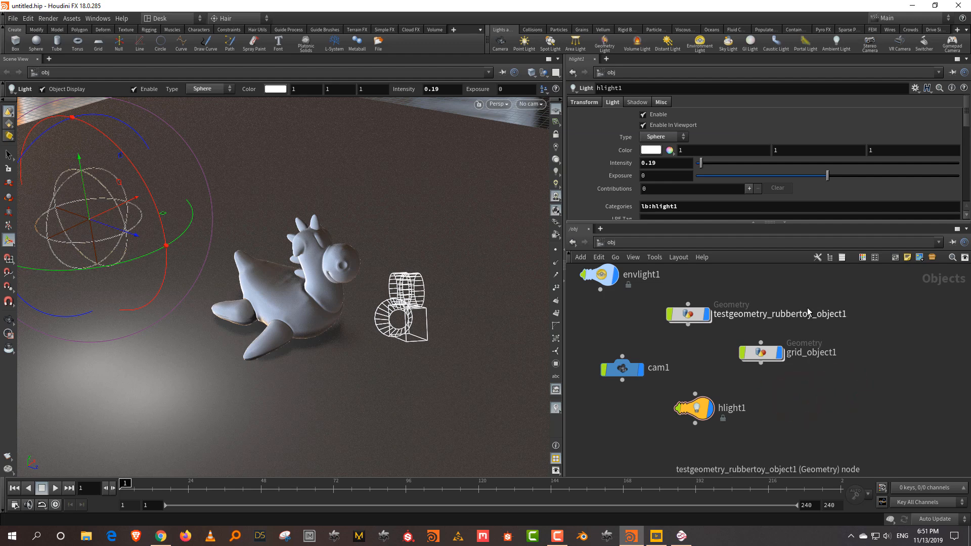
key("Tab")
type("MATER")
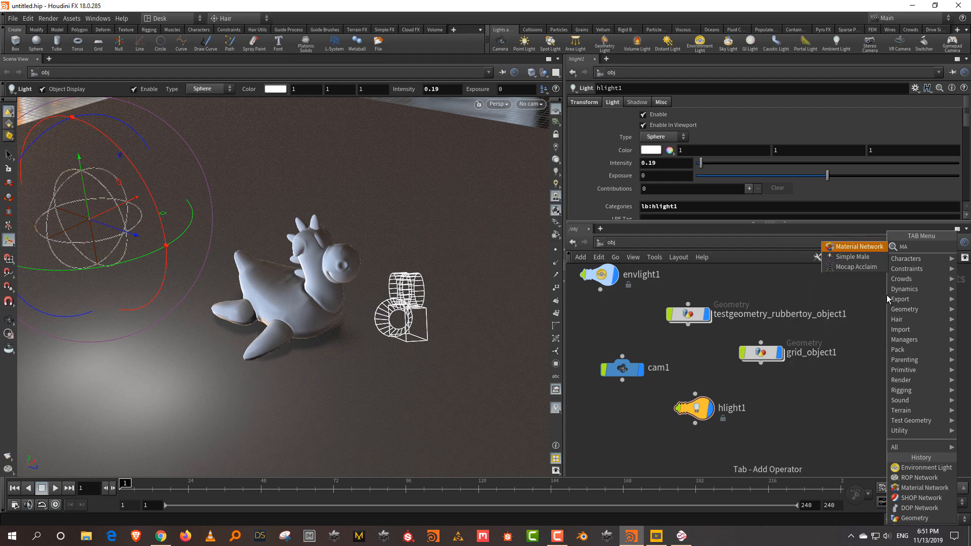
left_click(862, 247)
left_click(869, 299)
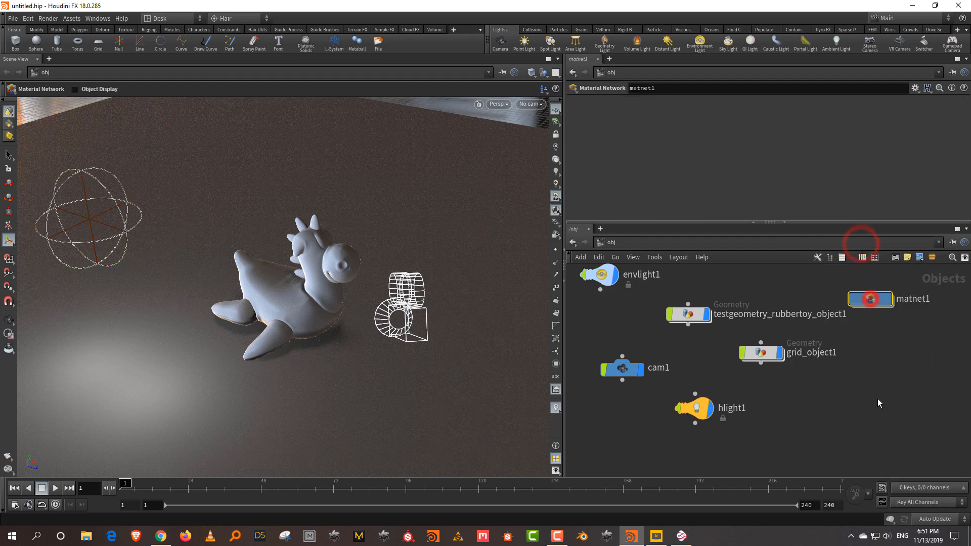
- Enlarge the network pane slightly and open a Material Palette beside the object network
left_click_drag(684, 221, 683, 208)
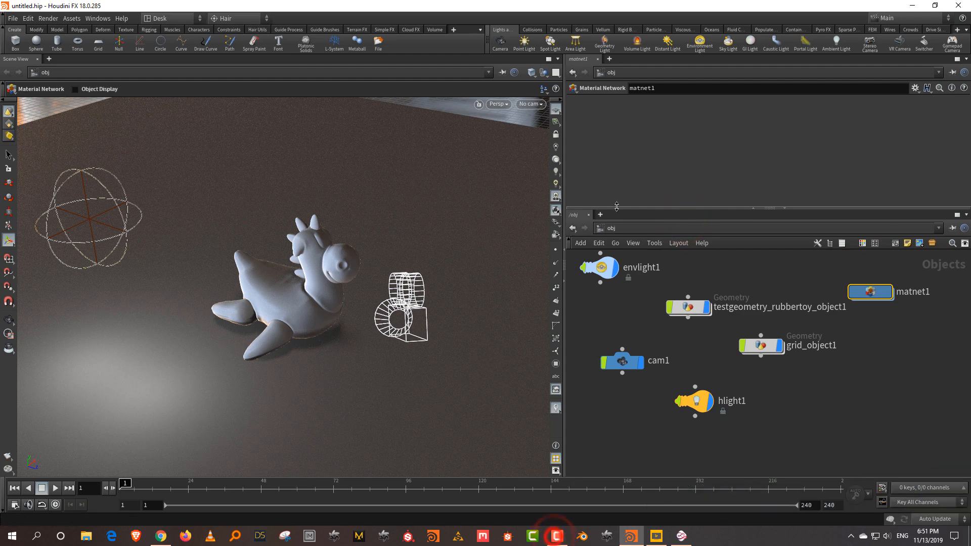
left_click(602, 215)
mouse_move(620, 239)
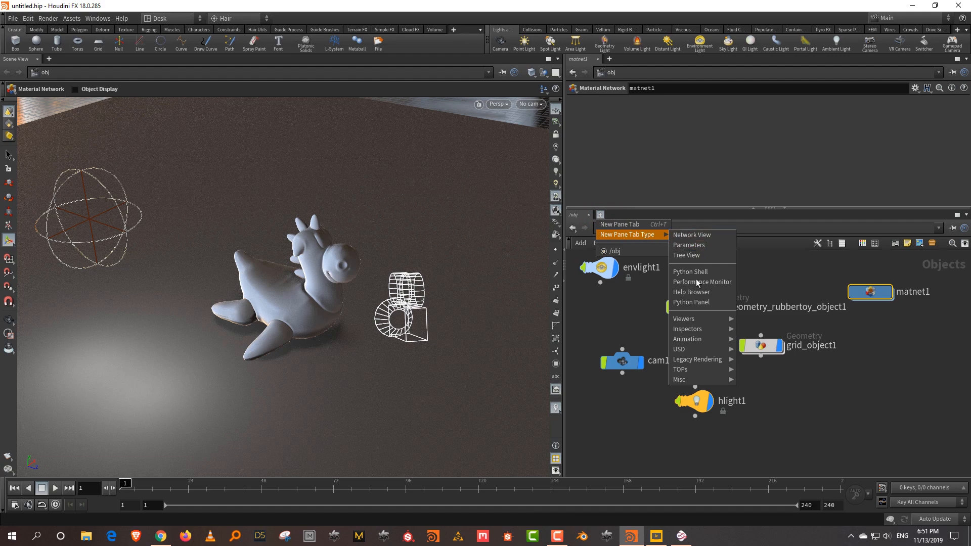
mouse_move(692, 361)
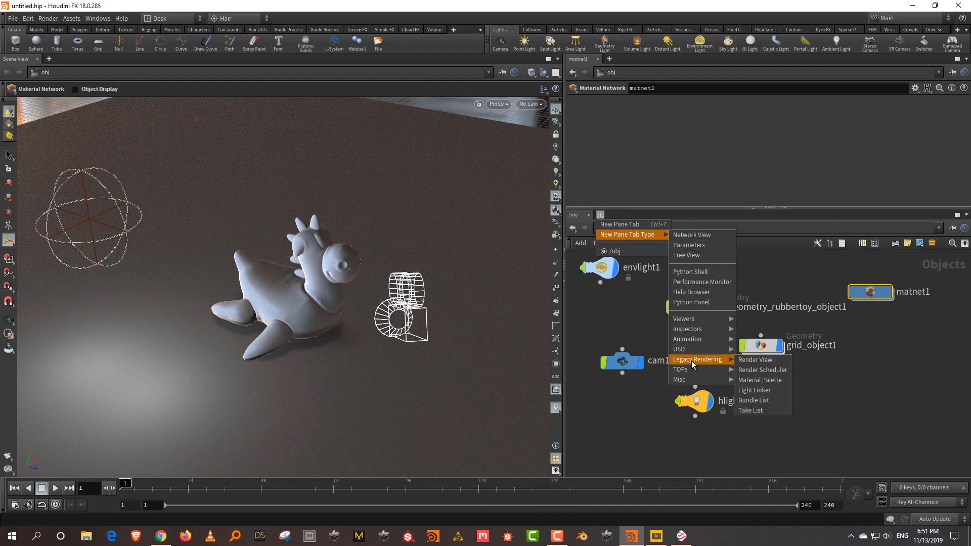
left_click(786, 380)
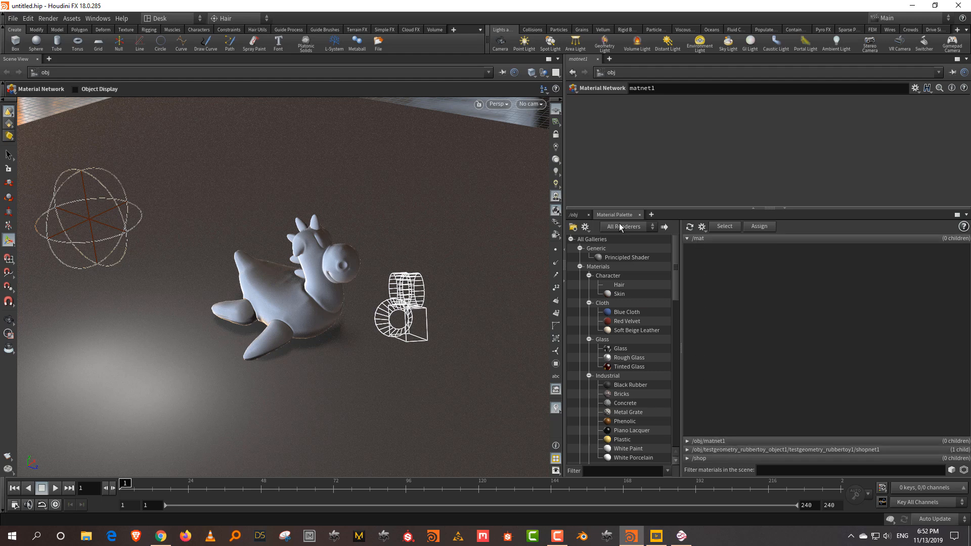
- Rename the material network node to MY_MATERIALS
left_click(575, 215)
double_click(926, 293)
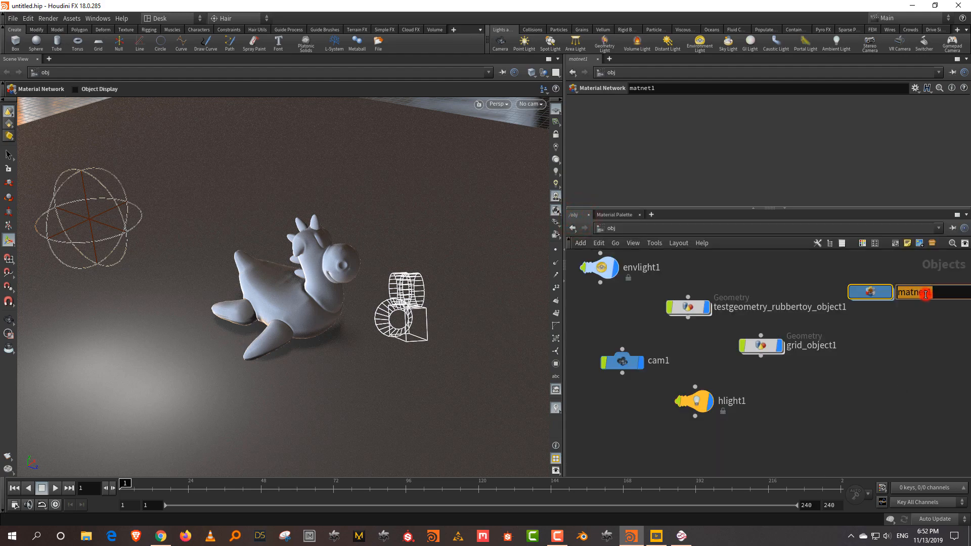
type("MY_MATERIALS")
key("Return")
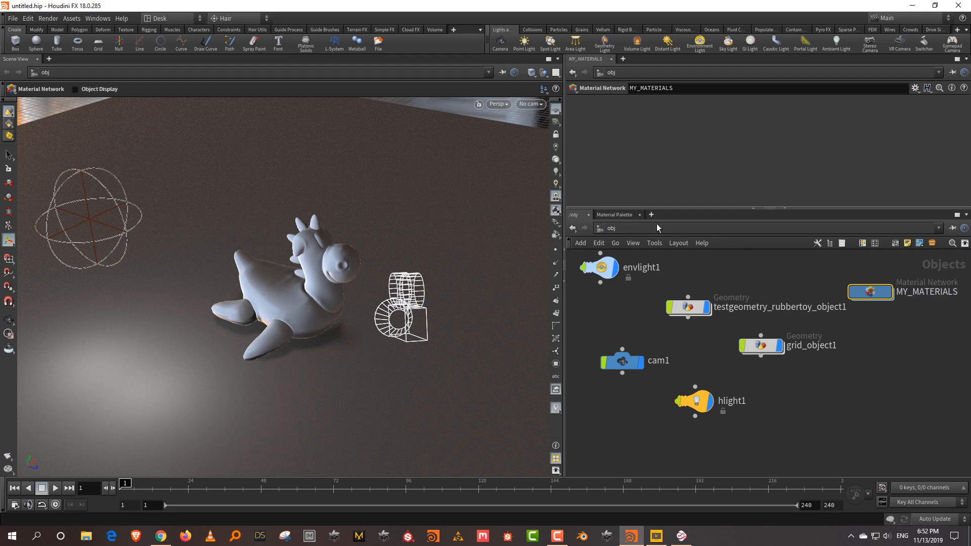
- Expand MY_MATERIALS in the Material Palette, collapse /mat, and add two Principled Shaders to MY_MATERIALS
left_click(614, 215)
left_click(707, 441)
left_click(703, 238)
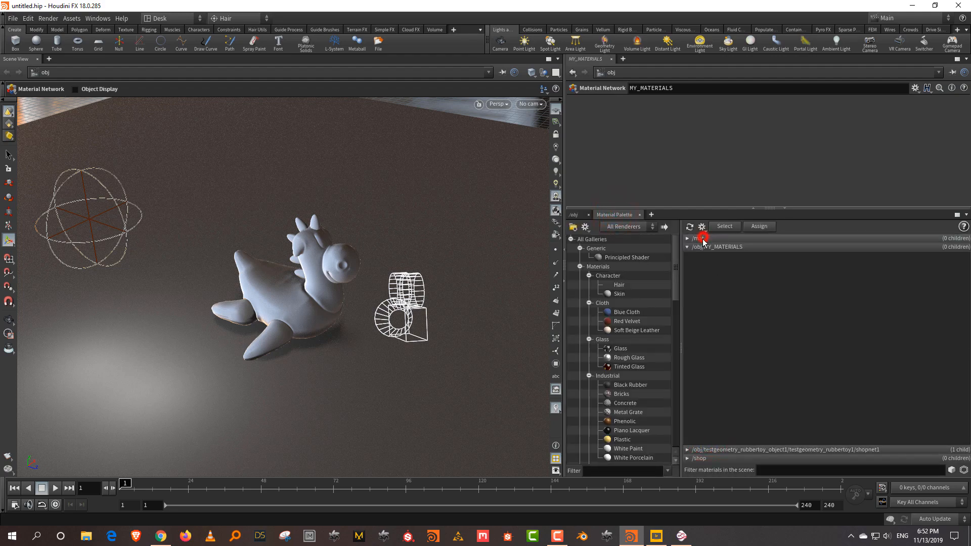
left_click_drag(618, 258, 792, 295)
left_click_drag(629, 256, 787, 282)
- Rename the two Principled Shaders in MY_MATERIALS to grid and toy
left_click(708, 276)
double_click(706, 86)
type("grid")
key("Return")
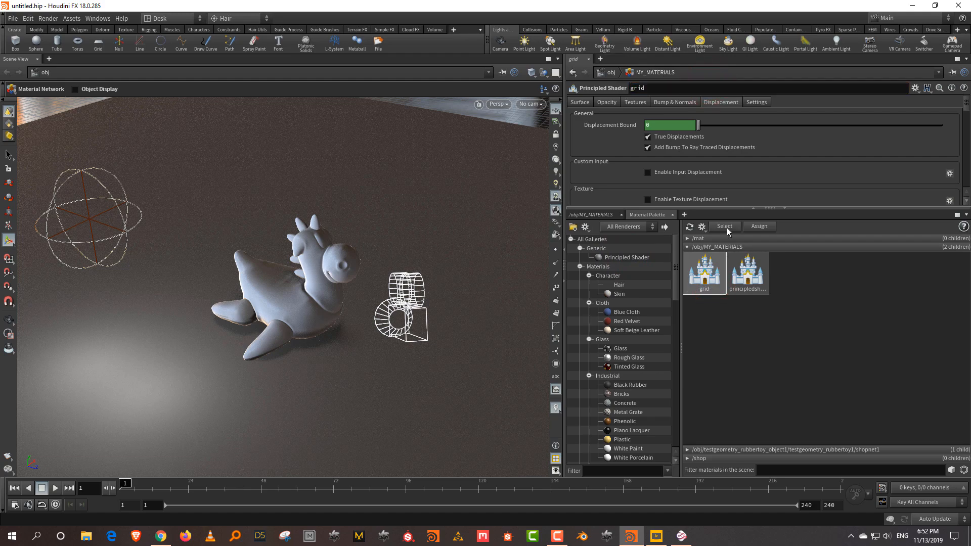
left_click(747, 273)
double_click(701, 87)
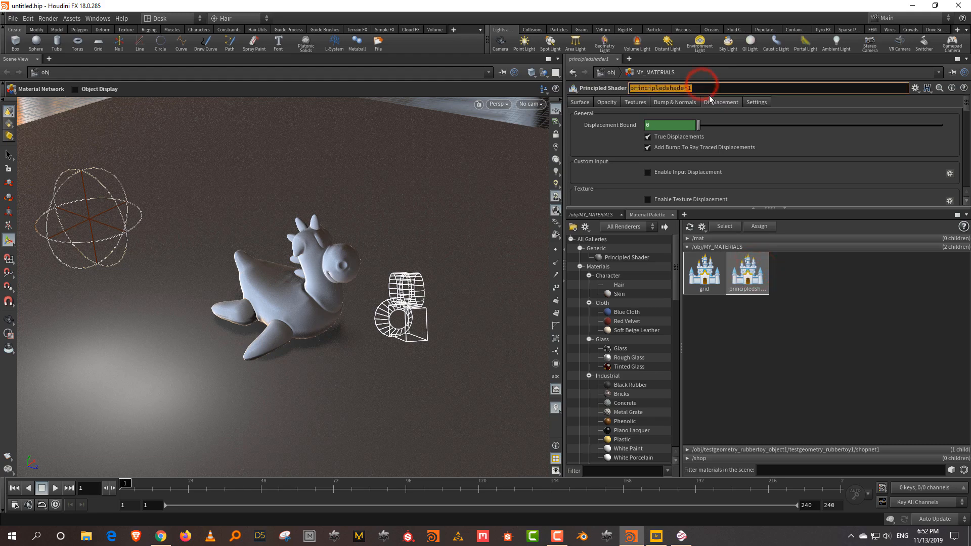
type("toy")
key("Return")
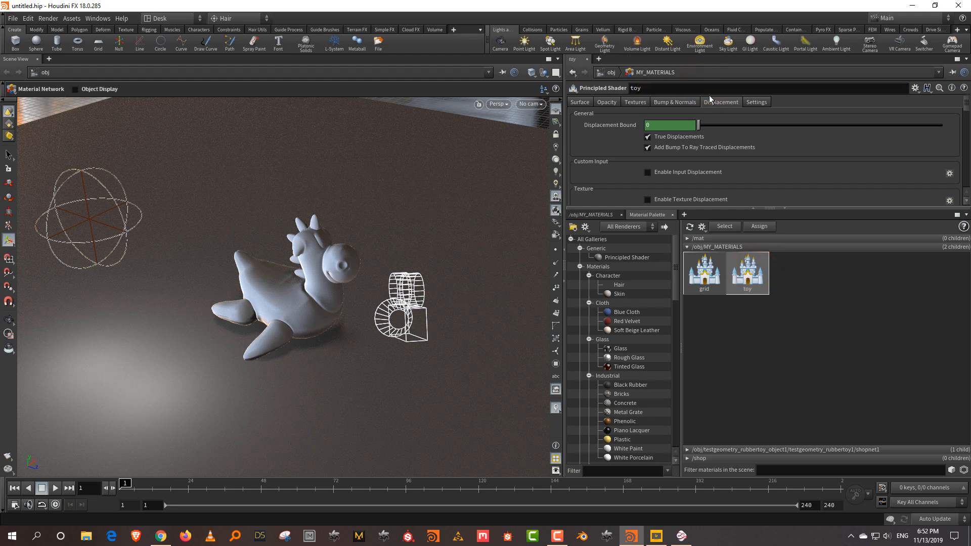
- Assign the toy shader to the rubber toy and the grid shader to the floor grid
left_click_drag(748, 275, 200, 324)
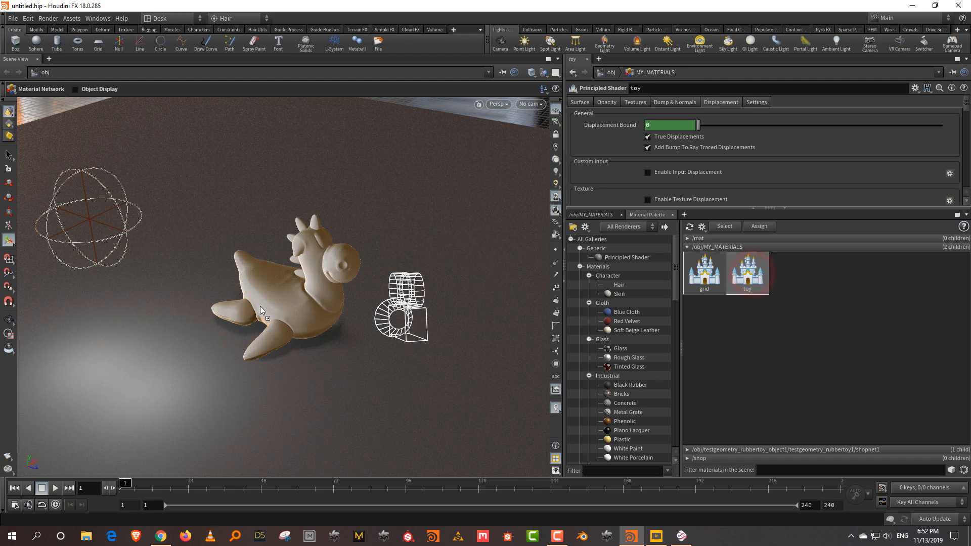
left_click_drag(711, 272, 387, 417)
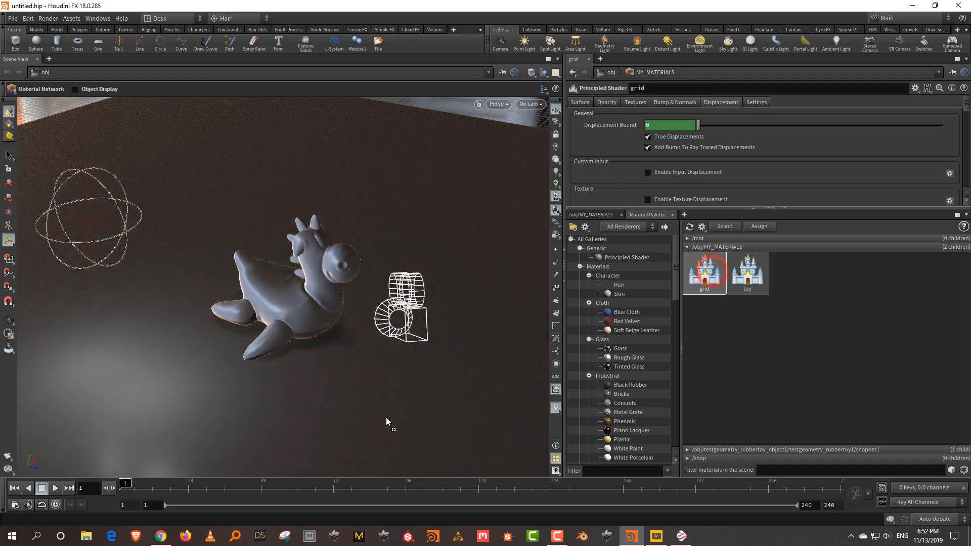
- Show the MY_MATERIALS network and arrange the grid and toy shader nodes side by side
left_click(597, 216)
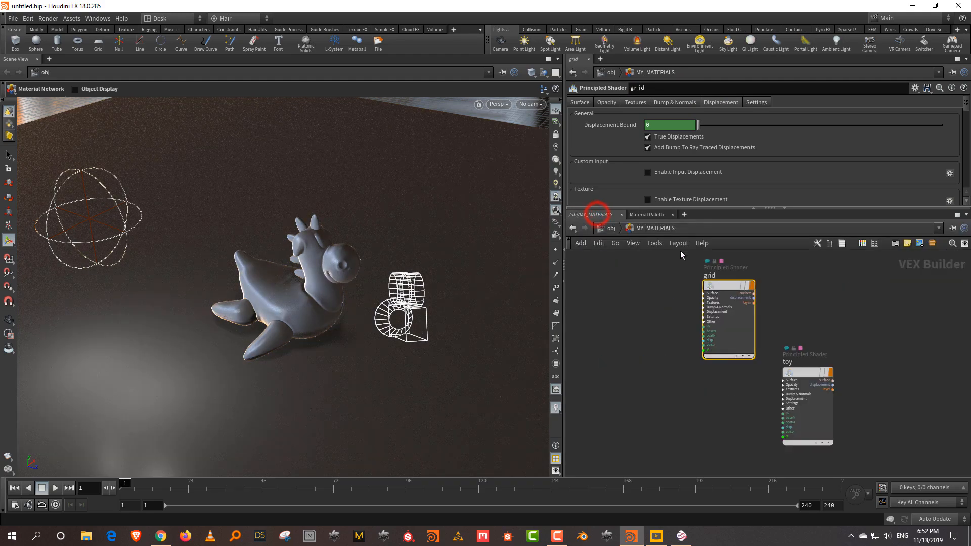
left_click_drag(803, 310, 845, 431)
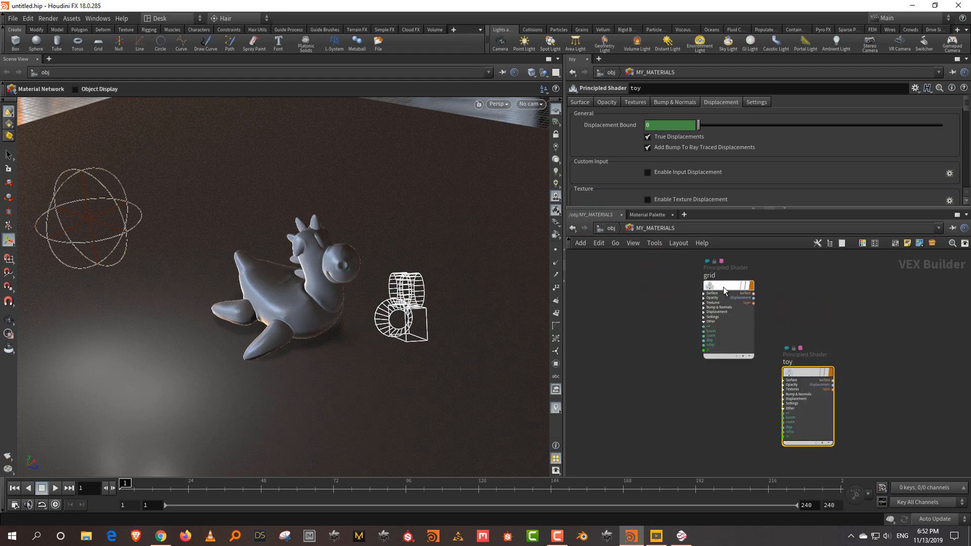
left_click_drag(723, 287, 703, 301)
mouse_move(803, 375)
left_mouse_down()
mouse_move(813, 299)
mouse_move(832, 386)
left_mouse_up()
- Change the grid shader's surface base color to a dark red
left_click_drag(762, 335, 717, 310)
left_click(581, 102)
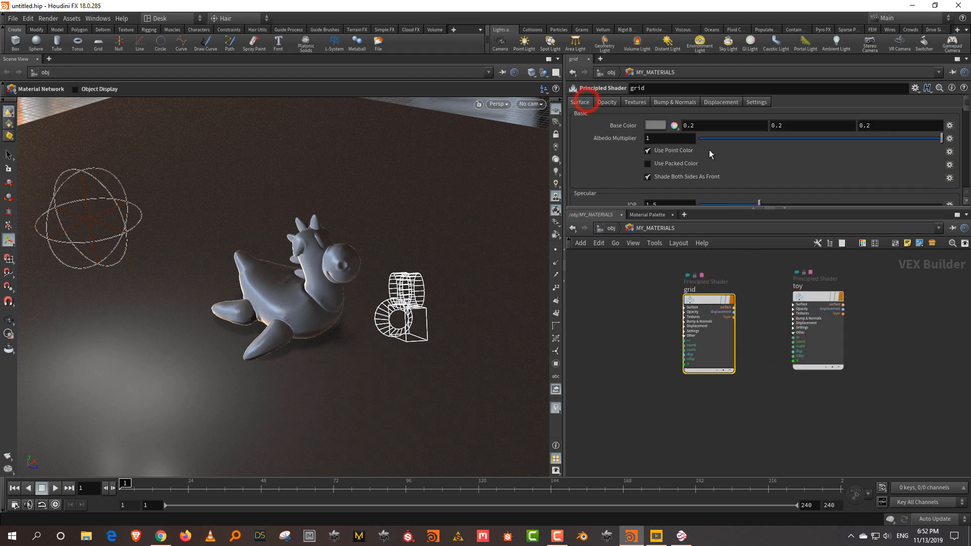
left_click(638, 267)
left_click(655, 125)
left_click(790, 175)
left_click_drag(754, 185, 735, 186)
left_click(799, 20)
- Set the toy shader's surface base color to a light grey of 0.536 in all three channels
left_click_drag(888, 271, 825, 329)
left_click(580, 102)
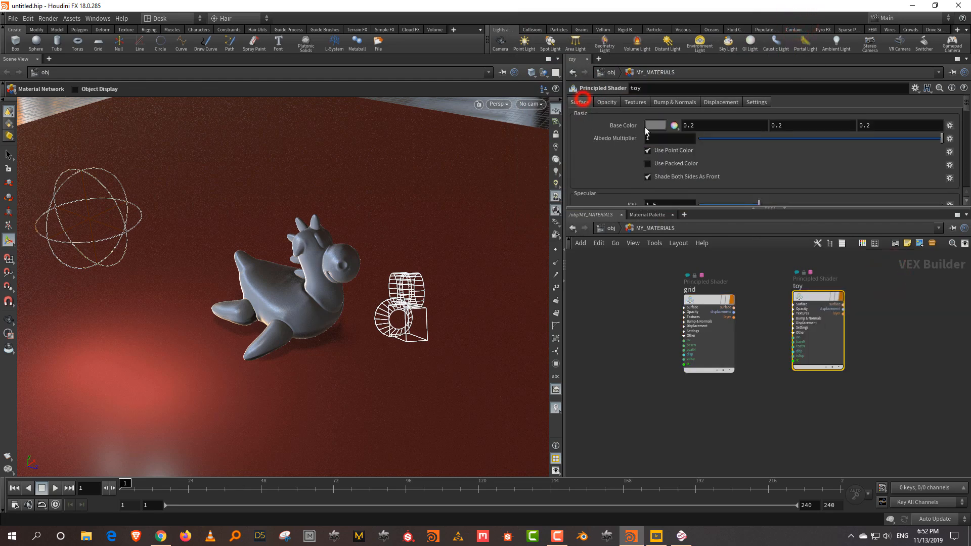
left_click(663, 129)
left_click(741, 185)
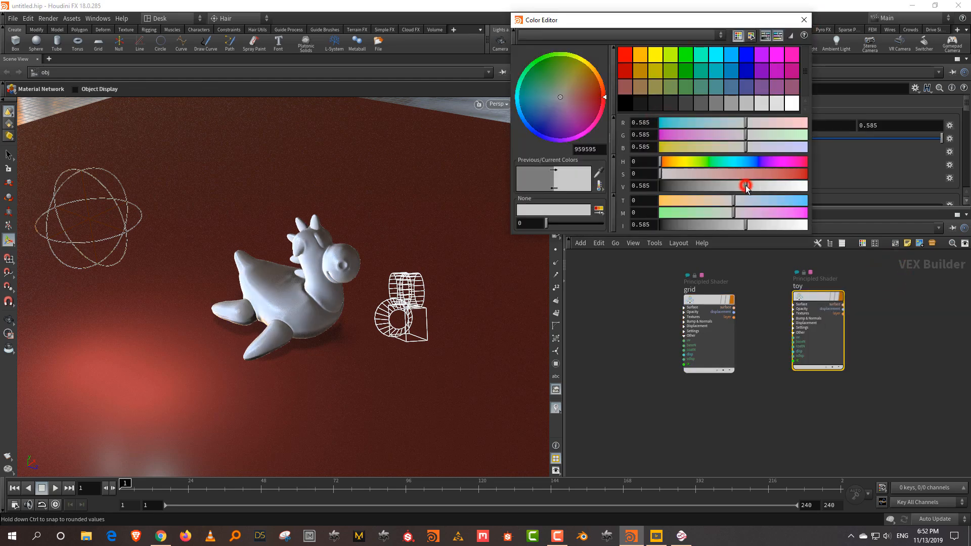
left_click(803, 20)
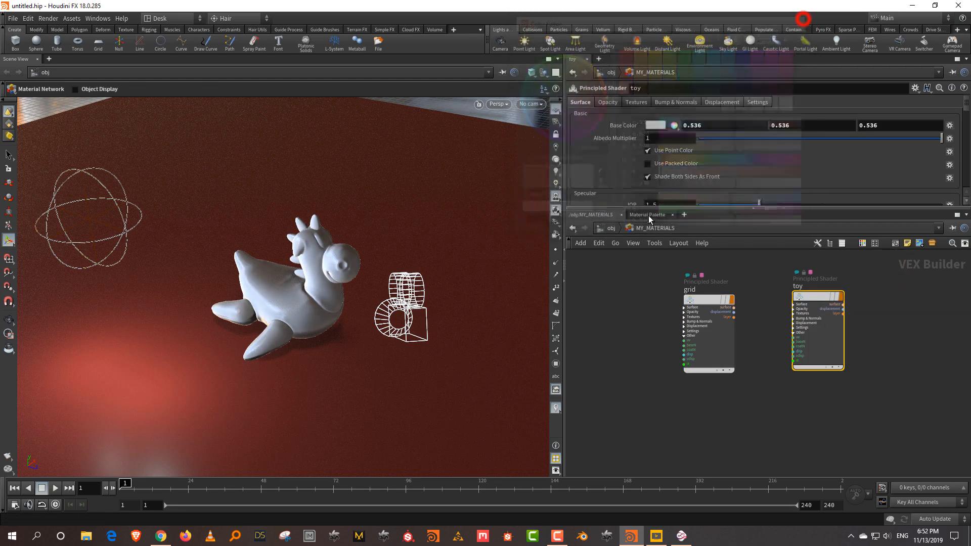
- Return to the object level and lay out all the nodes
left_click(611, 228)
left_click(846, 371)
key("l")
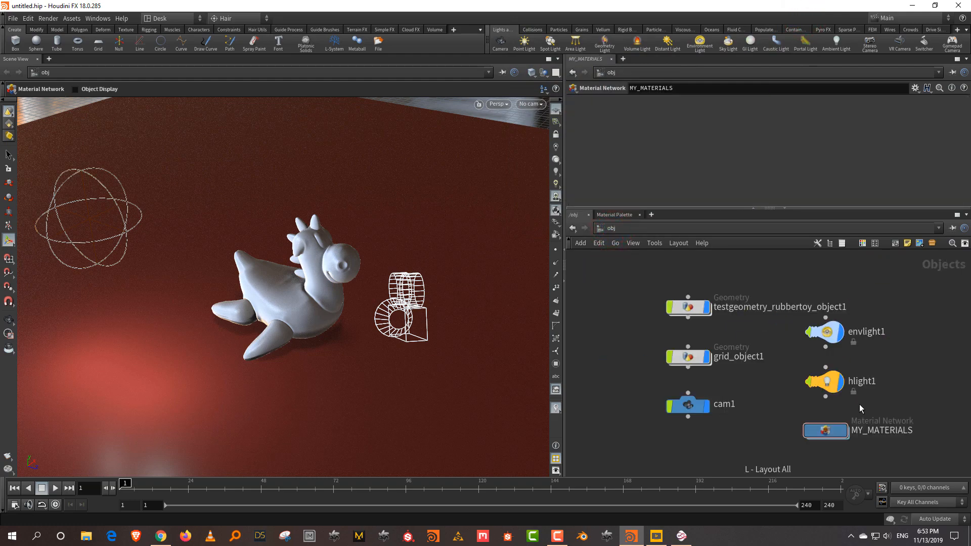
- Add a ROP Network node to the object network and place it beside the light nodes
left_click(917, 360)
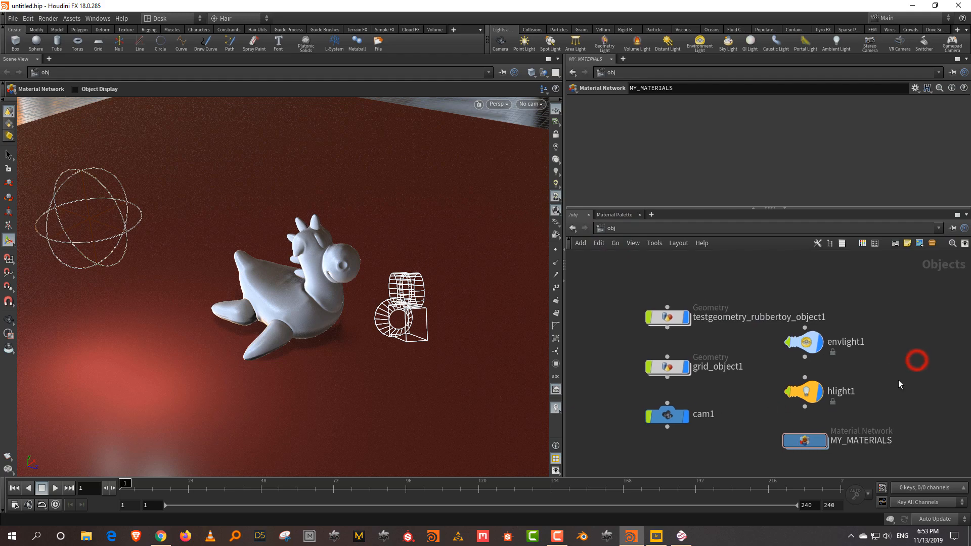
key("Tab")
type("rop")
key("Return")
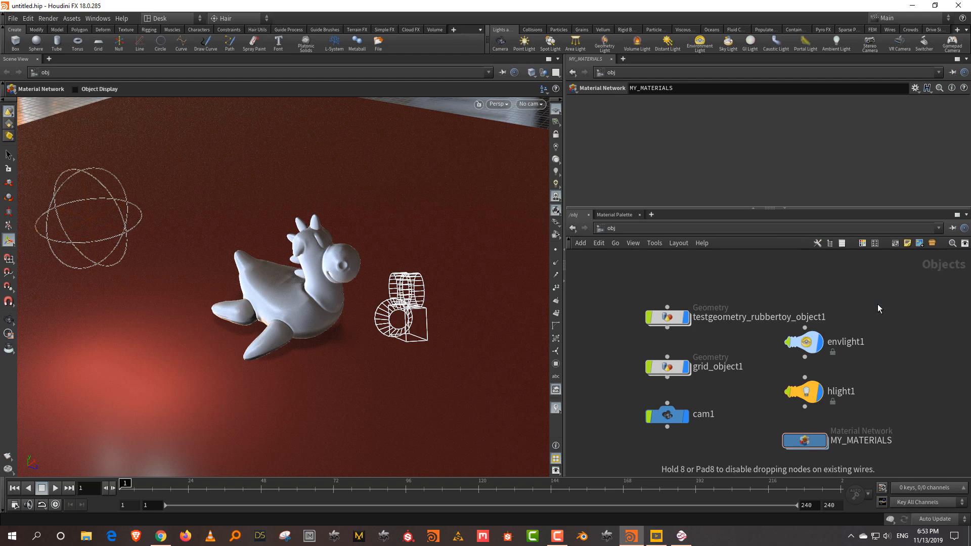
left_click_drag(878, 304, 922, 389)
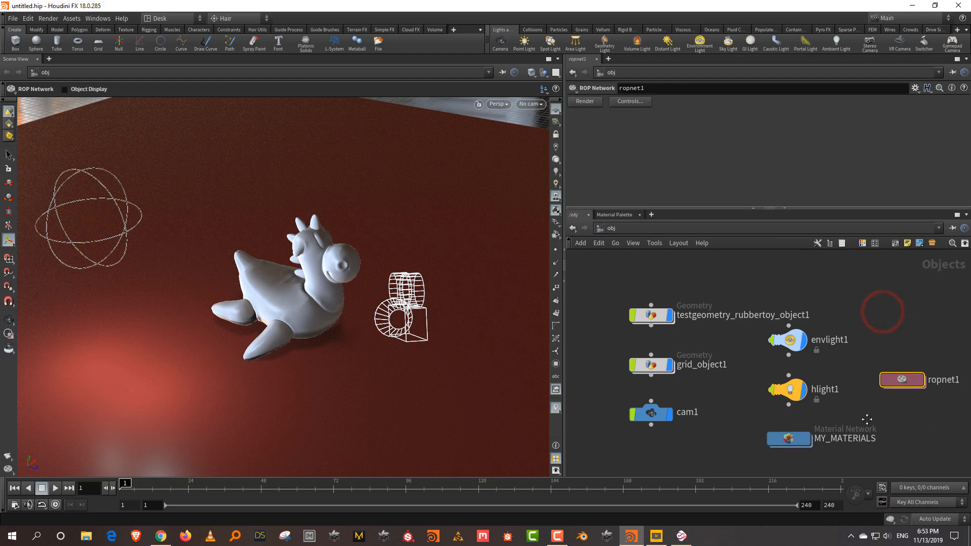
left_click(864, 386)
mouse_move(858, 385)
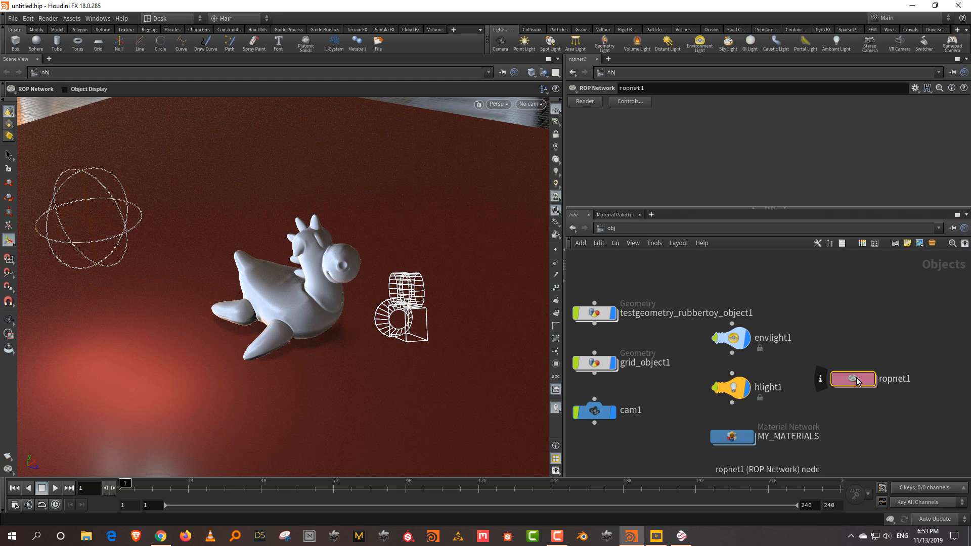
- Create a Mantra node inside the ropnet1 network
double_click(857, 379)
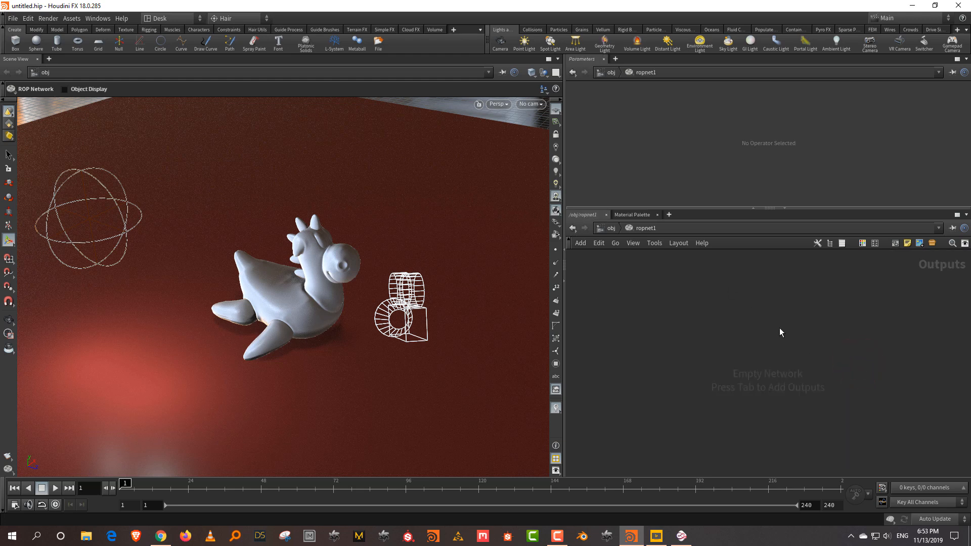
key("Tab")
type("man")
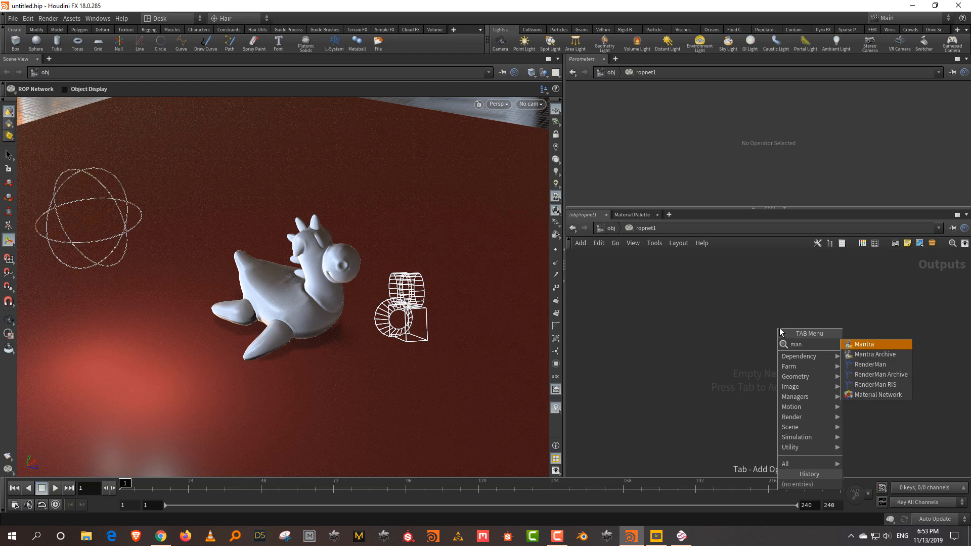
left_click(887, 344)
left_click(815, 353)
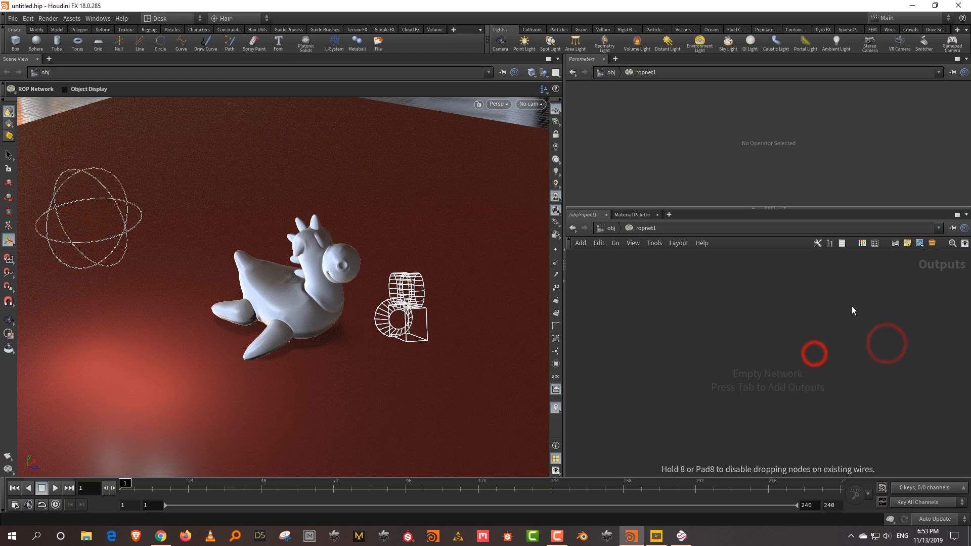
- Go back to the object network, nudge ropnet1 into place and look through cam1 in the viewport
left_click(610, 228)
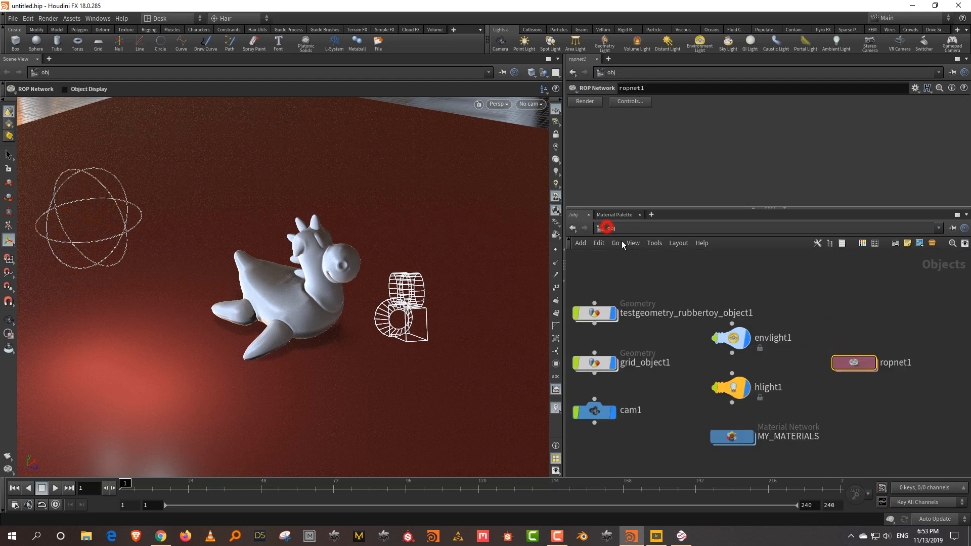
left_click_drag(863, 364, 863, 384)
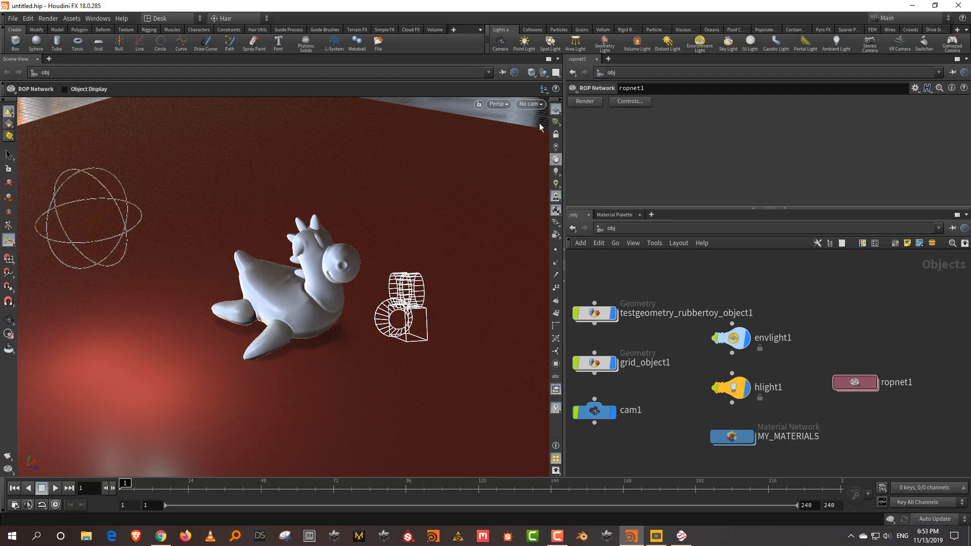
left_click(532, 104)
left_click(542, 151)
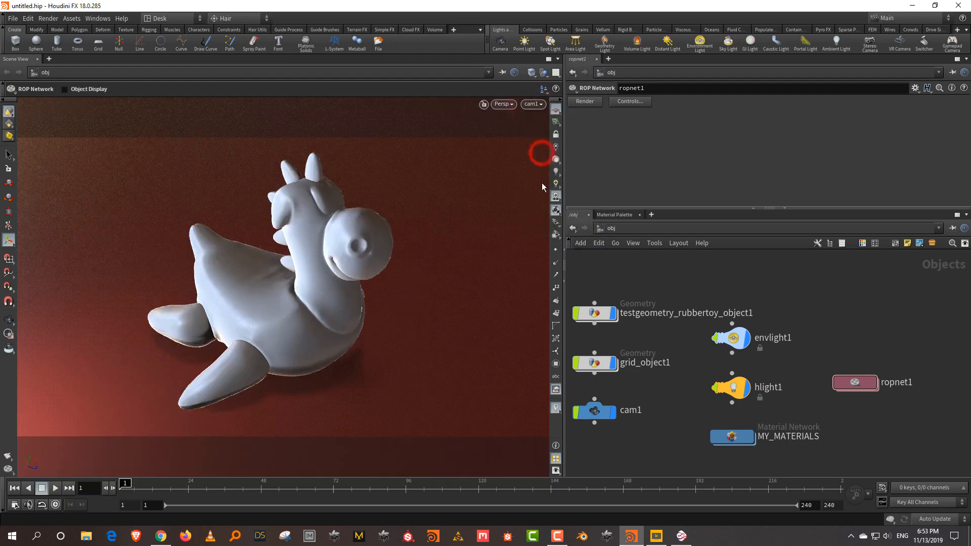
- Open a new floating panel, switch it to Render View and enlarge it over the scene view
left_click(97, 18)
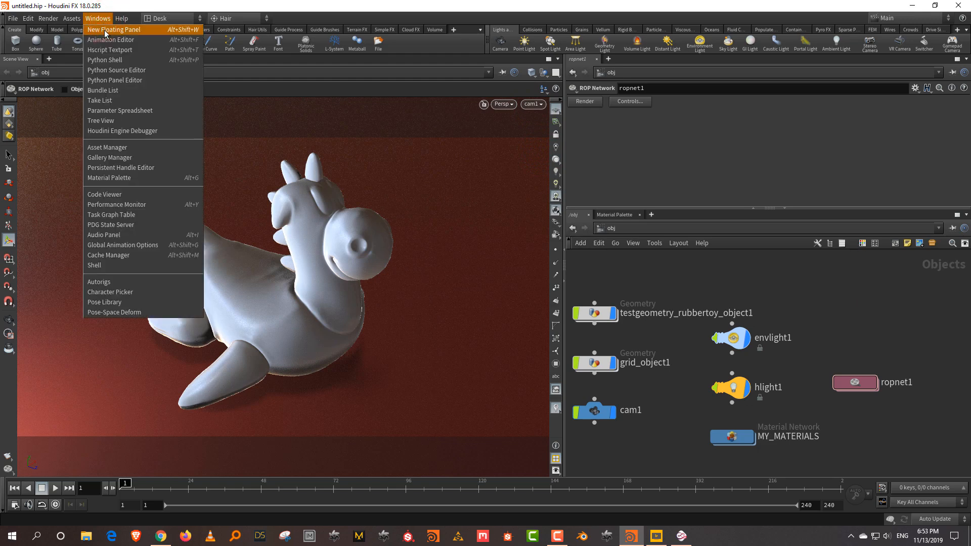
left_click(104, 29)
left_click_drag(120, 7, 269, 97)
left_click(165, 103)
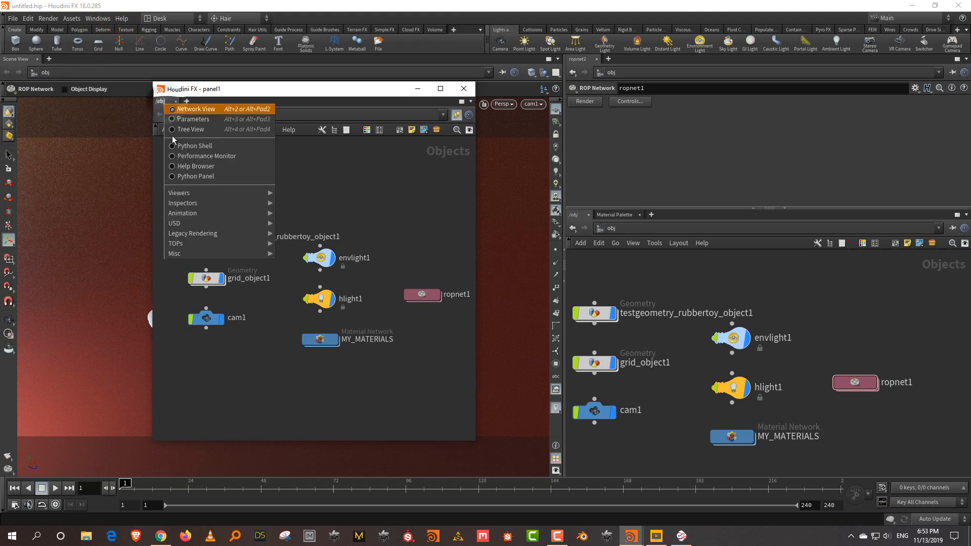
mouse_move(198, 232)
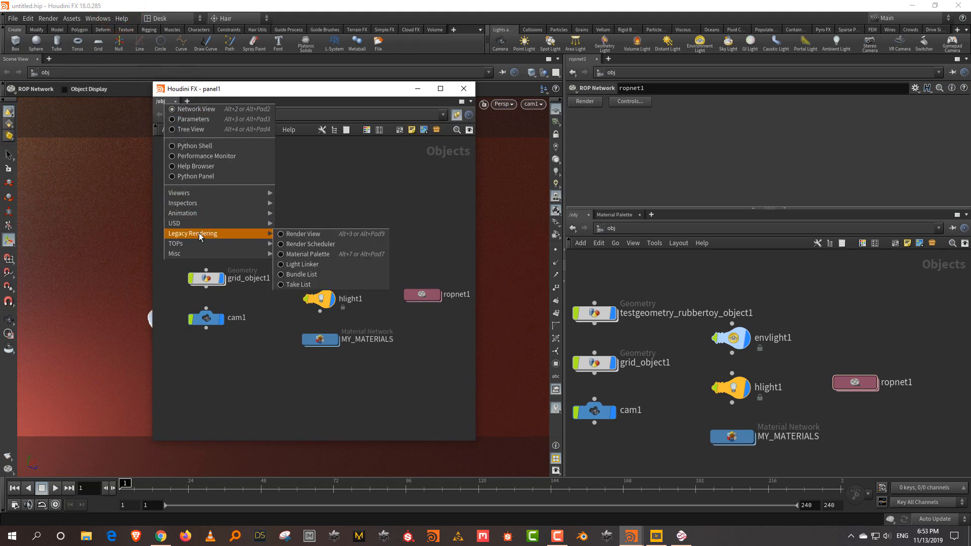
left_click(296, 235)
left_click(260, 90)
left_click_drag(340, 416, 554, 473)
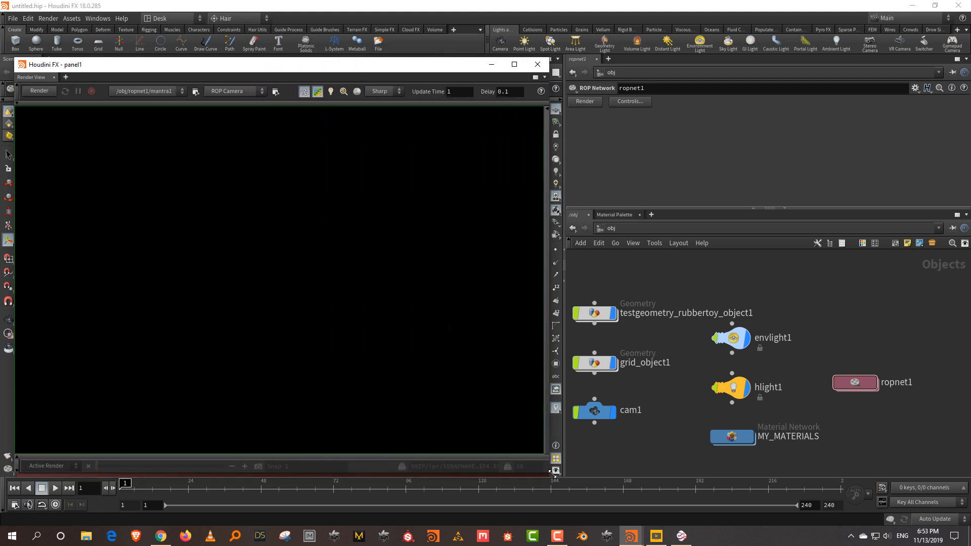
- Set the resolution of cam1 to 640 x 480 using the preset
left_click_drag(661, 388, 589, 439)
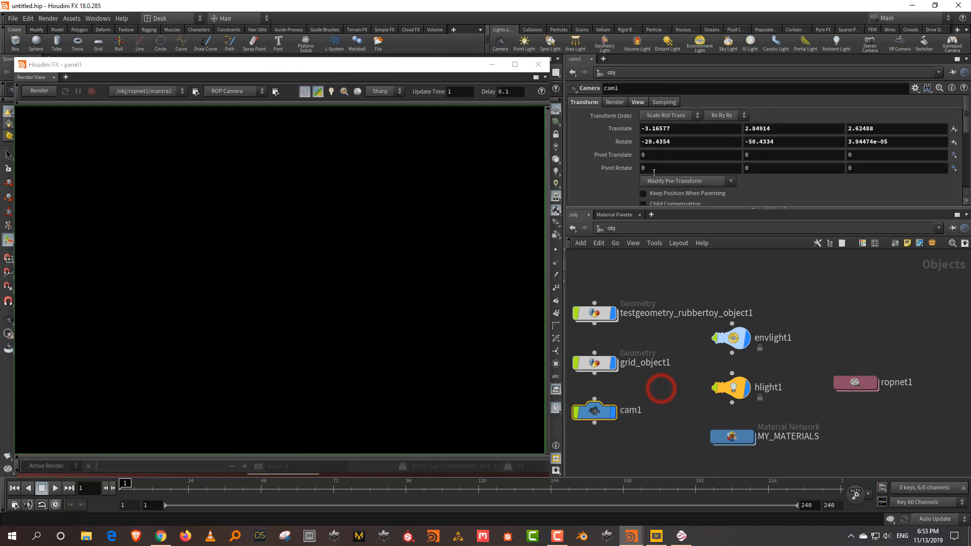
left_click_drag(678, 208, 678, 266)
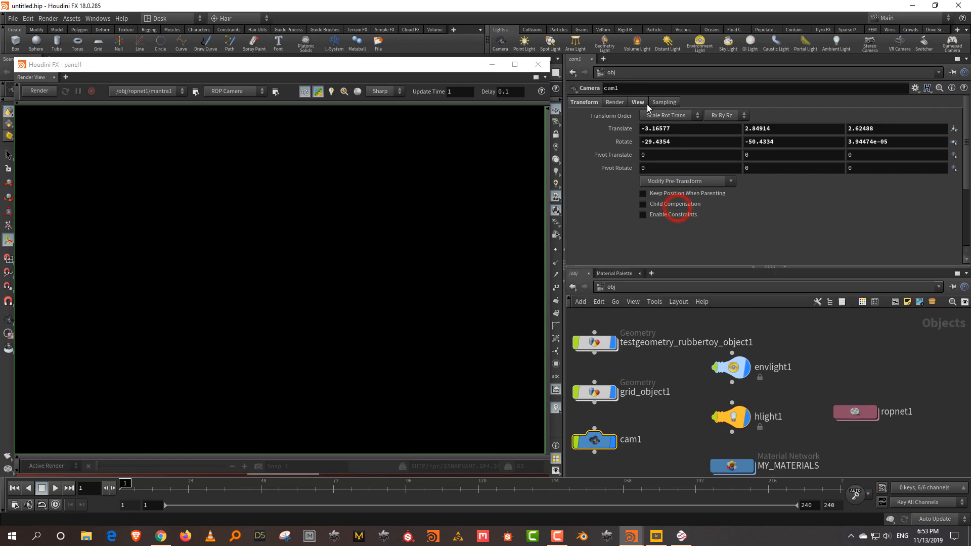
left_click(638, 103)
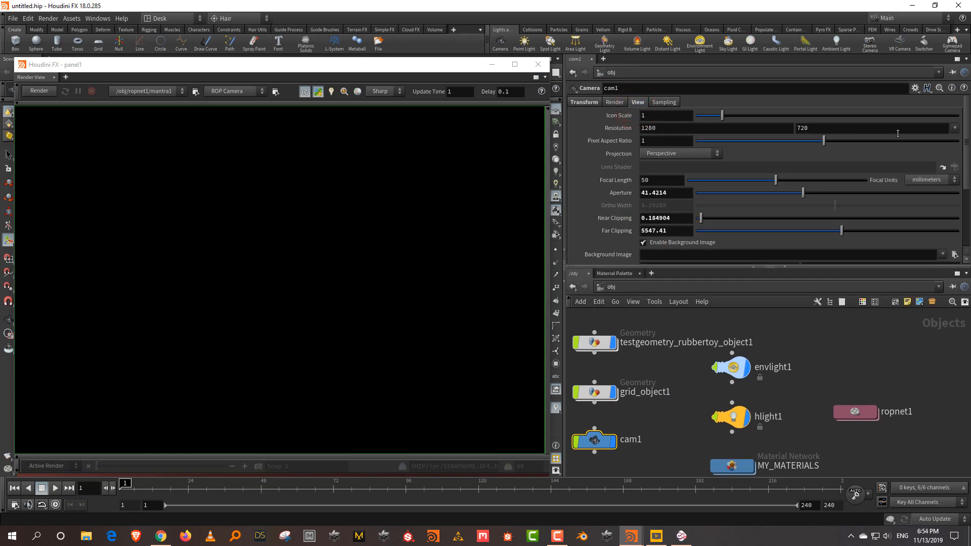
left_click(955, 128)
left_click(941, 138)
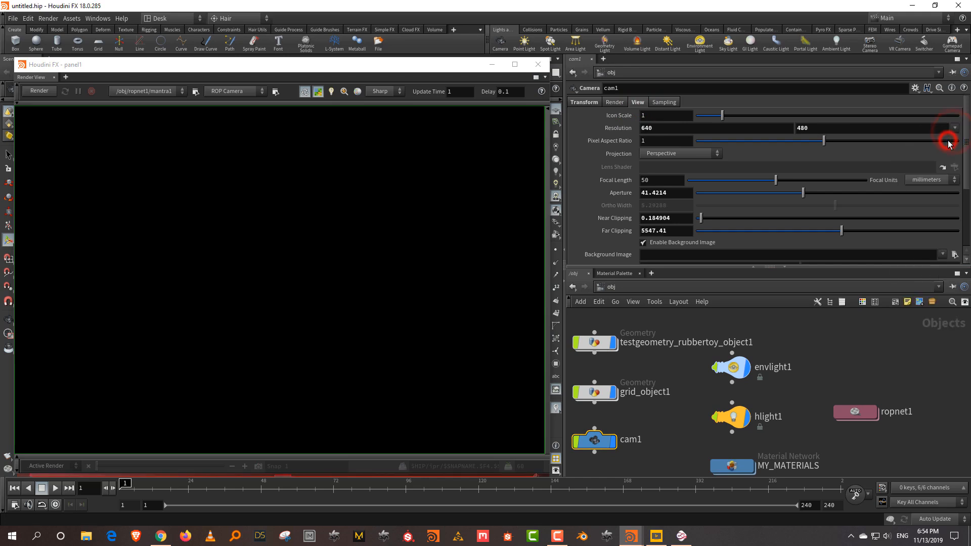
- Start a render of /obj/ropnet1/mantra1 through /obj/cam1 in the Render View
left_click_drag(233, 64, 233, 51)
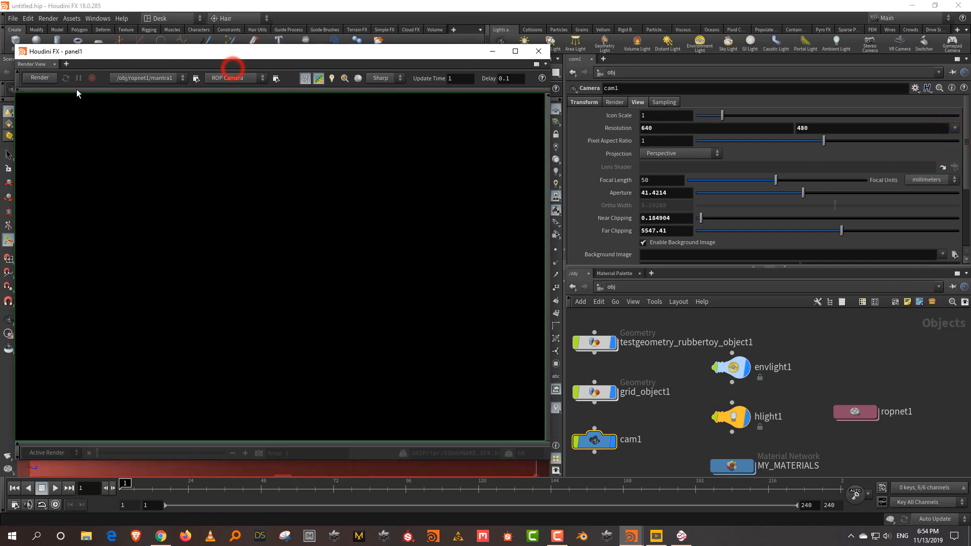
left_click(164, 80)
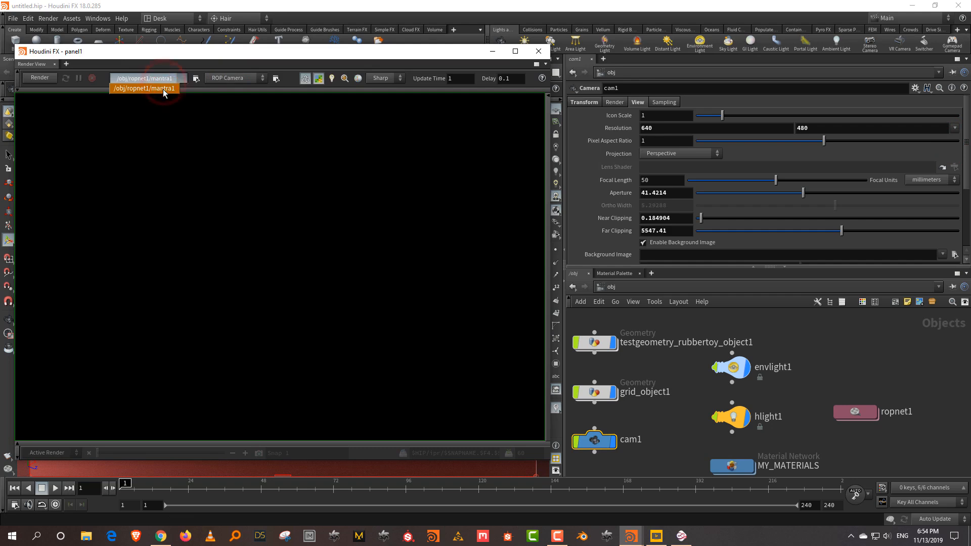
left_click(163, 90)
left_click(246, 79)
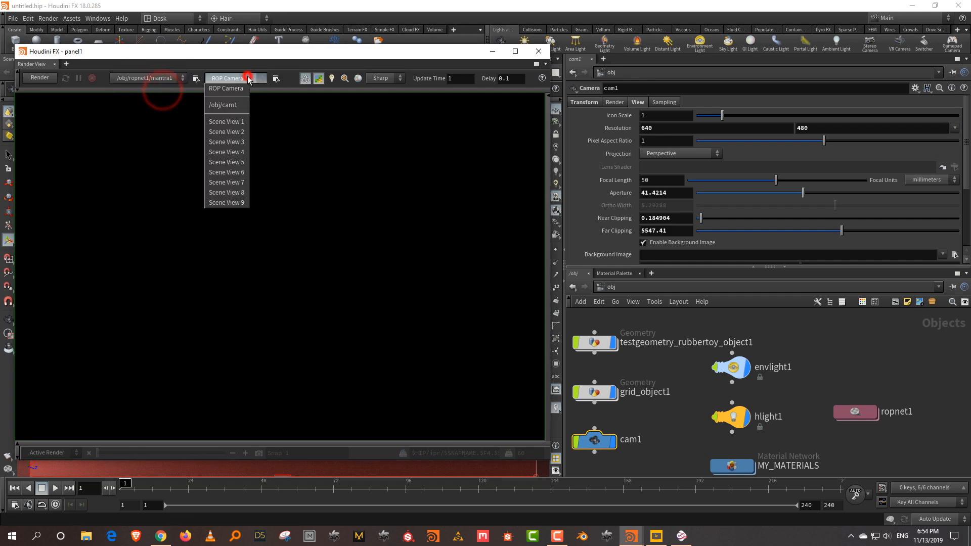
left_click(236, 105)
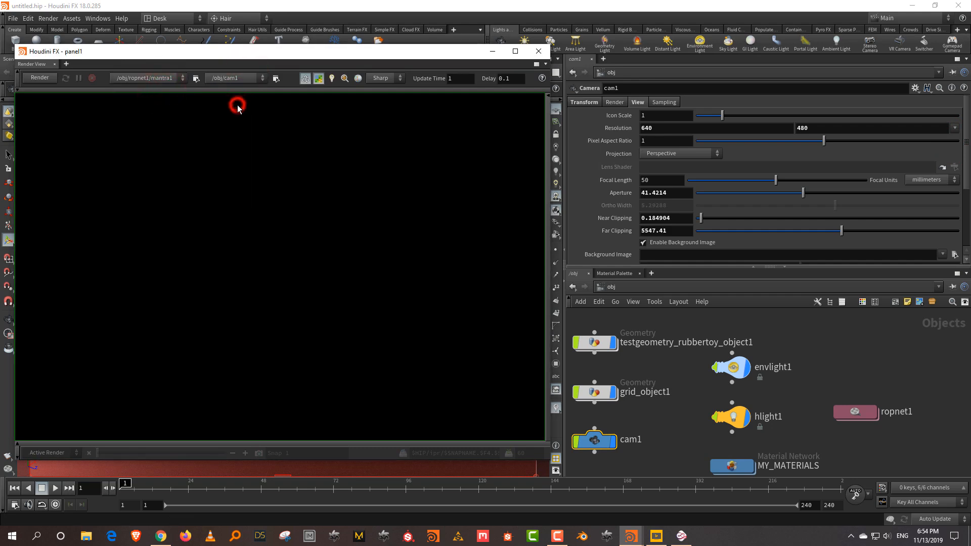
left_click(56, 79)
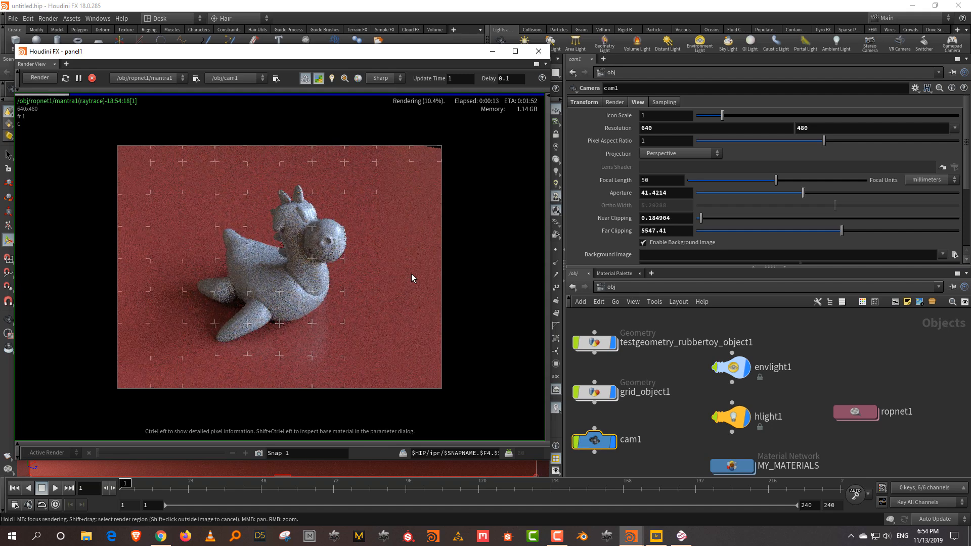
- Move the render window clear of the viewport, select the rubber toy and shift it slightly across the floor
left_click_drag(363, 53, 860, 60)
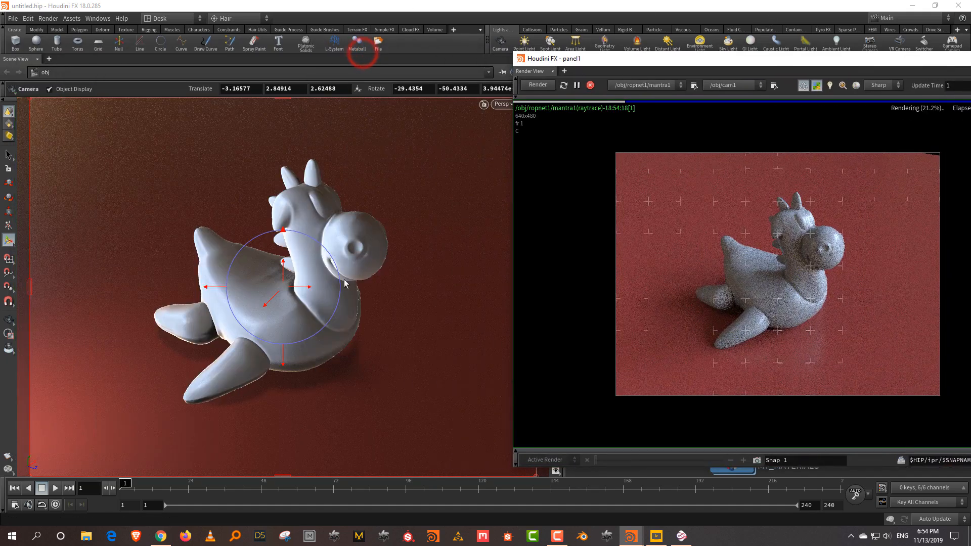
left_click(325, 270)
mouse_move(274, 323)
left_mouse_down()
mouse_move(333, 302)
mouse_move(324, 295)
mouse_move(287, 341)
mouse_move(233, 321)
mouse_move(284, 336)
left_mouse_up()
- Bring the render window back into full view and turn off its preview mode to re-render the frame
left_click_drag(632, 62, 467, 65)
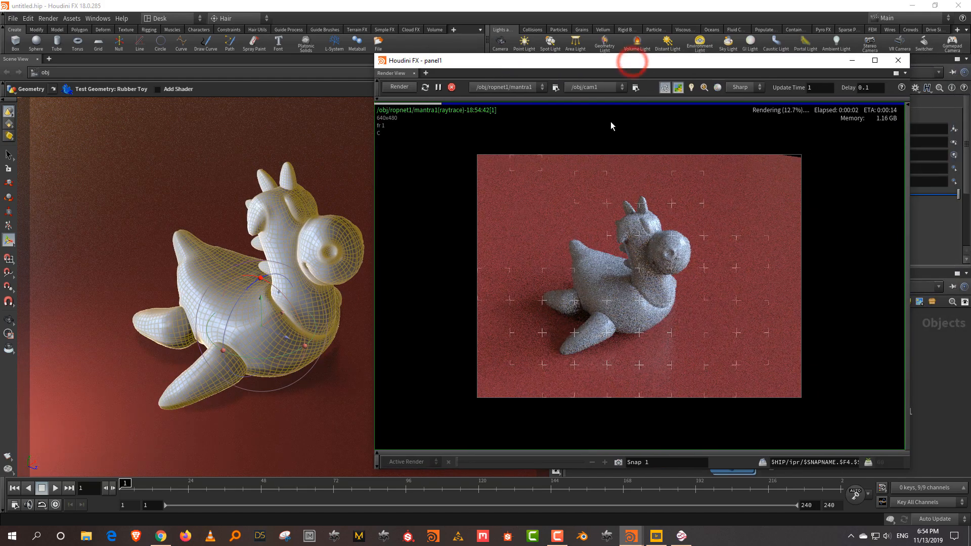
left_click(678, 87)
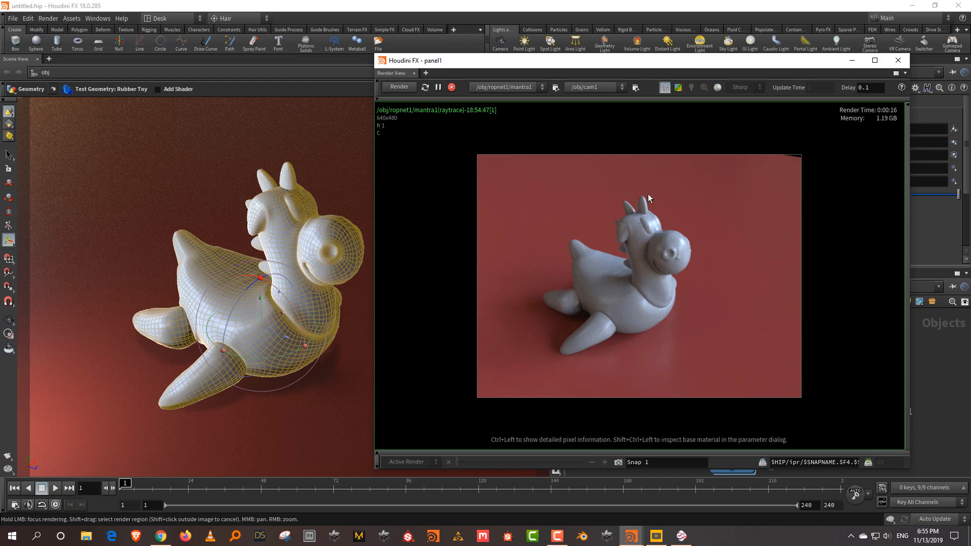
- Examine the Save Frame options for the rendered image and leave without saving
right_click(568, 175)
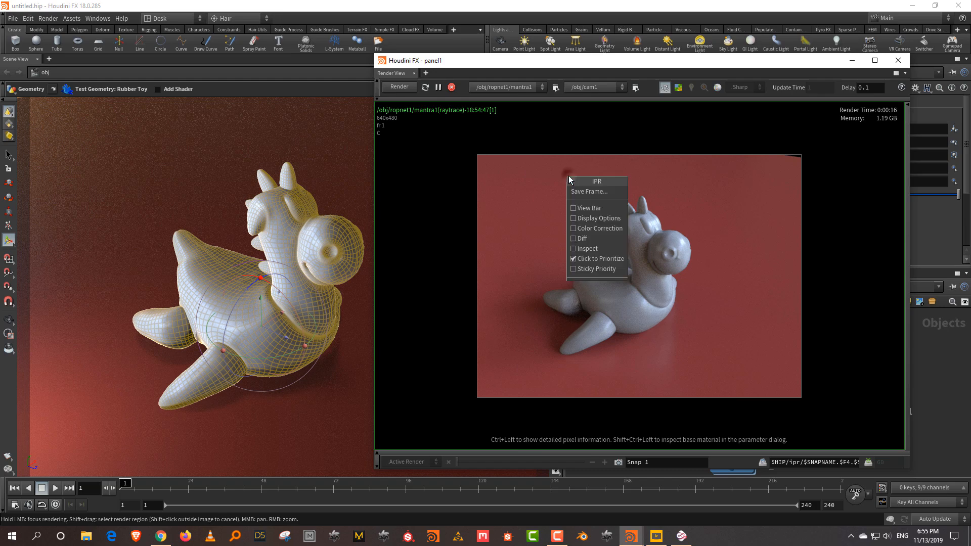
left_click(587, 192)
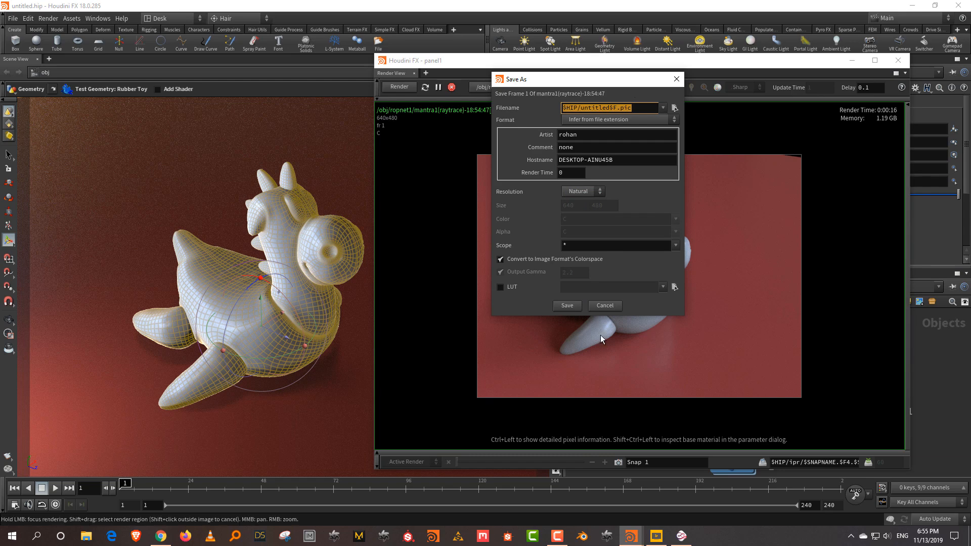
left_click(605, 306)
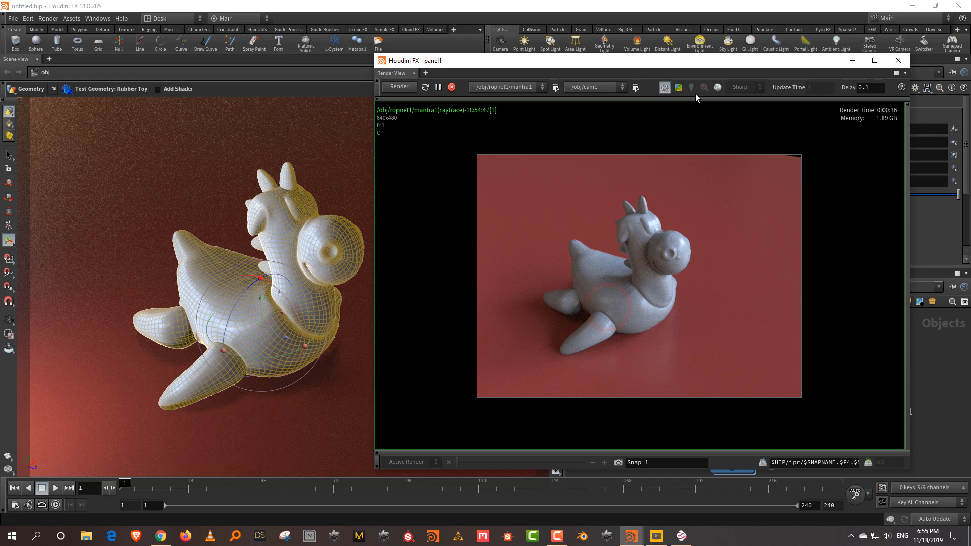
- Stop the live render and shrink the Render View window beside the viewport
left_click_drag(685, 61, 637, 71)
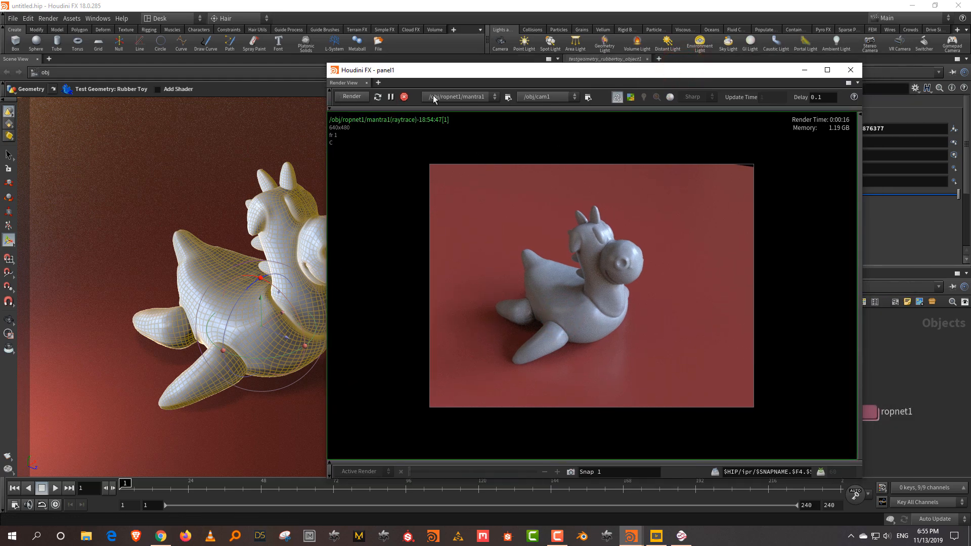
left_click_drag(422, 74, 498, 72)
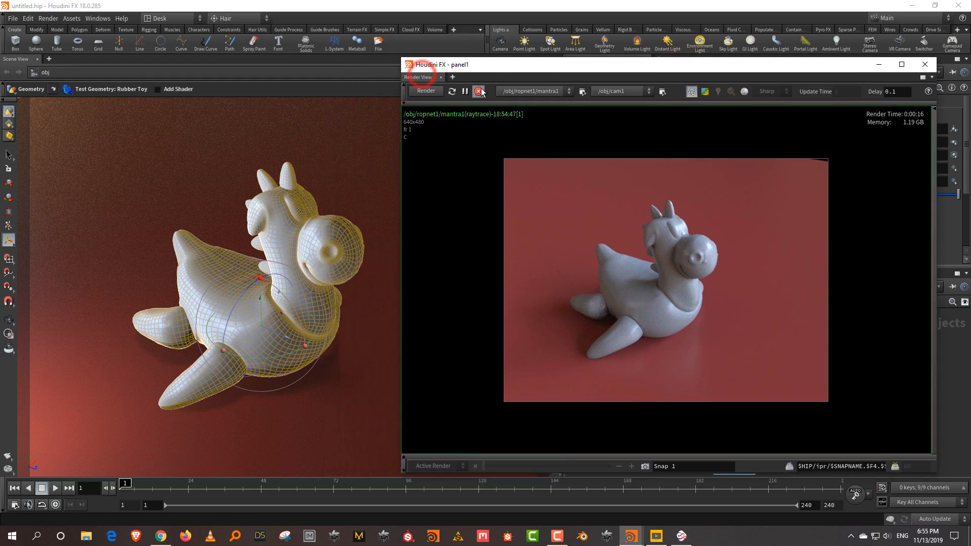
left_click(478, 96)
left_click_drag(936, 472, 829, 456)
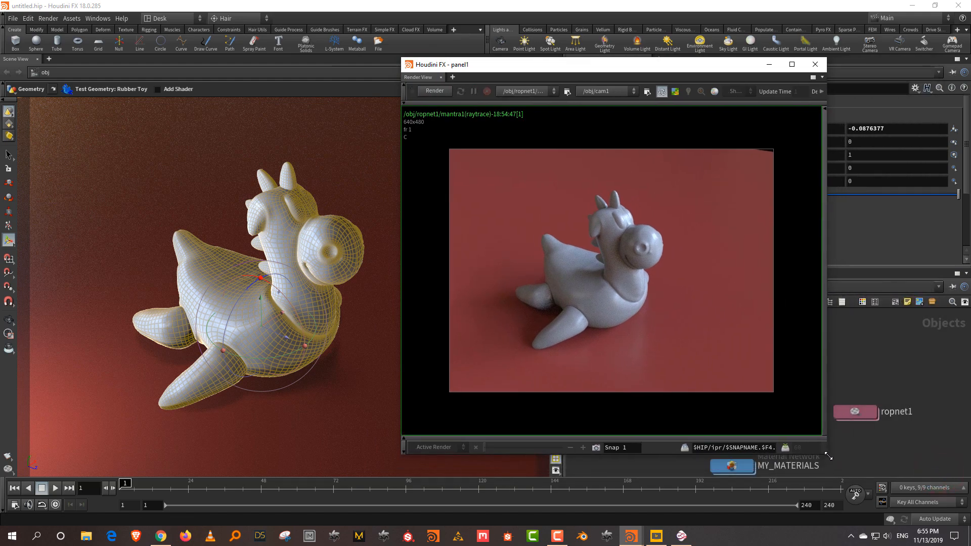